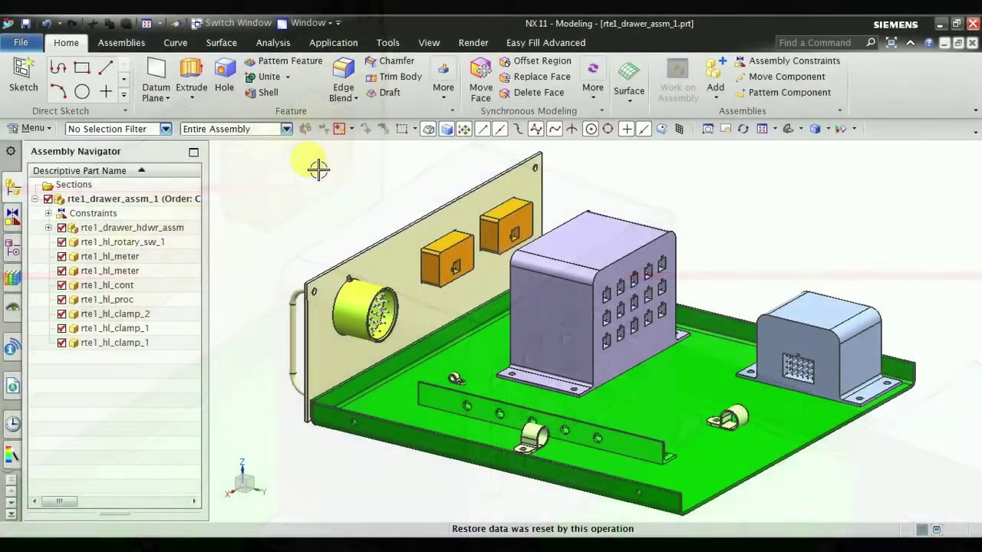
Highlight each drawer assembly component in turn, from the hardware subassembly to the clamps, then clear the selection
{"action": "left_click", "coordinate": [192, 229]}
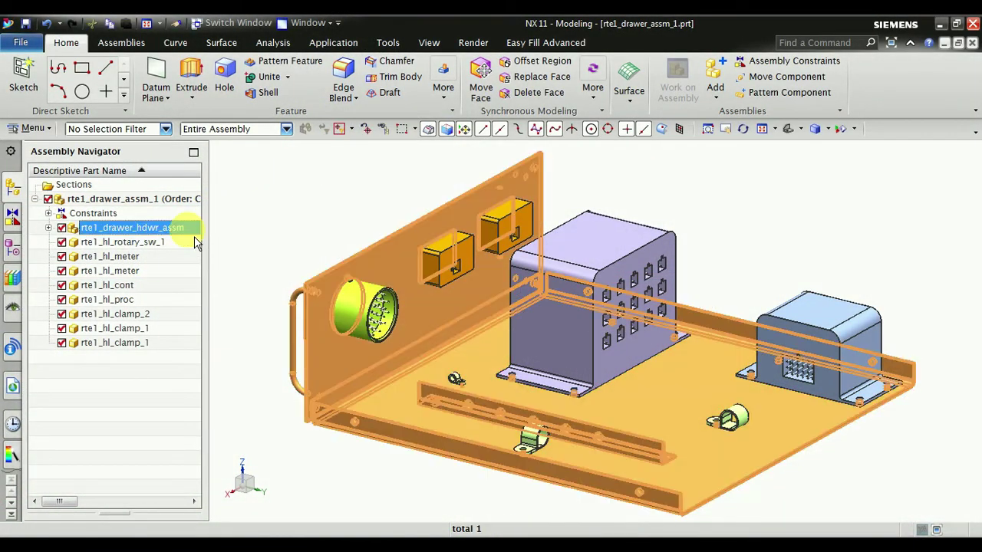
{"action": "left_click", "coordinate": [192, 242]}
{"action": "left_click", "coordinate": [184, 258]}
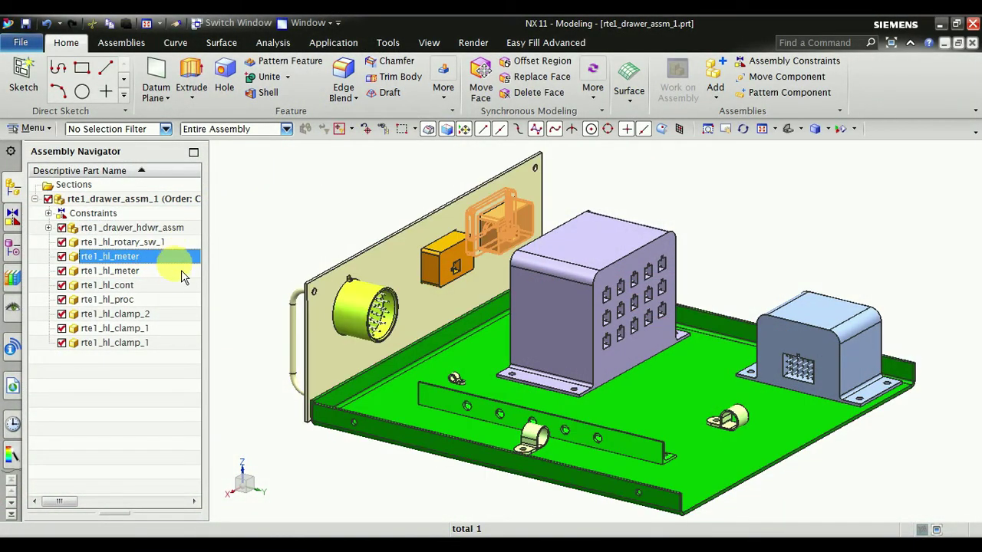
{"action": "left_click", "coordinate": [181, 272]}
{"action": "left_click", "coordinate": [184, 286]}
{"action": "left_click", "coordinate": [184, 300]}
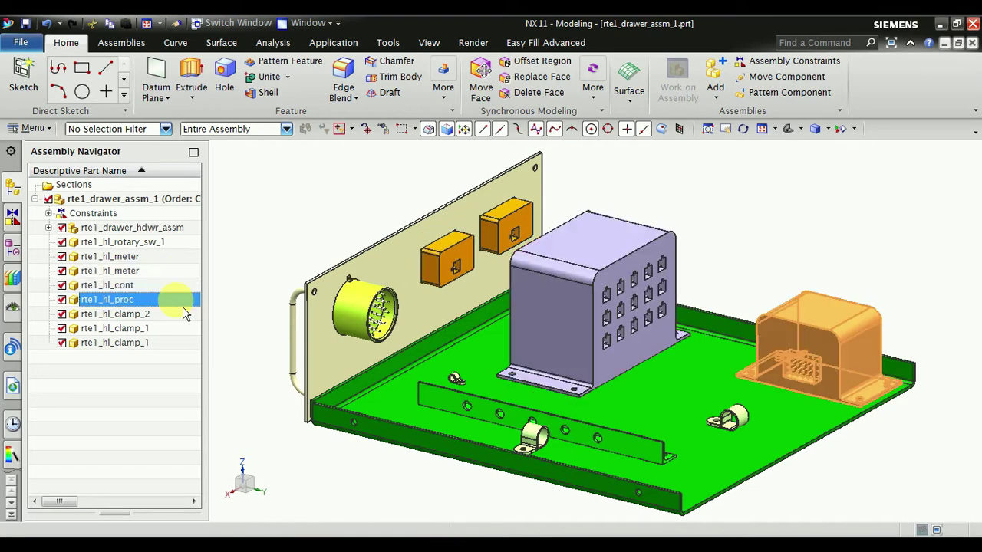
{"action": "left_click", "coordinate": [184, 313]}
{"action": "left_click", "coordinate": [188, 328]}
{"action": "left_click", "coordinate": [184, 342]}
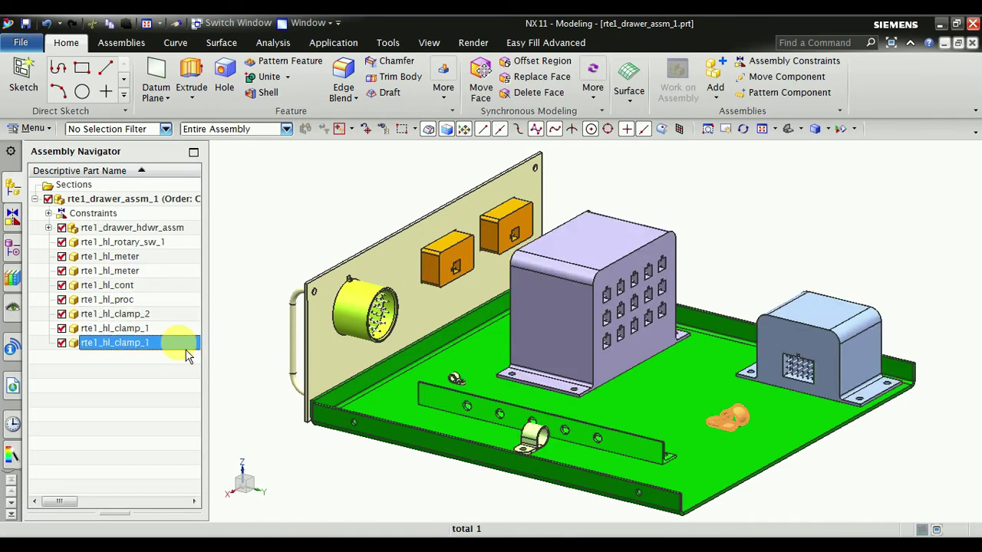
{"action": "left_click", "coordinate": [184, 375]}
{"action": "left_click", "coordinate": [274, 336]}
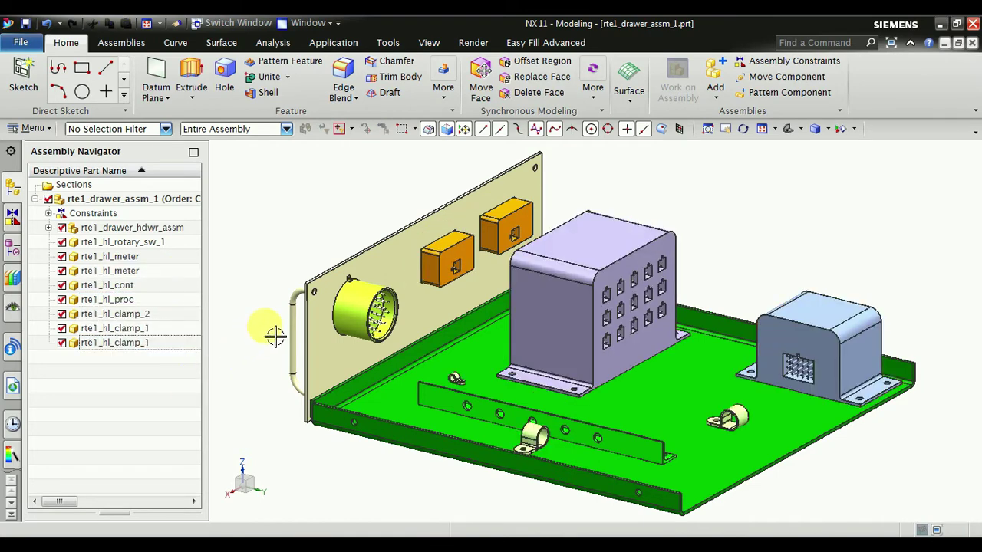
Zoom in and orbit to face the round pin connector, then select rte1_hl_rotary_sw_1
{"action": "scroll", "coordinate": [276, 334], "scroll_direction": "up", "scroll_amount": 2}
{"action": "scroll", "coordinate": [290, 325], "scroll_direction": "up", "scroll_amount": 2}
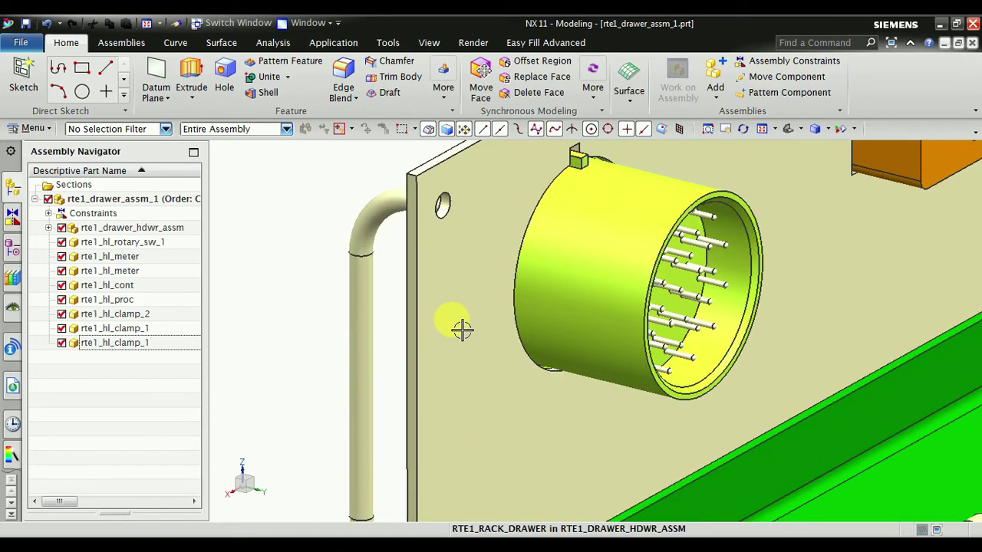
{"action": "mouse_move", "coordinate": [462, 329]}
{"action": "middle_mouse_down"}
{"action": "mouse_move", "coordinate": [450, 318]}
{"action": "mouse_move", "coordinate": [421, 317]}
{"action": "mouse_move", "coordinate": [430, 324]}
{"action": "middle_mouse_up"}
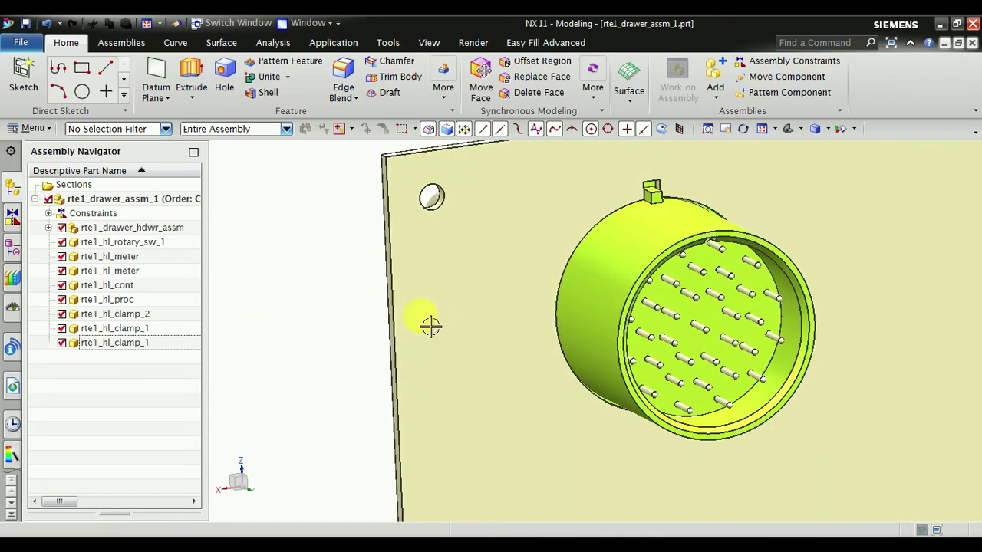
{"action": "left_click", "coordinate": [123, 249]}
Make rte1_hl_rotary_sw_1 the work part, enter Routing Electrical, and start Qualify Part as a fitting
{"action": "double_click", "coordinate": [134, 244]}
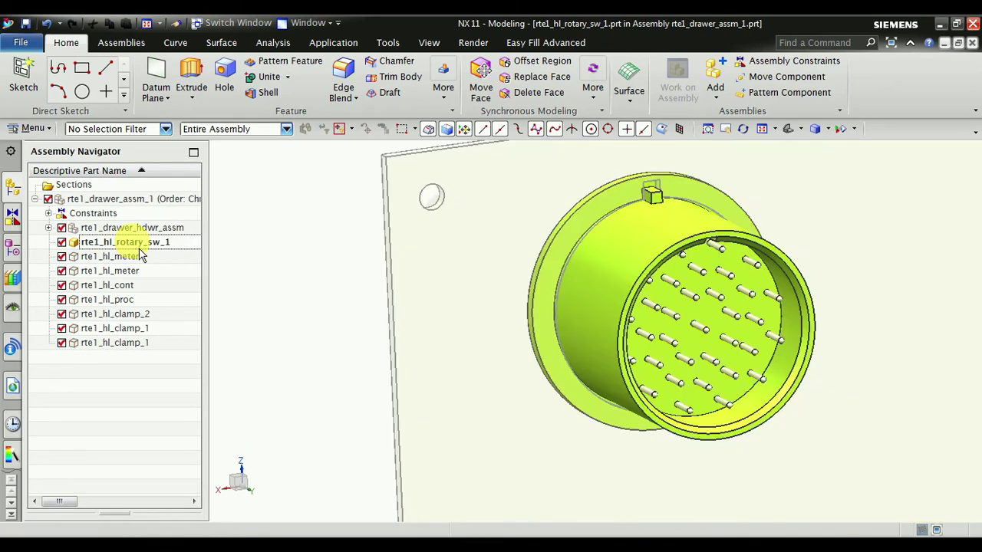
{"action": "middle_click_drag", "start_coordinate": [473, 253], "coordinate": [471, 248]}
{"action": "left_click", "coordinate": [337, 43]}
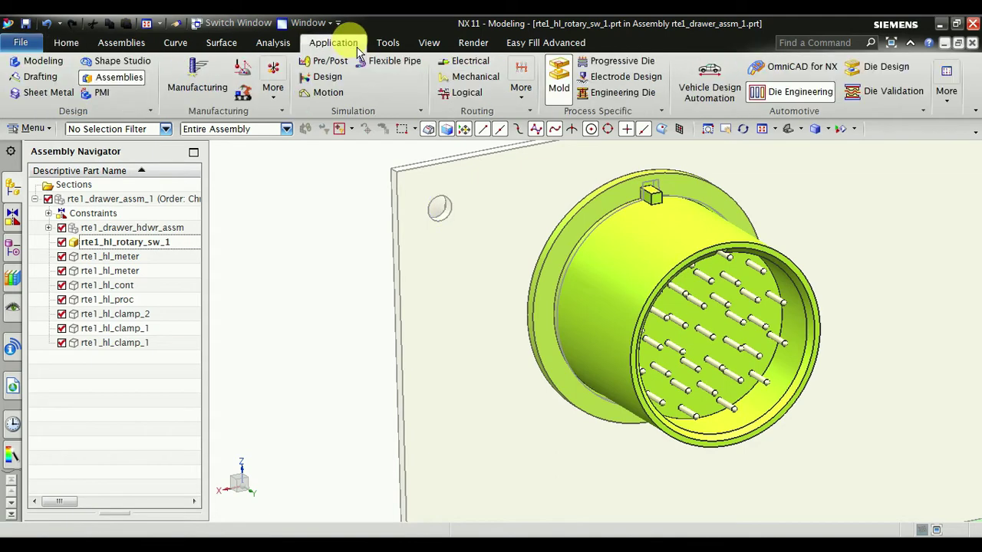
{"action": "left_click", "coordinate": [464, 64]}
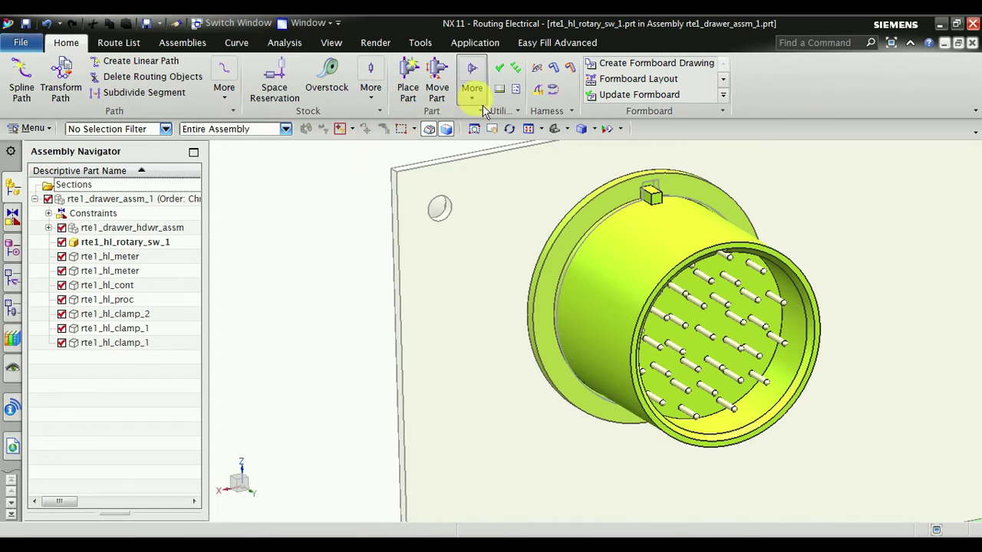
{"action": "left_click", "coordinate": [482, 108]}
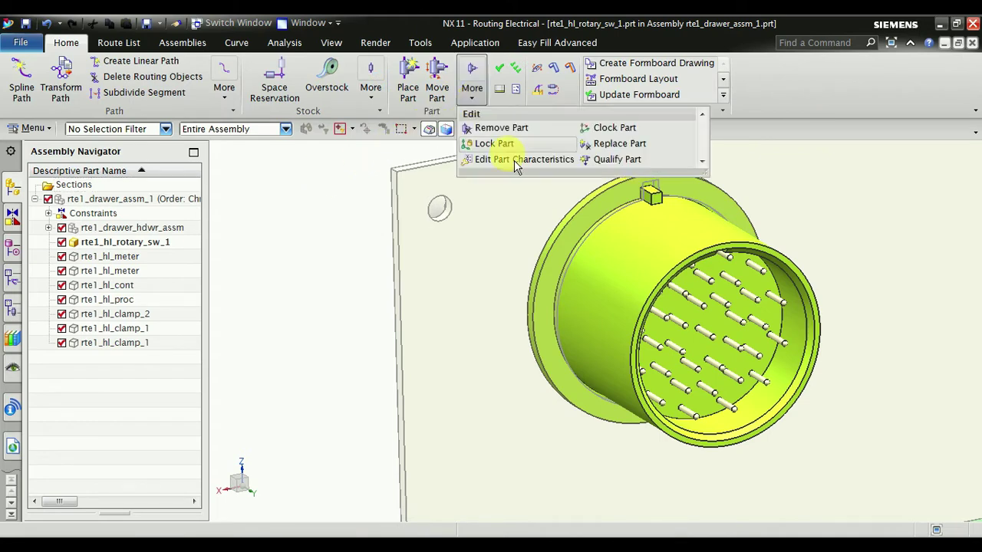
{"action": "left_click", "coordinate": [614, 161]}
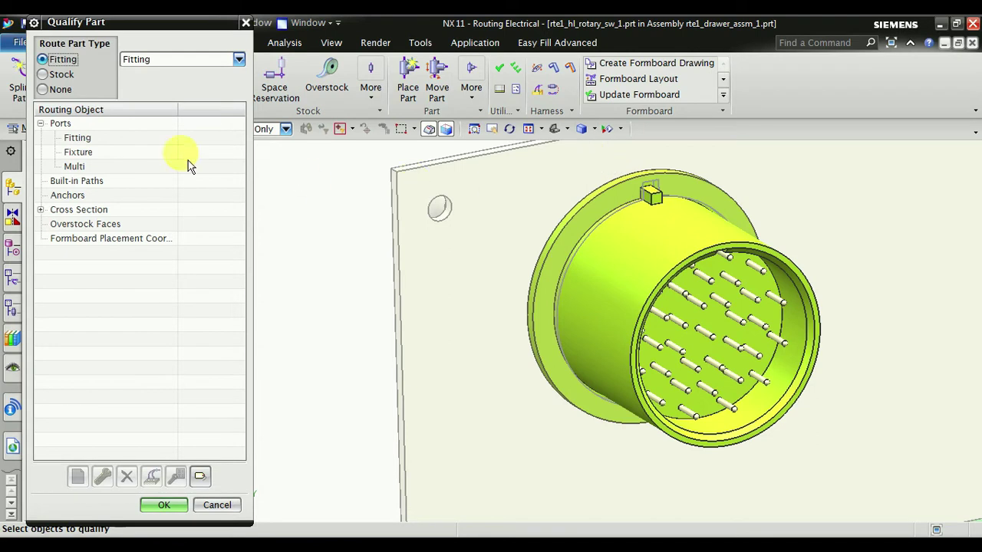
Create a new fitting port with its origin snapped to a pin socket's arc centre
{"action": "left_click", "coordinate": [153, 142]}
{"action": "right_click", "coordinate": [156, 151]}
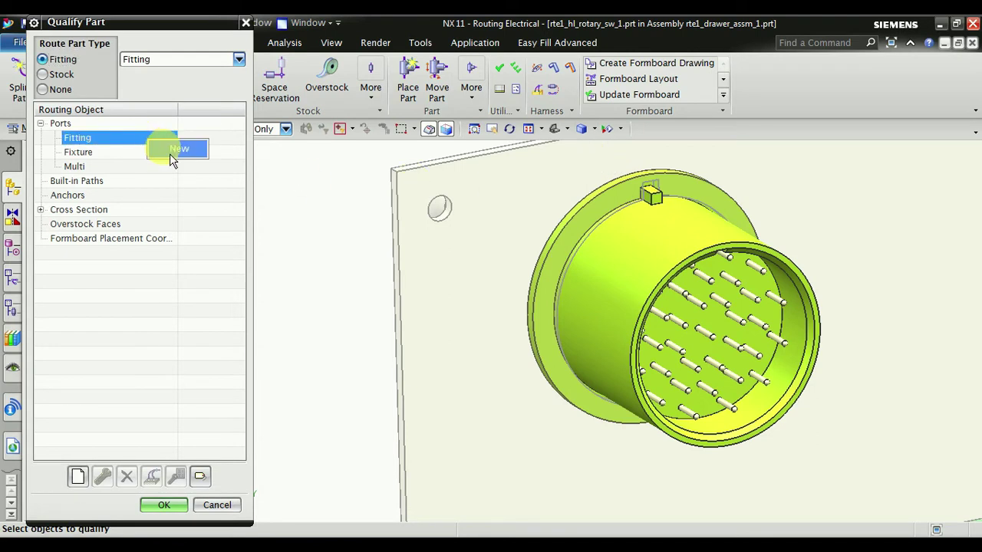
{"action": "left_click", "coordinate": [170, 154]}
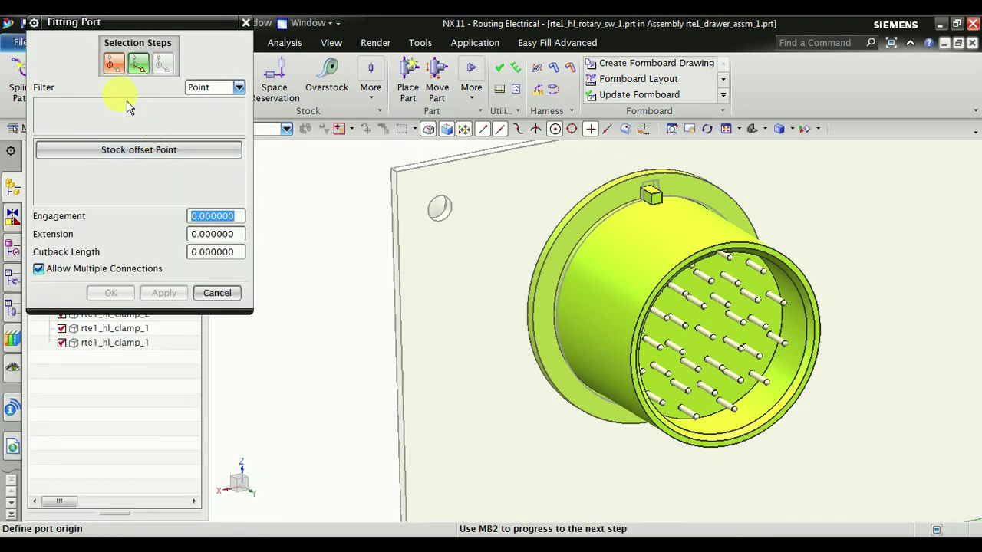
{"action": "left_click", "coordinate": [233, 89]}
{"action": "left_click", "coordinate": [225, 105]}
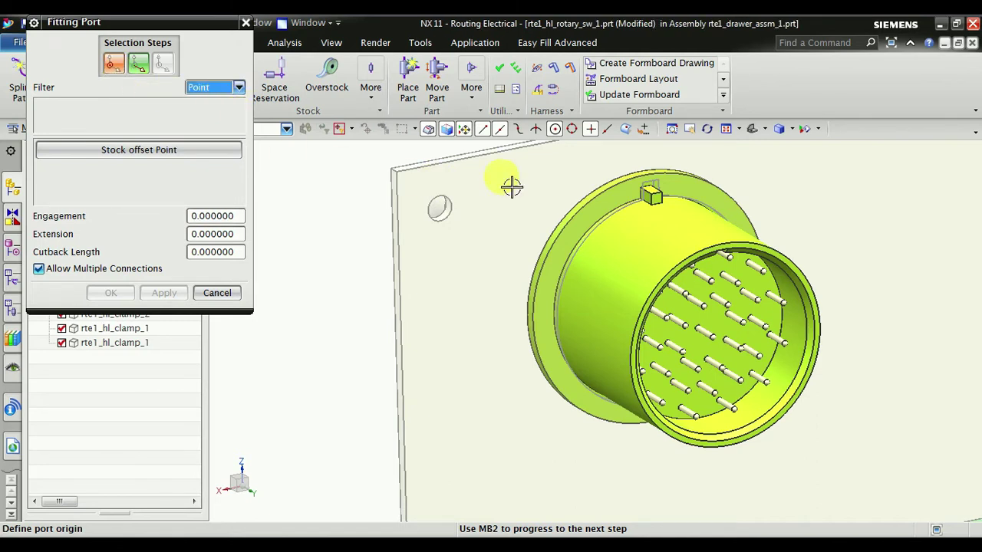
{"action": "left_click", "coordinate": [563, 137]}
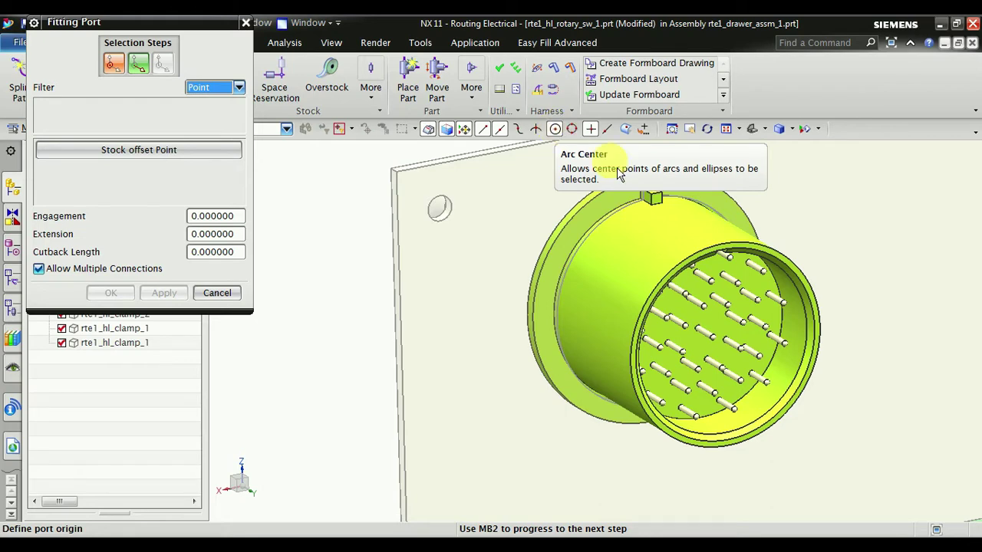
{"action": "scroll", "coordinate": [776, 269], "scroll_direction": "up", "scroll_amount": 5}
{"action": "left_click", "coordinate": [778, 269]}
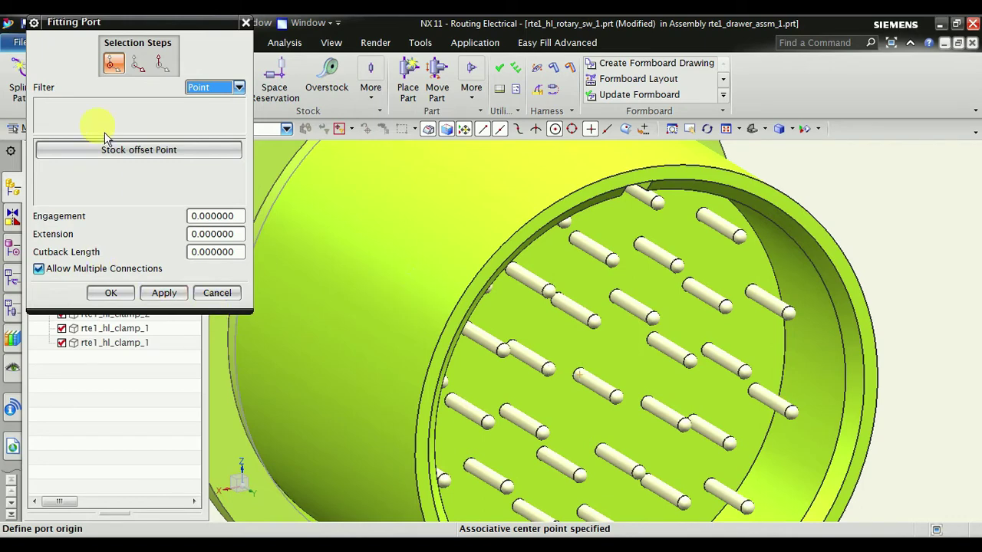
Reverse the fitting port's align vector direction
{"action": "left_click", "coordinate": [139, 66]}
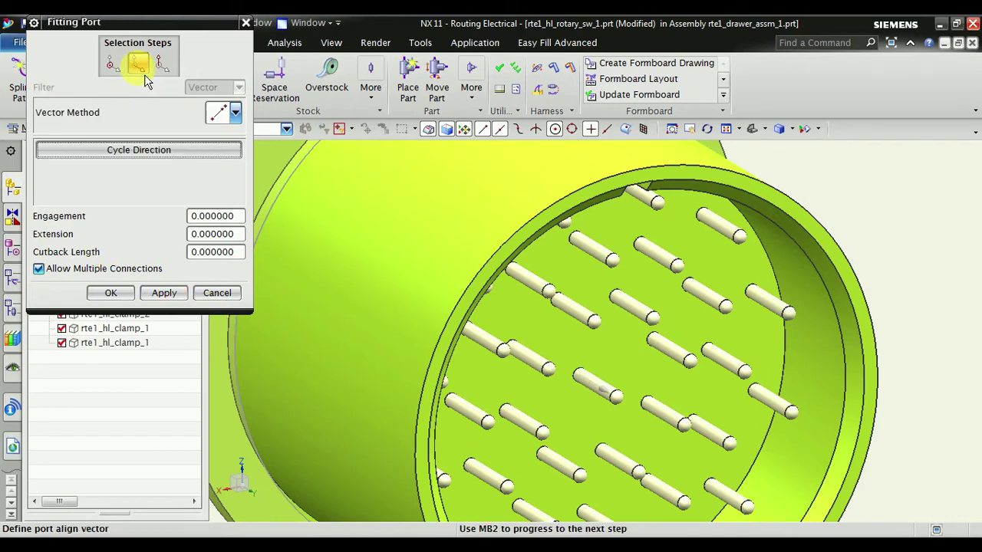
{"action": "scroll", "coordinate": [511, 212], "scroll_direction": "down", "scroll_amount": 5}
{"action": "middle_click_drag", "start_coordinate": [732, 266], "coordinate": [701, 258]}
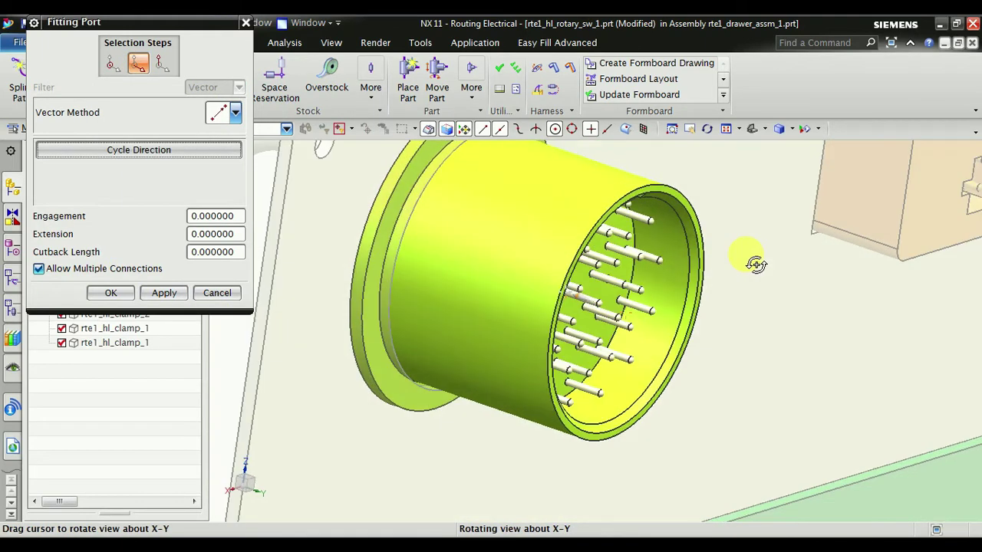
{"action": "left_click", "coordinate": [176, 153]}
{"action": "middle_click_drag", "start_coordinate": [784, 361], "coordinate": [618, 342]}
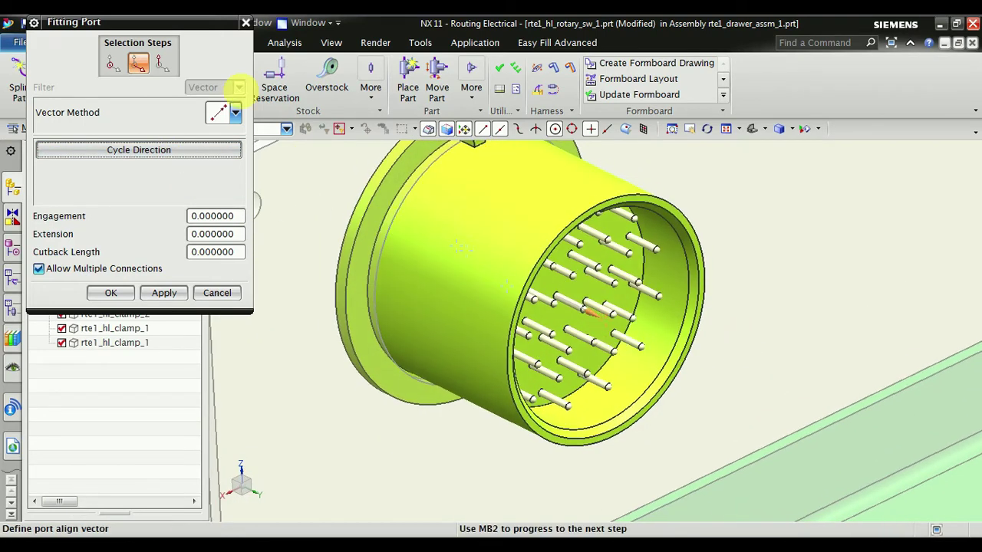
{"action": "left_click", "coordinate": [176, 74]}
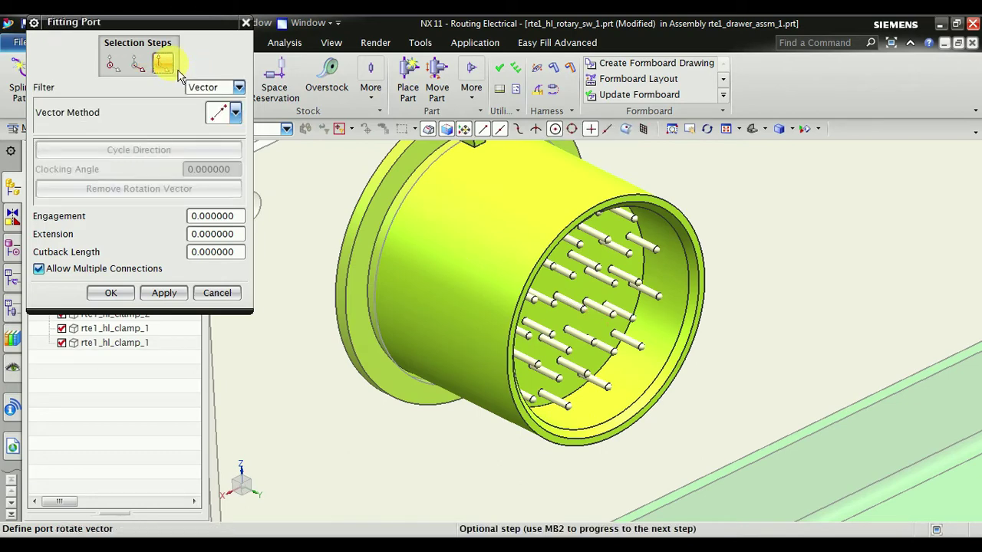
Define the rotate vector by two points, from a pin centre to the keying notch
{"action": "left_click", "coordinate": [204, 97]}
{"action": "left_click", "coordinate": [223, 121]}
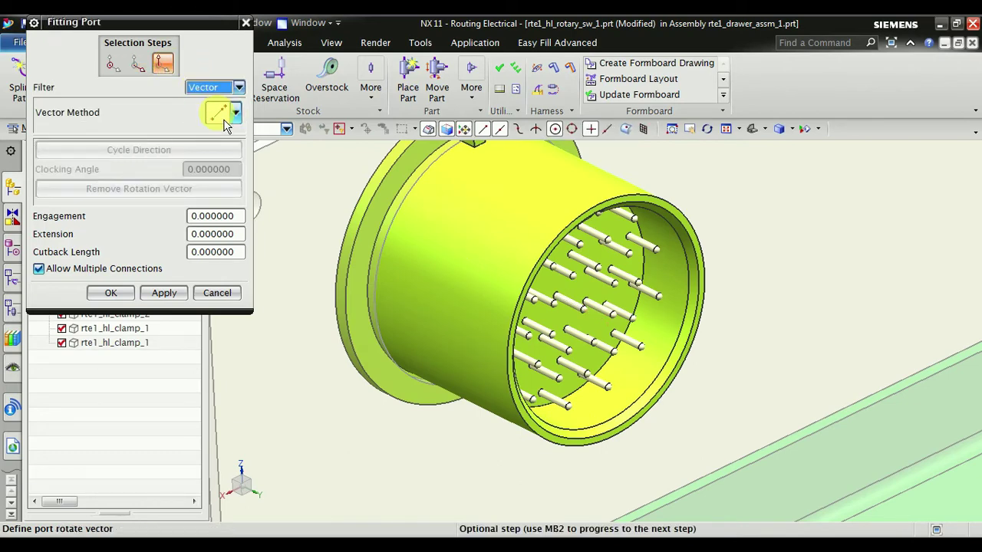
{"action": "left_click", "coordinate": [236, 113]}
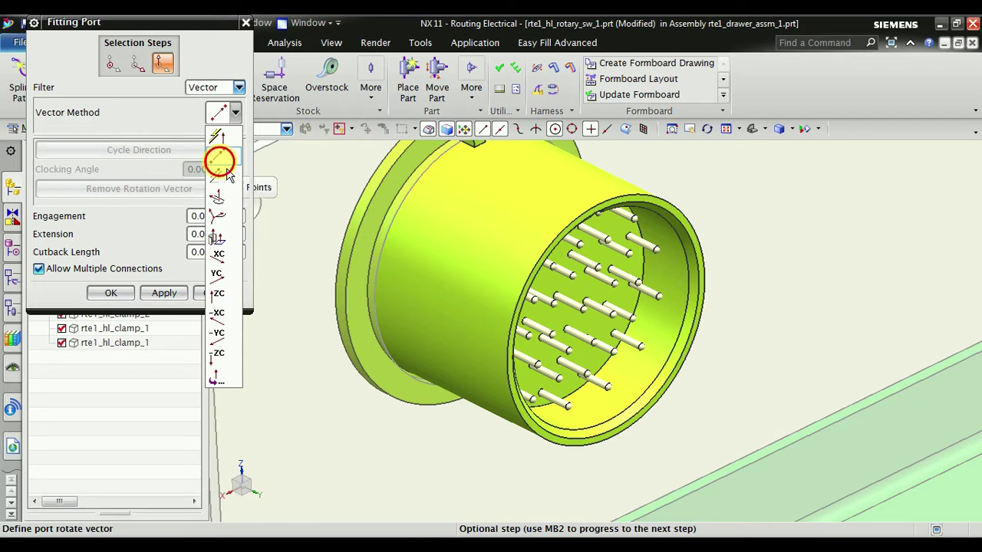
{"action": "left_click", "coordinate": [221, 162]}
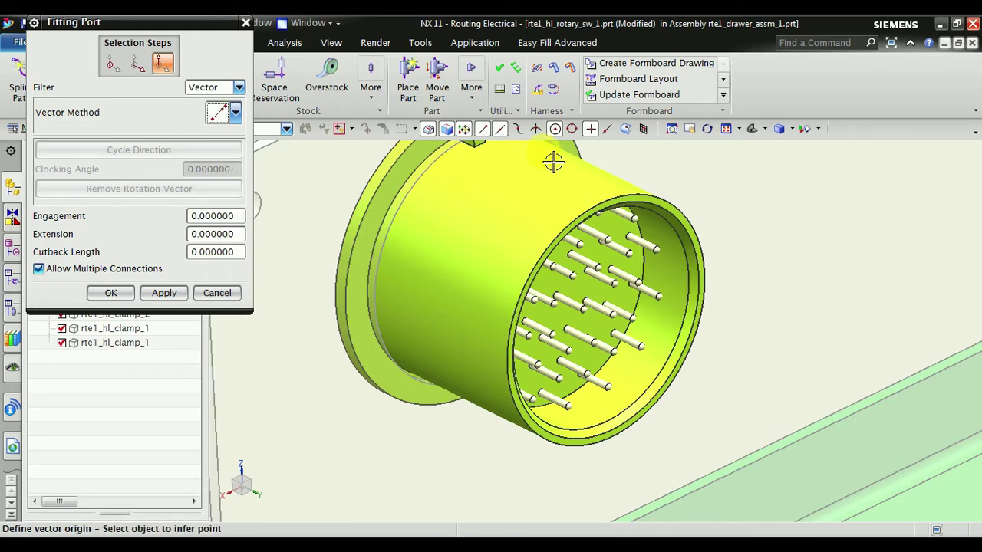
{"action": "middle_click_drag", "start_coordinate": [757, 335], "coordinate": [726, 293]}
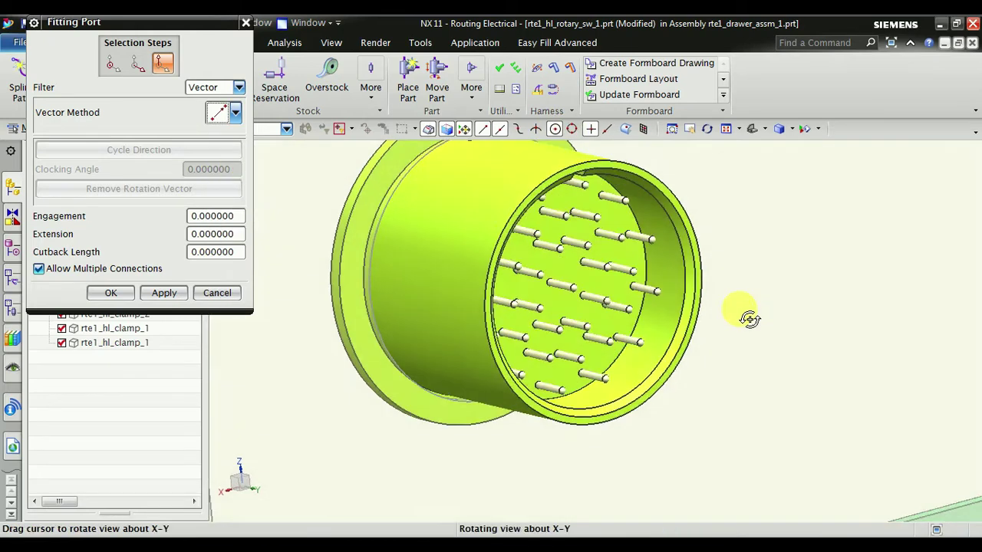
{"action": "scroll", "coordinate": [626, 197], "scroll_direction": "up", "scroll_amount": 3}
{"action": "scroll", "coordinate": [625, 197], "scroll_direction": "up", "scroll_amount": 2}
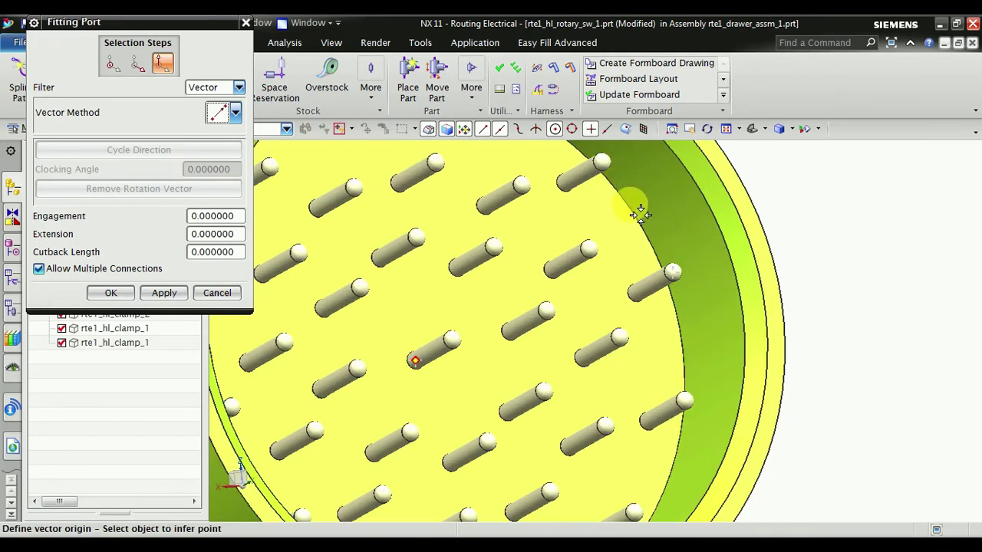
{"action": "left_click", "coordinate": [638, 215]}
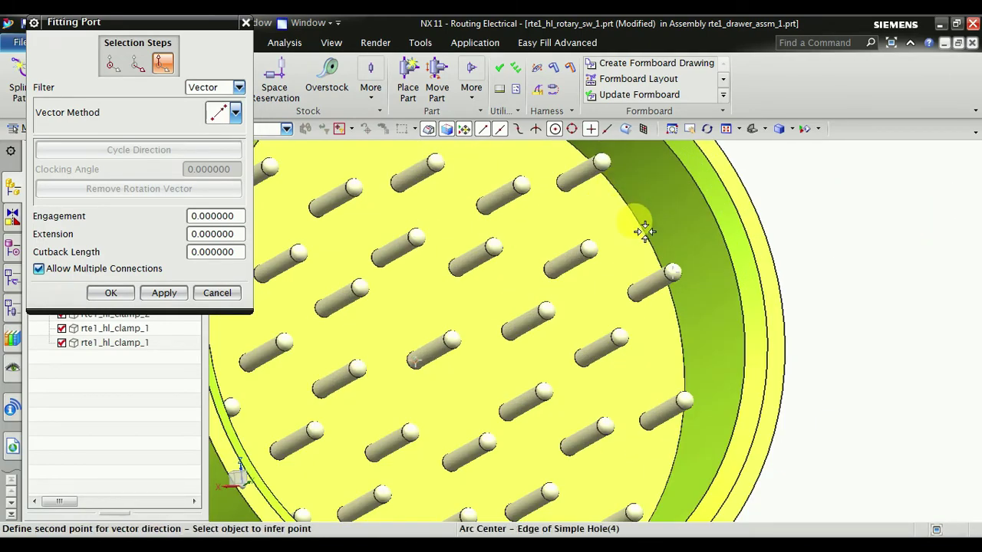
{"action": "scroll", "coordinate": [640, 223], "scroll_direction": "down", "scroll_amount": 4}
{"action": "scroll", "coordinate": [535, 198], "scroll_direction": "up", "scroll_amount": 2}
{"action": "middle_click_drag", "start_coordinate": [560, 219], "coordinate": [535, 220]}
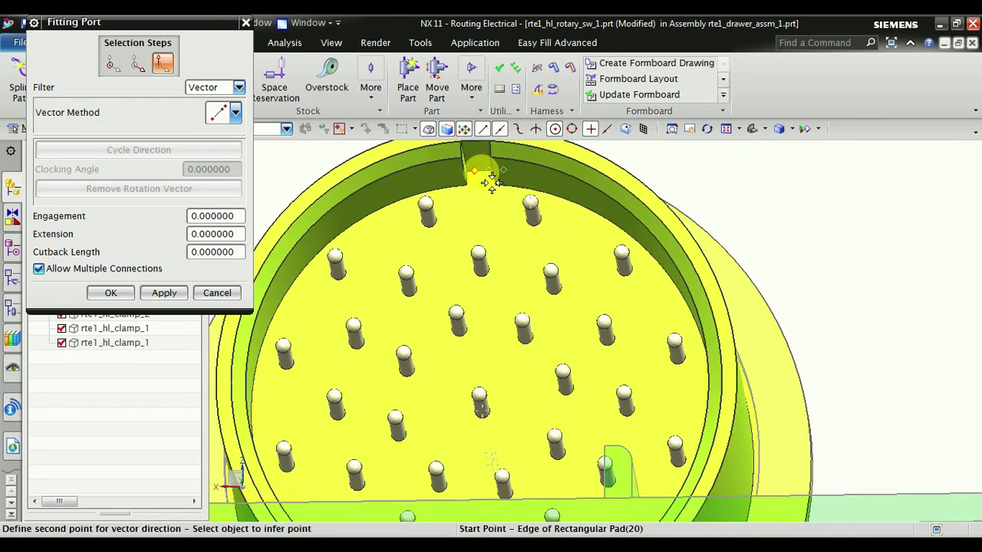
{"action": "left_click", "coordinate": [491, 178]}
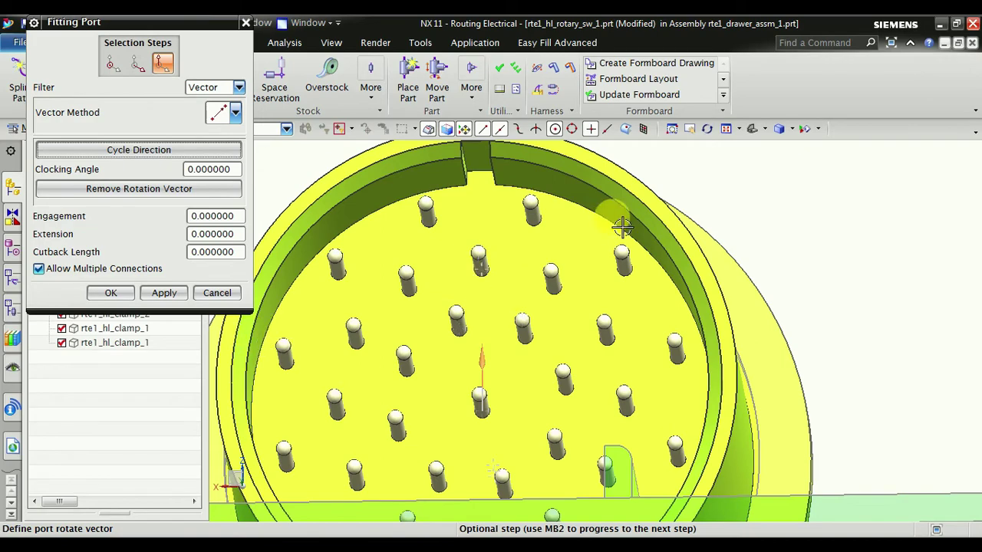
{"action": "scroll", "coordinate": [622, 227], "scroll_direction": "down", "scroll_amount": 2}
{"action": "middle_click_drag", "start_coordinate": [409, 222], "coordinate": [430, 255]}
Finish the port, check FITT_57274 in the Qualify Part tree, and accept the qualification
{"action": "left_click", "coordinate": [124, 298]}
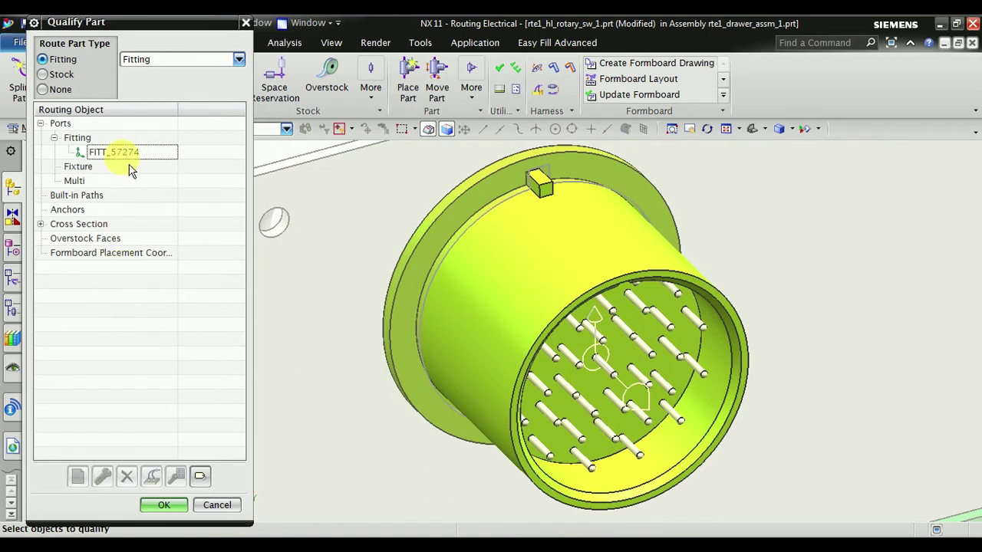
{"action": "left_click", "coordinate": [131, 170]}
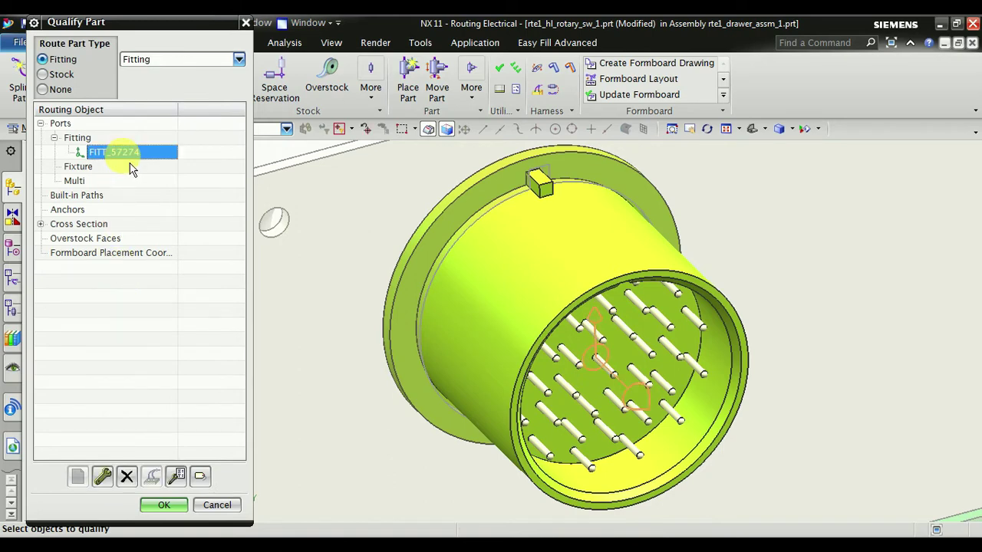
{"action": "left_click", "coordinate": [165, 506]}
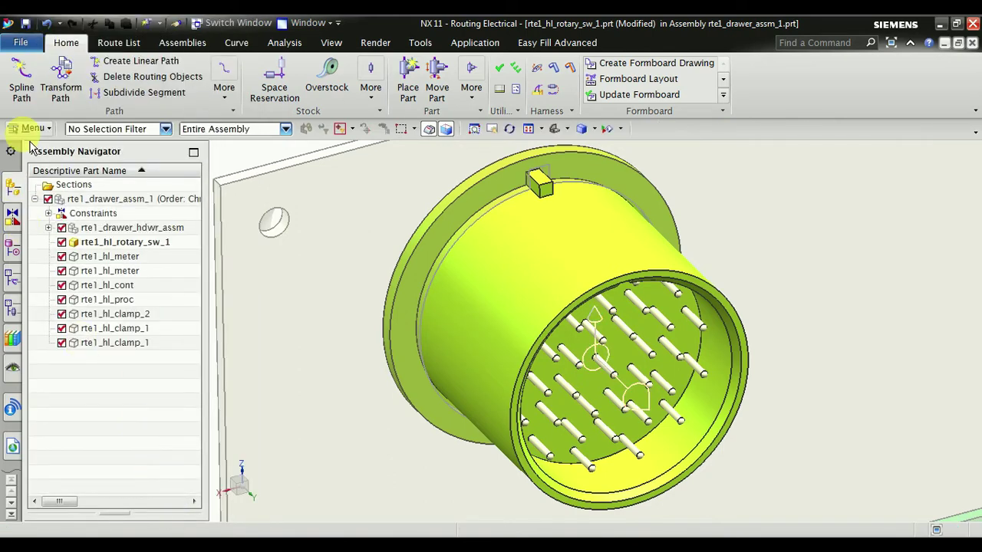
{"action": "left_click", "coordinate": [31, 129]}
{"action": "mouse_move", "coordinate": [43, 217]}
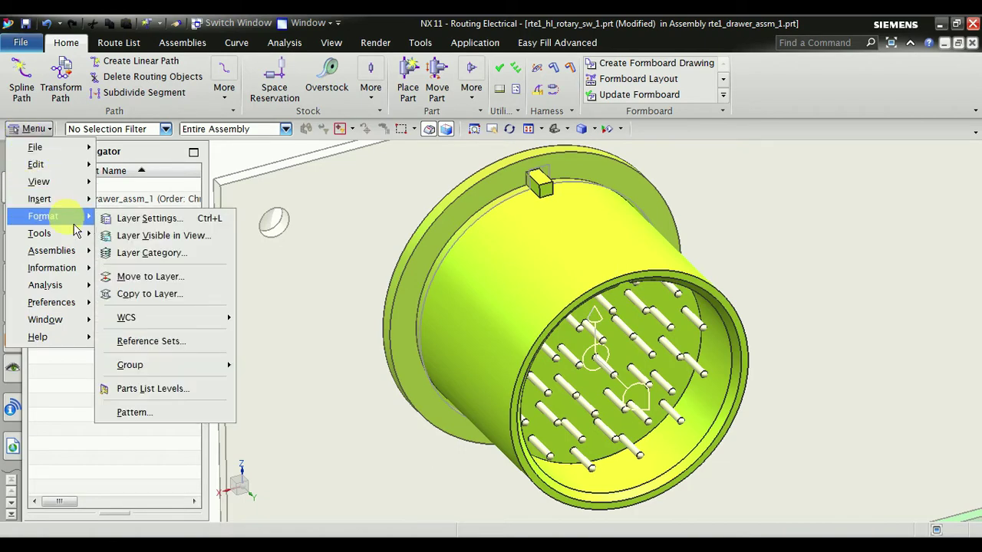
Add a reference set named PORT holding the connector's solid body and fitting port
{"action": "left_click", "coordinate": [173, 342]}
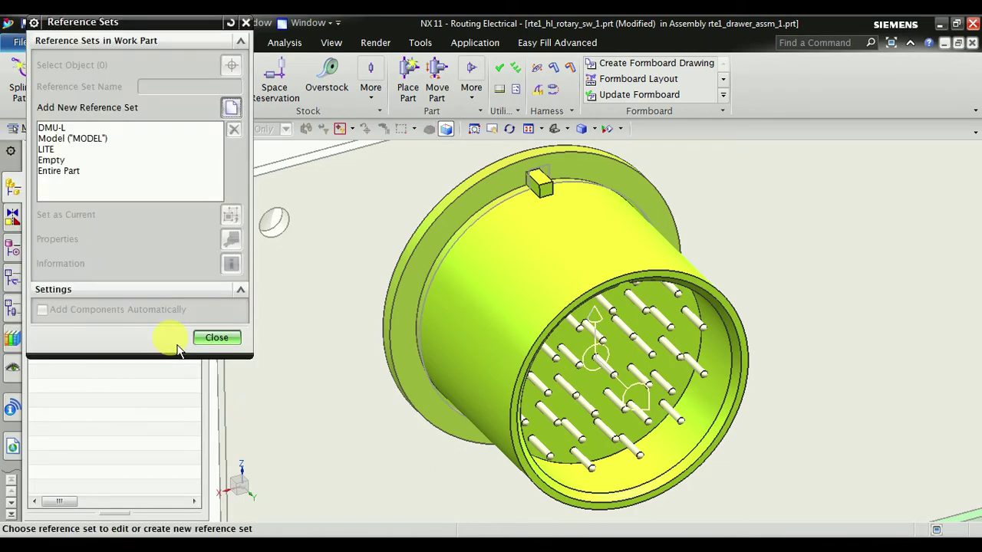
{"action": "left_click", "coordinate": [231, 108]}
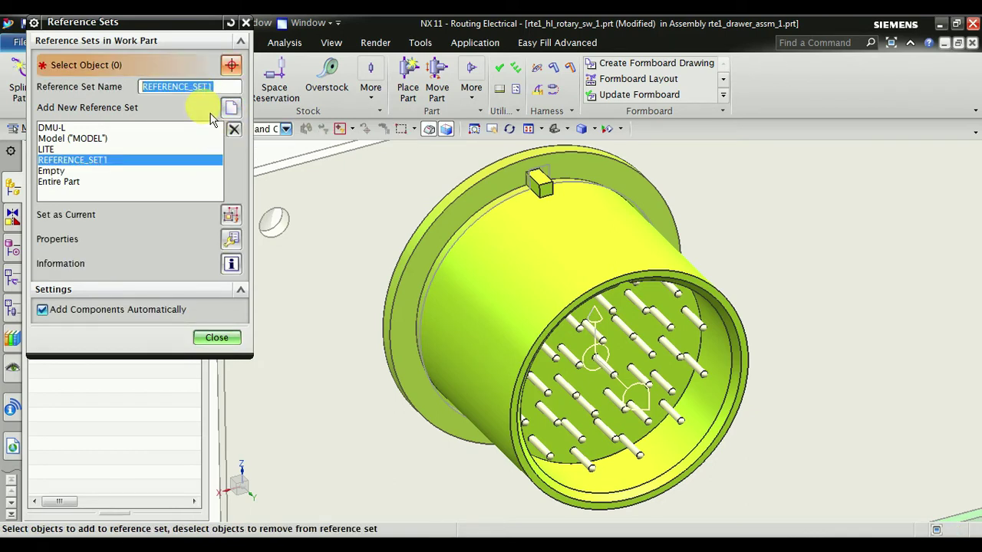
{"action": "type", "text": "PORT"}
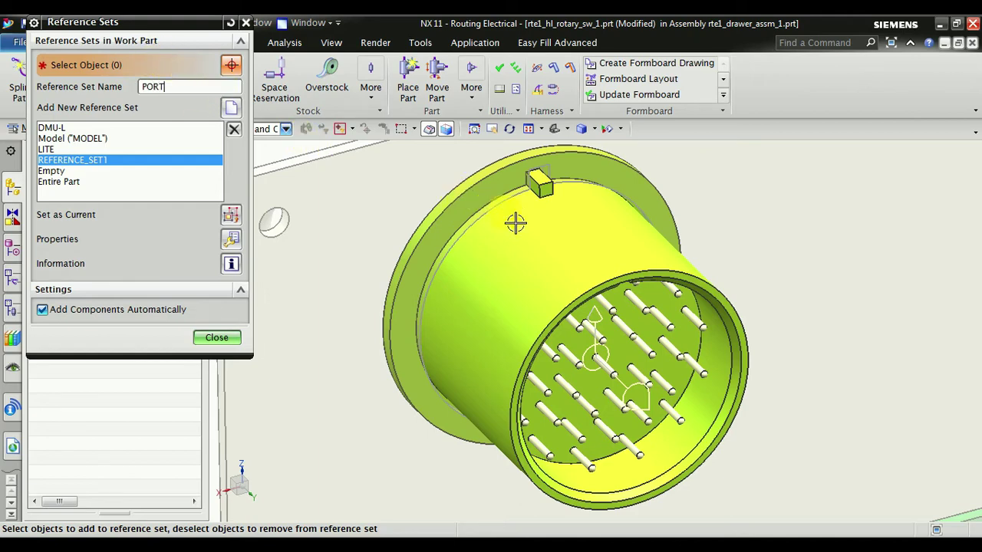
{"action": "left_click", "coordinate": [500, 182]}
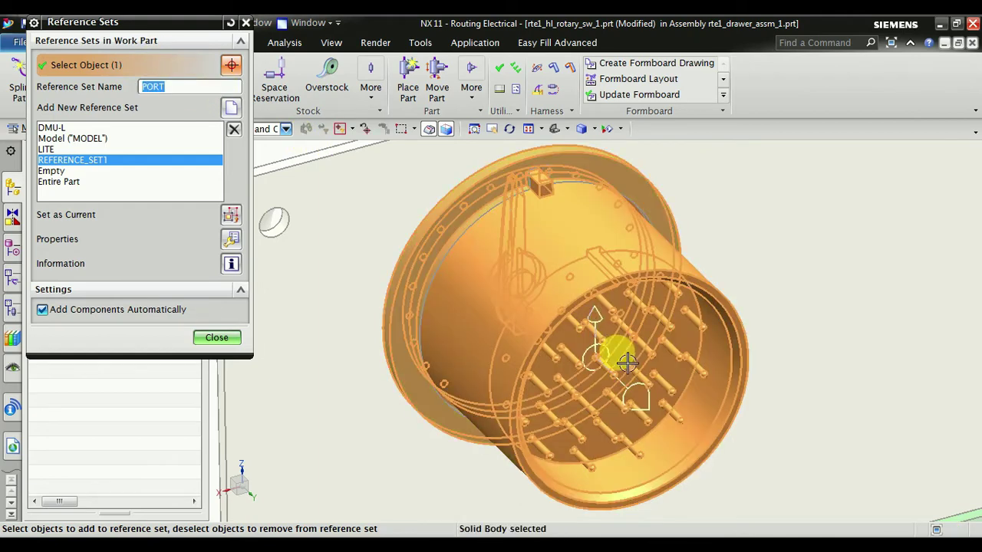
{"action": "scroll", "coordinate": [607, 330], "scroll_direction": "down", "scroll_amount": 2}
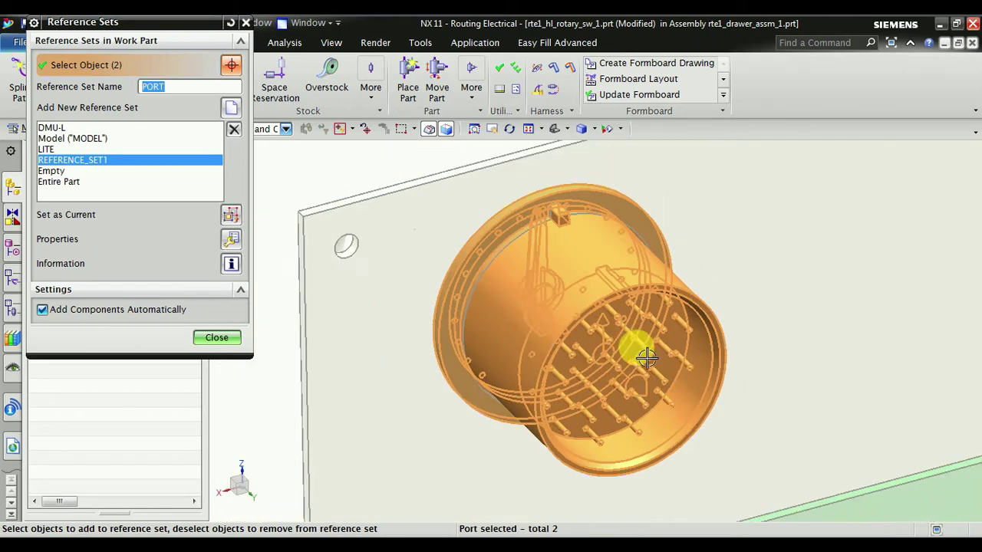
{"action": "scroll", "coordinate": [635, 345], "scroll_direction": "down", "scroll_amount": 2}
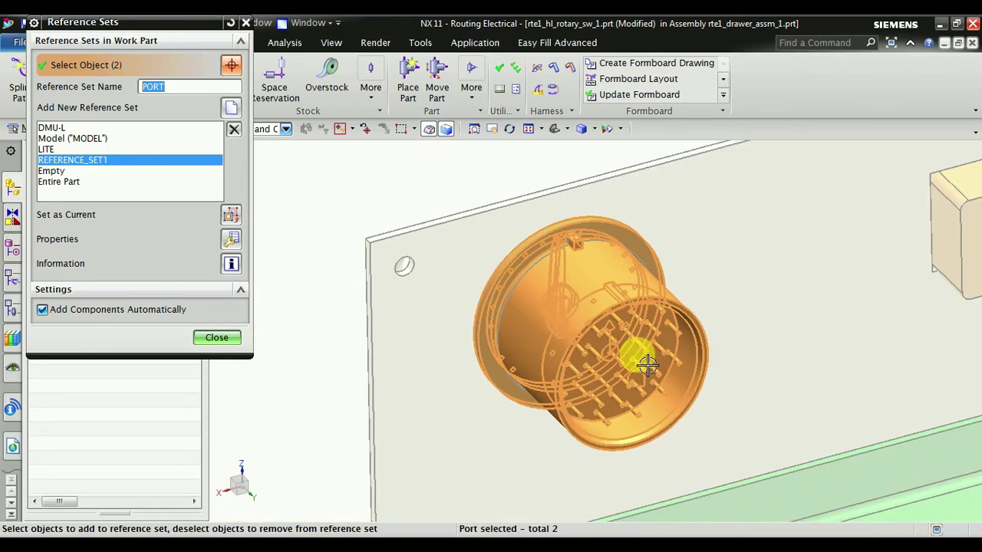
{"action": "left_click", "coordinate": [237, 343]}
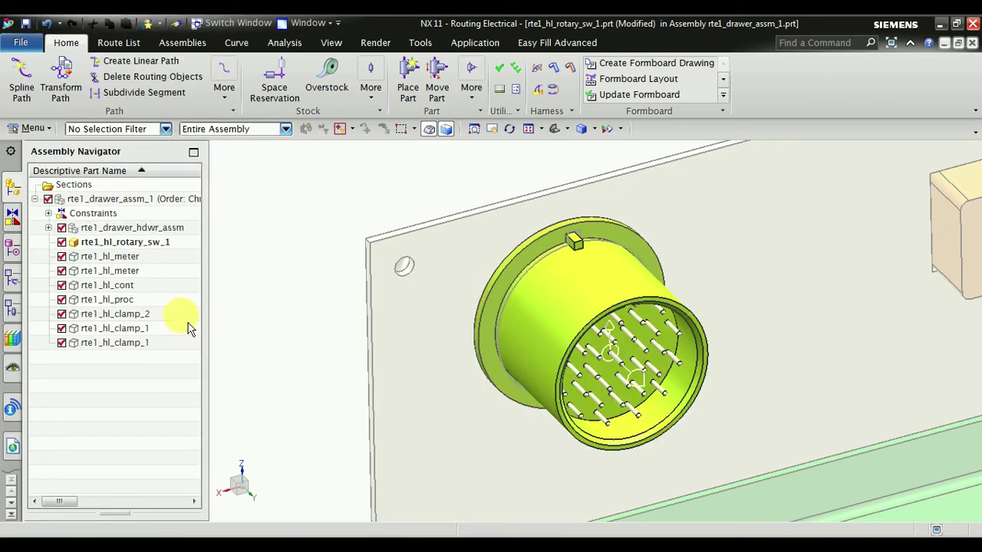
Make the second meter the work part and start qualifying it as a routing part
{"action": "left_click", "coordinate": [145, 259]}
{"action": "scroll", "coordinate": [281, 318], "scroll_direction": "down", "scroll_amount": 2}
{"action": "scroll", "coordinate": [280, 319], "scroll_direction": "down", "scroll_amount": 2}
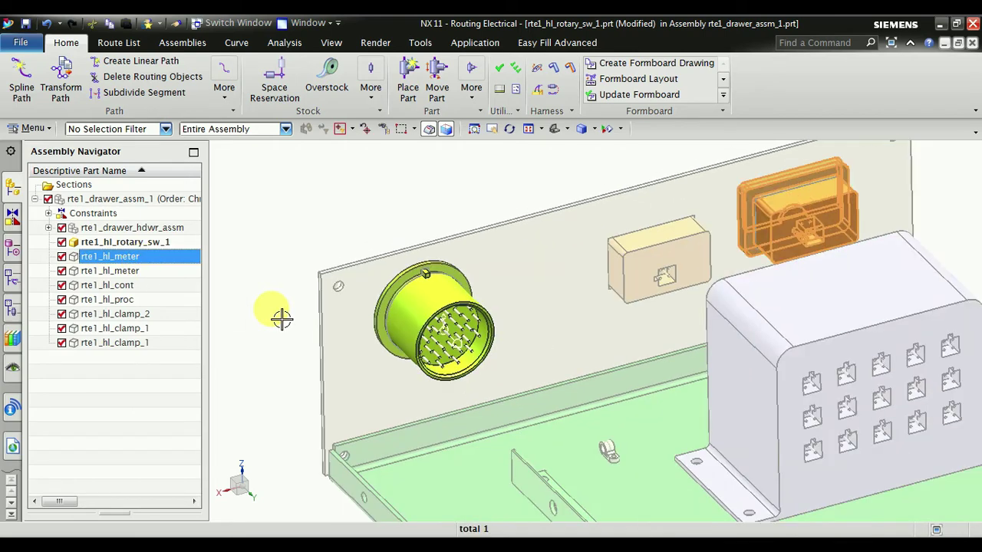
{"action": "left_click", "coordinate": [146, 271]}
{"action": "scroll", "coordinate": [689, 213], "scroll_direction": "up", "scroll_amount": 2}
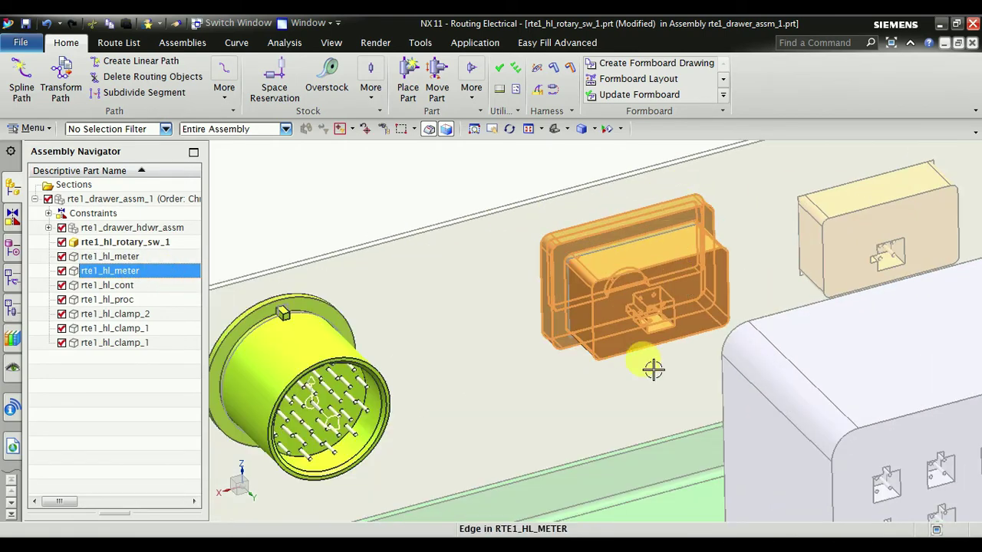
{"action": "double_click", "coordinate": [97, 273]}
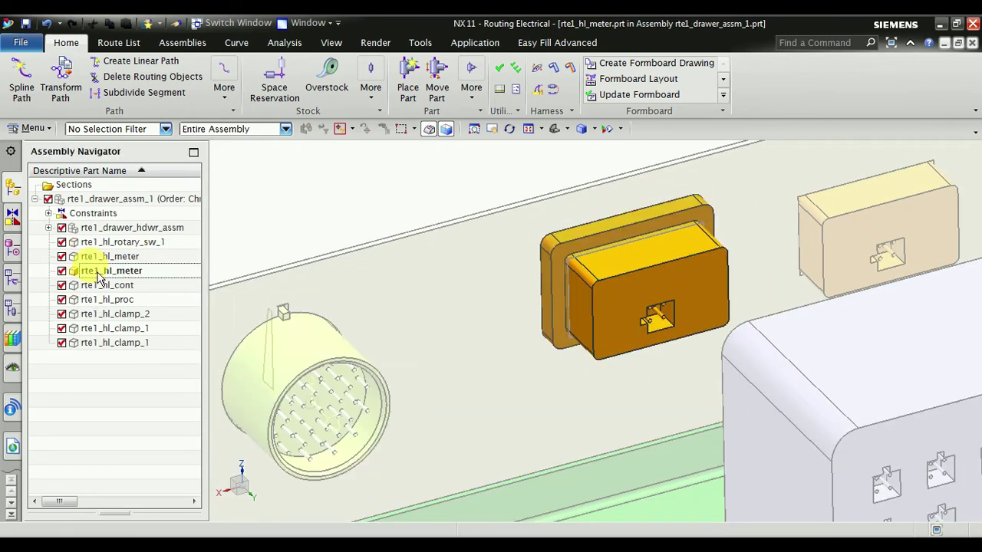
{"action": "scroll", "coordinate": [686, 325], "scroll_direction": "up", "scroll_amount": 2}
{"action": "scroll", "coordinate": [693, 329], "scroll_direction": "up", "scroll_amount": 3}
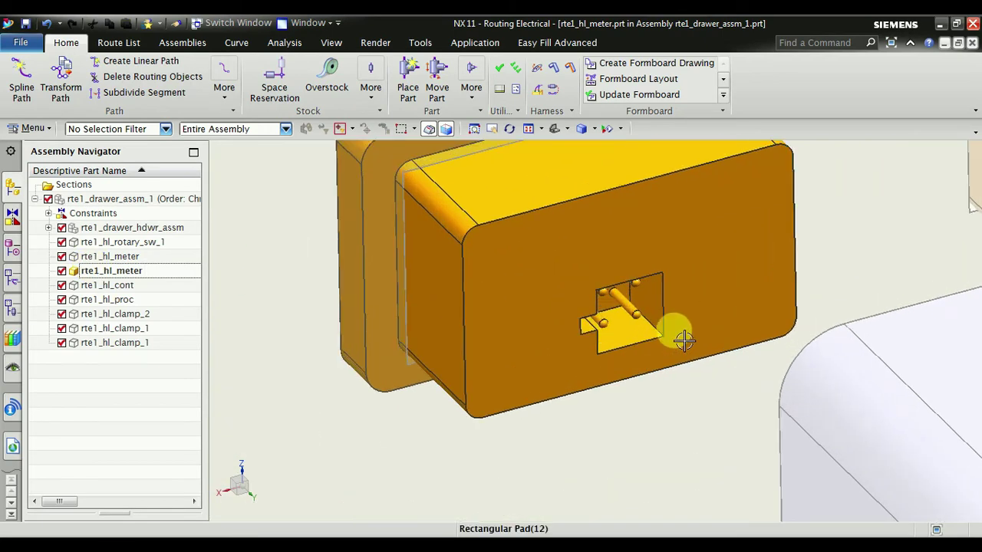
{"action": "mouse_move", "coordinate": [647, 412]}
{"action": "middle_mouse_down"}
{"action": "mouse_move", "coordinate": [646, 400]}
{"action": "mouse_move", "coordinate": [633, 406]}
{"action": "middle_mouse_up"}
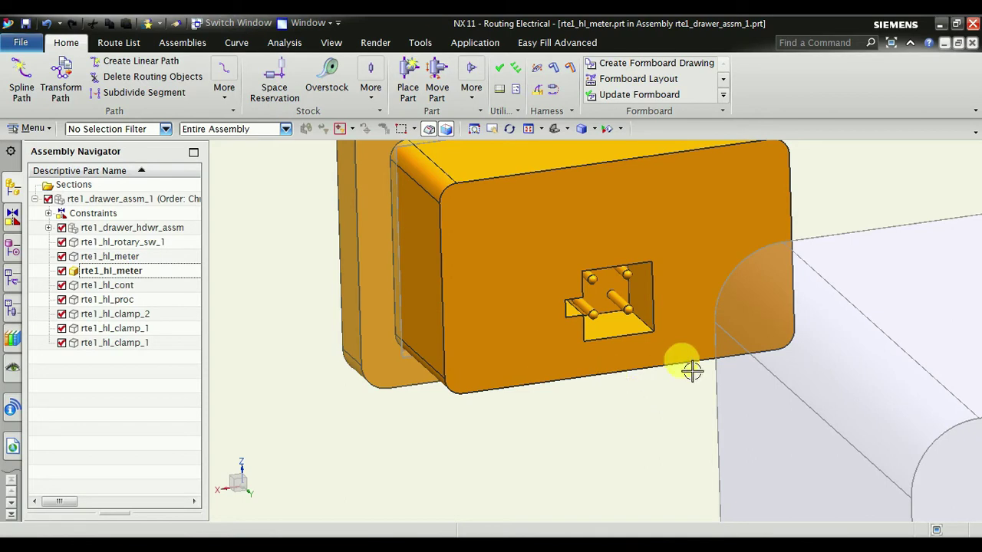
{"action": "scroll", "coordinate": [692, 371], "scroll_direction": "down", "scroll_amount": 2}
{"action": "left_click", "coordinate": [472, 76]}
{"action": "left_click", "coordinate": [625, 159]}
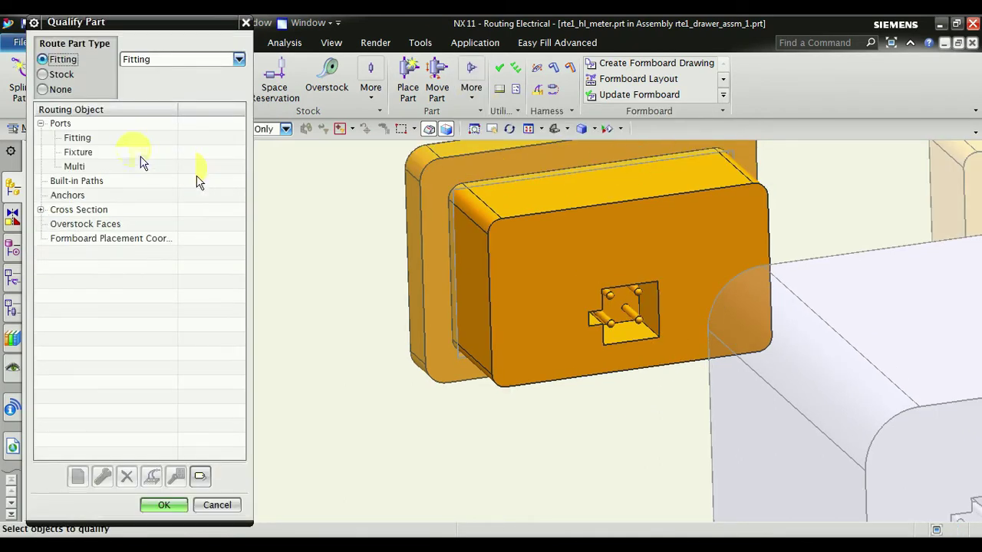
Start a new fitting port with its origin from two lines, picking the top pocket edge
{"action": "left_click", "coordinate": [125, 138]}
{"action": "right_click", "coordinate": [126, 140]}
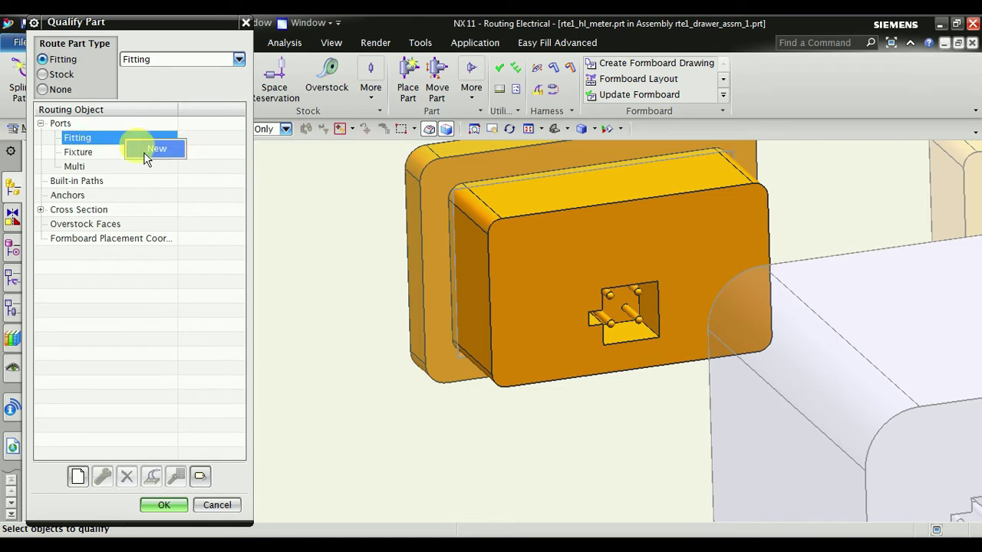
{"action": "left_click", "coordinate": [146, 158]}
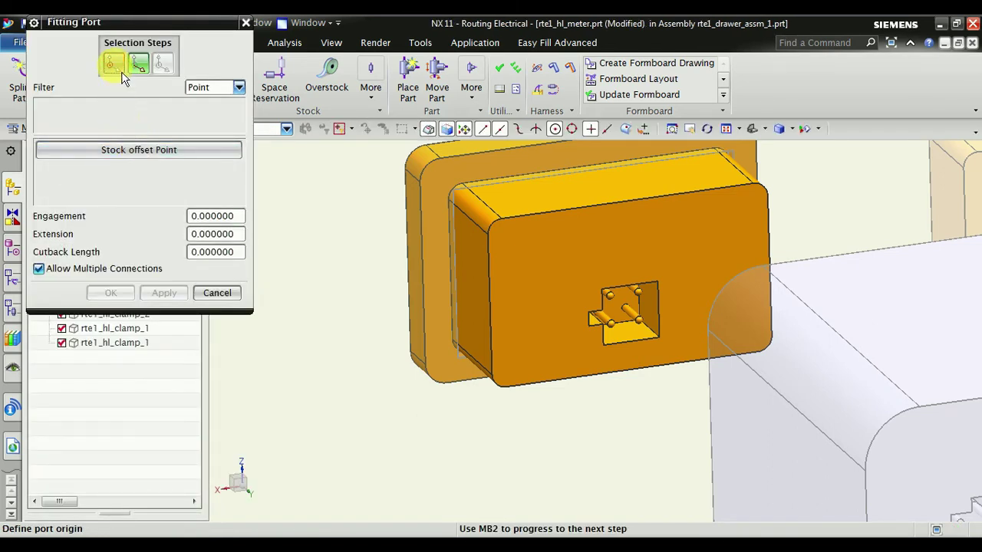
{"action": "left_click", "coordinate": [222, 90]}
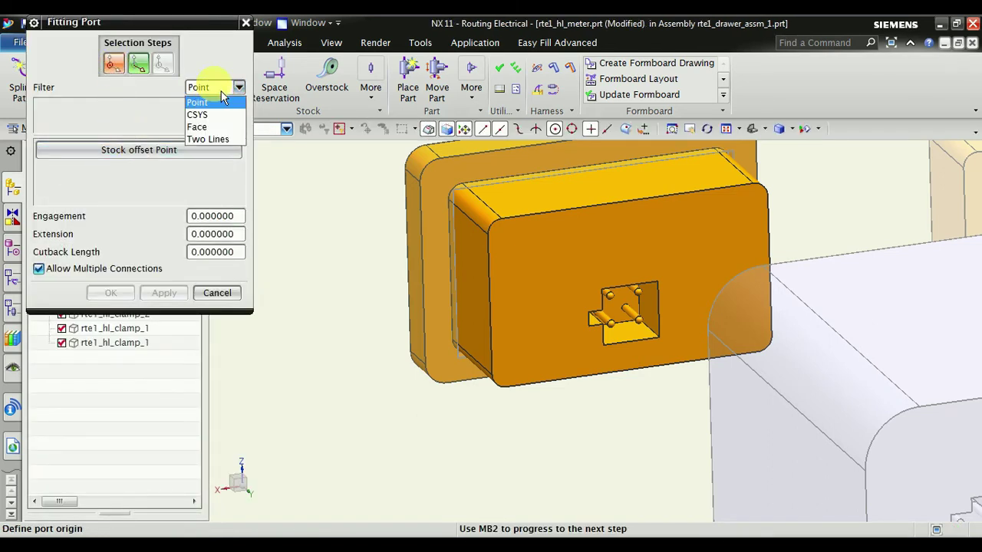
{"action": "left_click", "coordinate": [223, 138]}
{"action": "middle_click_drag", "start_coordinate": [675, 394], "coordinate": [639, 331]}
{"action": "scroll", "coordinate": [639, 331], "scroll_direction": "up", "scroll_amount": 3}
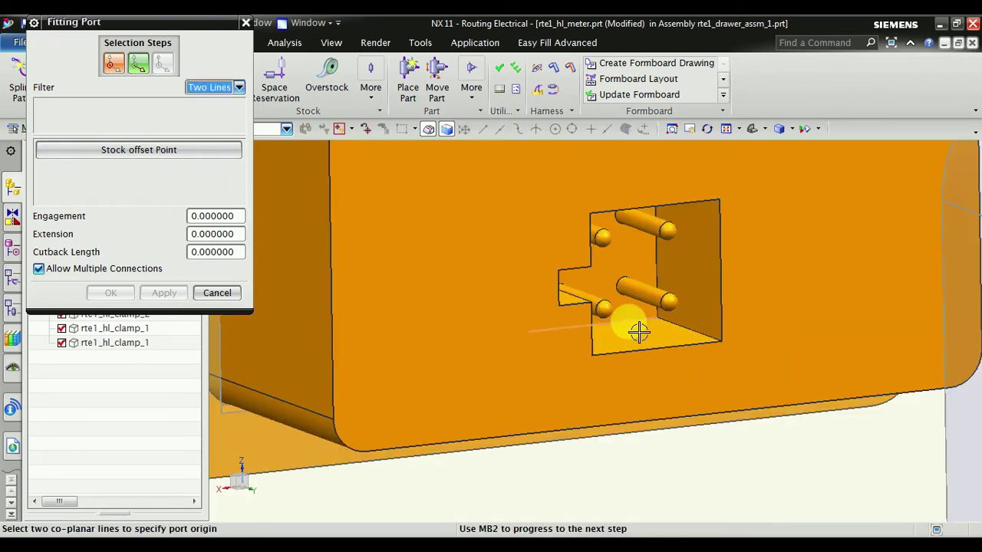
{"action": "scroll", "coordinate": [639, 331], "scroll_direction": "down", "scroll_amount": 3}
{"action": "mouse_move", "coordinate": [576, 421]}
{"action": "middle_mouse_down"}
{"action": "mouse_move", "coordinate": [576, 431]}
{"action": "mouse_move", "coordinate": [570, 421]}
{"action": "middle_mouse_up"}
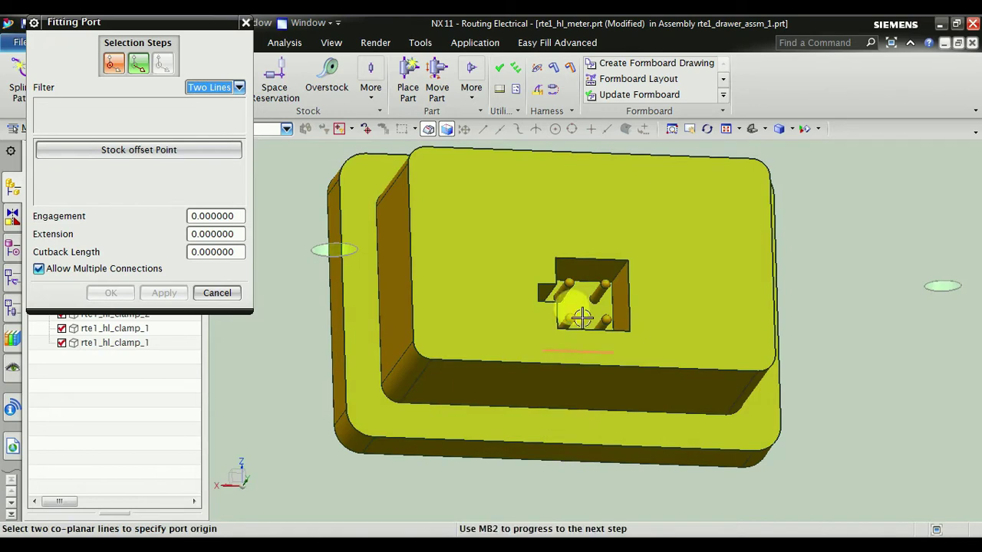
{"action": "scroll", "coordinate": [581, 317], "scroll_direction": "up", "scroll_amount": 5}
{"action": "left_click", "coordinate": [612, 265]}
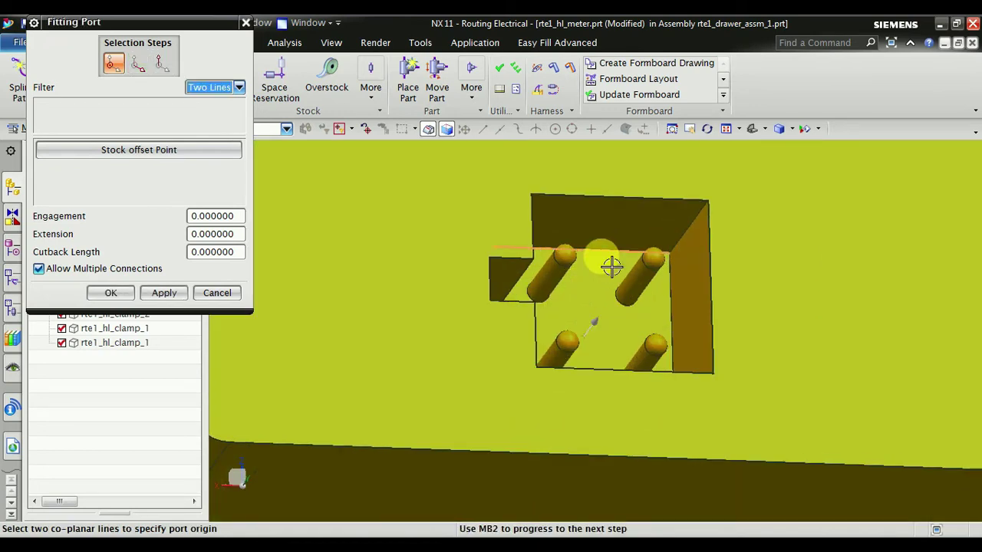
Accept the port's alignment vector while viewing the pin pocket
{"action": "left_click", "coordinate": [149, 69]}
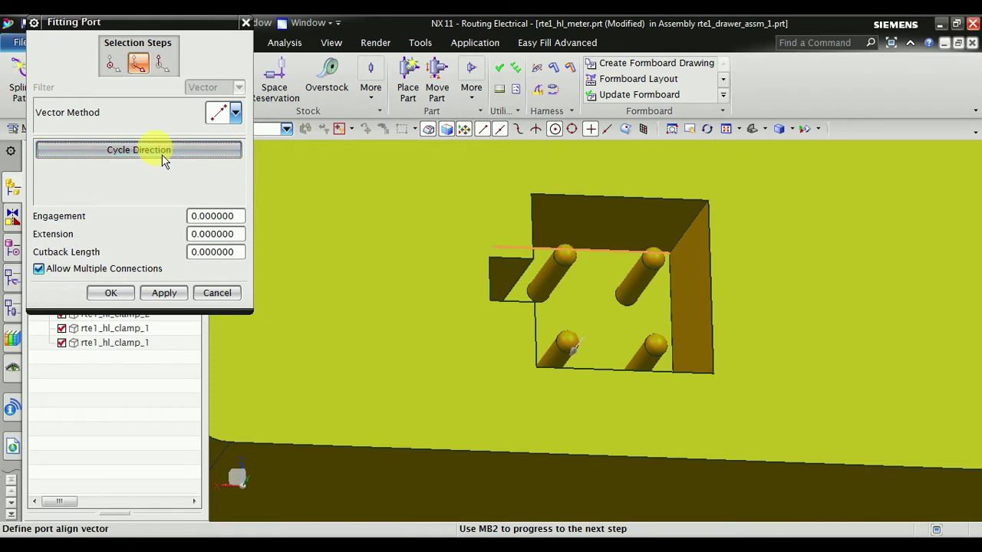
{"action": "scroll", "coordinate": [383, 263], "scroll_direction": "up", "scroll_amount": 3}
{"action": "mouse_move", "coordinate": [460, 263]}
{"action": "middle_mouse_down"}
{"action": "mouse_move", "coordinate": [450, 241]}
{"action": "mouse_move", "coordinate": [486, 271]}
{"action": "middle_mouse_up"}
{"action": "scroll", "coordinate": [504, 235], "scroll_direction": "down", "scroll_amount": 2}
{"action": "scroll", "coordinate": [491, 253], "scroll_direction": "down", "scroll_amount": 2}
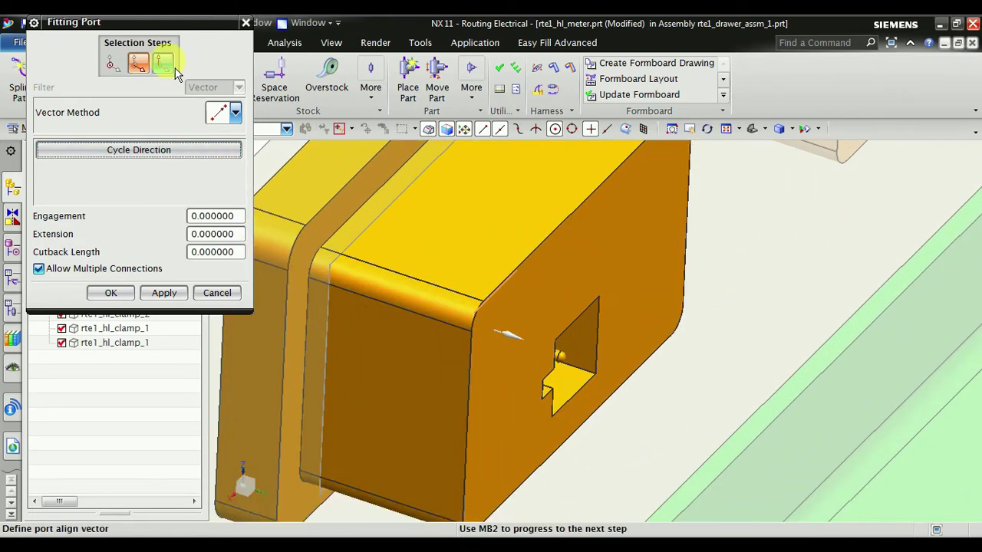
{"action": "left_click", "coordinate": [164, 65]}
Set the rotation vector to Two Points and pick its first point in the pocket
{"action": "left_click", "coordinate": [239, 87]}
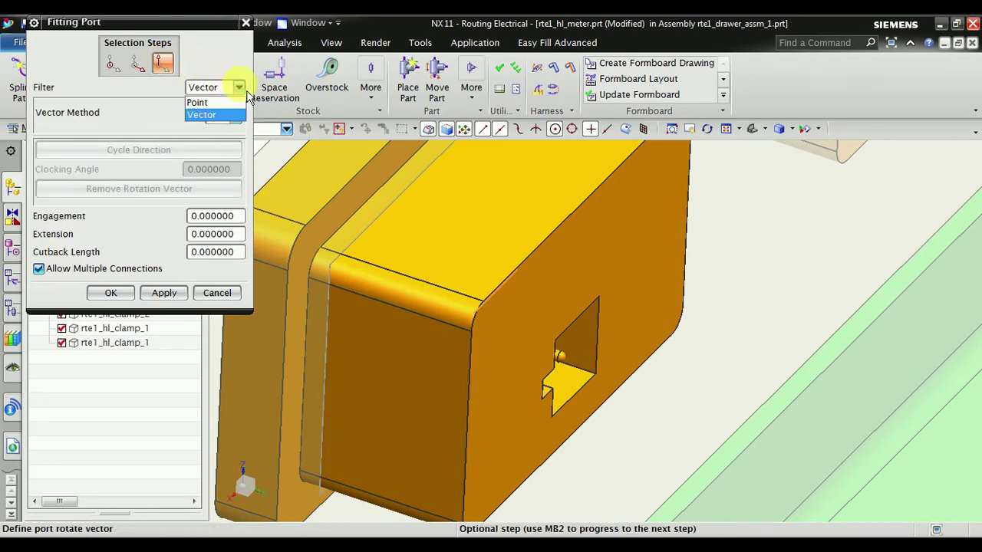
{"action": "left_click", "coordinate": [233, 114]}
{"action": "left_click", "coordinate": [234, 113]}
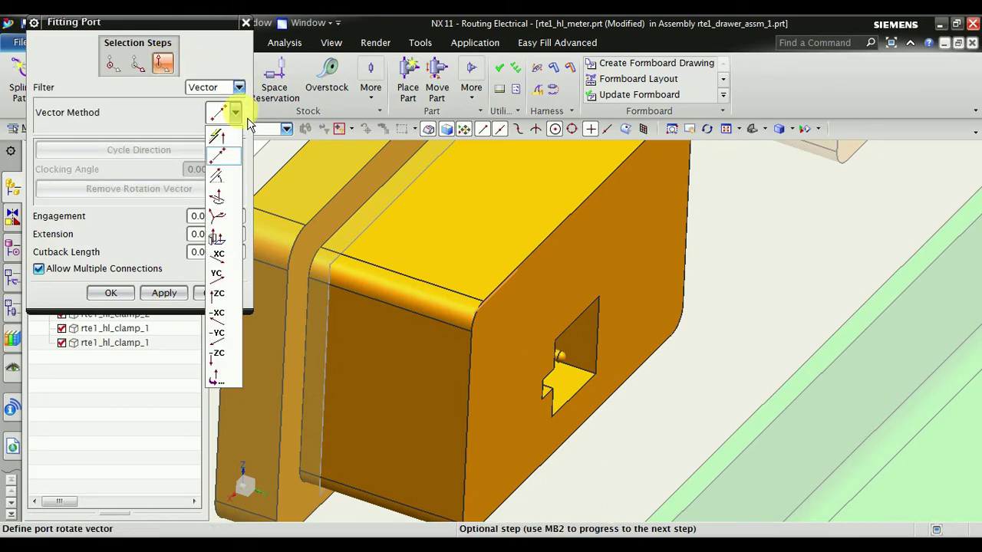
{"action": "left_click", "coordinate": [227, 164]}
{"action": "mouse_move", "coordinate": [535, 219]}
{"action": "middle_mouse_down"}
{"action": "mouse_move", "coordinate": [660, 294]}
{"action": "mouse_move", "coordinate": [647, 278]}
{"action": "middle_mouse_up"}
{"action": "scroll", "coordinate": [558, 292], "scroll_direction": "up", "scroll_amount": 3}
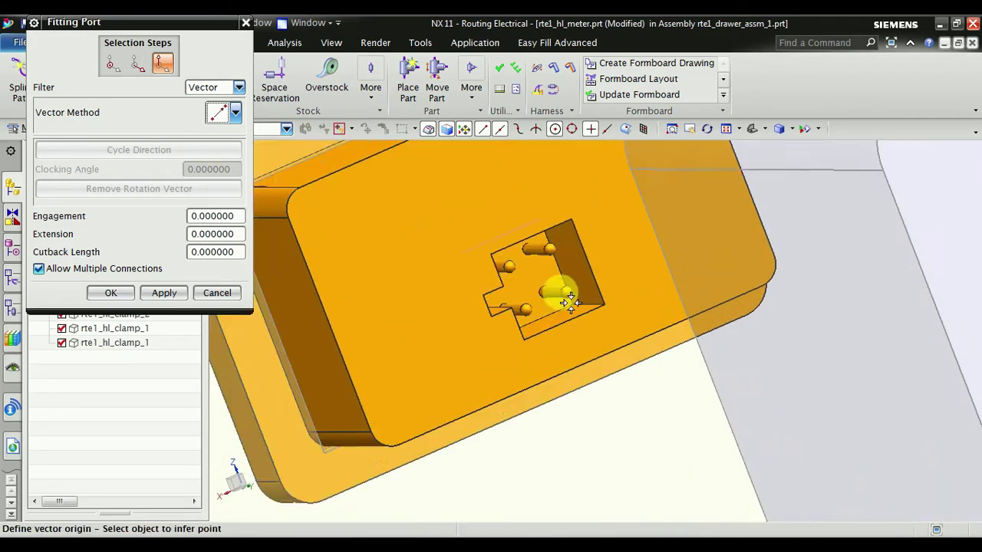
{"action": "scroll", "coordinate": [557, 267], "scroll_direction": "up", "scroll_amount": 3}
{"action": "left_click", "coordinate": [569, 257]}
Pick the rotation vector's second point and confirm fitting port FITT_57760
{"action": "scroll", "coordinate": [694, 282], "scroll_direction": "down", "scroll_amount": 3}
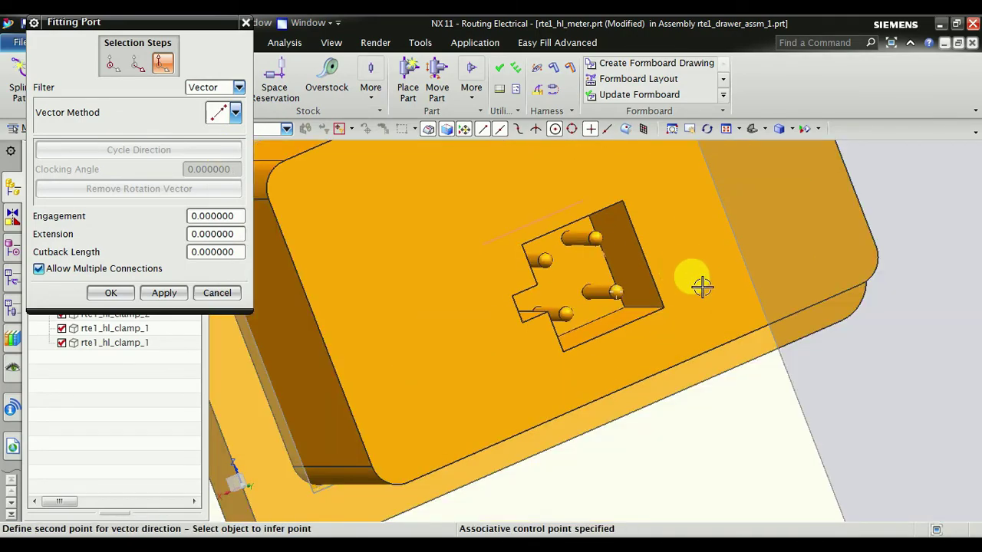
{"action": "middle_click_drag", "start_coordinate": [697, 284], "coordinate": [581, 307]}
{"action": "scroll", "coordinate": [456, 324], "scroll_direction": "up", "scroll_amount": 3}
{"action": "scroll", "coordinate": [437, 299], "scroll_direction": "up", "scroll_amount": 2}
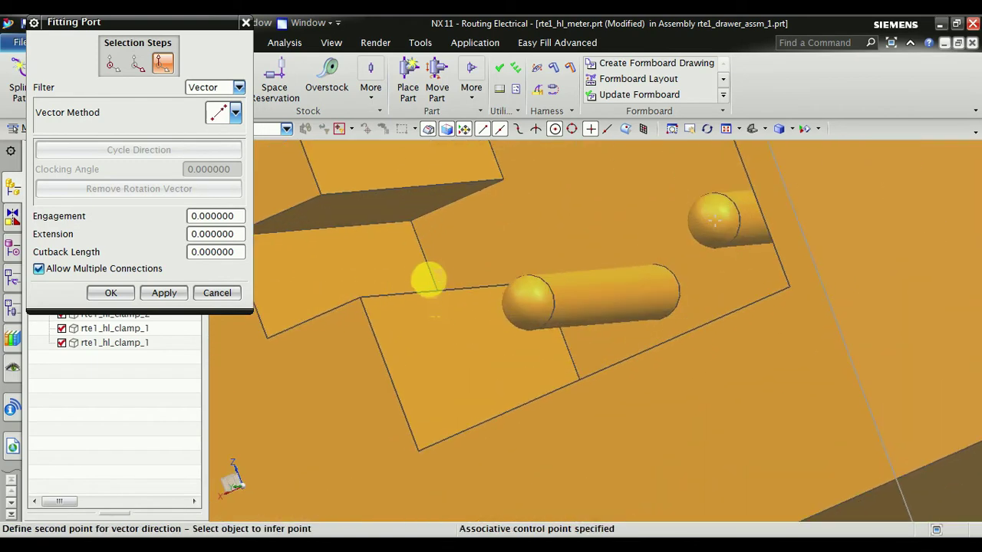
{"action": "left_click", "coordinate": [437, 278]}
{"action": "scroll", "coordinate": [540, 303], "scroll_direction": "down", "scroll_amount": 5}
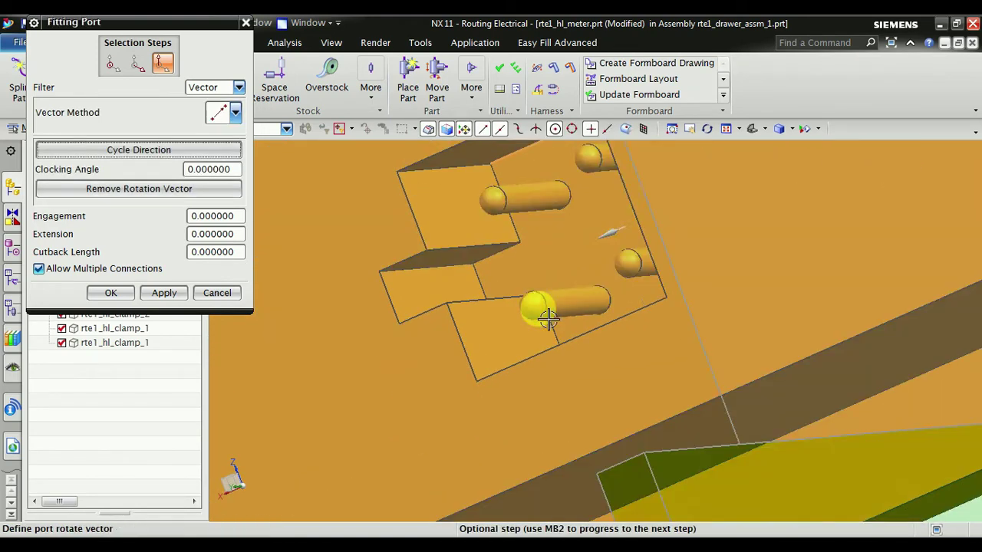
{"action": "mouse_move", "coordinate": [701, 274]}
{"action": "middle_mouse_down"}
{"action": "mouse_move", "coordinate": [734, 291]}
{"action": "mouse_move", "coordinate": [744, 284]}
{"action": "mouse_move", "coordinate": [626, 299]}
{"action": "middle_mouse_up"}
{"action": "left_click", "coordinate": [124, 292]}
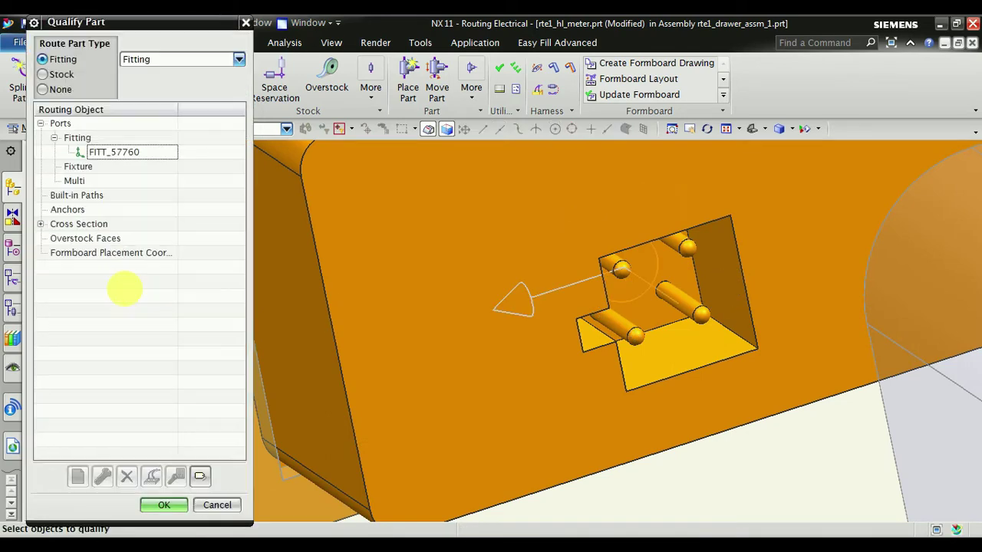
Select FITT_57760, inspect its arrow in the view, and accept the meter's fitting qualification
{"action": "left_click", "coordinate": [131, 152]}
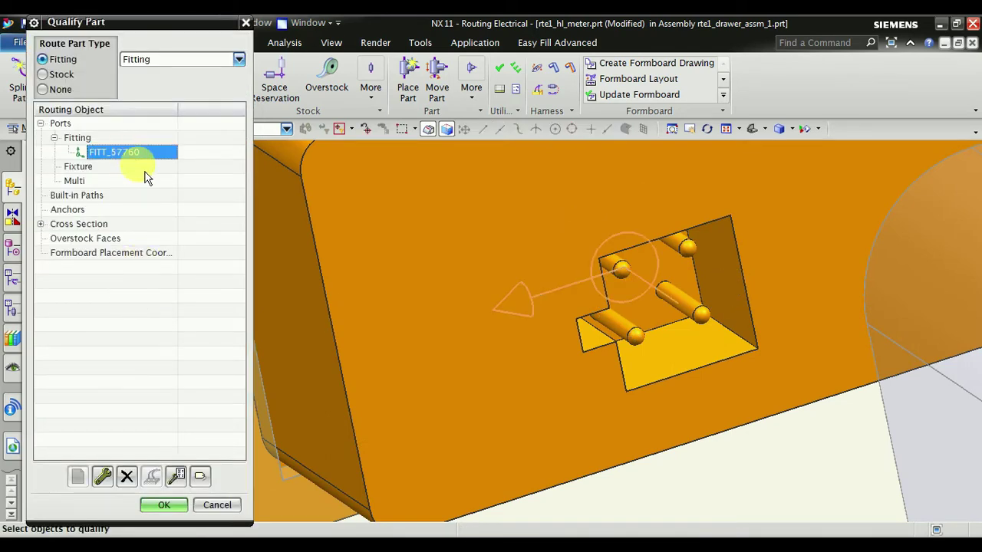
{"action": "mouse_move", "coordinate": [504, 273]}
{"action": "middle_mouse_down"}
{"action": "mouse_move", "coordinate": [534, 291]}
{"action": "mouse_move", "coordinate": [520, 276]}
{"action": "middle_mouse_up"}
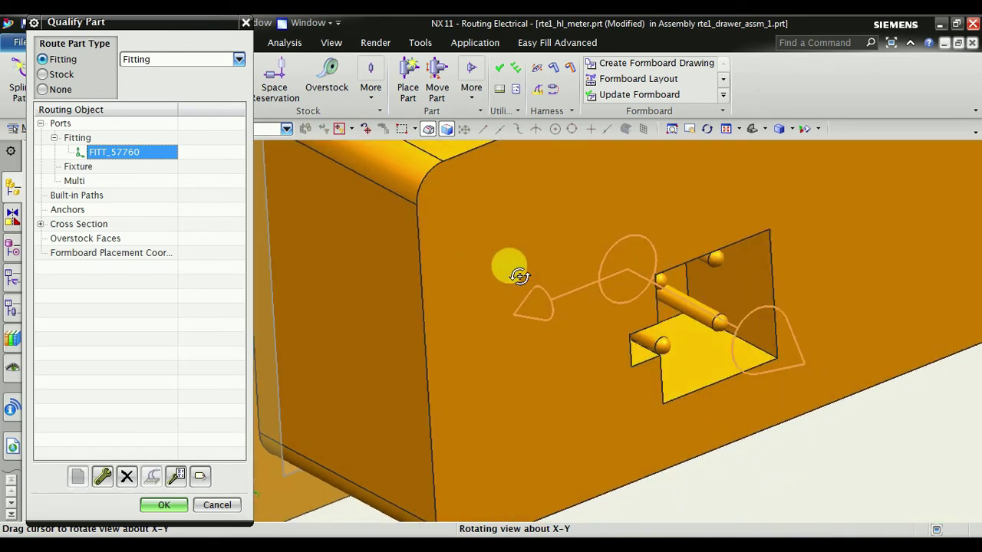
{"action": "left_click", "coordinate": [164, 505]}
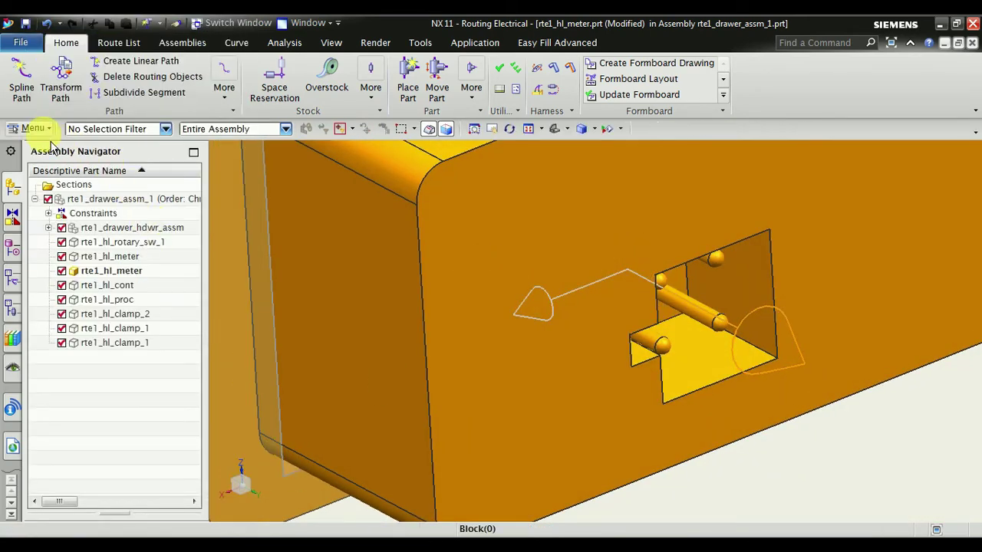
{"action": "left_click", "coordinate": [34, 128]}
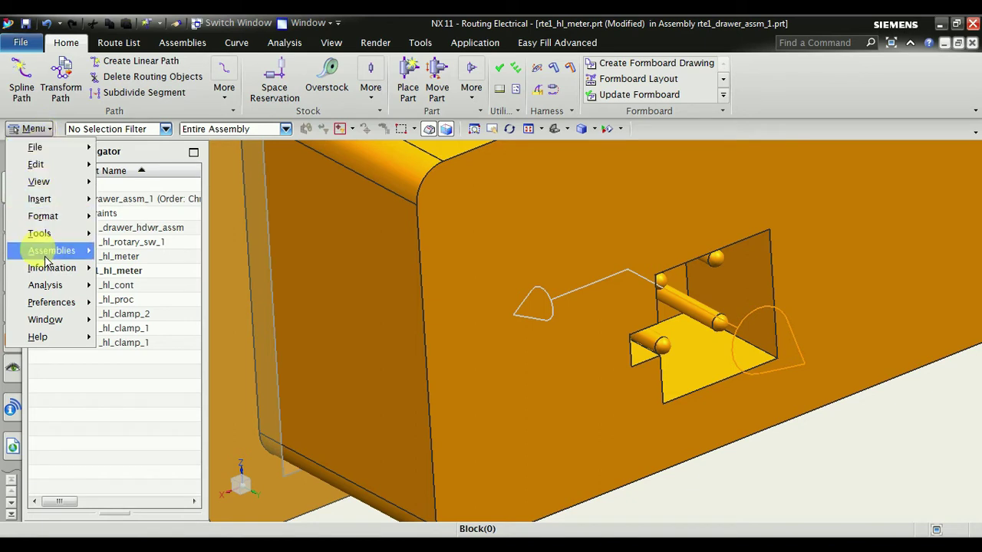
{"action": "mouse_move", "coordinate": [43, 216]}
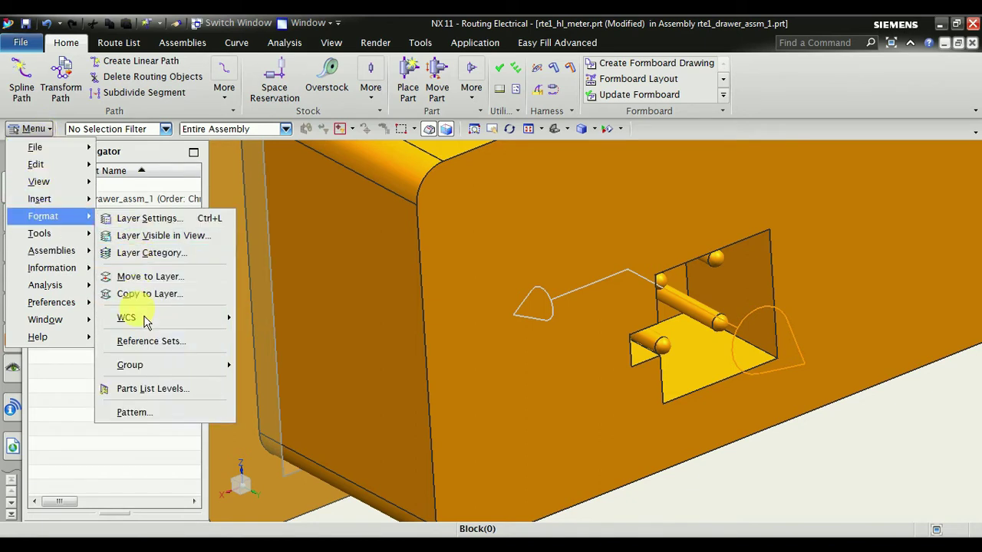
Add a PORT reference set containing the meter's solid body and fitting port
{"action": "left_click", "coordinate": [152, 347]}
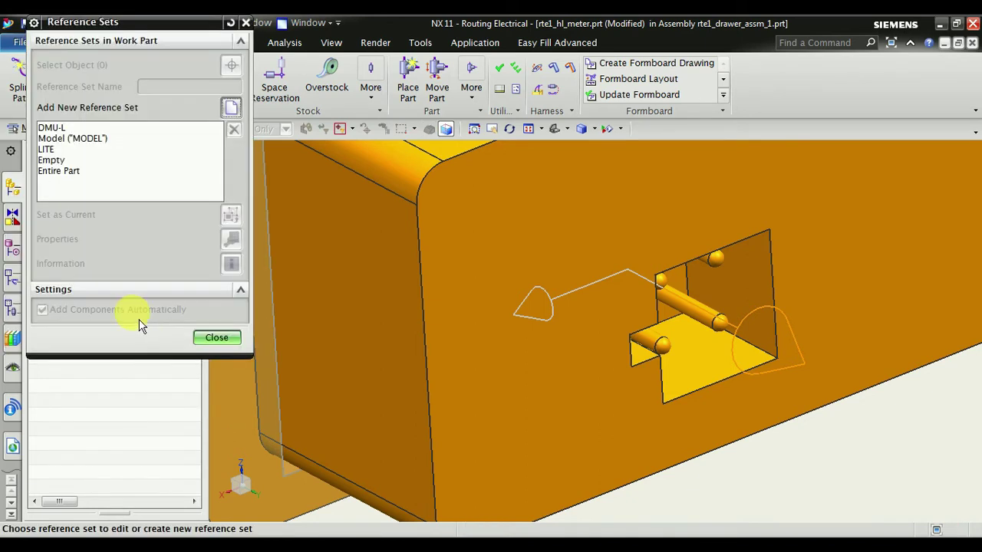
{"action": "left_click", "coordinate": [231, 109]}
{"action": "type", "text": "PORT"}
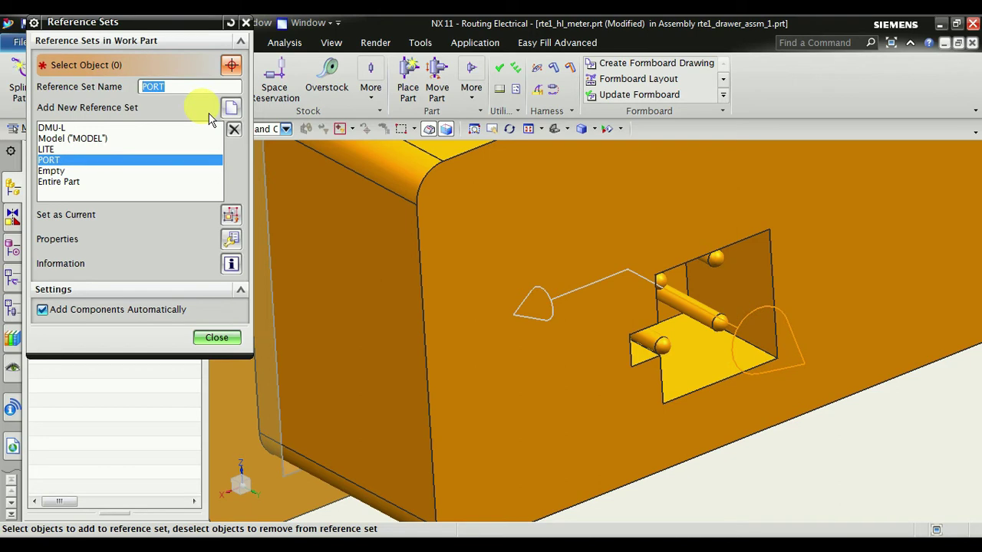
{"action": "left_click", "coordinate": [538, 241]}
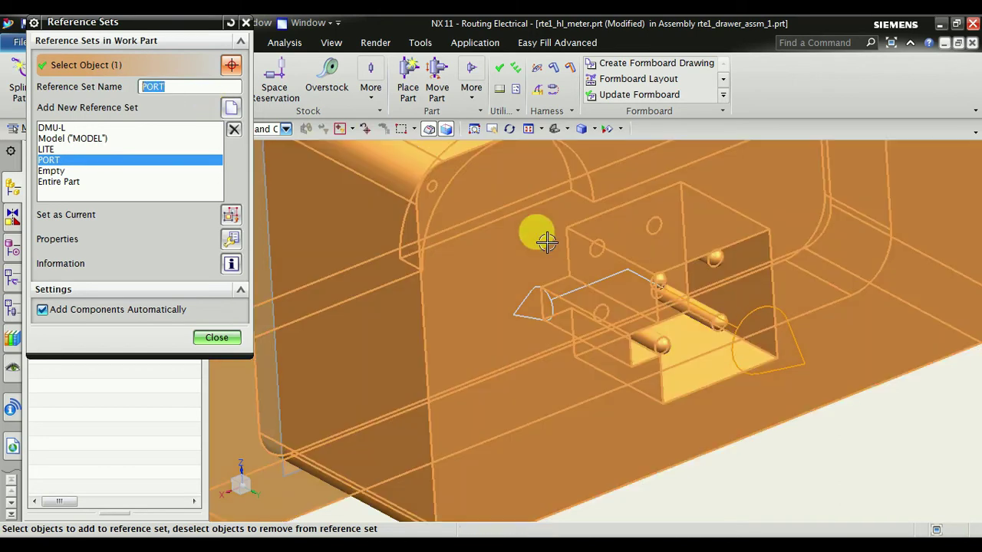
{"action": "left_click", "coordinate": [609, 289]}
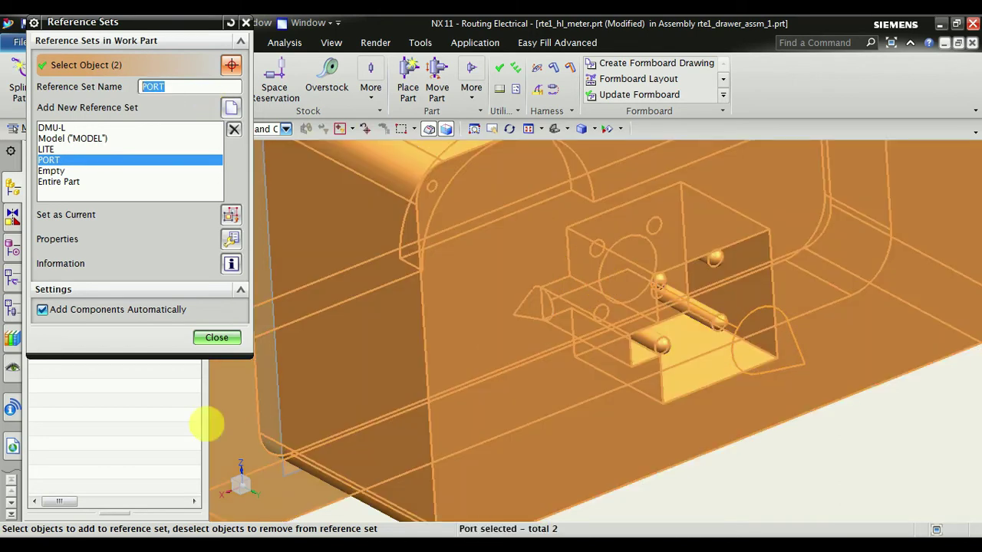
{"action": "left_click", "coordinate": [216, 339]}
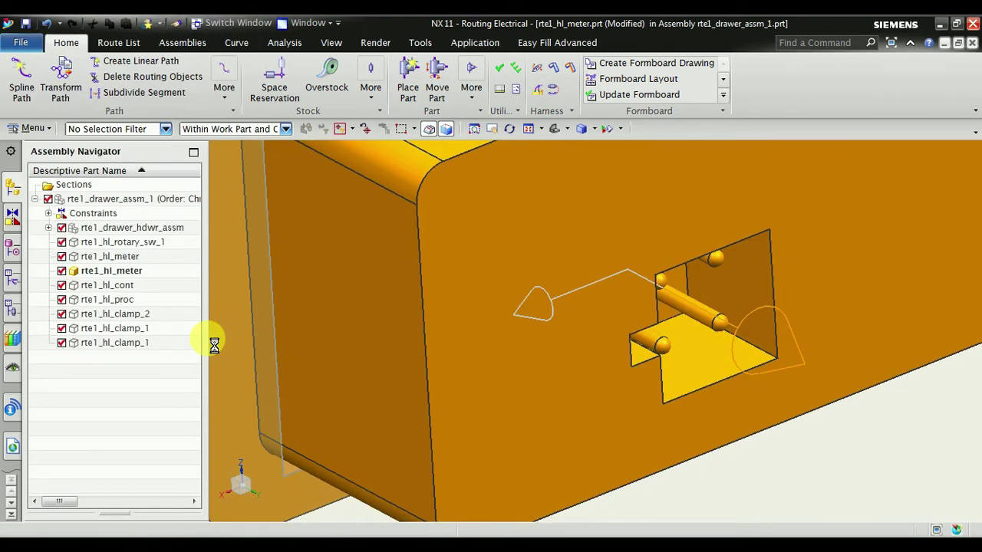
Make the top drawer assembly the work part and bring the processor box into view
{"action": "scroll", "coordinate": [600, 336], "scroll_direction": "down", "scroll_amount": 3}
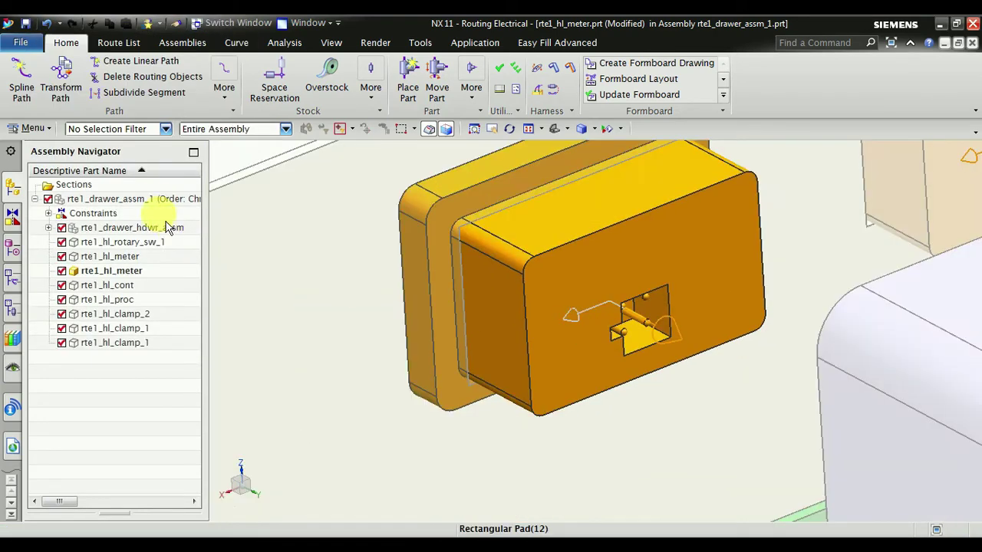
{"action": "double_click", "coordinate": [157, 201]}
{"action": "scroll", "coordinate": [454, 285], "scroll_direction": "down", "scroll_amount": 2}
{"action": "scroll", "coordinate": [579, 253], "scroll_direction": "down", "scroll_amount": 2}
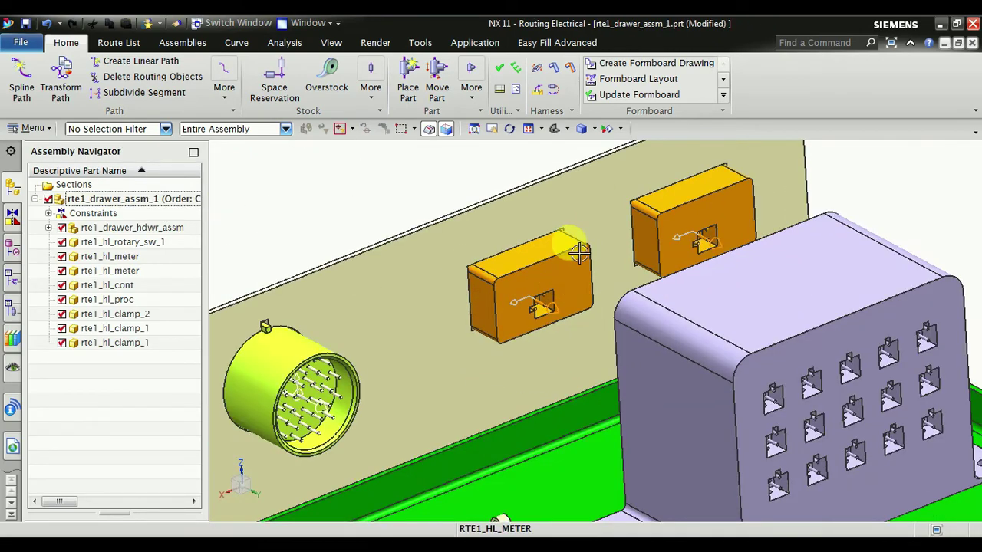
{"action": "middle_click_drag", "start_coordinate": [579, 253], "coordinate": [540, 235]}
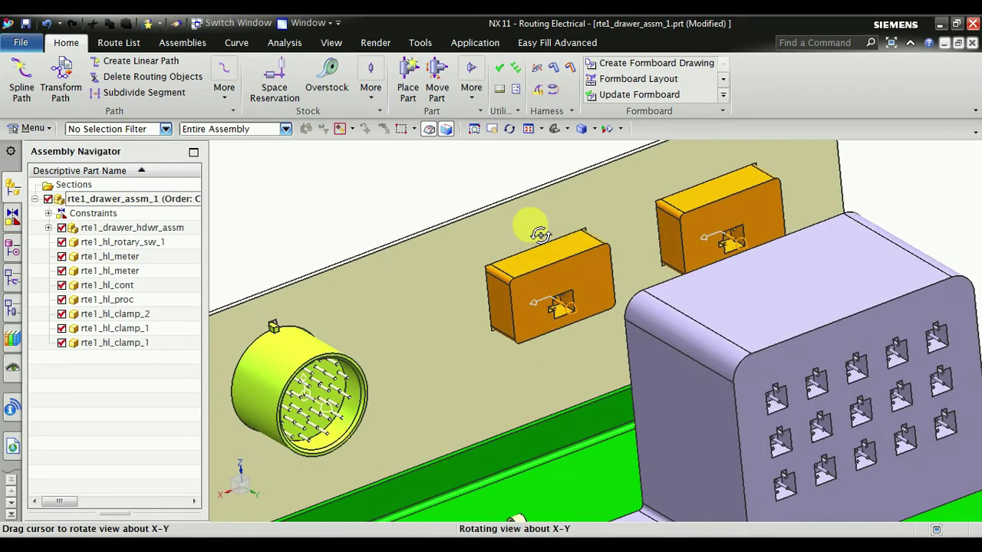
{"action": "middle_click_drag", "start_coordinate": [541, 236], "coordinate": [536, 230]}
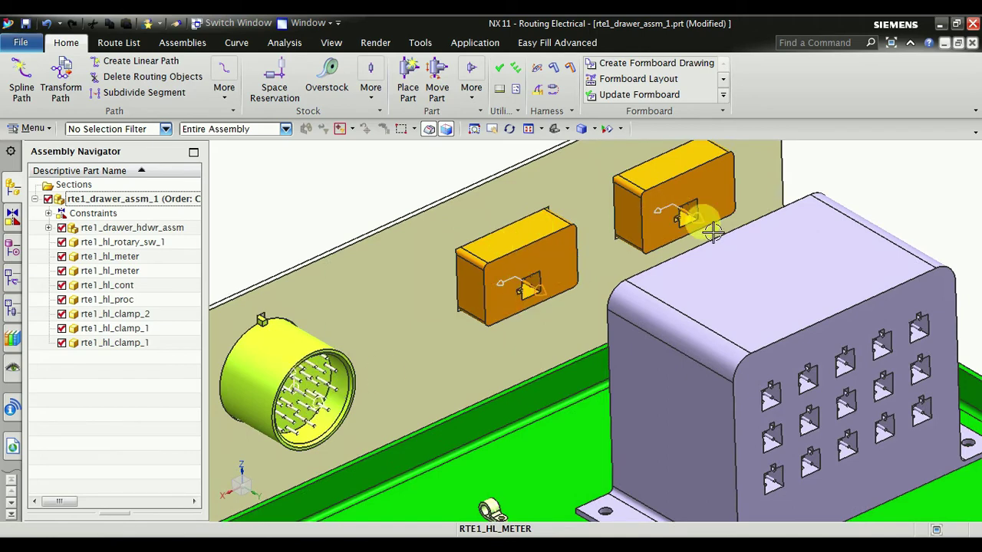
{"action": "scroll", "coordinate": [638, 246], "scroll_direction": "down", "scroll_amount": 1}
{"action": "scroll", "coordinate": [772, 350], "scroll_direction": "down", "scroll_amount": 1}
{"action": "scroll", "coordinate": [519, 324], "scroll_direction": "down", "scroll_amount": 1}
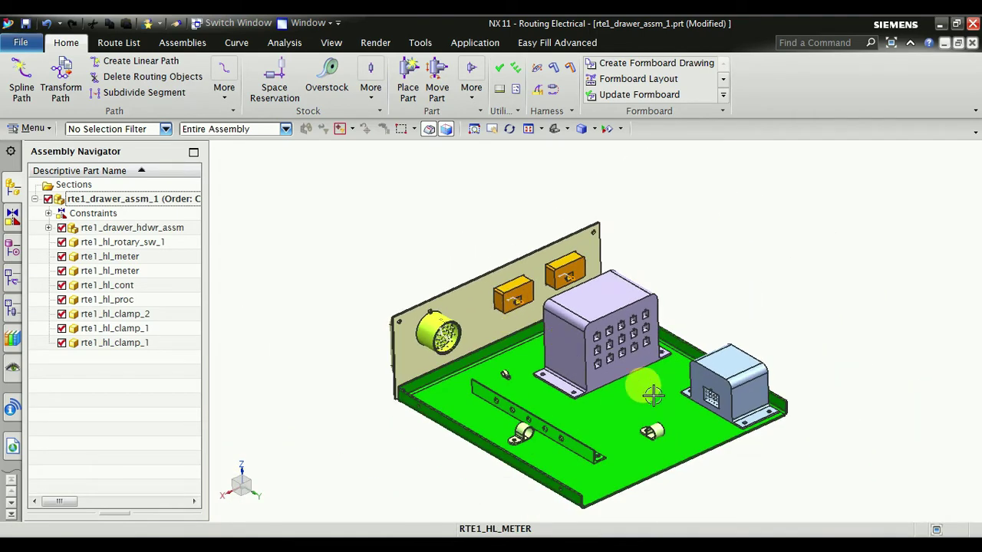
{"action": "scroll", "coordinate": [703, 402], "scroll_direction": "down", "scroll_amount": 1}
{"action": "scroll", "coordinate": [771, 414], "scroll_direction": "up", "scroll_amount": 2}
{"action": "scroll", "coordinate": [745, 405], "scroll_direction": "up", "scroll_amount": 2}
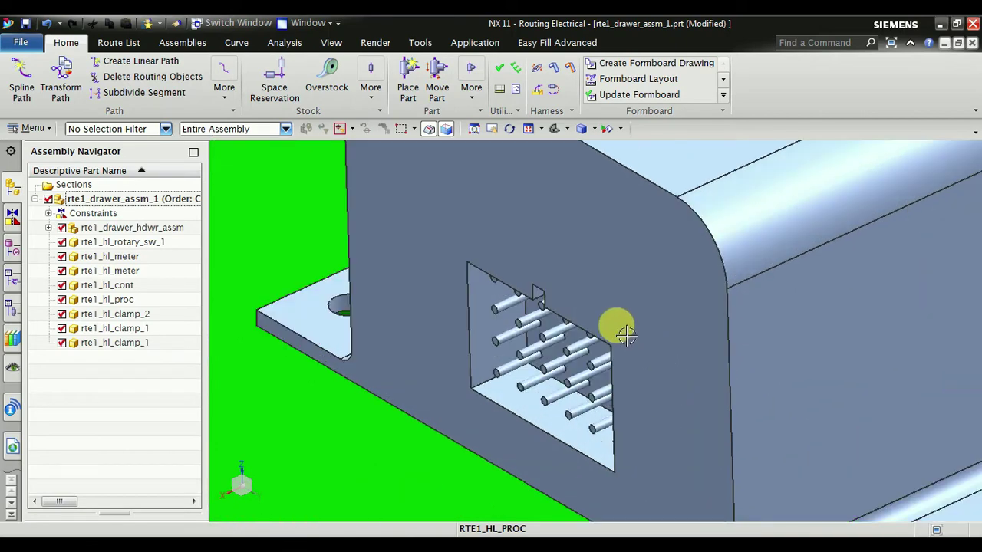
{"action": "mouse_move", "coordinate": [619, 328]}
{"action": "middle_mouse_down"}
{"action": "mouse_move", "coordinate": [627, 315]}
{"action": "mouse_move", "coordinate": [637, 319]}
{"action": "middle_mouse_up"}
{"action": "scroll", "coordinate": [648, 377], "scroll_direction": "down", "scroll_amount": 2}
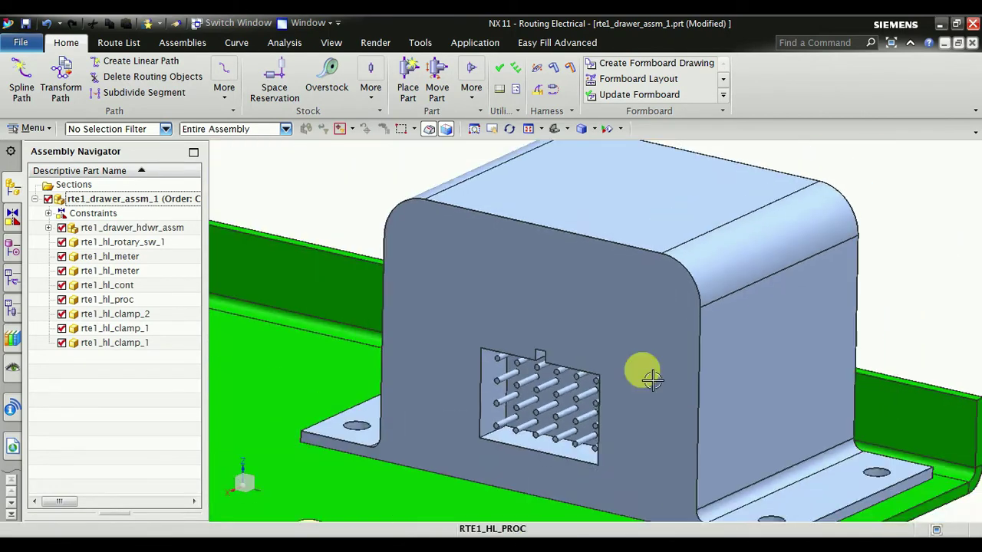
{"action": "scroll", "coordinate": [510, 458], "scroll_direction": "up", "scroll_amount": 2}
{"action": "scroll", "coordinate": [510, 459], "scroll_direction": "up", "scroll_amount": 1}
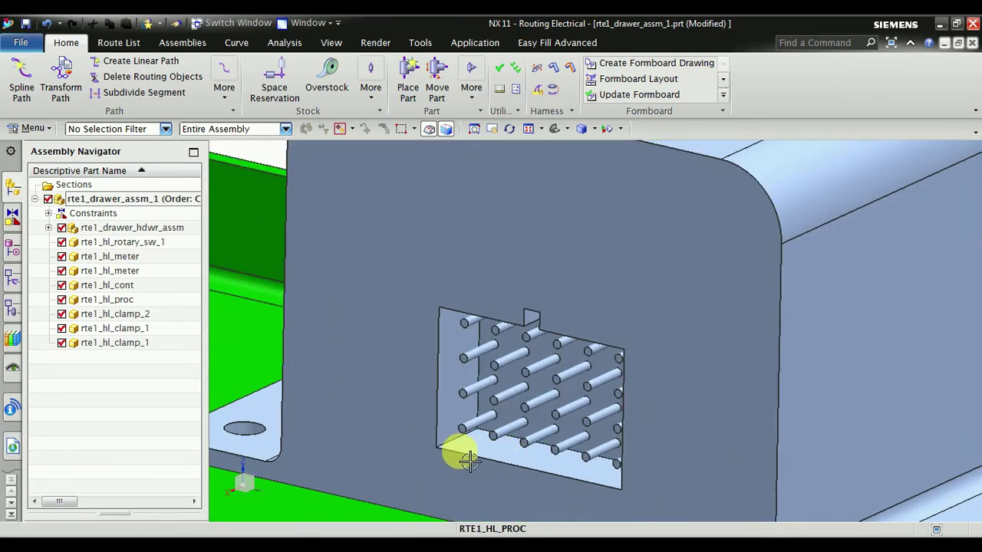
Make rte1_hl_proc the work part, open Qualify Part, and start a new fitting port
{"action": "left_click", "coordinate": [153, 304]}
{"action": "double_click", "coordinate": [146, 298]}
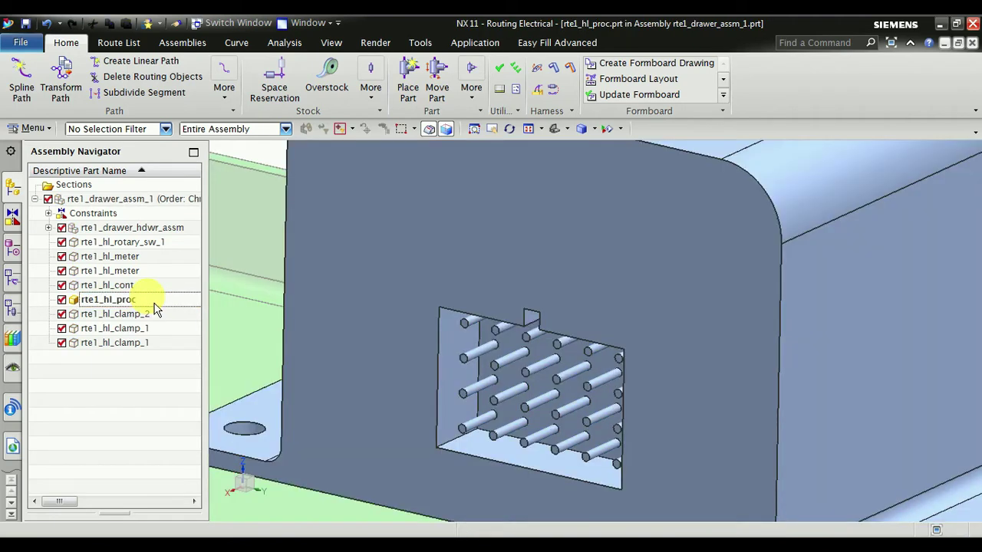
{"action": "left_click", "coordinate": [480, 94]}
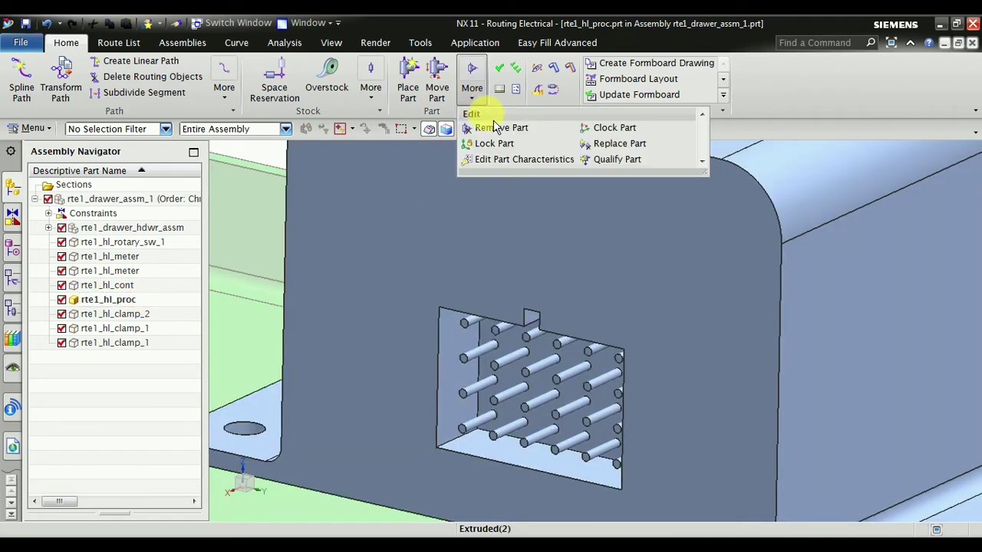
{"action": "left_click", "coordinate": [617, 168]}
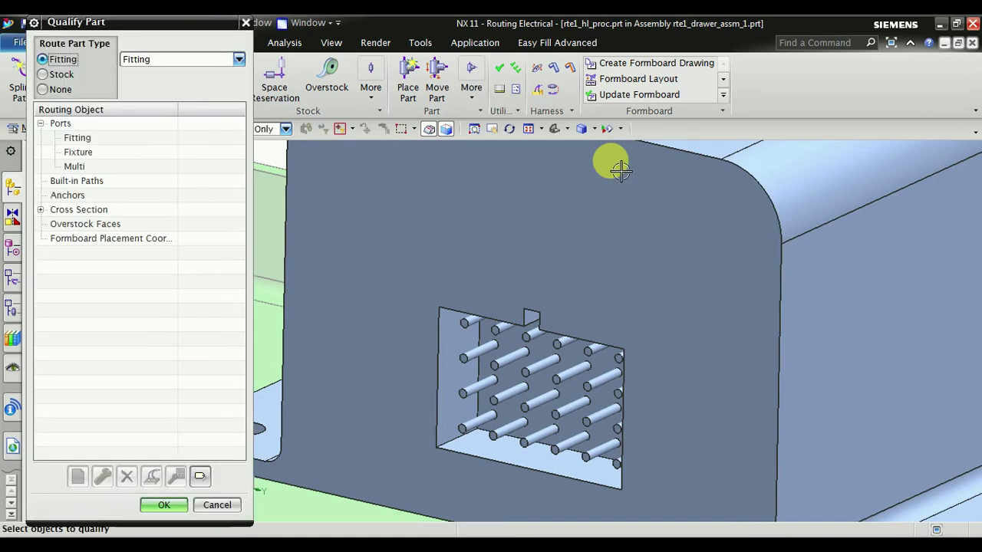
{"action": "left_click", "coordinate": [140, 138]}
{"action": "right_click", "coordinate": [142, 143]}
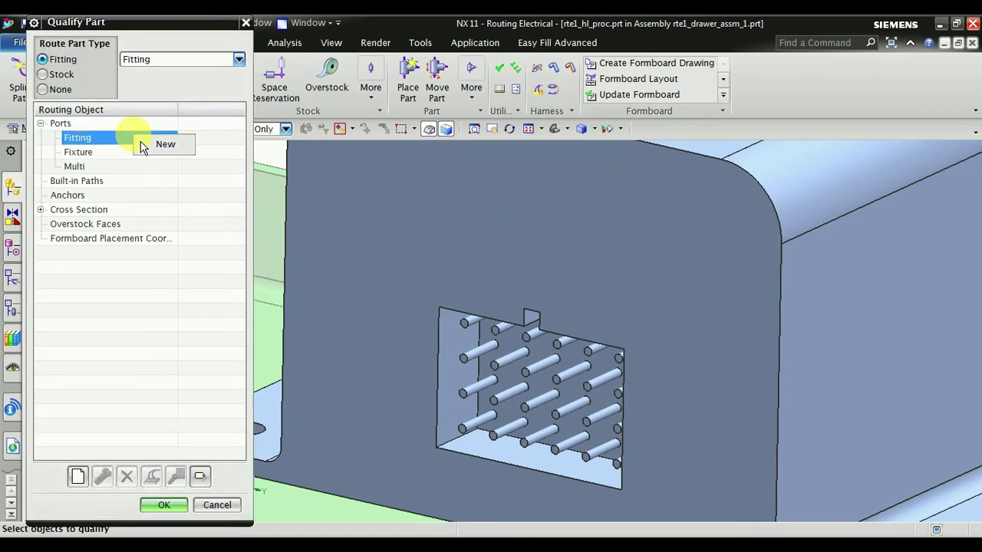
{"action": "left_click", "coordinate": [161, 145]}
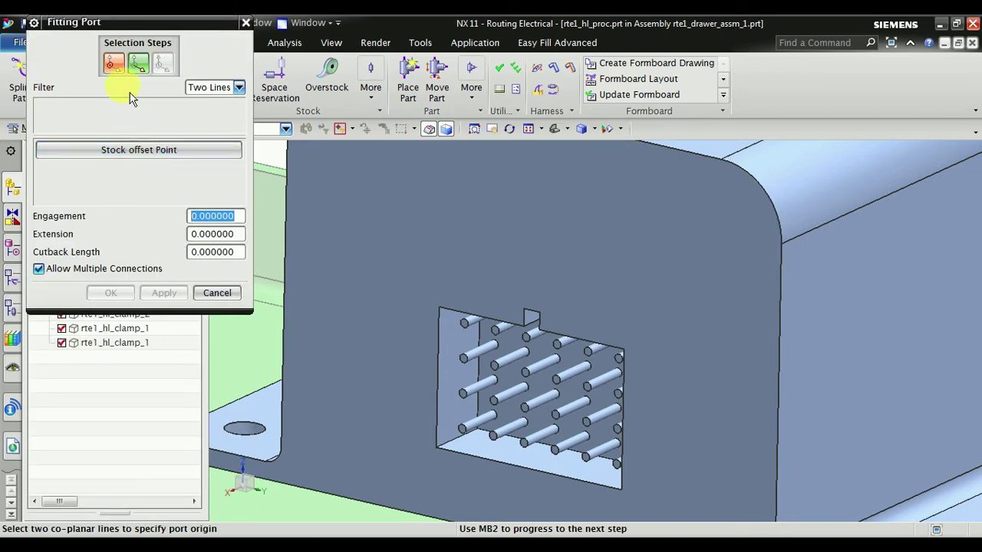
Place port FITT_59402's origin on the connector's vertical edge and flip its align direction
{"action": "left_click", "coordinate": [212, 87]}
{"action": "left_click", "coordinate": [209, 138]}
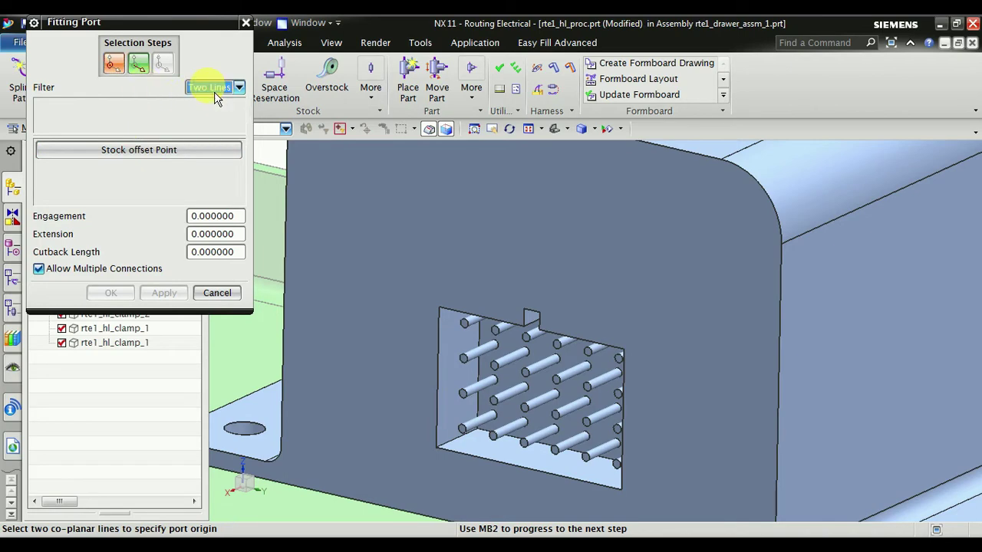
{"action": "scroll", "coordinate": [471, 384], "scroll_direction": "up", "scroll_amount": 3}
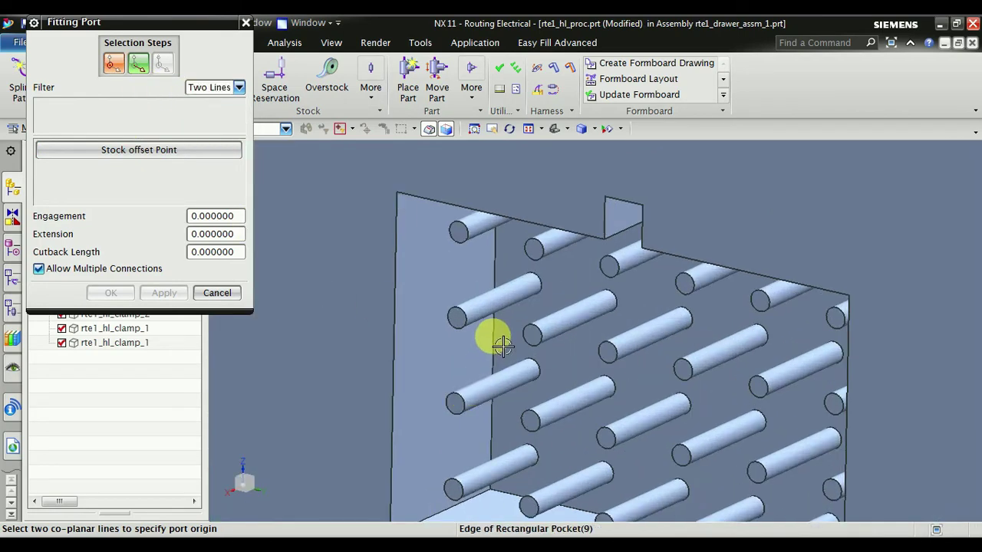
{"action": "scroll", "coordinate": [458, 347], "scroll_direction": "down", "scroll_amount": 5}
{"action": "middle_click_drag", "start_coordinate": [461, 355], "coordinate": [599, 362]}
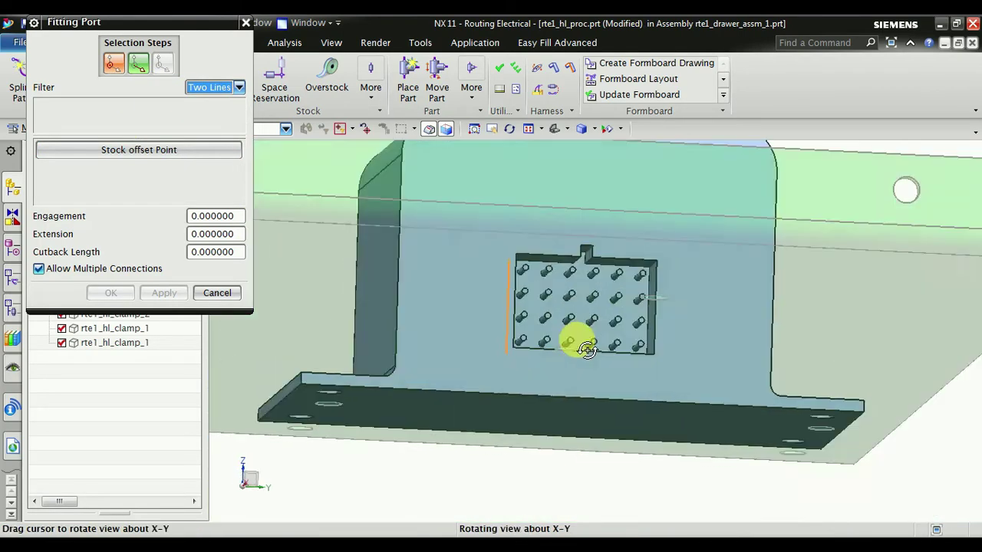
{"action": "scroll", "coordinate": [658, 361], "scroll_direction": "up", "scroll_amount": 5}
{"action": "scroll", "coordinate": [686, 326], "scroll_direction": "up", "scroll_amount": 2}
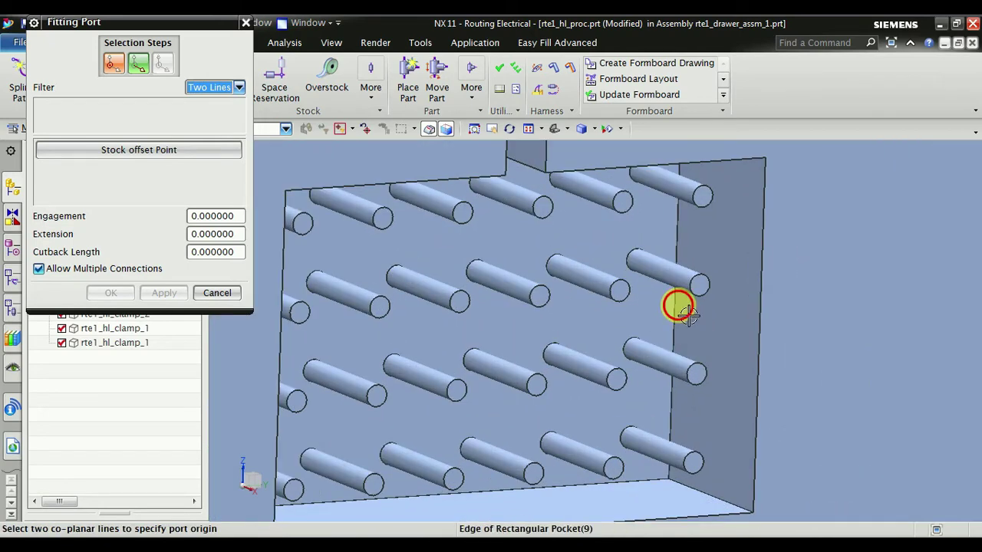
{"action": "left_click", "coordinate": [685, 311]}
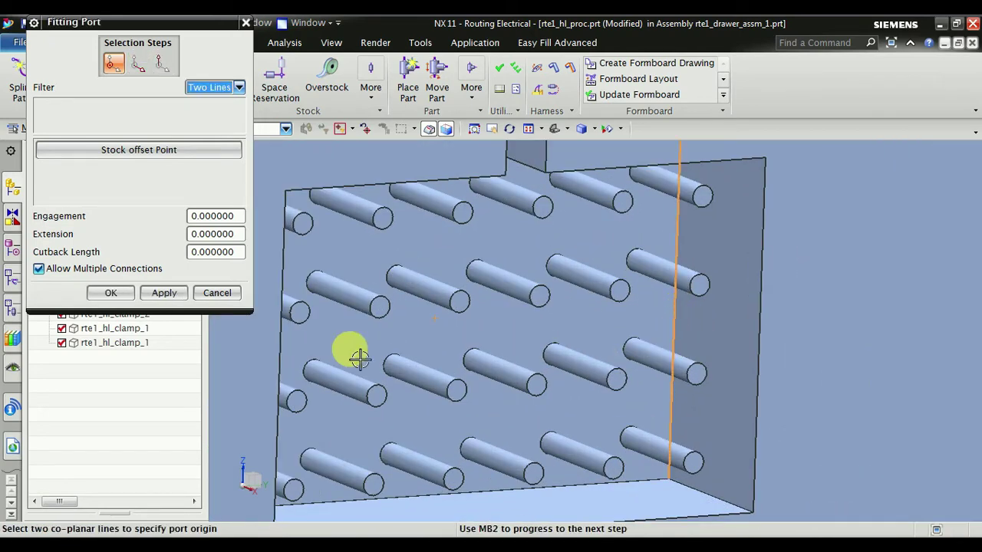
{"action": "left_click", "coordinate": [138, 65]}
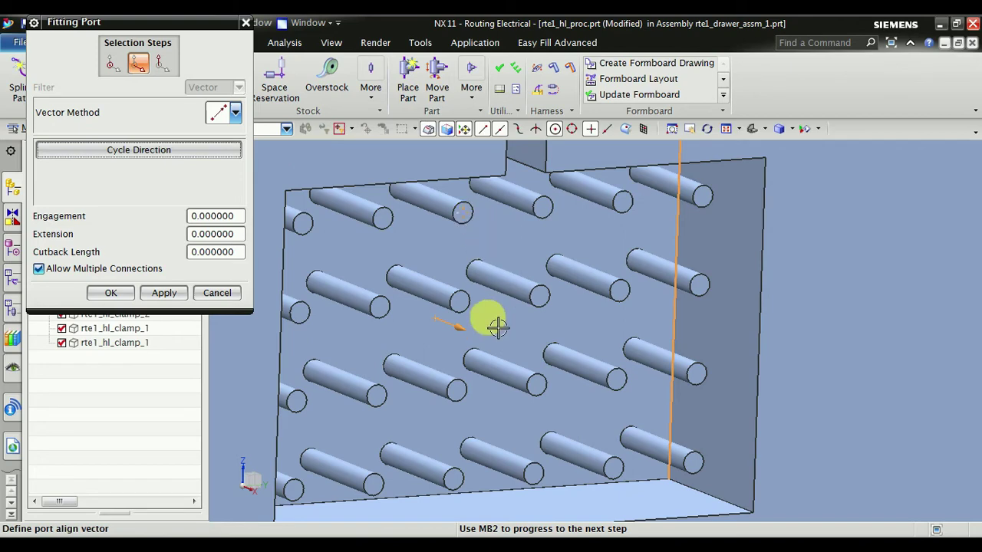
{"action": "left_click", "coordinate": [150, 156]}
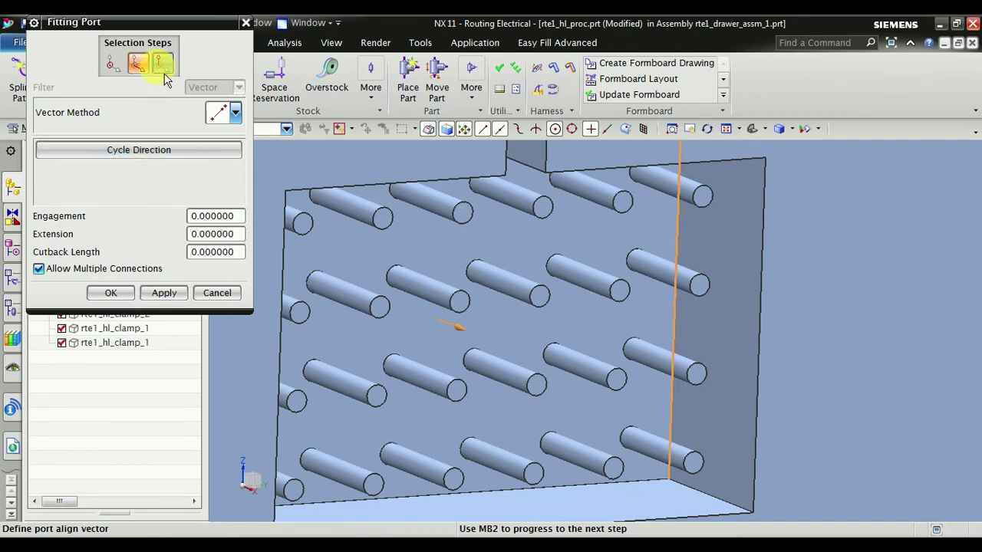
Set the port's rotation vector method to Two Points
{"action": "left_click", "coordinate": [163, 74]}
{"action": "left_click", "coordinate": [240, 87]}
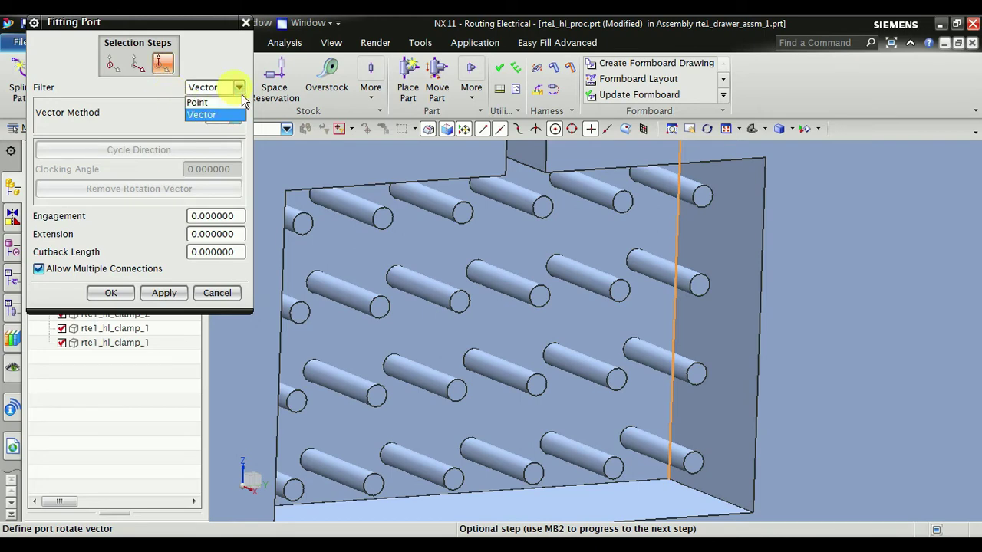
{"action": "left_click", "coordinate": [241, 90]}
{"action": "left_click", "coordinate": [235, 112]}
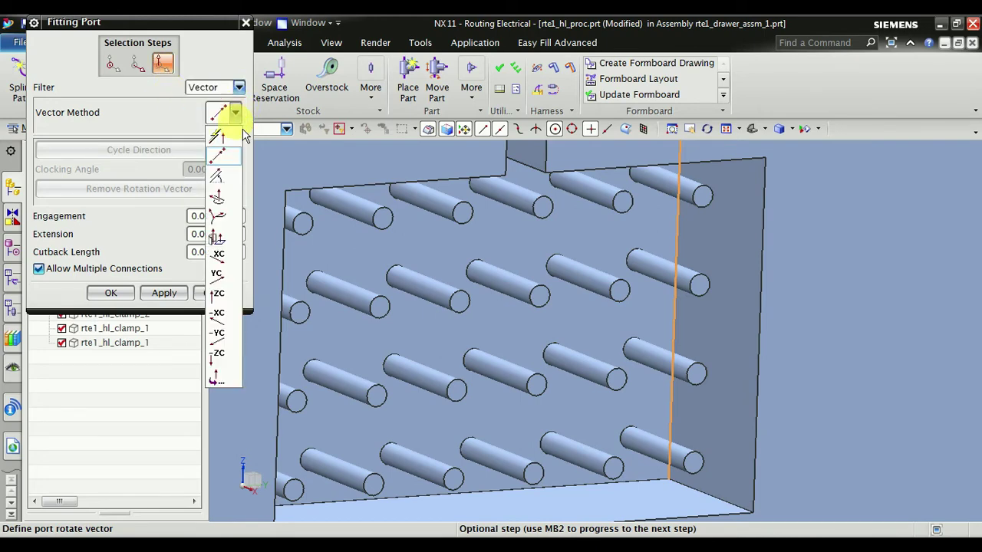
{"action": "left_click", "coordinate": [235, 164]}
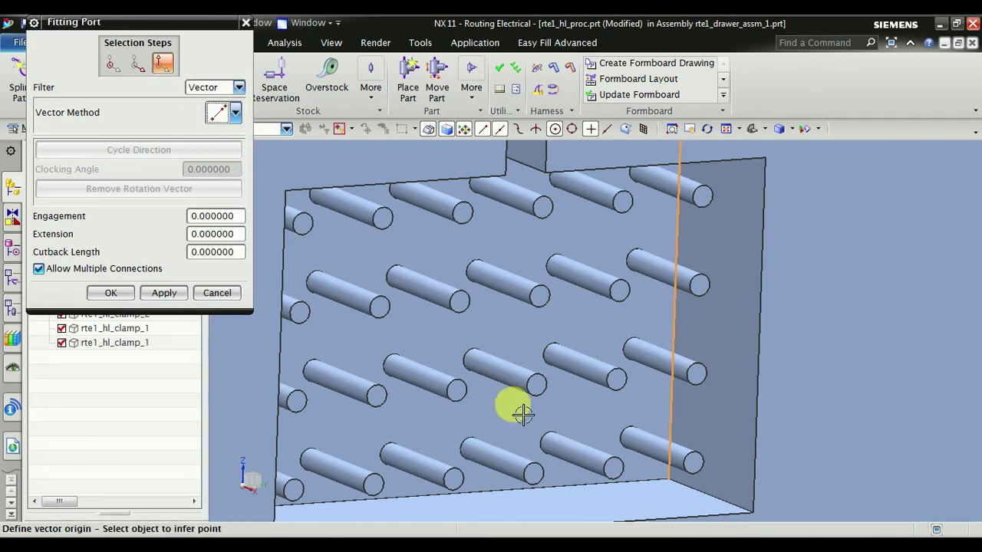
{"action": "scroll", "coordinate": [515, 405], "scroll_direction": "down", "scroll_amount": 2}
{"action": "scroll", "coordinate": [523, 437], "scroll_direction": "up", "scroll_amount": 3}
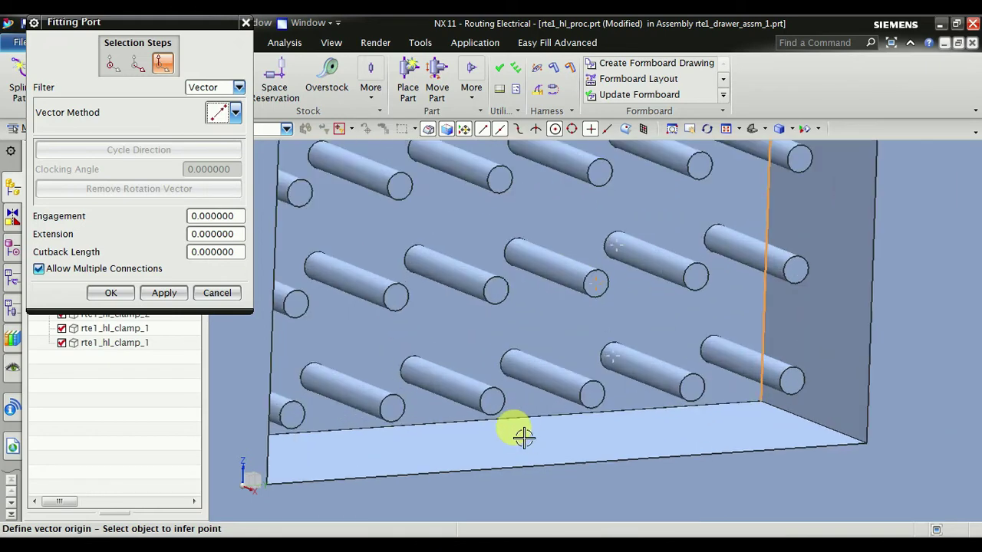
Define the rotation vector from the front edge point to the notch corner
{"action": "left_click", "coordinate": [460, 421]}
{"action": "scroll", "coordinate": [603, 381], "scroll_direction": "down", "scroll_amount": 3}
{"action": "middle_click_drag", "start_coordinate": [677, 381], "coordinate": [662, 363]}
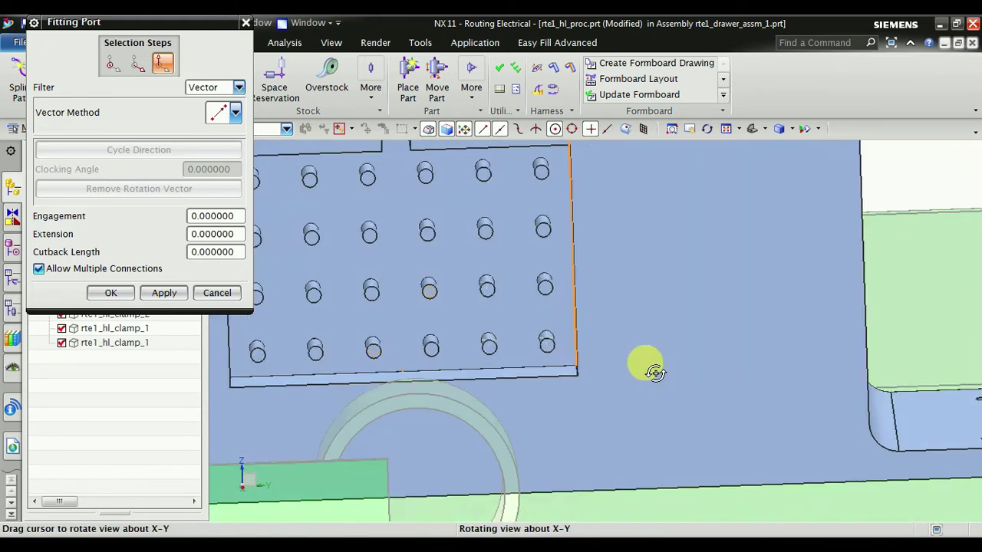
{"action": "scroll", "coordinate": [580, 296], "scroll_direction": "down", "scroll_amount": 3}
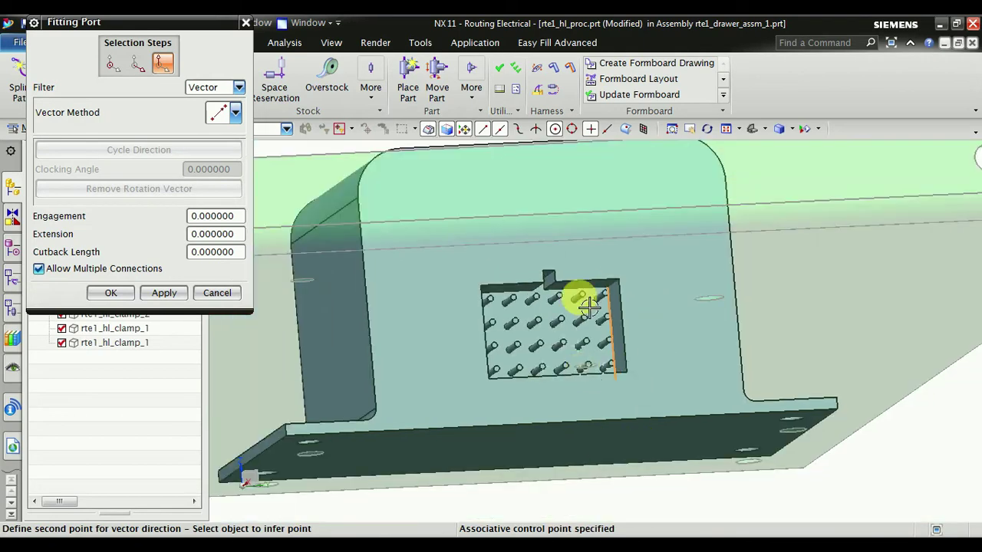
{"action": "scroll", "coordinate": [563, 268], "scroll_direction": "up", "scroll_amount": 3}
{"action": "middle_click_drag", "start_coordinate": [563, 267], "coordinate": [571, 293]}
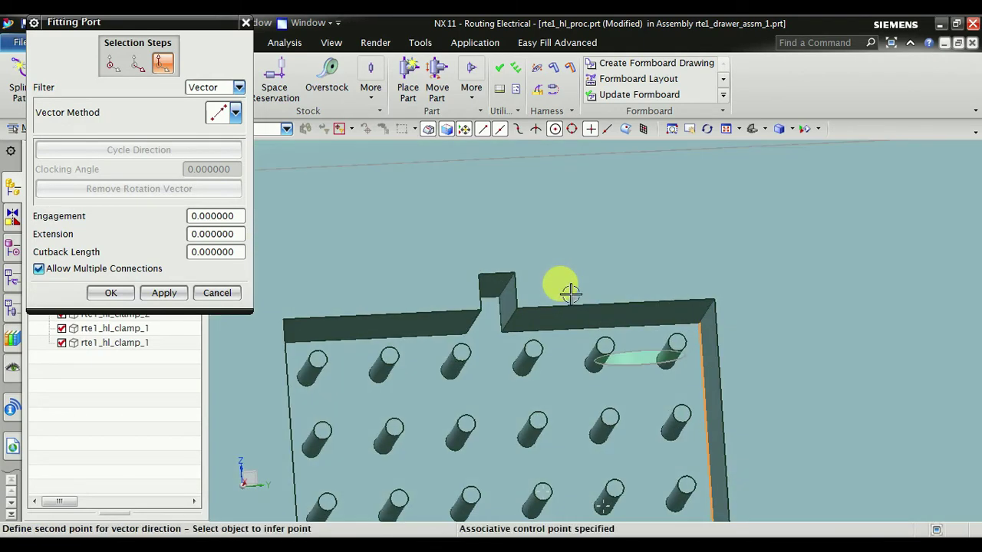
{"action": "scroll", "coordinate": [487, 307], "scroll_direction": "up", "scroll_amount": 3}
{"action": "scroll", "coordinate": [491, 280], "scroll_direction": "up", "scroll_amount": 3}
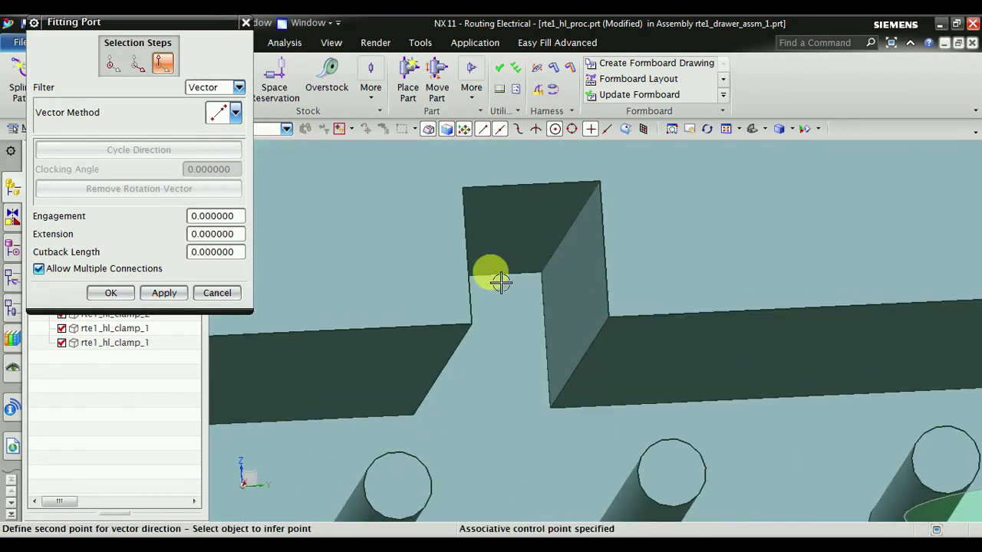
{"action": "left_click", "coordinate": [483, 272]}
Create fitting port FITT_59402 and check its position on the pin connector
{"action": "scroll", "coordinate": [506, 222], "scroll_direction": "down", "scroll_amount": 5}
{"action": "scroll", "coordinate": [560, 228], "scroll_direction": "down", "scroll_amount": 3}
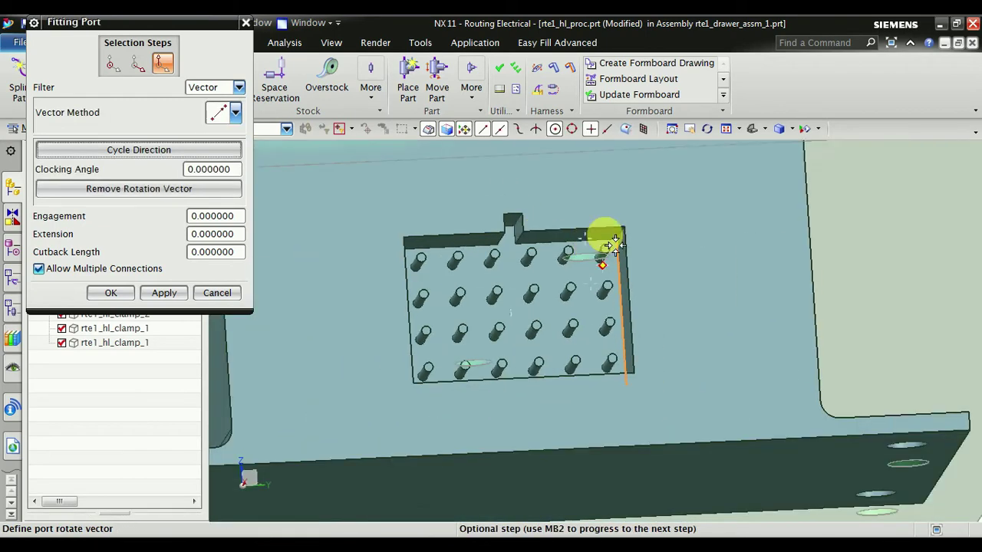
{"action": "mouse_move", "coordinate": [603, 230]}
{"action": "middle_mouse_down"}
{"action": "mouse_move", "coordinate": [637, 255]}
{"action": "mouse_move", "coordinate": [631, 245]}
{"action": "middle_mouse_up"}
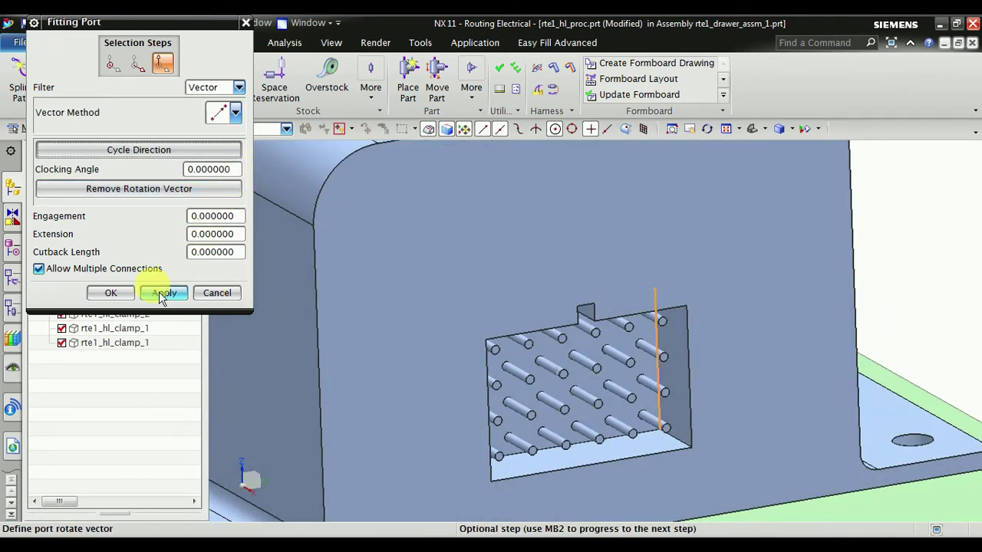
{"action": "left_click", "coordinate": [115, 293]}
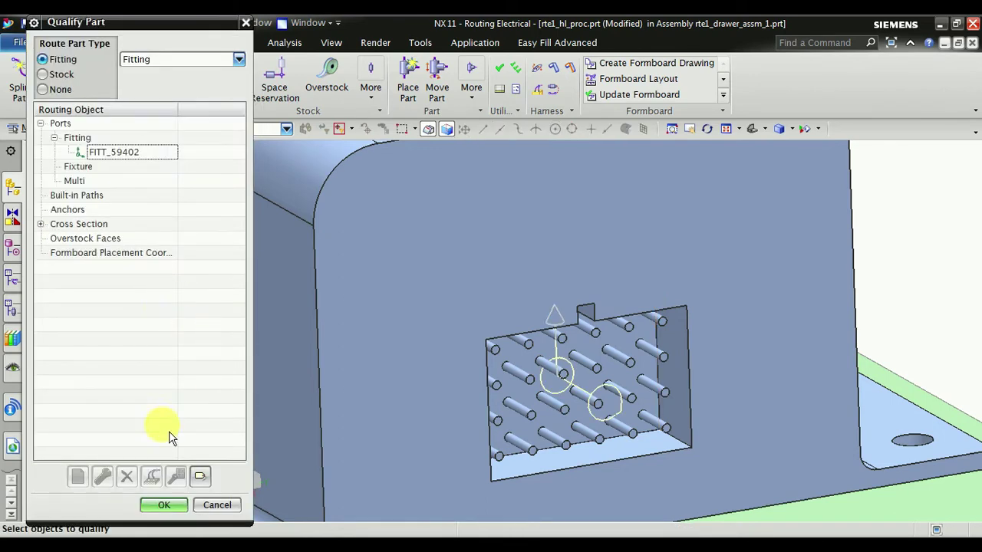
{"action": "left_click", "coordinate": [118, 158]}
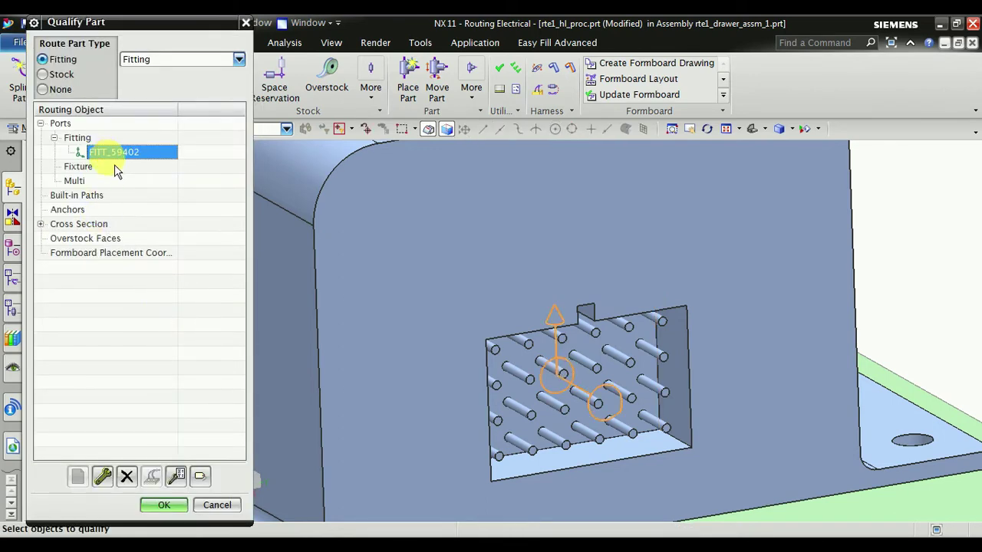
Finish qualifying, then add a PORT reference set with the controller's solid body and fitting port
{"action": "left_click", "coordinate": [176, 512]}
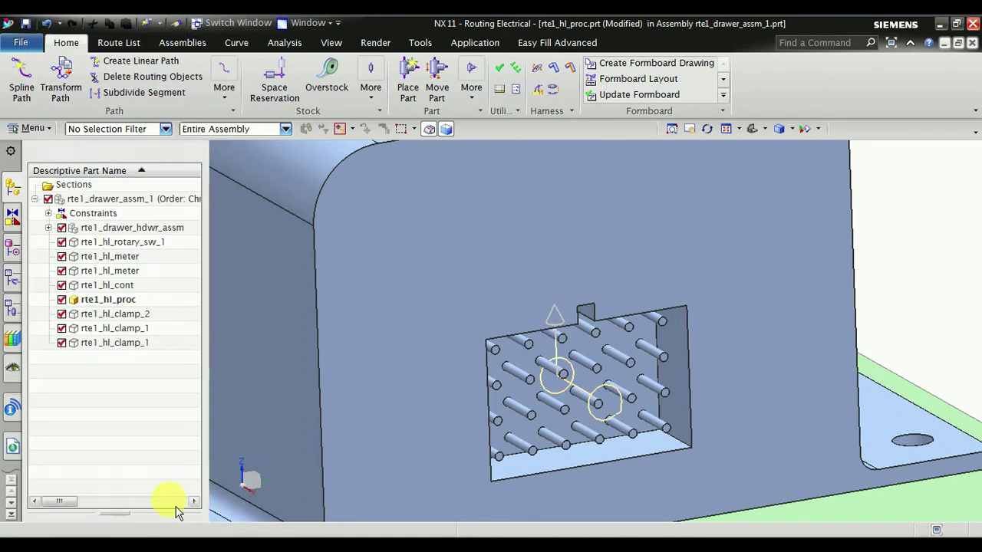
{"action": "left_click", "coordinate": [26, 127]}
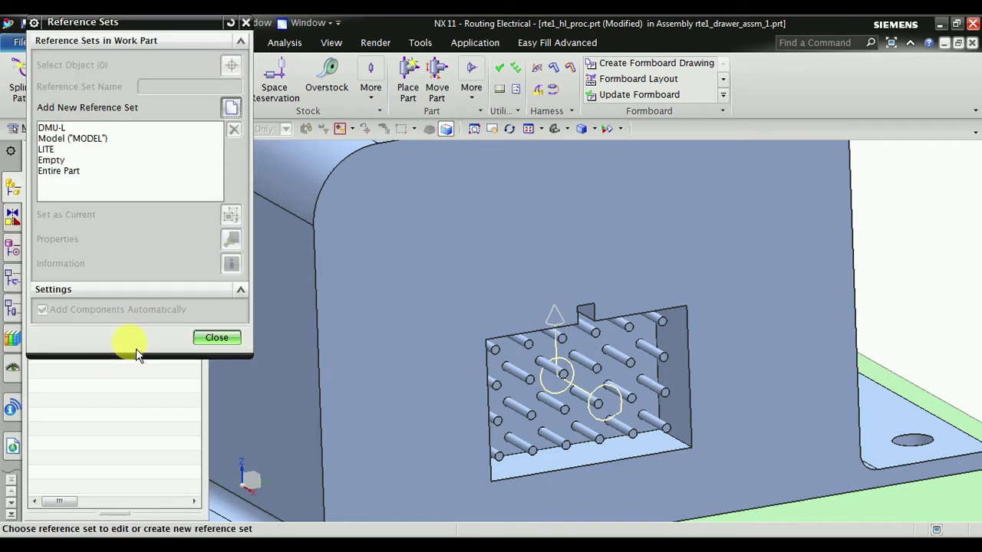
{"action": "left_click", "coordinate": [230, 108]}
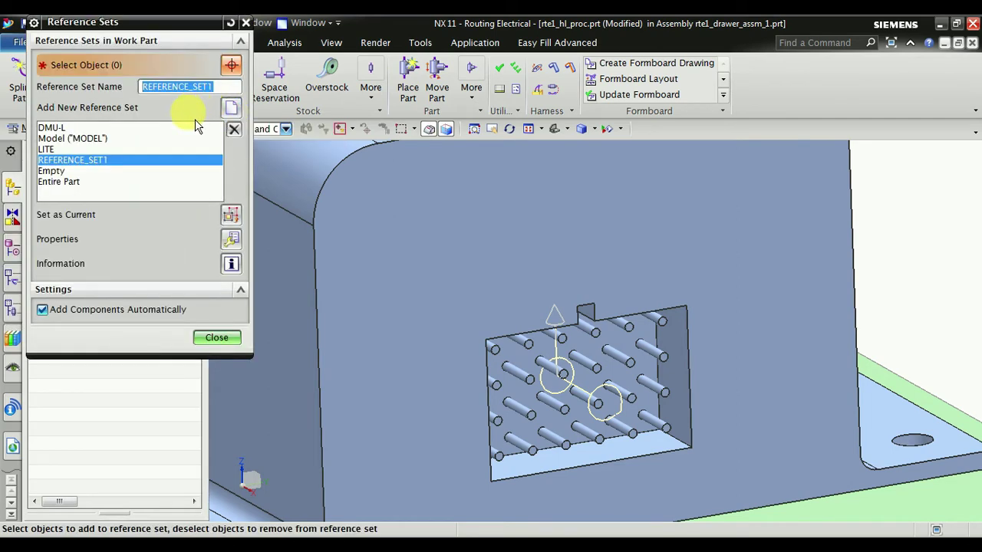
{"action": "type", "text": "PORT"}
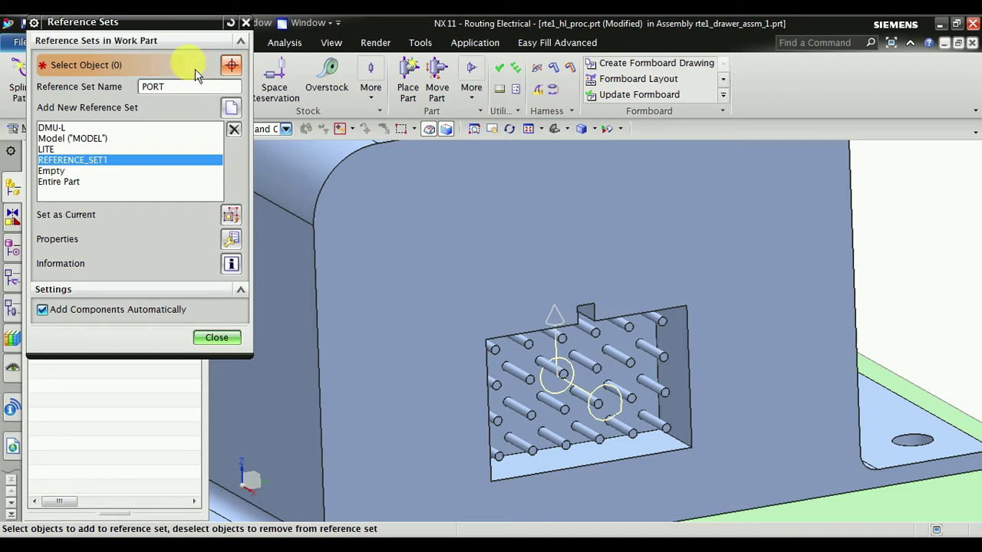
{"action": "left_click", "coordinate": [441, 176]}
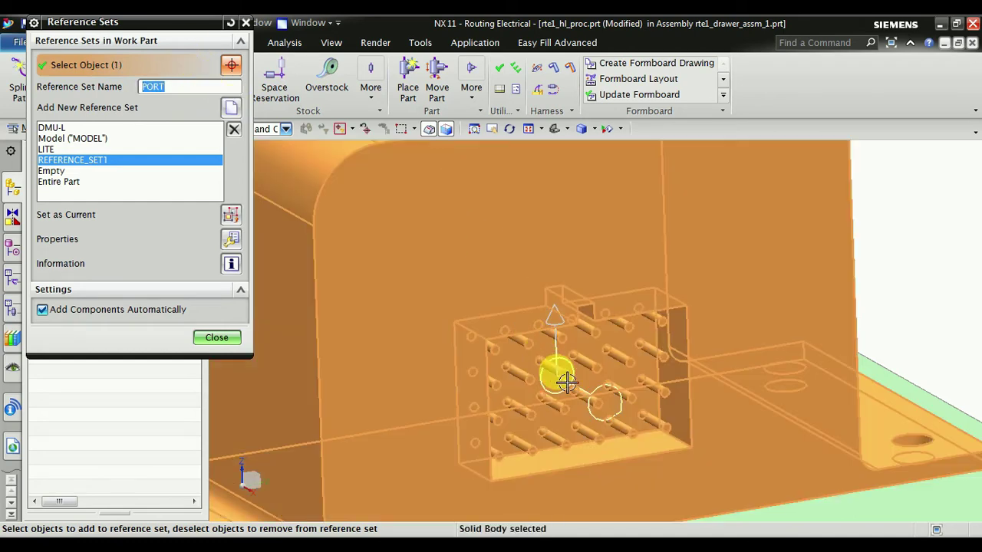
{"action": "scroll", "coordinate": [566, 381], "scroll_direction": "up", "scroll_amount": 2}
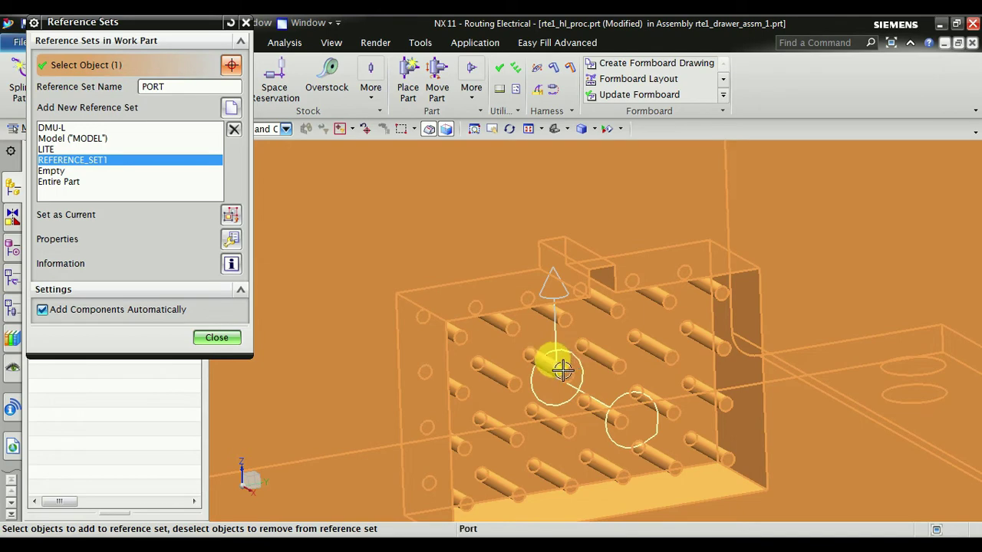
{"action": "left_click", "coordinate": [568, 370]}
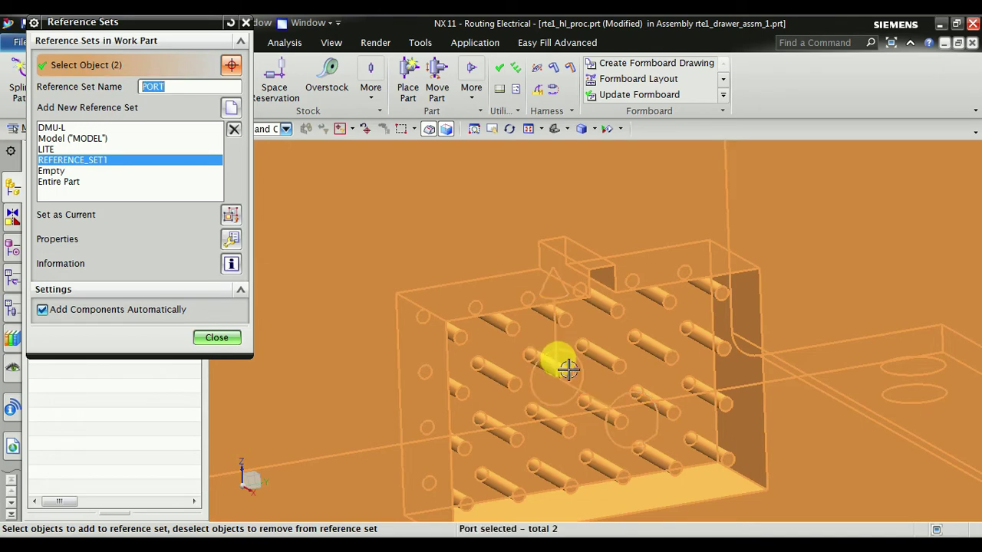
{"action": "left_click", "coordinate": [223, 339]}
{"action": "scroll", "coordinate": [401, 313], "scroll_direction": "down", "scroll_amount": 3}
{"action": "scroll", "coordinate": [430, 292], "scroll_direction": "down", "scroll_amount": 3}
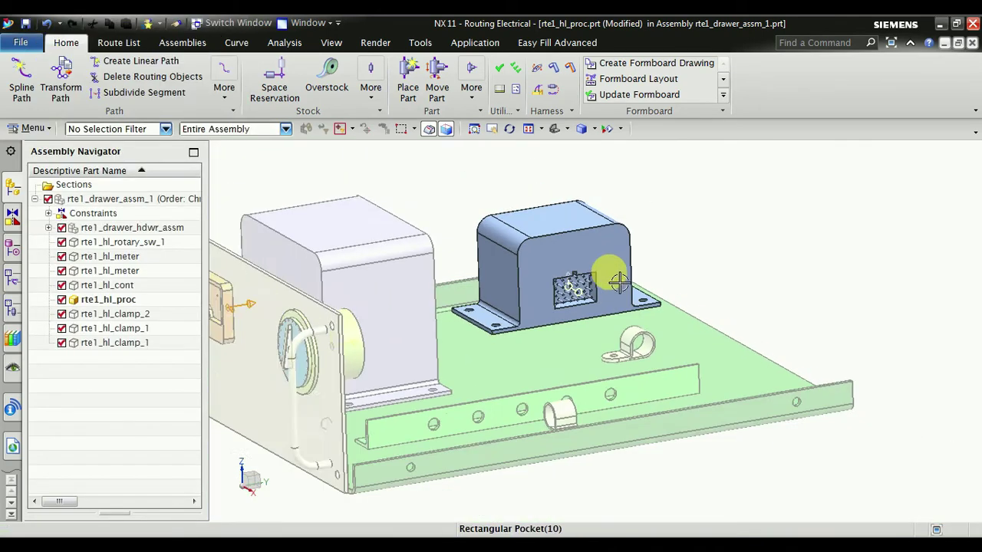
{"action": "scroll", "coordinate": [456, 273], "scroll_direction": "down", "scroll_amount": 2}
Make rte1_drawer_assm_1 the work part, then switch the work part to clamp rte1_hl_clamp_1
{"action": "double_click", "coordinate": [138, 199]}
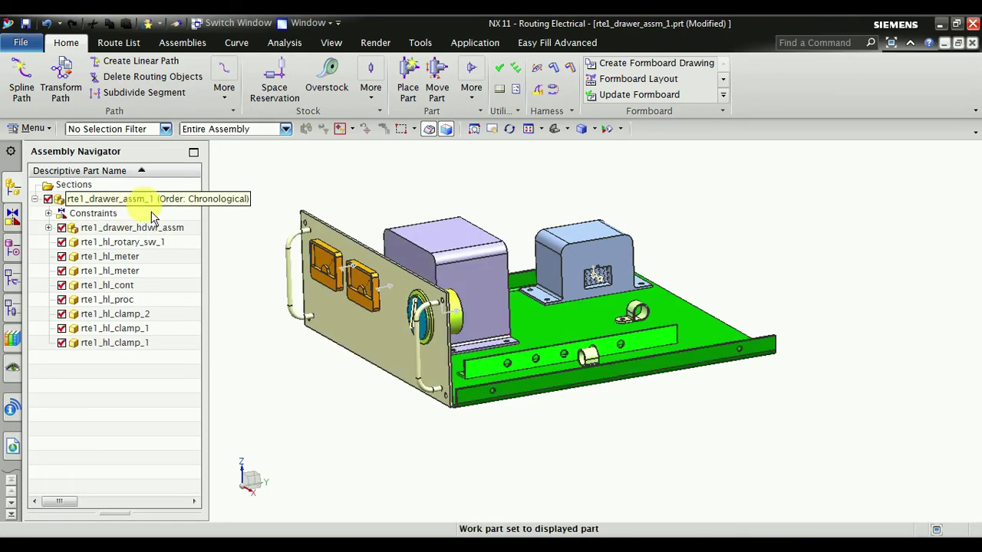
{"action": "mouse_move", "coordinate": [643, 242]}
{"action": "middle_mouse_down"}
{"action": "mouse_move", "coordinate": [587, 257]}
{"action": "mouse_move", "coordinate": [601, 252]}
{"action": "middle_mouse_up"}
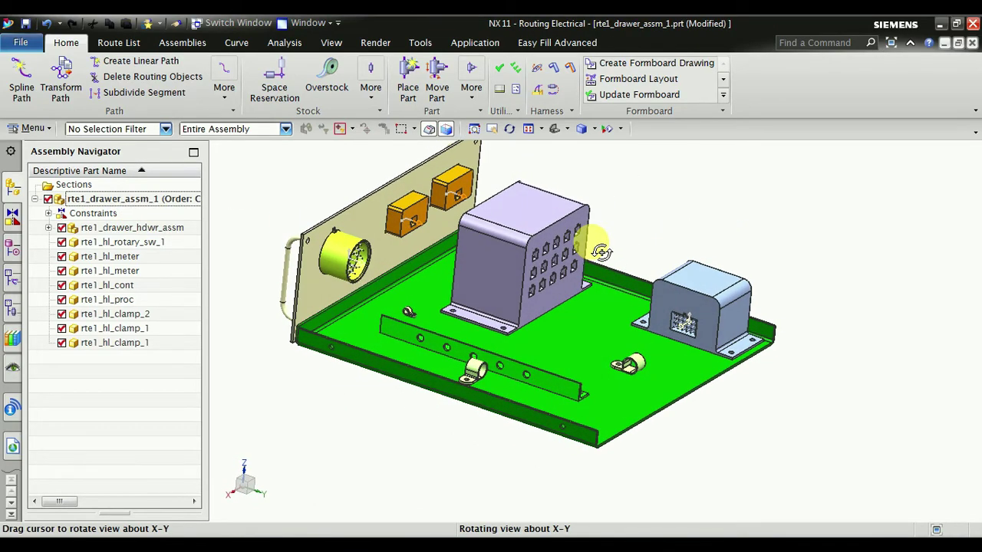
{"action": "scroll", "coordinate": [675, 337], "scroll_direction": "up", "scroll_amount": 2}
{"action": "scroll", "coordinate": [659, 353], "scroll_direction": "up", "scroll_amount": 2}
{"action": "scroll", "coordinate": [643, 349], "scroll_direction": "up", "scroll_amount": 2}
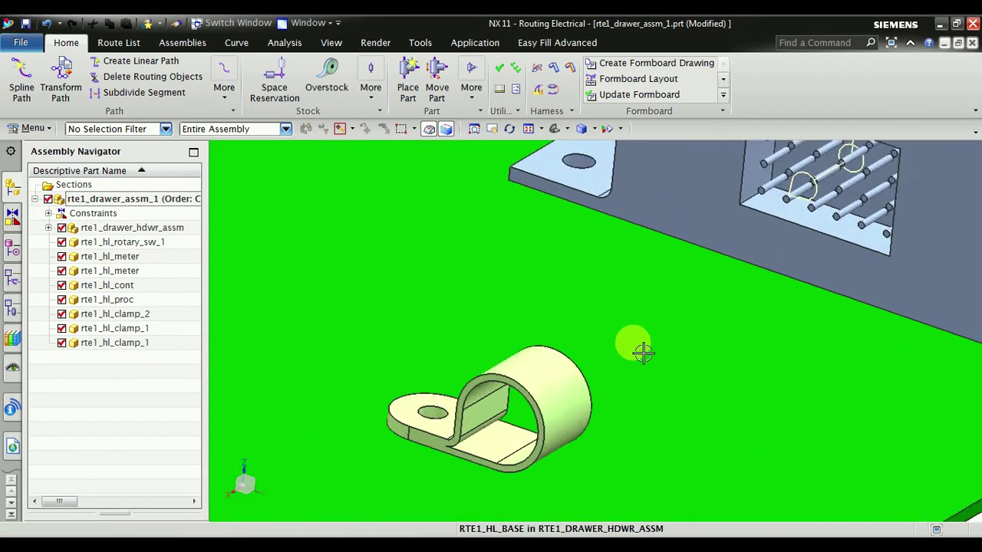
{"action": "scroll", "coordinate": [643, 352], "scroll_direction": "up", "scroll_amount": 1}
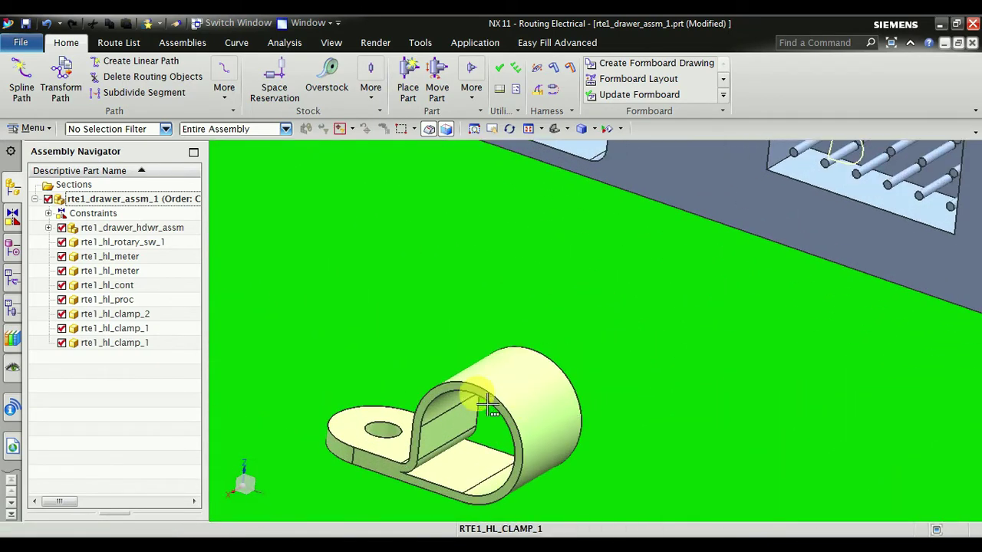
{"action": "left_click", "coordinate": [148, 345]}
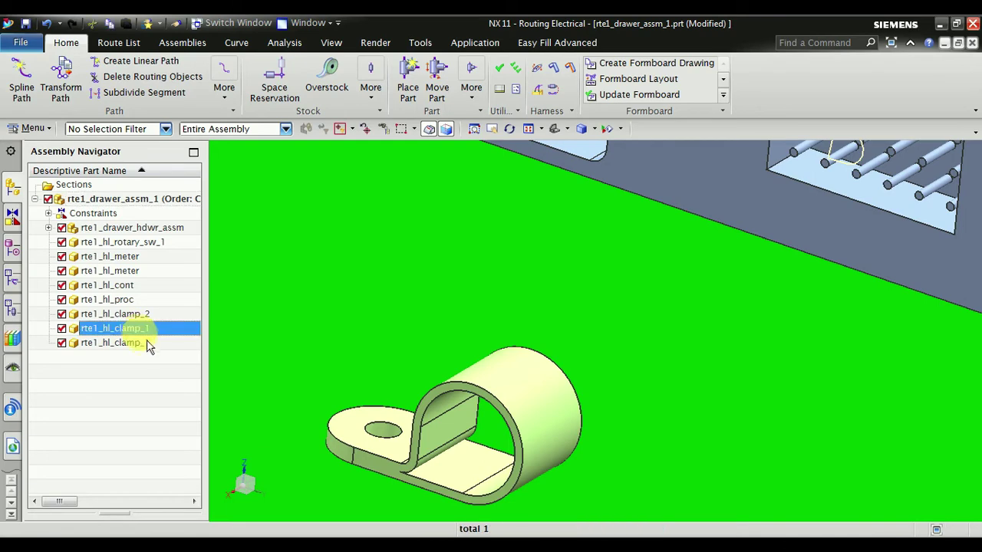
{"action": "double_click", "coordinate": [153, 345]}
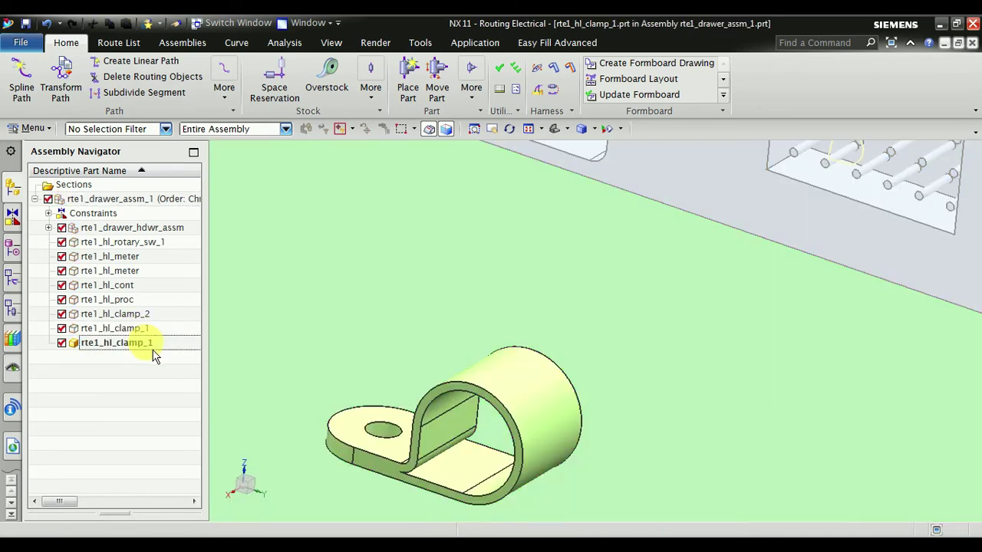
{"action": "left_click", "coordinate": [471, 91]}
Begin a fixture port on the clamp, origin at the inner band's edge midpoint via Point filter
{"action": "left_click", "coordinate": [613, 160]}
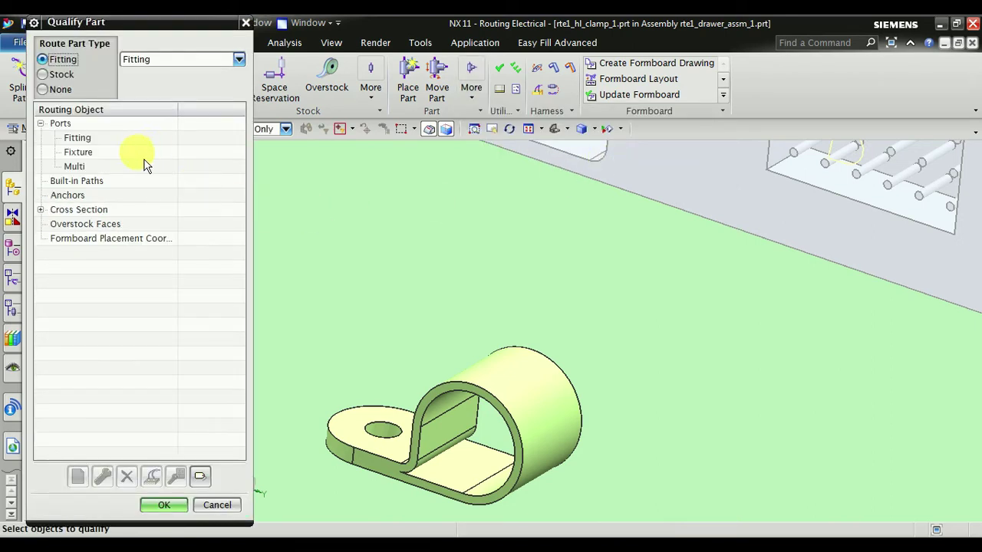
{"action": "left_click", "coordinate": [145, 157]}
{"action": "double_click", "coordinate": [150, 167]}
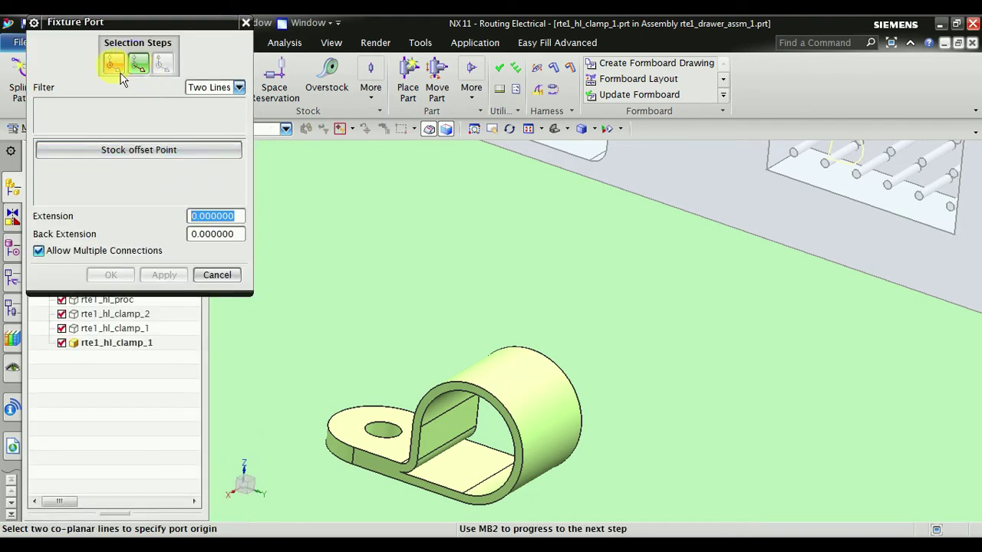
{"action": "left_click", "coordinate": [238, 89]}
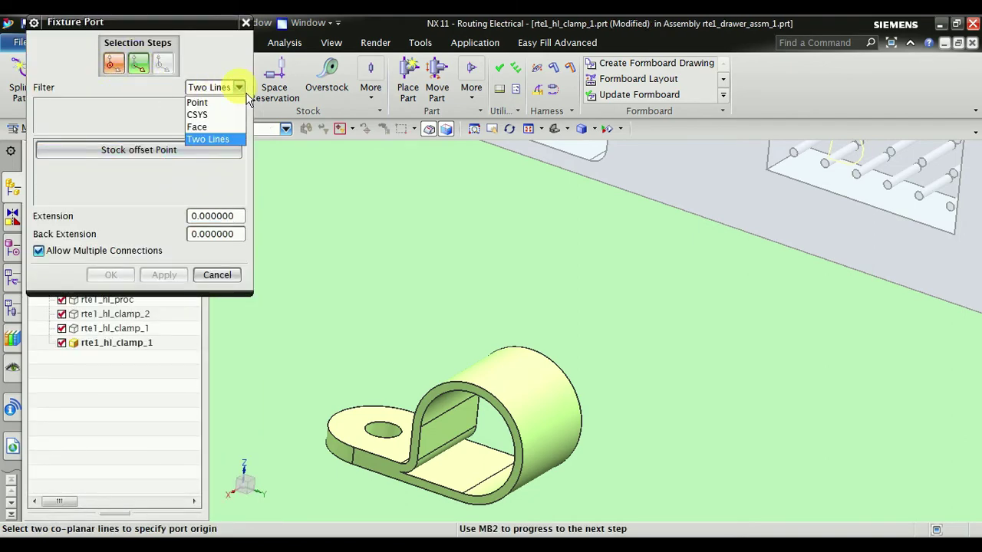
{"action": "left_click", "coordinate": [239, 88]}
{"action": "scroll", "coordinate": [407, 259], "scroll_direction": "up", "scroll_amount": 2}
{"action": "mouse_move", "coordinate": [407, 258]}
{"action": "middle_mouse_down"}
{"action": "mouse_move", "coordinate": [429, 279]}
{"action": "mouse_move", "coordinate": [447, 277]}
{"action": "mouse_move", "coordinate": [300, 145]}
{"action": "middle_mouse_up"}
{"action": "left_click", "coordinate": [238, 87]}
{"action": "left_click", "coordinate": [208, 100]}
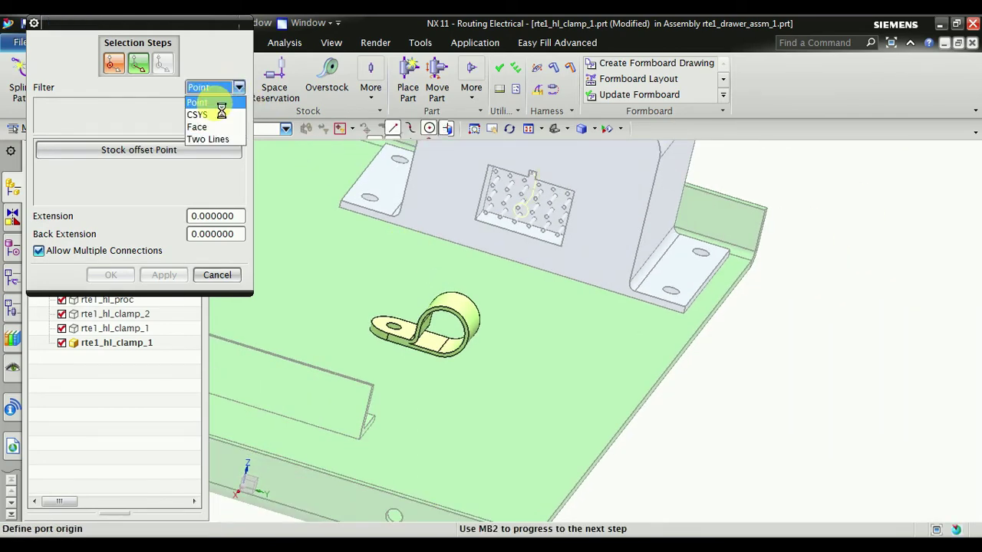
{"action": "scroll", "coordinate": [476, 360], "scroll_direction": "down", "scroll_amount": 2}
{"action": "scroll", "coordinate": [476, 359], "scroll_direction": "down", "scroll_amount": 3}
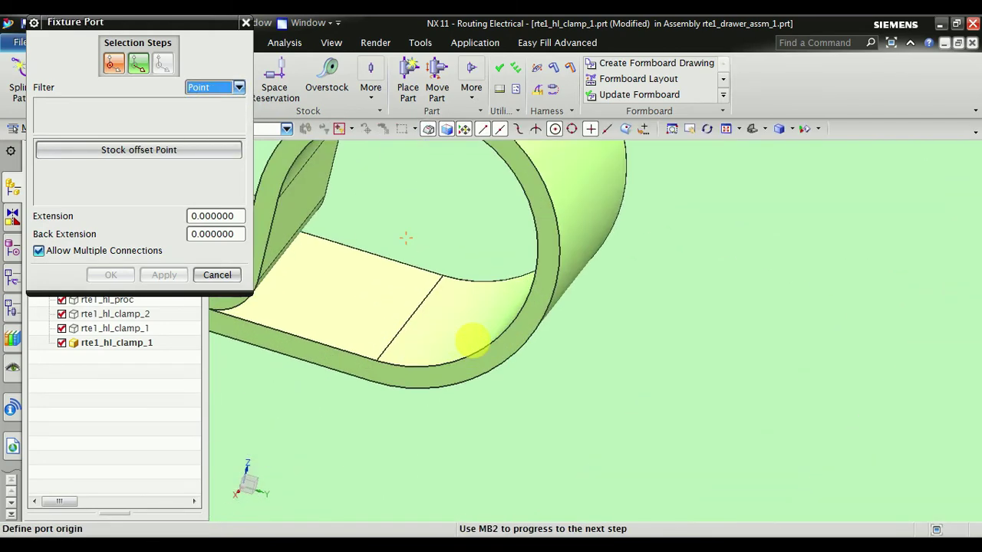
{"action": "left_click", "coordinate": [420, 328]}
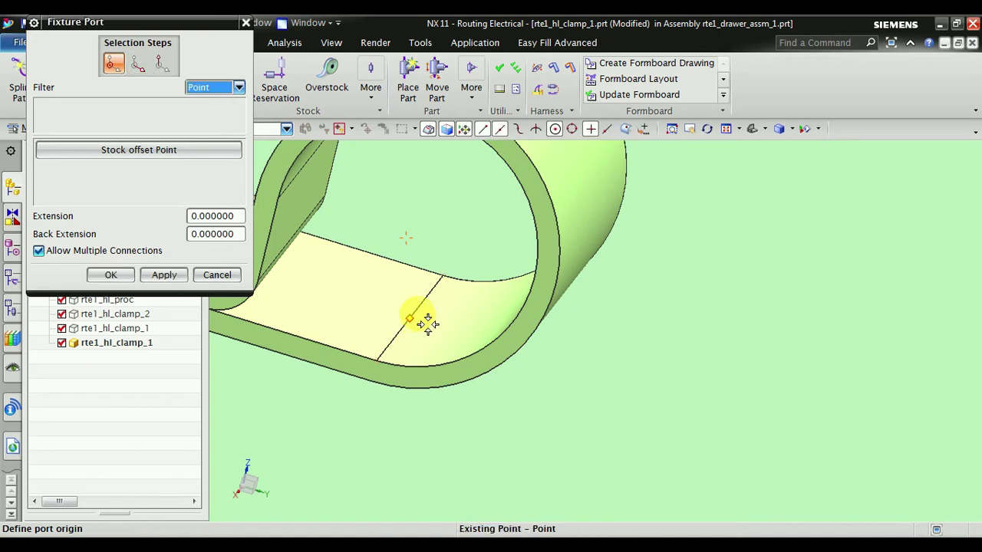
Align the port along the loop axis using Two Points from the arc centre
{"action": "left_click", "coordinate": [138, 66]}
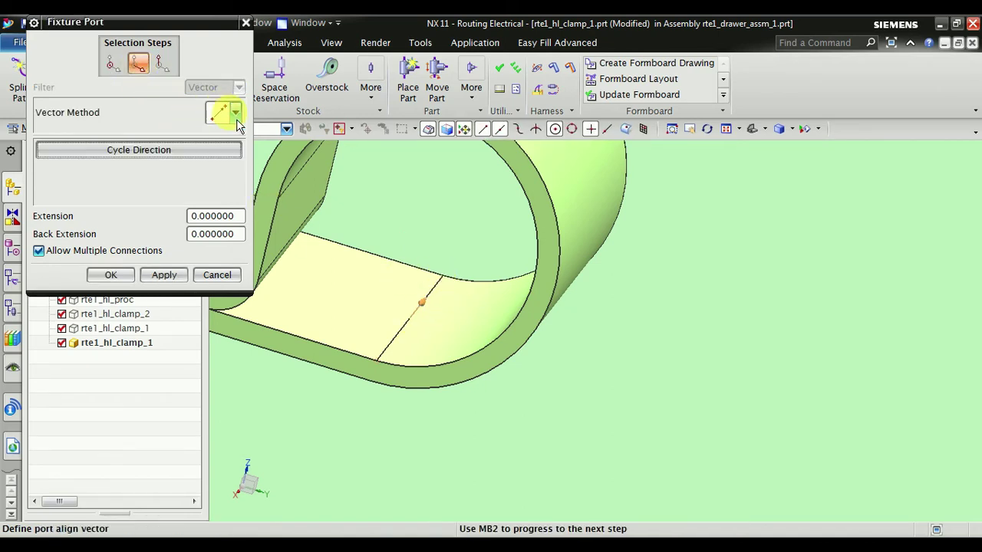
{"action": "left_click", "coordinate": [236, 119]}
{"action": "left_click", "coordinate": [221, 141]}
{"action": "scroll", "coordinate": [492, 353], "scroll_direction": "up", "scroll_amount": 3}
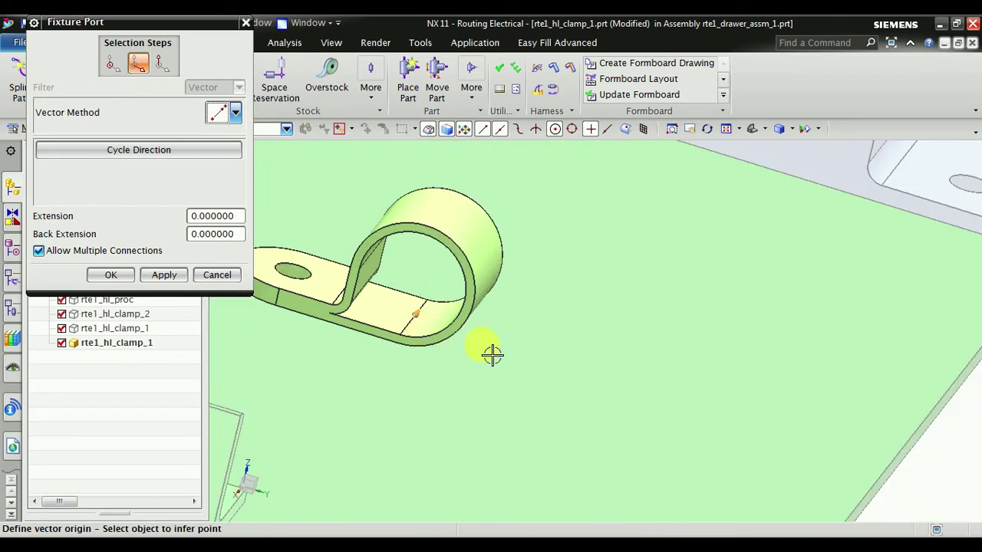
{"action": "left_click", "coordinate": [494, 218]}
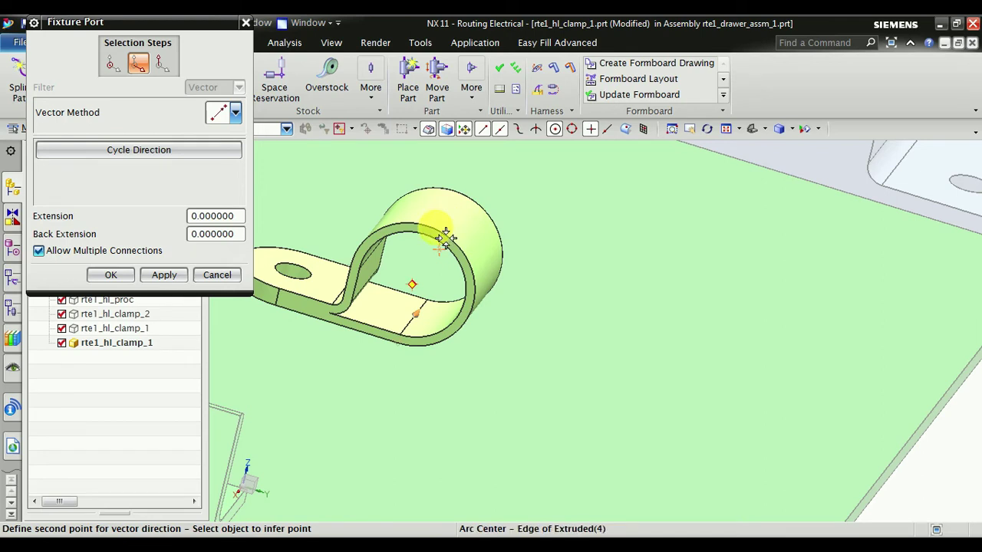
{"action": "left_click", "coordinate": [445, 238]}
{"action": "middle_click_drag", "start_coordinate": [537, 268], "coordinate": [520, 268]}
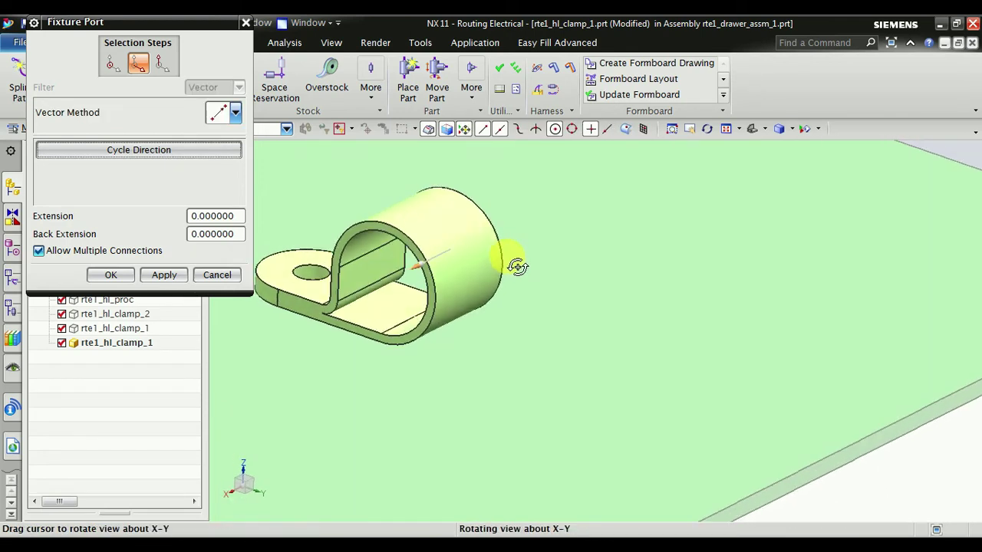
Accept fixture port FIXT_61715 and inspect its preview on the clamp
{"action": "left_click", "coordinate": [163, 69]}
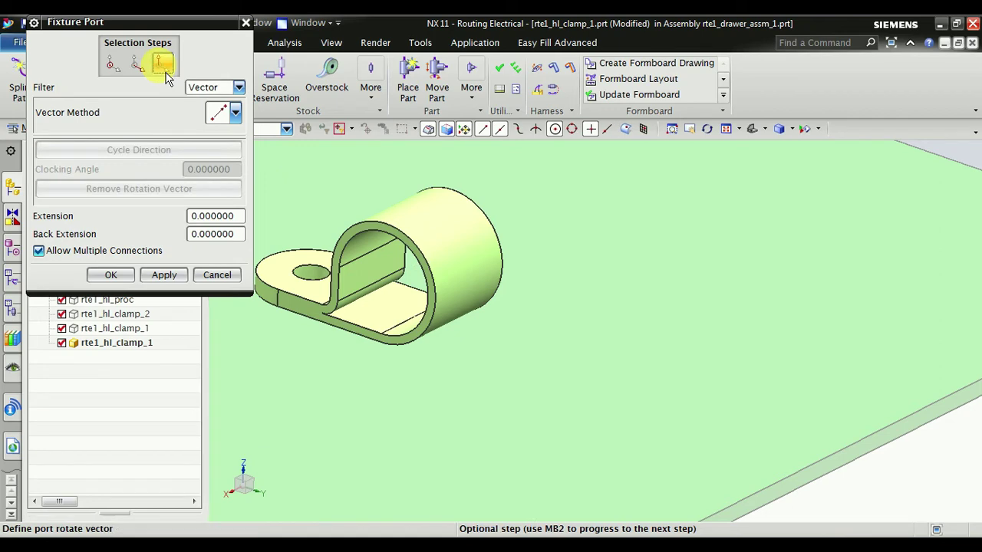
{"action": "left_click", "coordinate": [111, 275]}
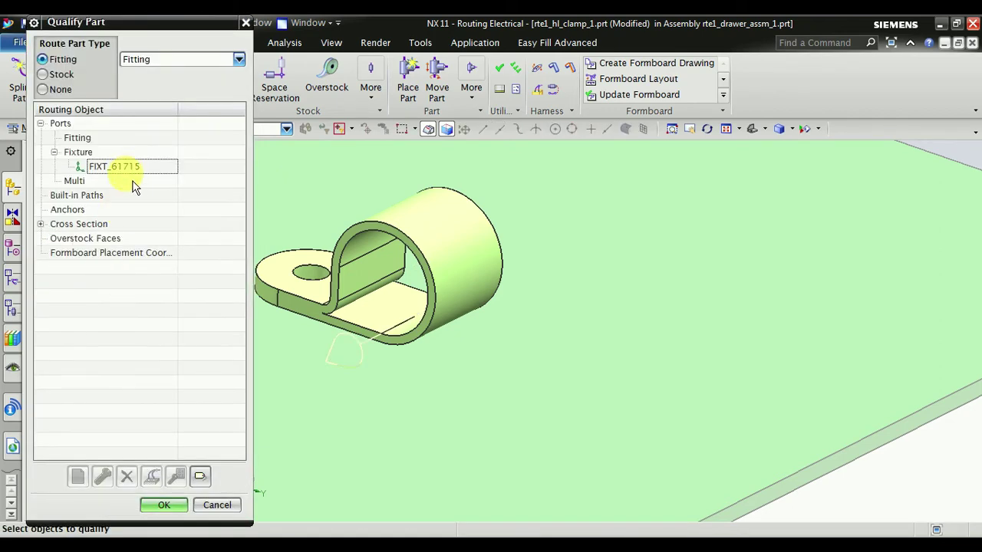
{"action": "left_click", "coordinate": [131, 169]}
{"action": "scroll", "coordinate": [565, 240], "scroll_direction": "down", "scroll_amount": 2}
{"action": "mouse_move", "coordinate": [565, 240]}
{"action": "middle_mouse_down"}
{"action": "mouse_move", "coordinate": [598, 265]}
{"action": "mouse_move", "coordinate": [541, 234]}
{"action": "mouse_move", "coordinate": [565, 235]}
{"action": "mouse_move", "coordinate": [578, 248]}
{"action": "mouse_move", "coordinate": [524, 233]}
{"action": "middle_mouse_up"}
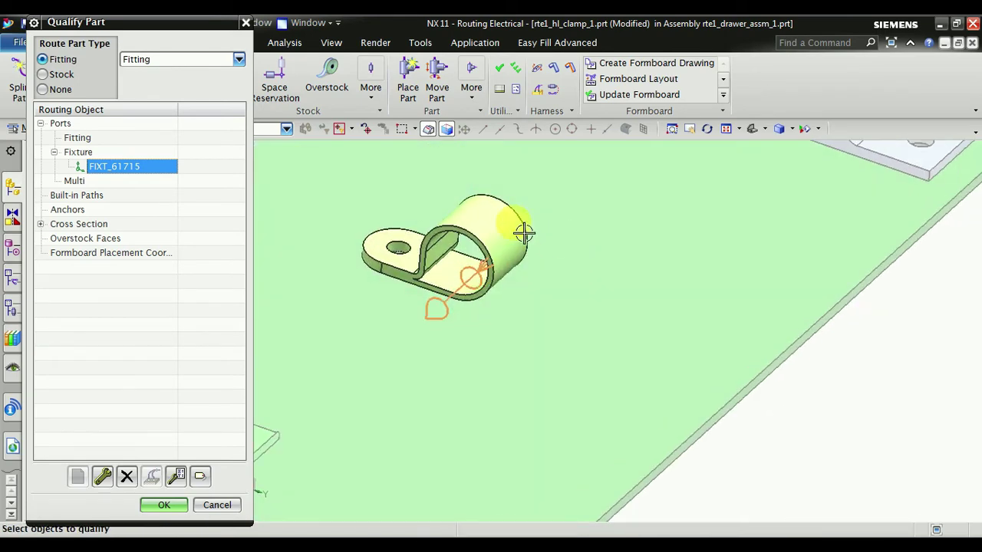
Finish qualifying, then add a PORT reference set holding the clamp body and port curve
{"action": "left_click", "coordinate": [178, 511]}
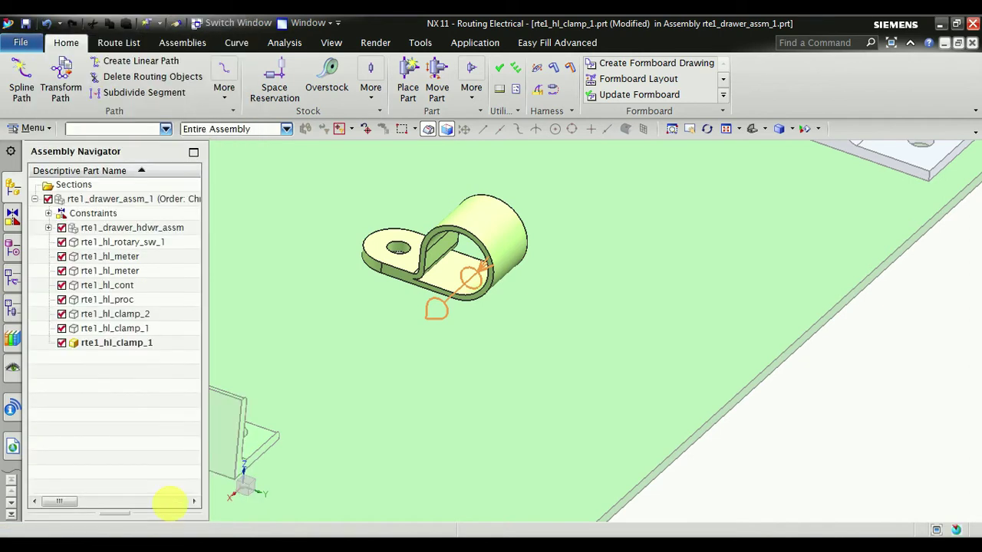
{"action": "left_click", "coordinate": [32, 128]}
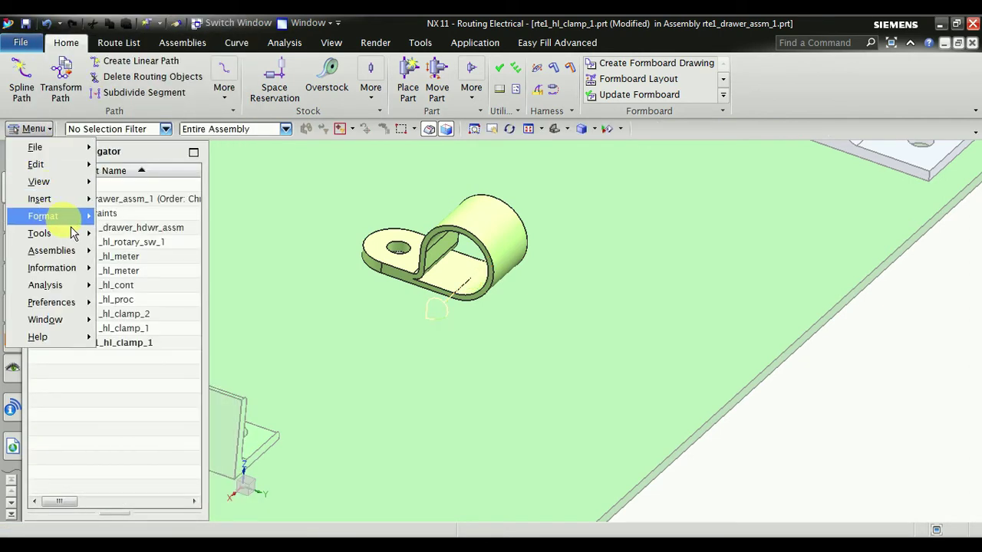
{"action": "mouse_move", "coordinate": [43, 216]}
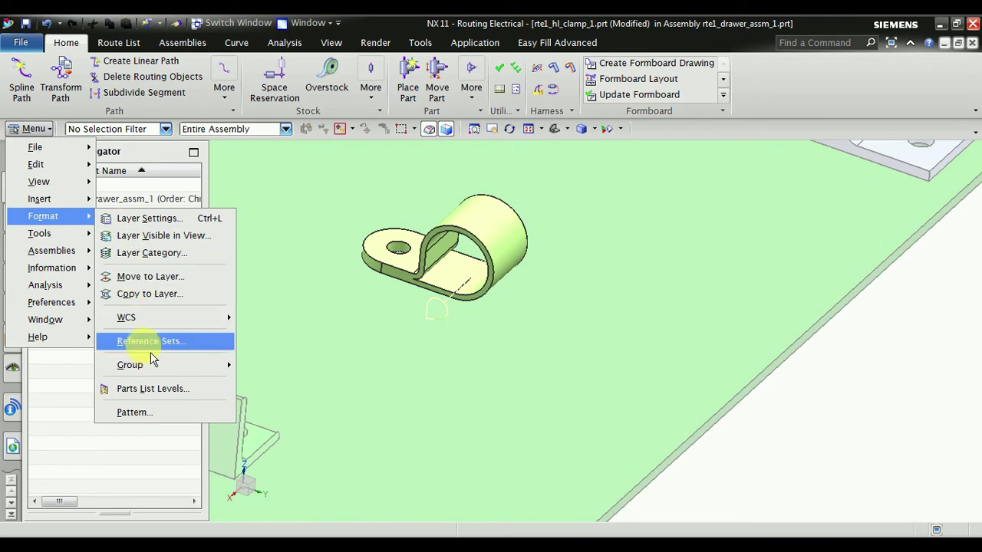
{"action": "left_click", "coordinate": [144, 341]}
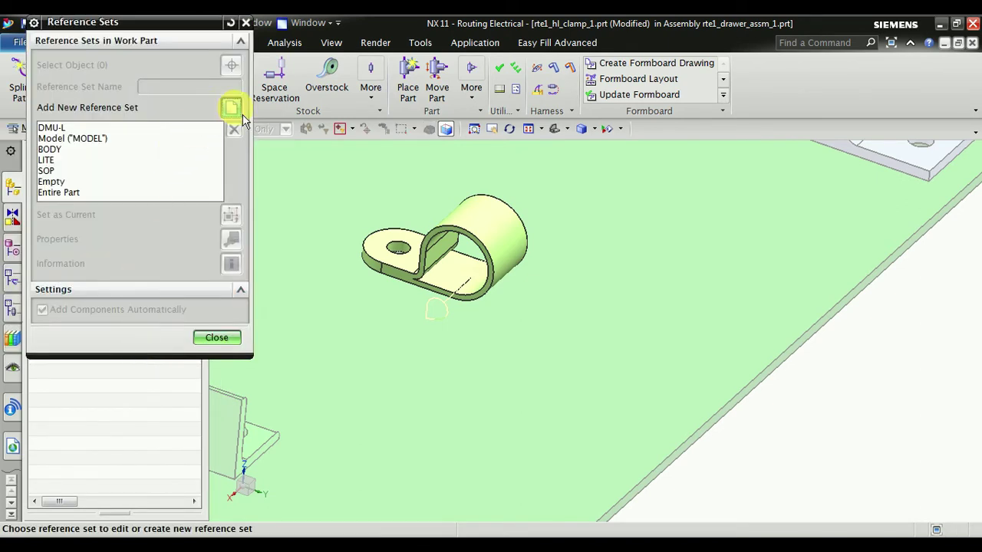
{"action": "left_click", "coordinate": [231, 107]}
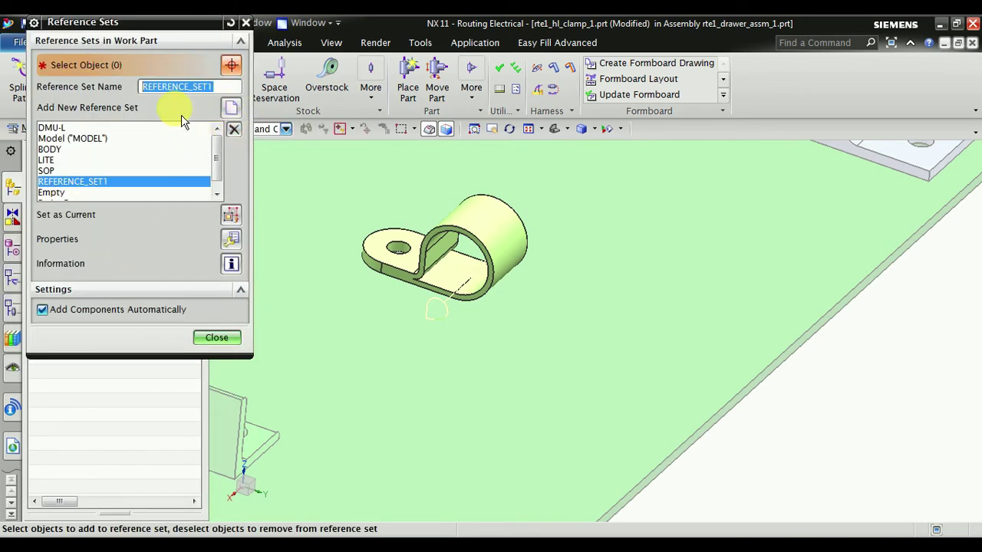
{"action": "type", "text": "PORT"}
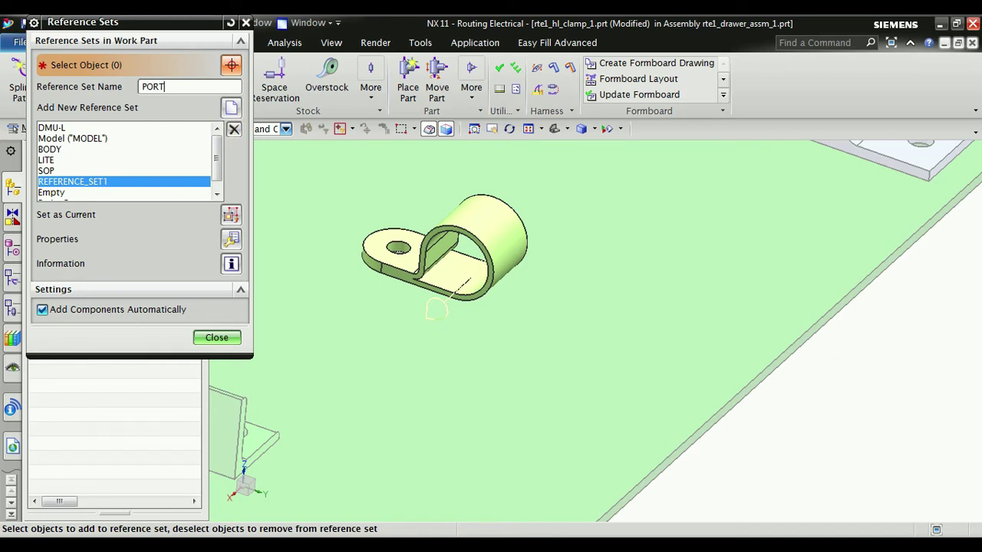
{"action": "left_click", "coordinate": [506, 235]}
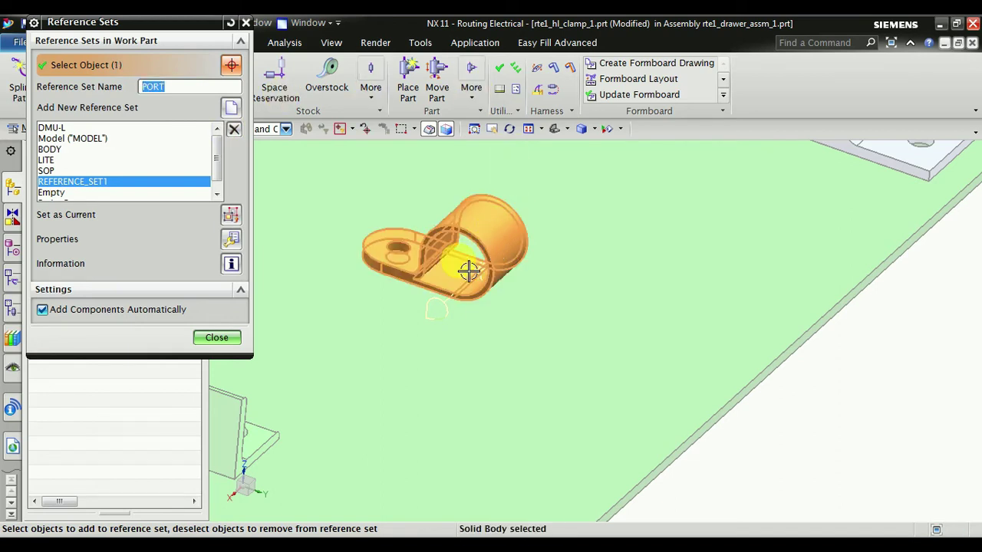
{"action": "scroll", "coordinate": [466, 269], "scroll_direction": "up", "scroll_amount": 3}
{"action": "scroll", "coordinate": [478, 304], "scroll_direction": "up", "scroll_amount": 2}
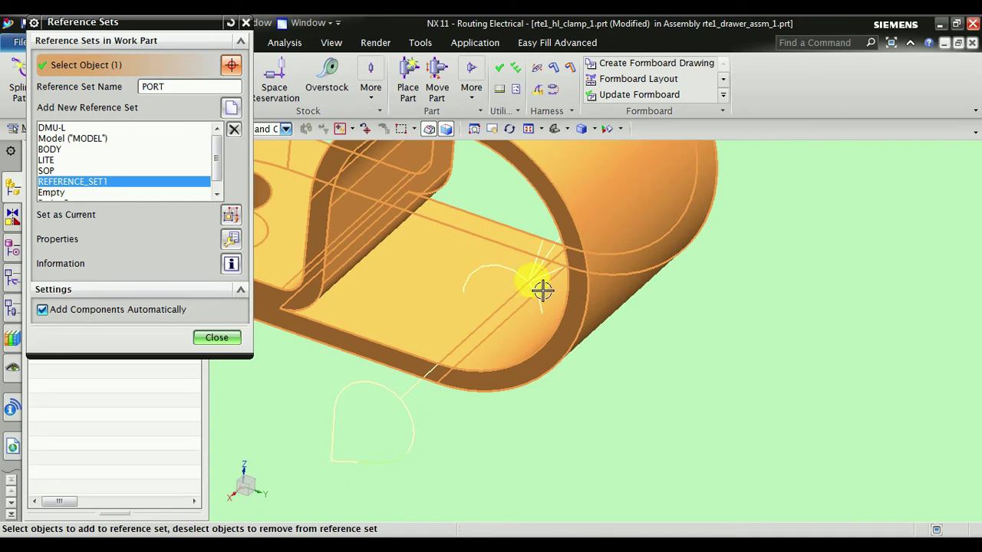
{"action": "left_click", "coordinate": [413, 409]}
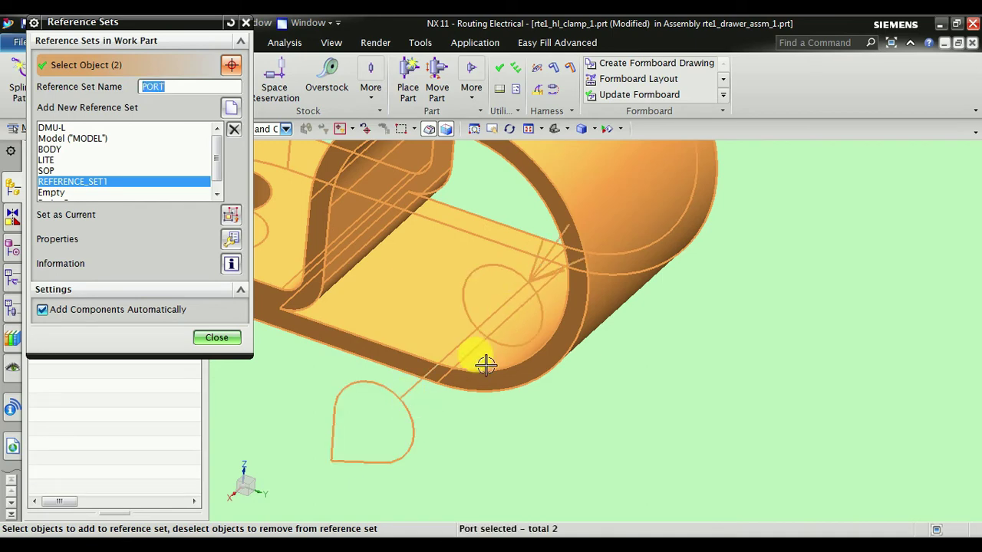
{"action": "scroll", "coordinate": [494, 369], "scroll_direction": "down", "scroll_amount": 3}
{"action": "left_click", "coordinate": [216, 340]}
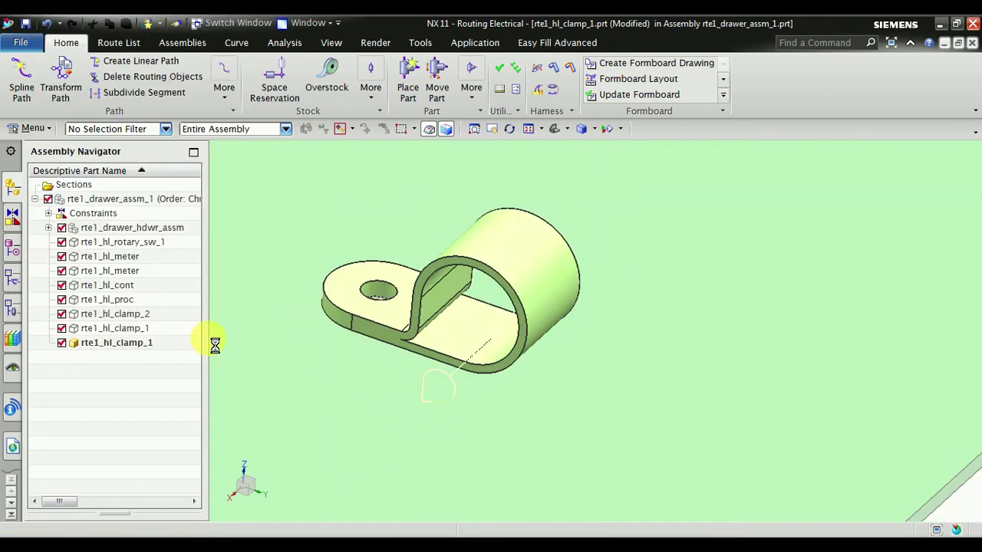
{"action": "scroll", "coordinate": [575, 353], "scroll_direction": "down", "scroll_amount": 2}
{"action": "scroll", "coordinate": [615, 349], "scroll_direction": "down", "scroll_amount": 3}
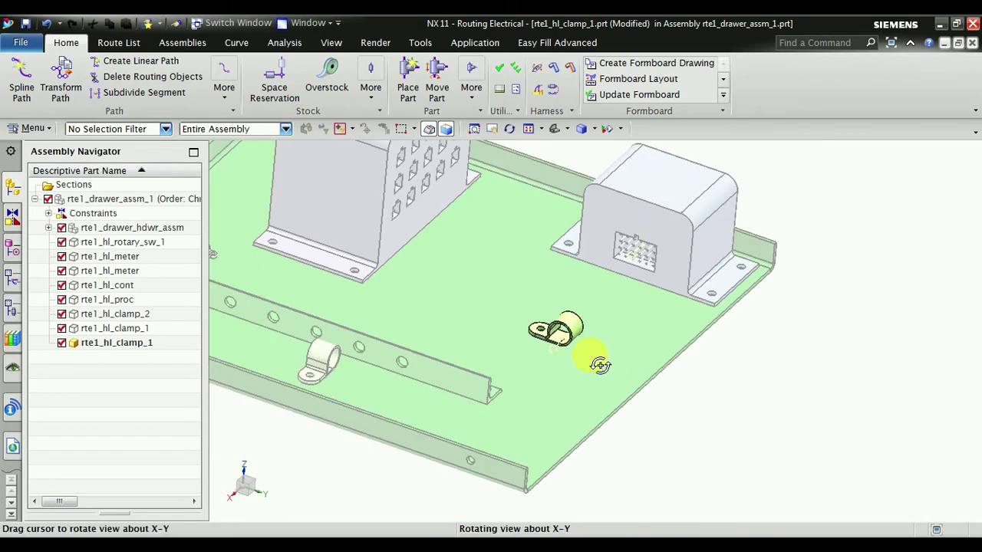
{"action": "middle_click_drag", "start_coordinate": [606, 367], "coordinate": [580, 324]}
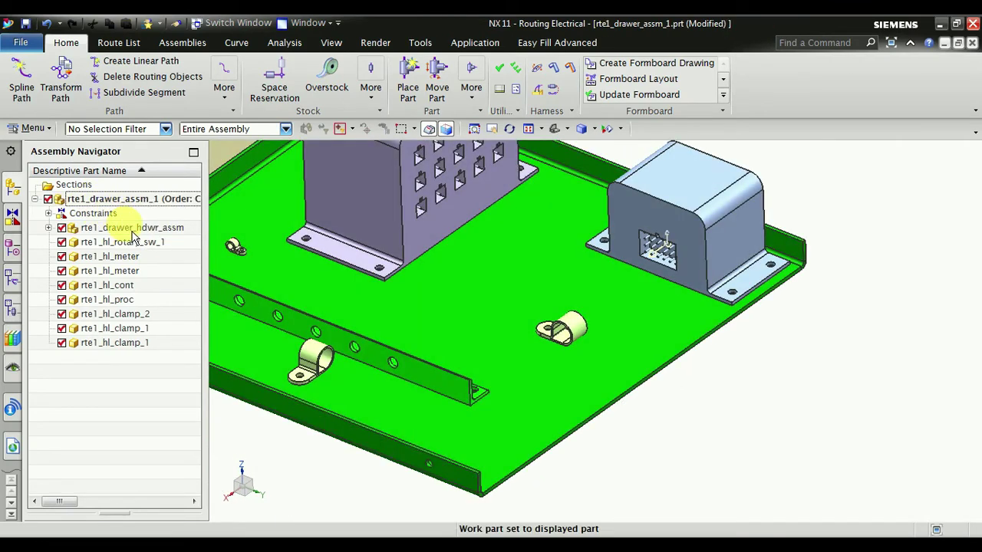
{"action": "double_click", "coordinate": [144, 329]}
Switch the work part from rte1_hl_clamp_1 to the second clamp rte1_hl_clamp_2
{"action": "double_click", "coordinate": [151, 349]}
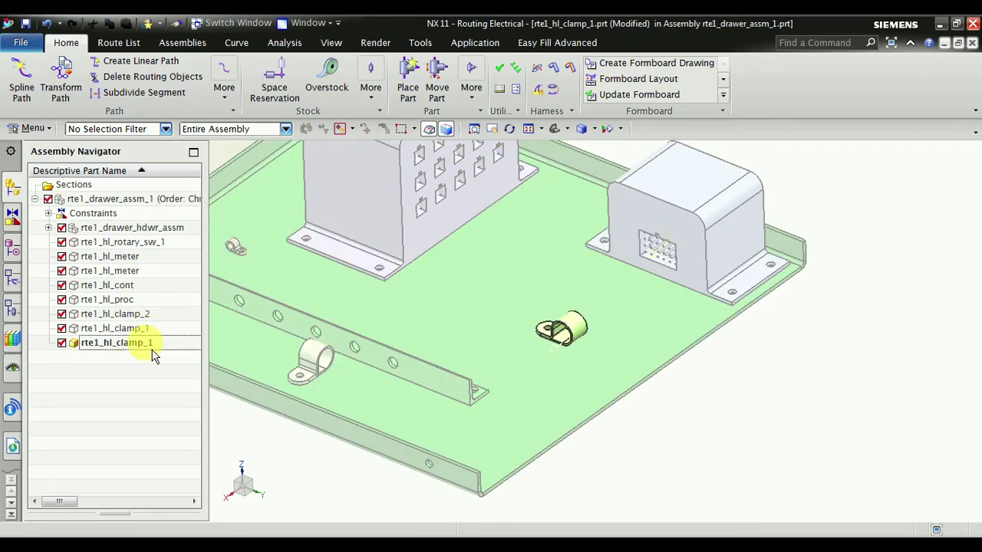
{"action": "double_click", "coordinate": [115, 313]}
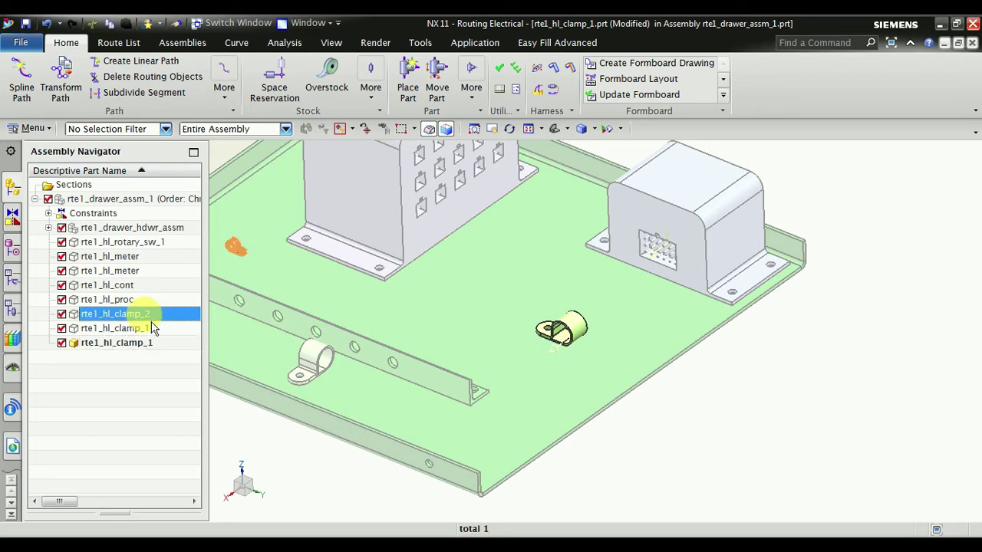
{"action": "scroll", "coordinate": [493, 259], "scroll_direction": "up", "scroll_amount": 5}
{"action": "scroll", "coordinate": [493, 260], "scroll_direction": "up", "scroll_amount": 5}
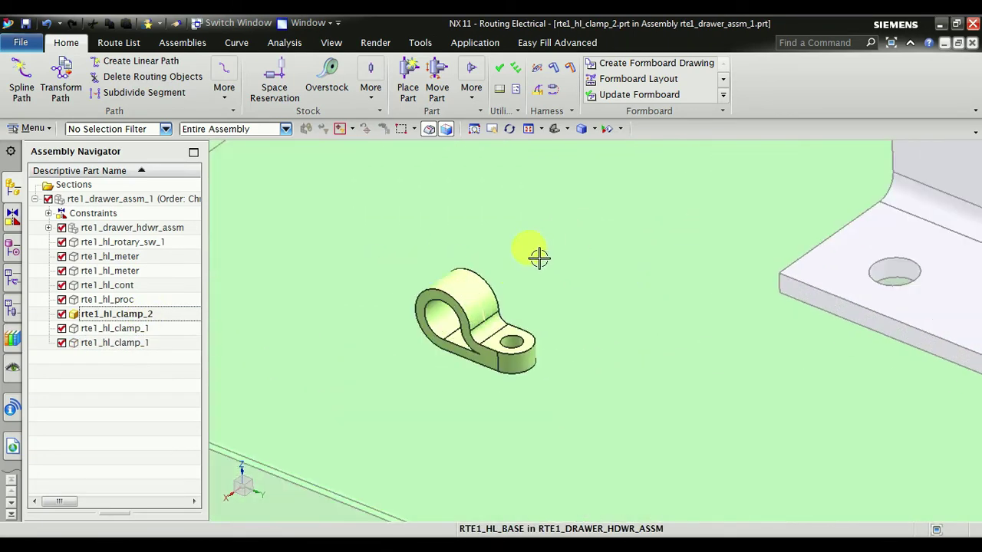
{"action": "scroll", "coordinate": [533, 262], "scroll_direction": "up", "scroll_amount": 3}
{"action": "middle_click_drag", "start_coordinate": [439, 304], "coordinate": [450, 292]}
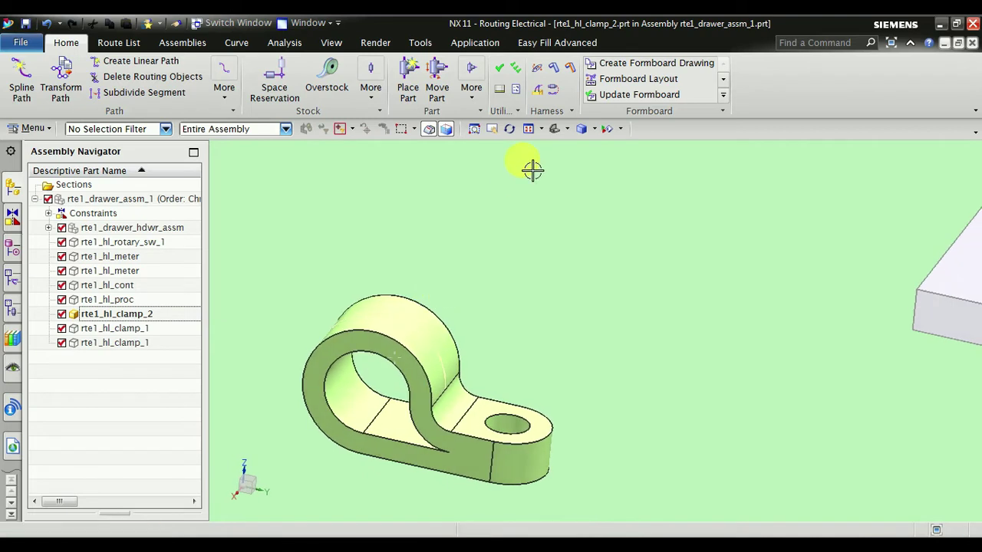
{"action": "left_click", "coordinate": [483, 97]}
Add a fixture port at the edge midpoint, aligned from the loop's arc centre to a second point
{"action": "left_click", "coordinate": [615, 159]}
{"action": "left_click", "coordinate": [158, 155]}
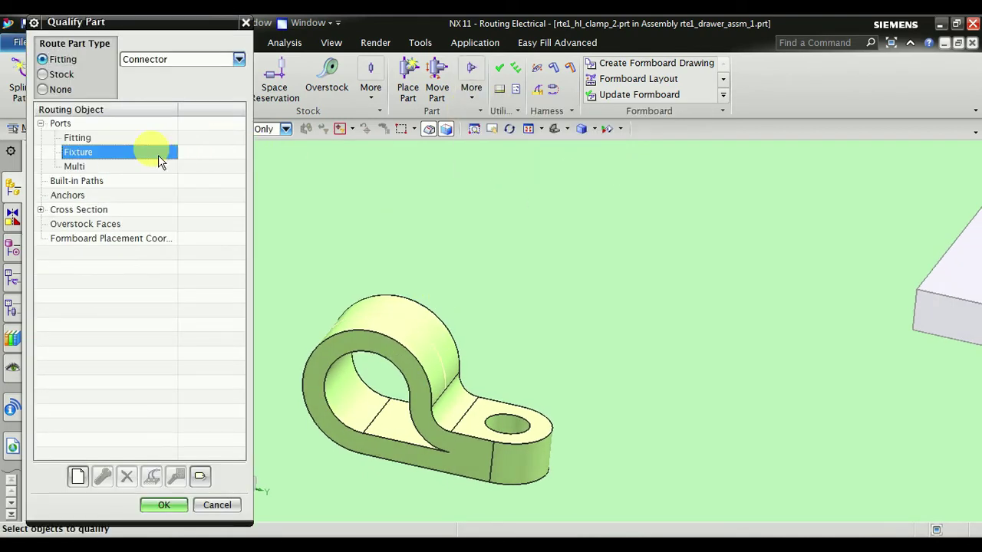
{"action": "double_click", "coordinate": [173, 157]}
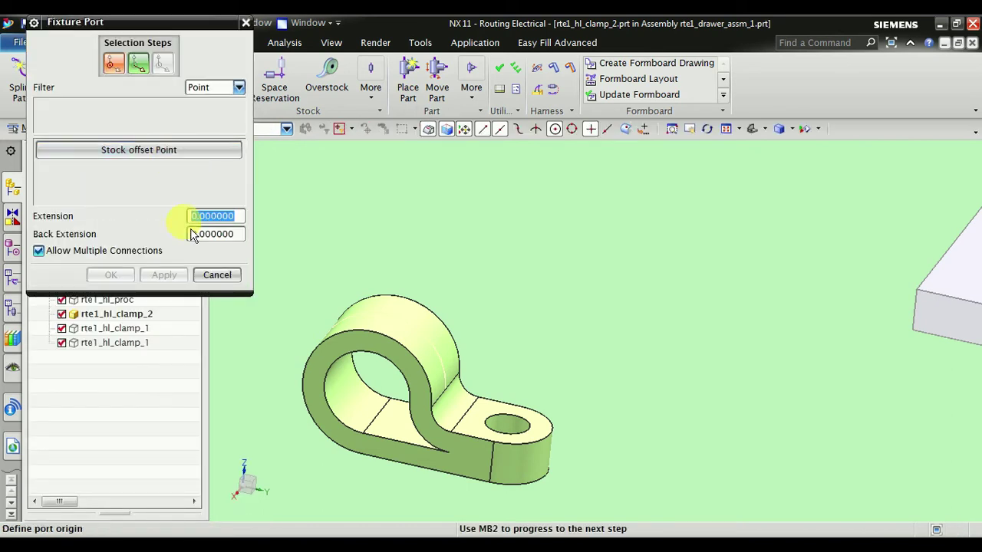
{"action": "left_click", "coordinate": [377, 418]}
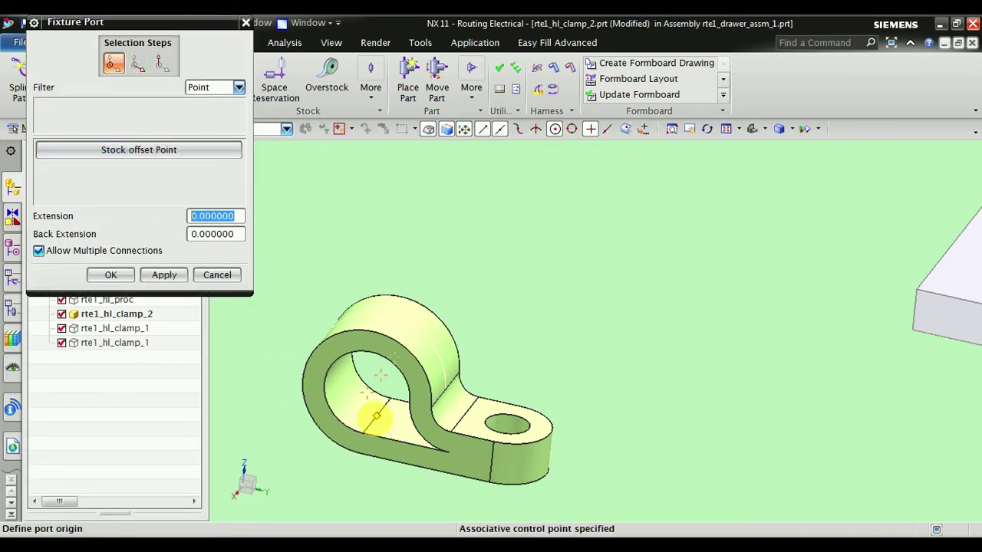
{"action": "left_click", "coordinate": [143, 77]}
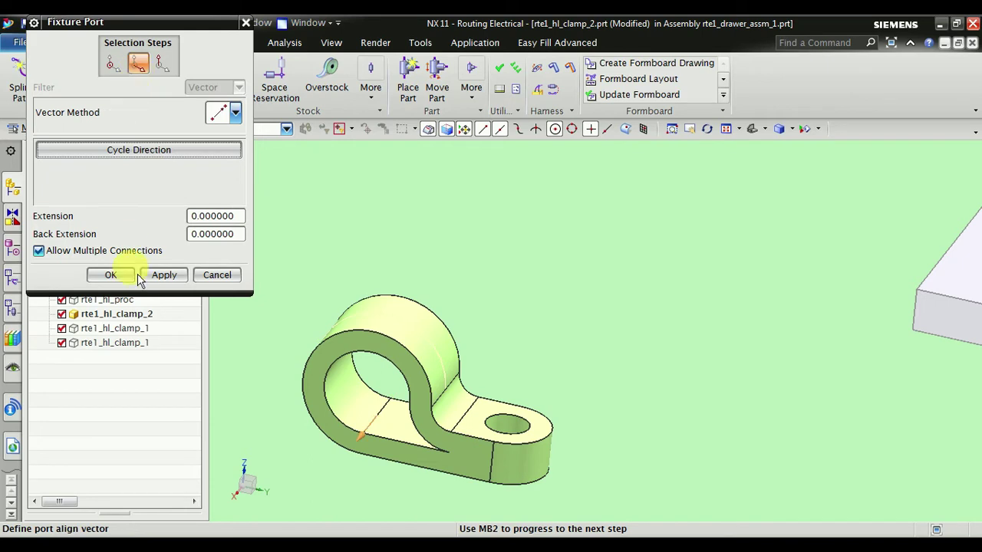
{"action": "left_click", "coordinate": [335, 393]}
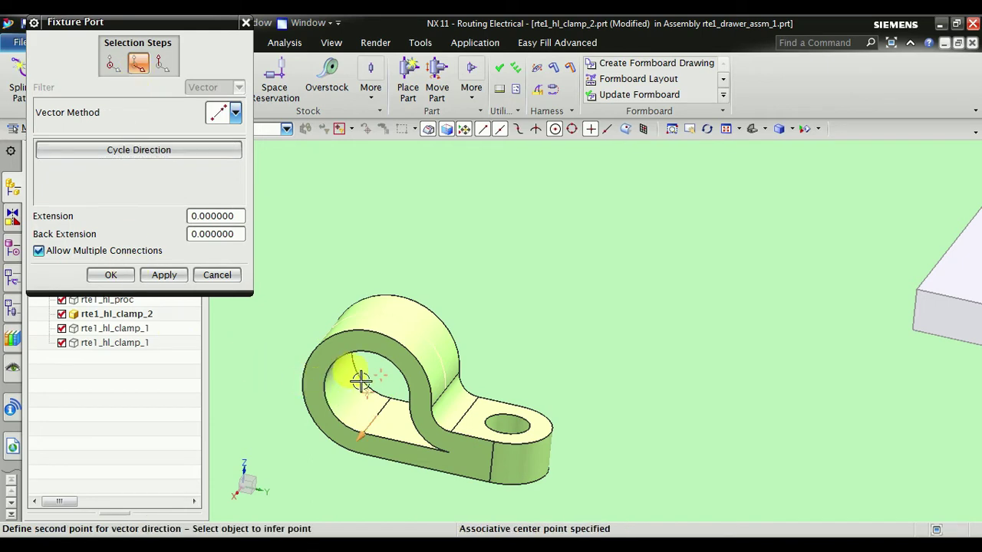
{"action": "left_click", "coordinate": [368, 376]}
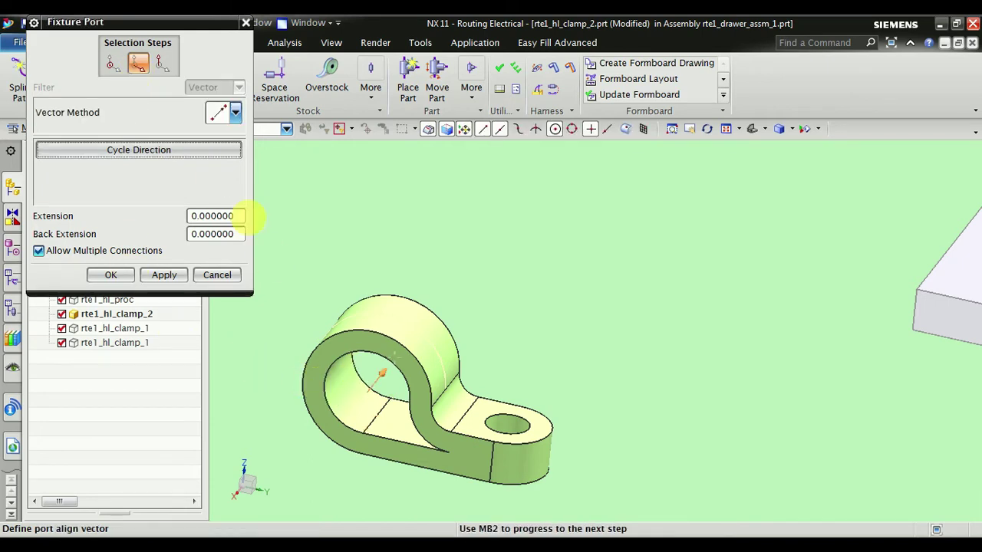
Accept fixture port FIXT_61743 and finish qualifying rte1_hl_clamp_2 as a fitting
{"action": "middle_click", "coordinate": [176, 92]}
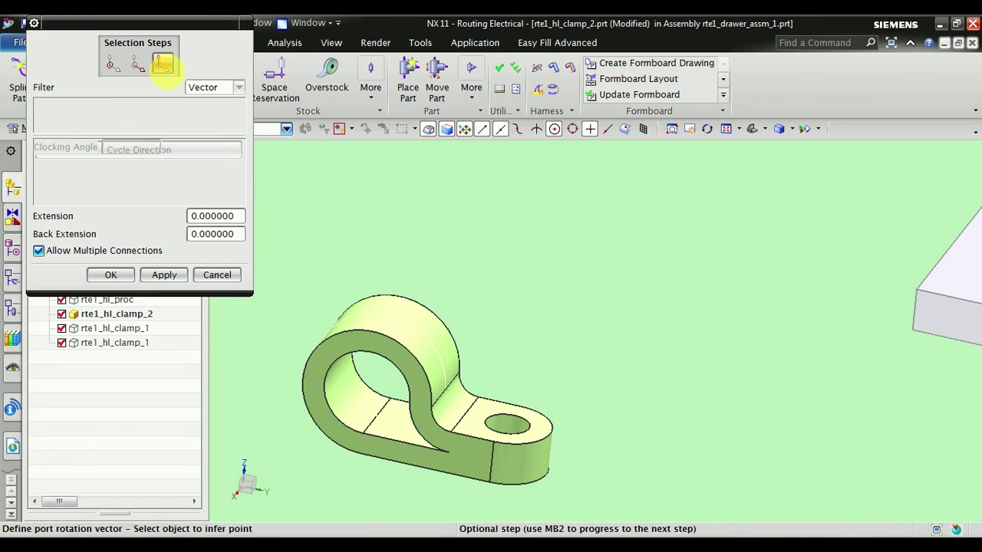
{"action": "left_click", "coordinate": [131, 282]}
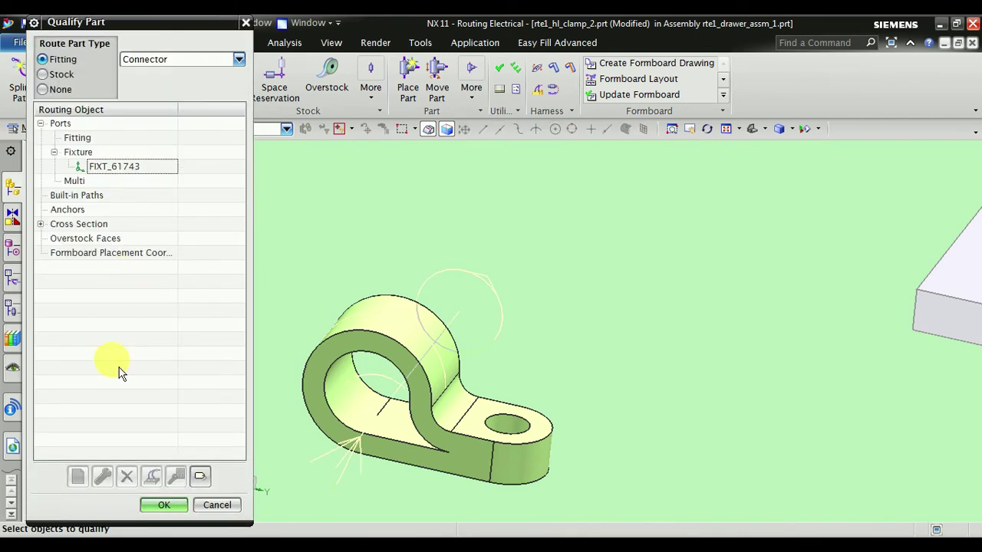
{"action": "left_click", "coordinate": [131, 167]}
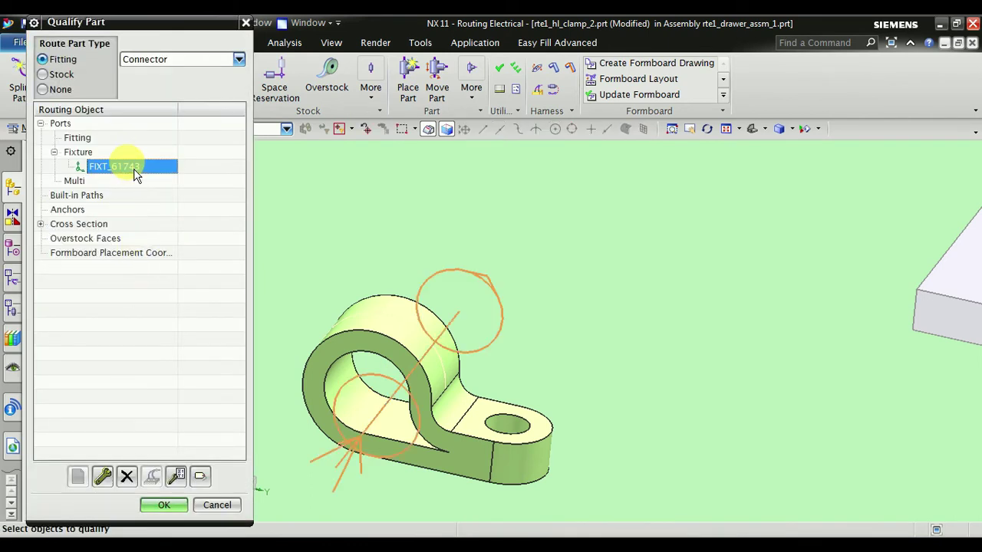
{"action": "left_click", "coordinate": [164, 505]}
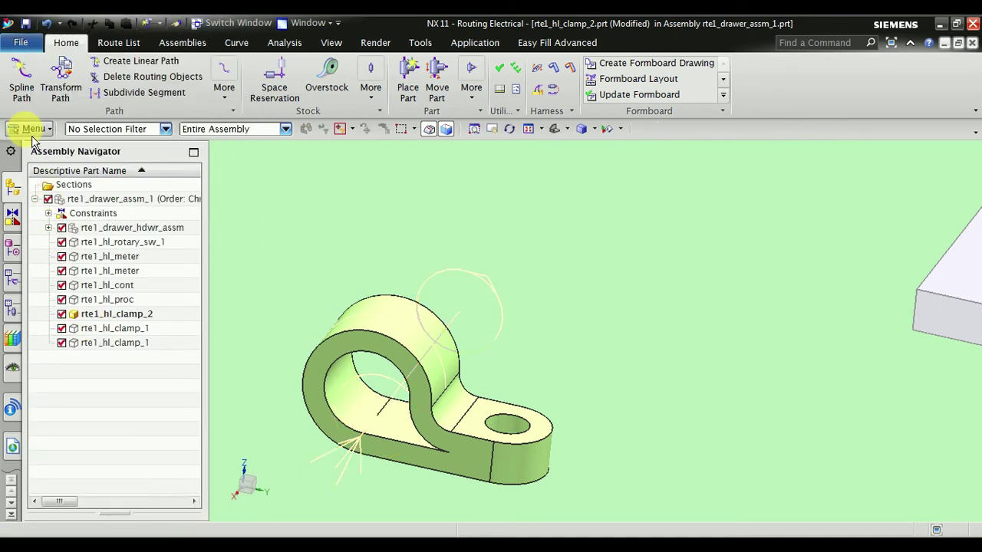
Add a PORT reference set to rte1_hl_clamp_2 holding its solid body and port geometry
{"action": "left_click", "coordinate": [23, 129]}
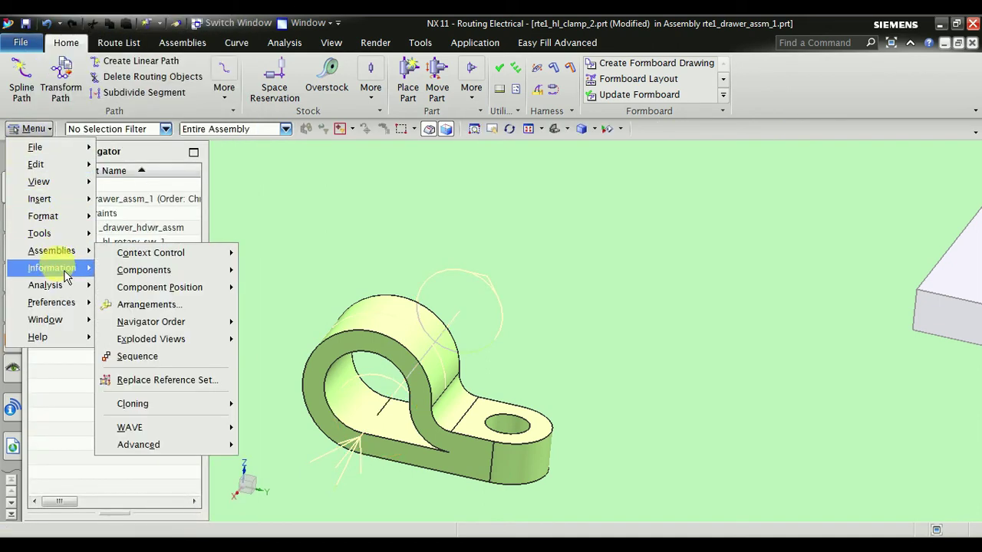
{"action": "mouse_move", "coordinate": [43, 217]}
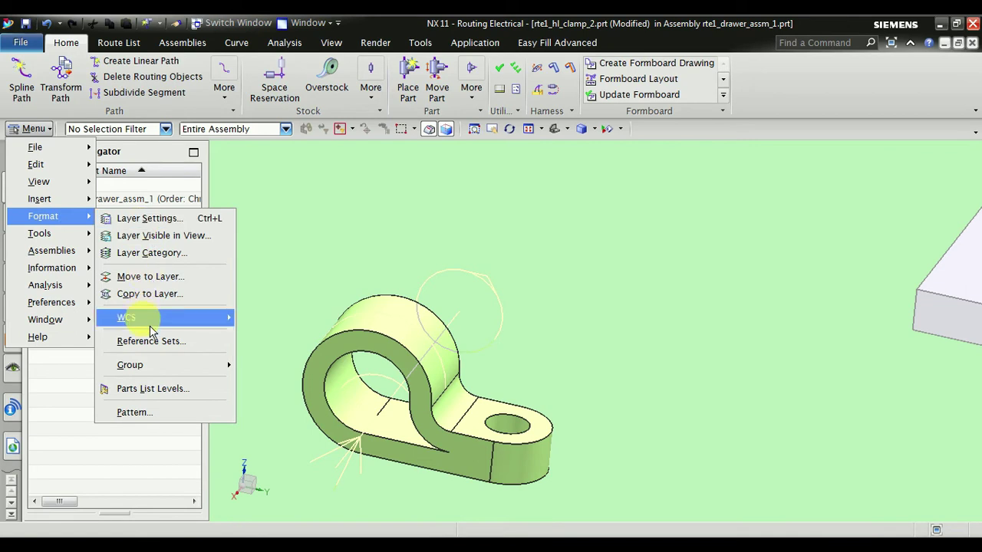
{"action": "left_click", "coordinate": [157, 349]}
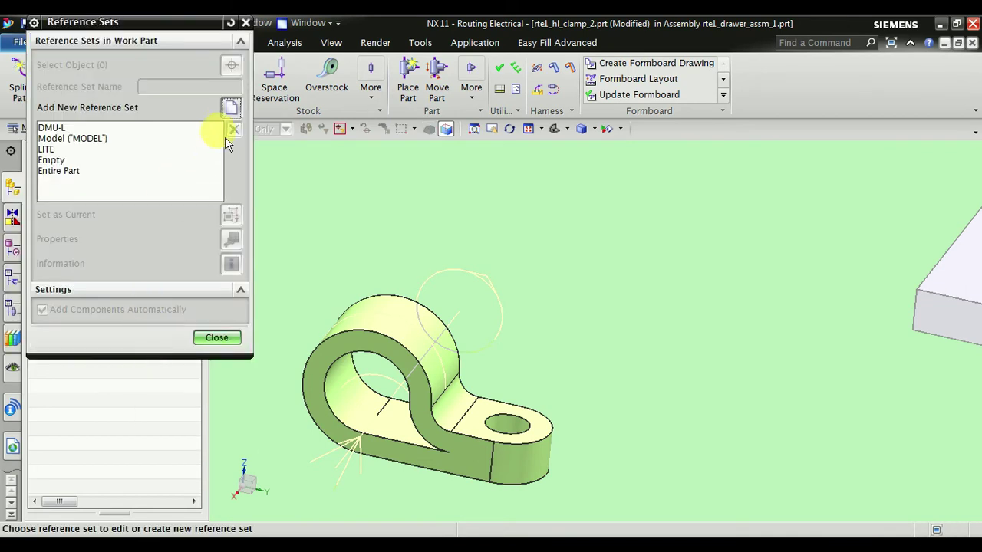
{"action": "left_click", "coordinate": [238, 113]}
{"action": "type", "text": "PO"}
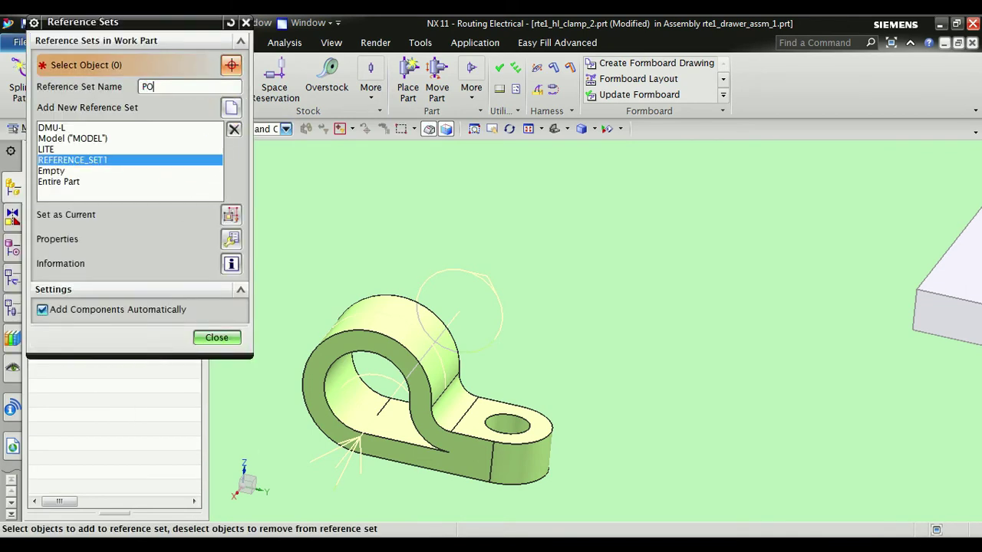
{"action": "type", "text": "RT"}
{"action": "left_click", "coordinate": [379, 337]}
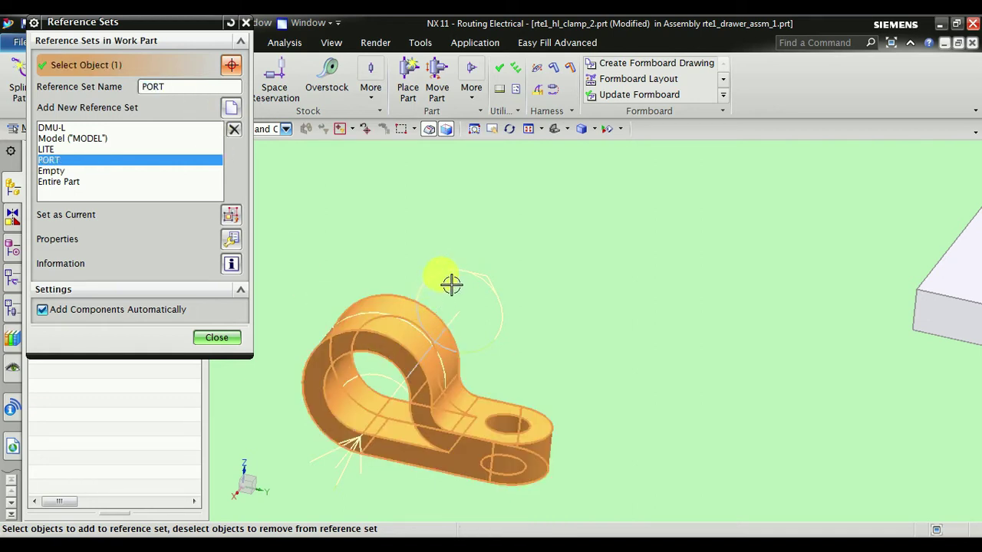
{"action": "left_click", "coordinate": [497, 289]}
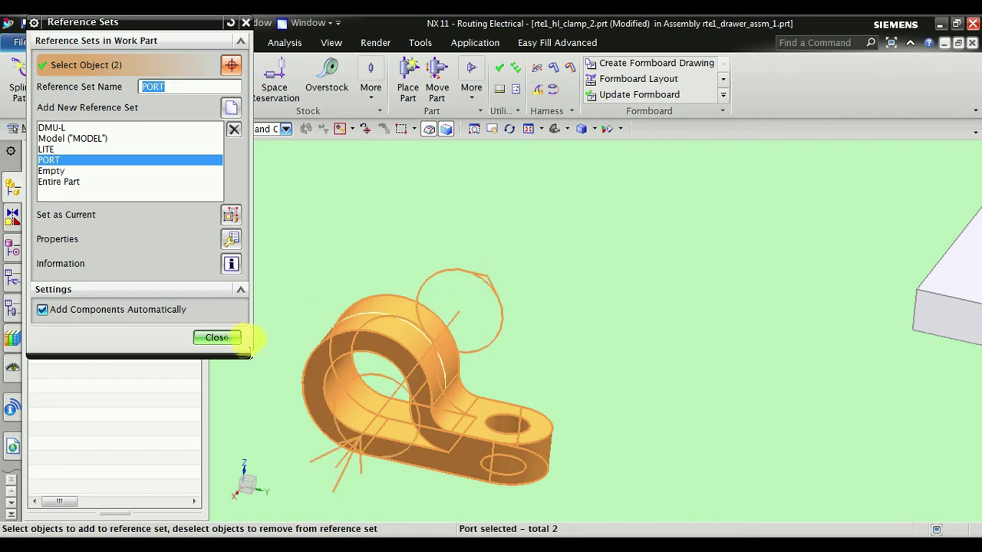
{"action": "left_click", "coordinate": [239, 344]}
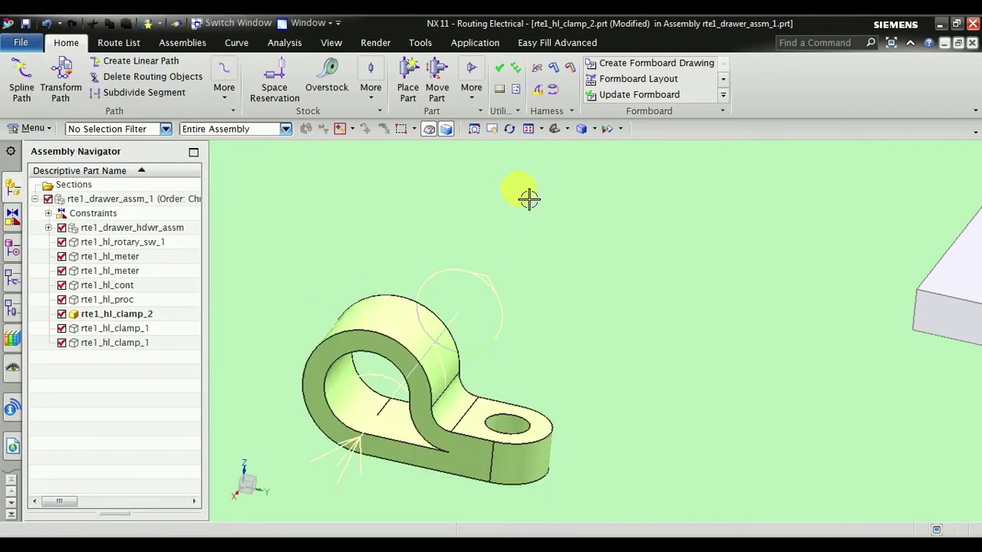
Restore the full drawer assembly view and make rte1_drawer_assm_1 the work part
{"action": "left_click", "coordinate": [508, 128]}
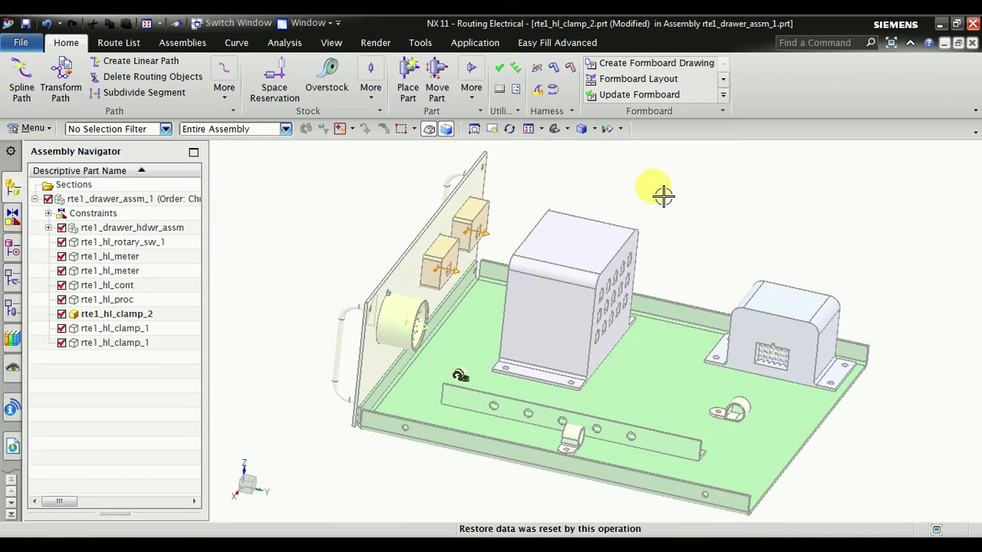
{"action": "middle_click_drag", "start_coordinate": [663, 196], "coordinate": [642, 198]}
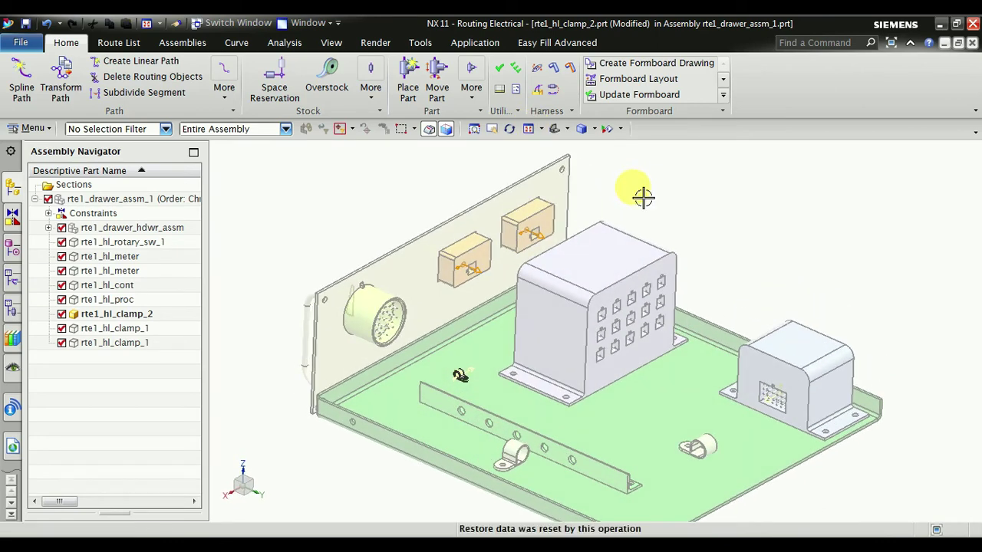
{"action": "left_click", "coordinate": [510, 128]}
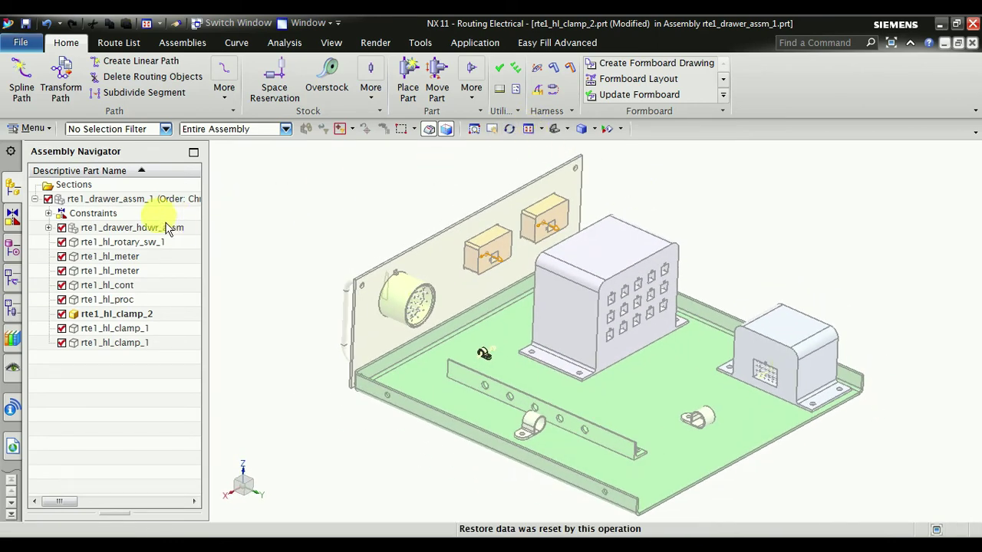
{"action": "double_click", "coordinate": [152, 201]}
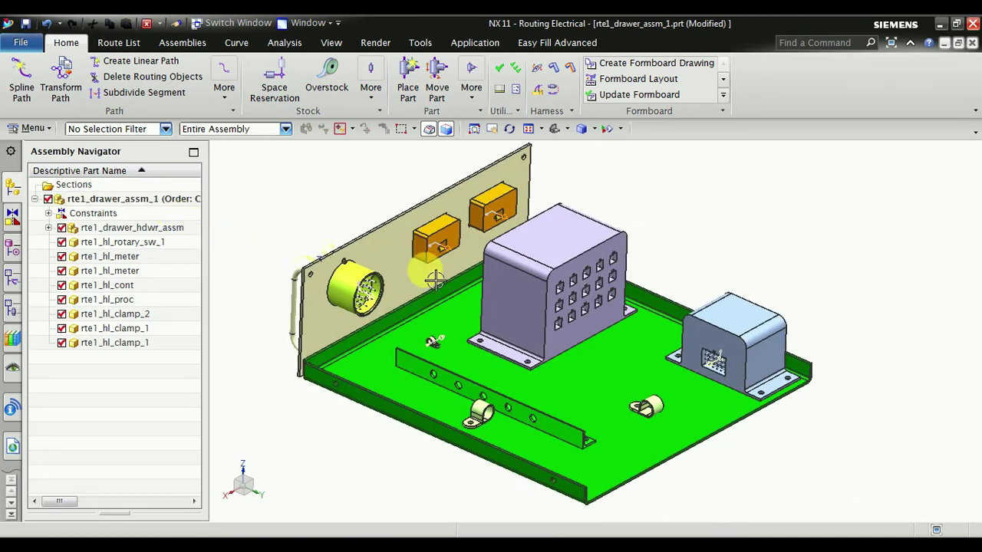
Zoom in on the controller and make rte1_hl_cont the work part
{"action": "mouse_move", "coordinate": [565, 314]}
{"action": "middle_mouse_down"}
{"action": "mouse_move", "coordinate": [537, 307]}
{"action": "mouse_move", "coordinate": [554, 311]}
{"action": "mouse_move", "coordinate": [573, 291]}
{"action": "middle_mouse_up"}
{"action": "scroll", "coordinate": [542, 302], "scroll_direction": "up", "scroll_amount": 2}
{"action": "scroll", "coordinate": [575, 294], "scroll_direction": "up", "scroll_amount": 3}
{"action": "scroll", "coordinate": [581, 294], "scroll_direction": "up", "scroll_amount": 2}
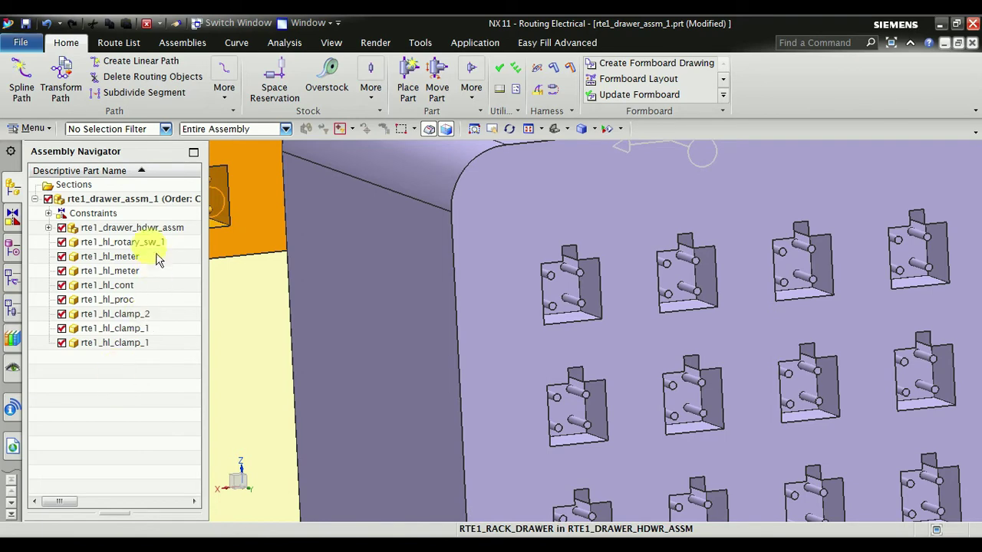
{"action": "left_click", "coordinate": [133, 292]}
{"action": "double_click", "coordinate": [85, 285]}
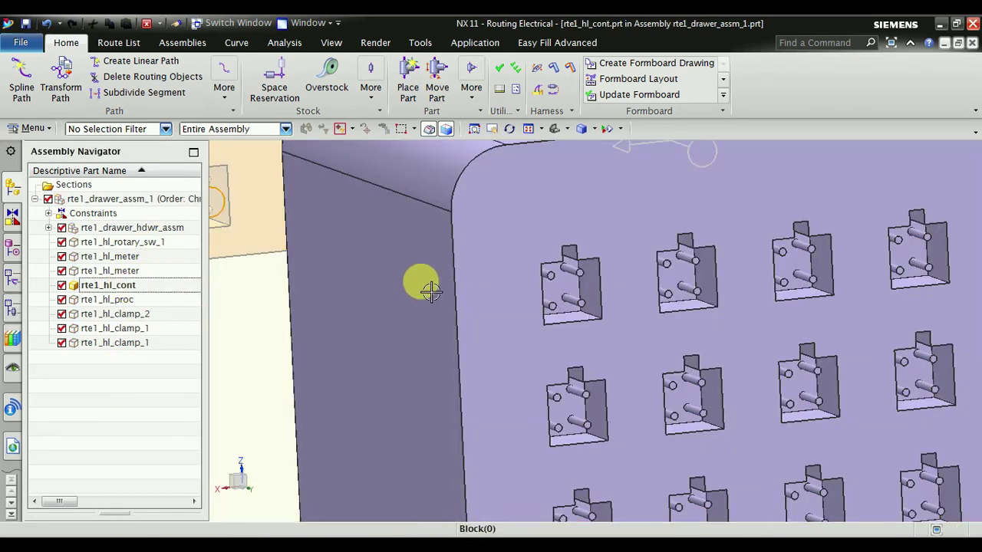
{"action": "scroll", "coordinate": [429, 285], "scroll_direction": "down", "scroll_amount": 2}
Start a new fitting port with its origin defined by two co-planar pin-socket edges
{"action": "left_click", "coordinate": [472, 80]}
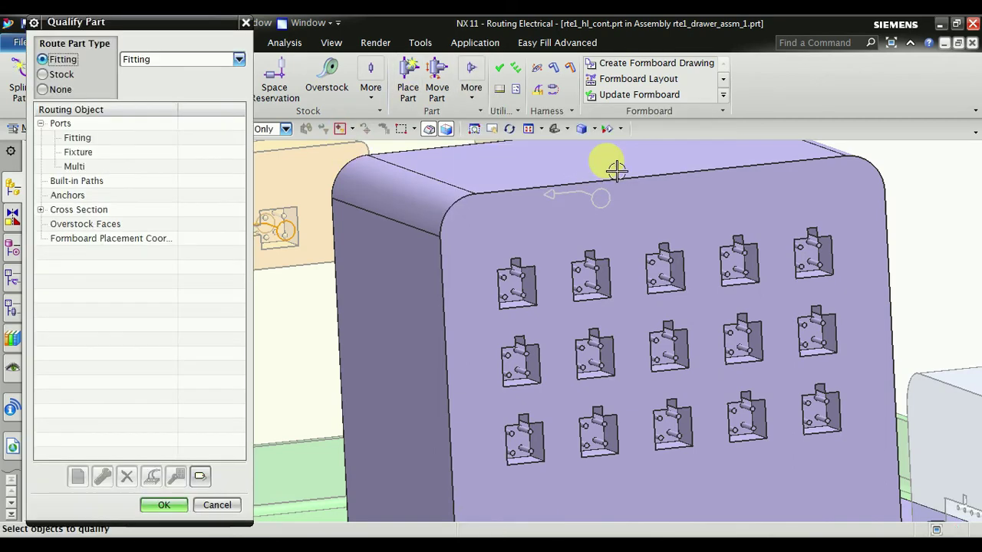
{"action": "left_click", "coordinate": [145, 141]}
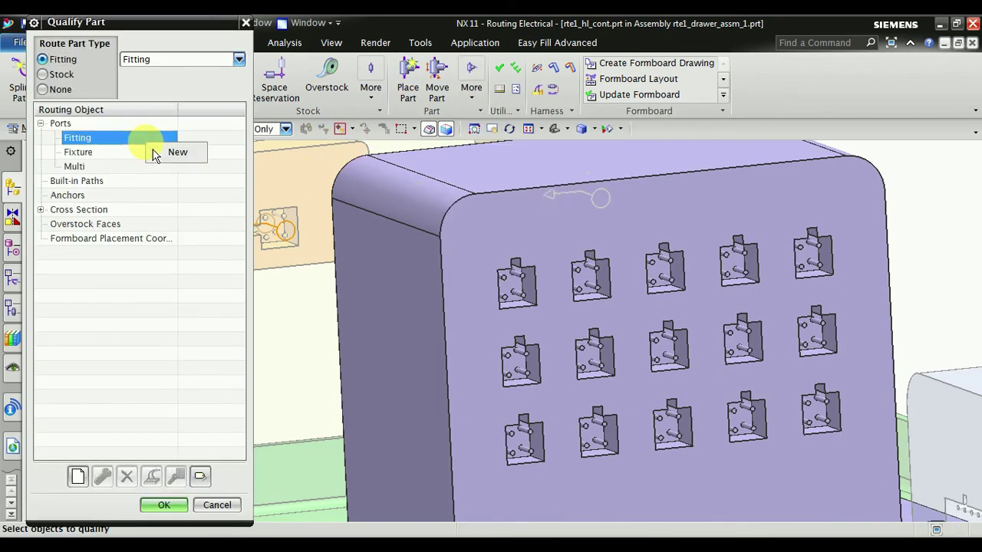
{"action": "left_click", "coordinate": [165, 152]}
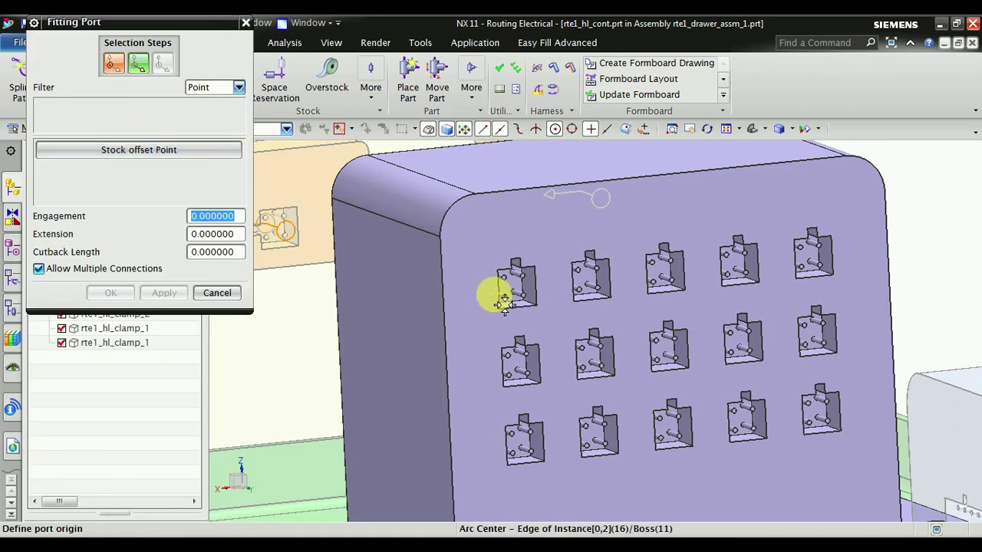
{"action": "mouse_move", "coordinate": [501, 286]}
{"action": "middle_mouse_down"}
{"action": "mouse_move", "coordinate": [486, 303]}
{"action": "mouse_move", "coordinate": [483, 296]}
{"action": "middle_mouse_up"}
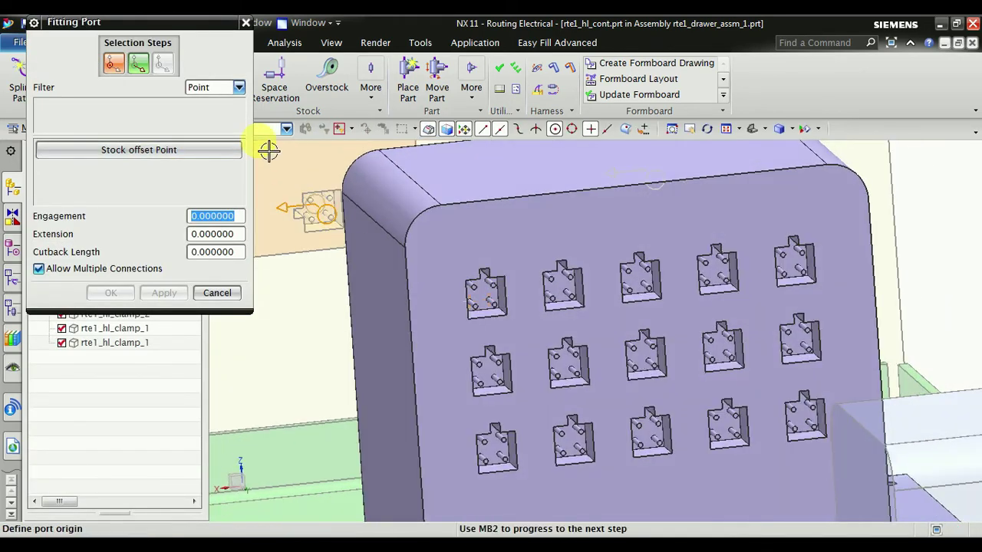
{"action": "left_click", "coordinate": [240, 89]}
{"action": "left_click", "coordinate": [231, 141]}
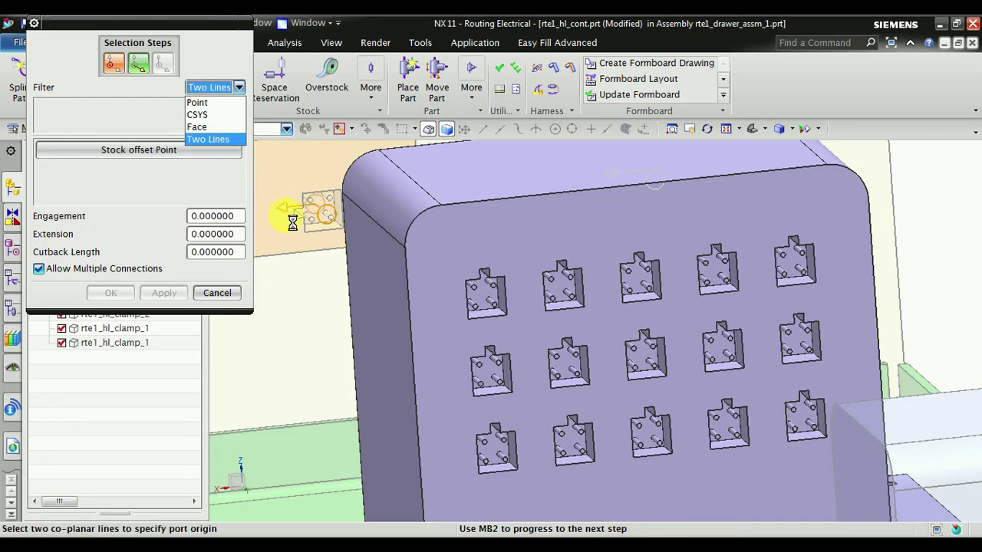
{"action": "scroll", "coordinate": [537, 299], "scroll_direction": "up", "scroll_amount": 3}
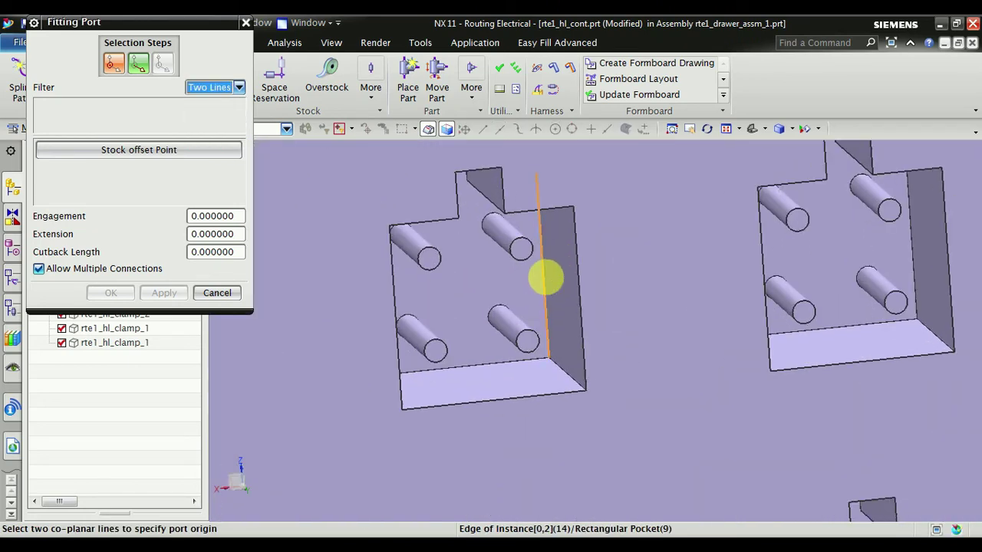
{"action": "left_click", "coordinate": [543, 278]}
{"action": "middle_click_drag", "start_coordinate": [585, 296], "coordinate": [559, 289]}
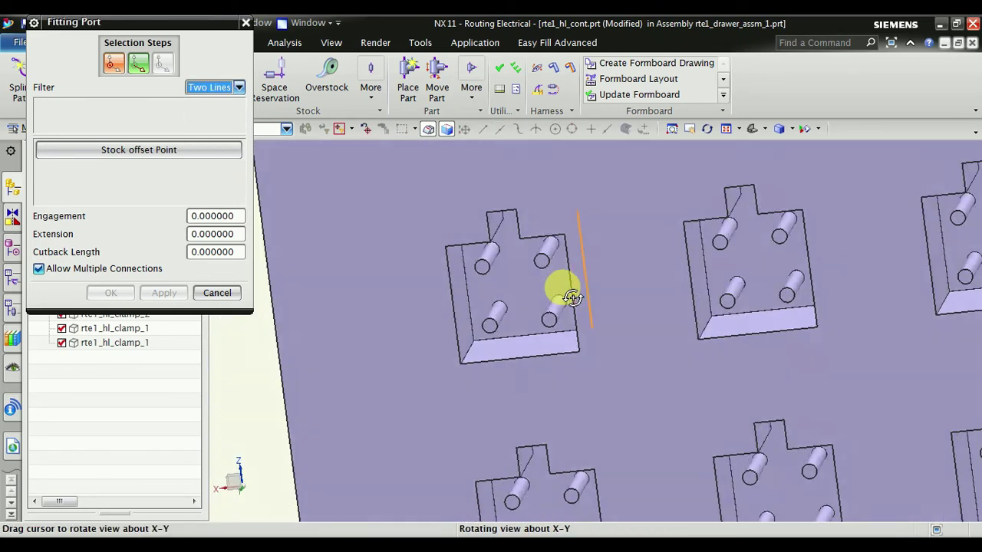
{"action": "left_click", "coordinate": [469, 278]}
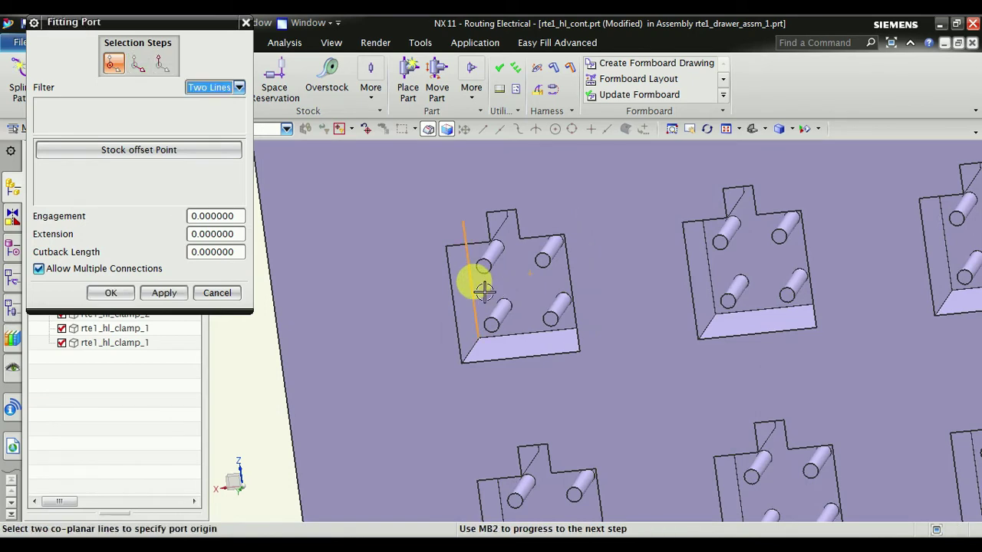
Set the first port's align and rotation vectors in wireframe and finish FITT_59453
{"action": "left_click", "coordinate": [148, 76]}
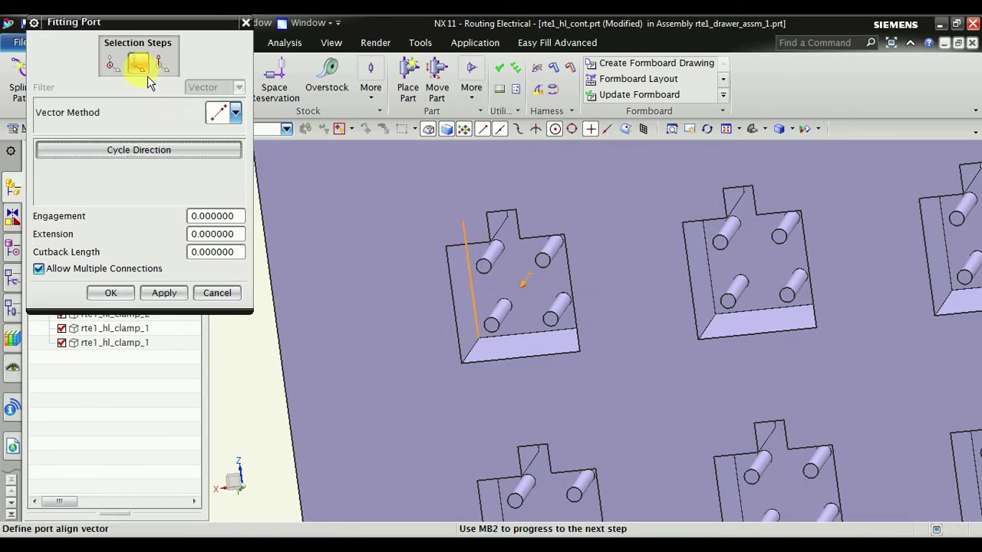
{"action": "left_click", "coordinate": [167, 76]}
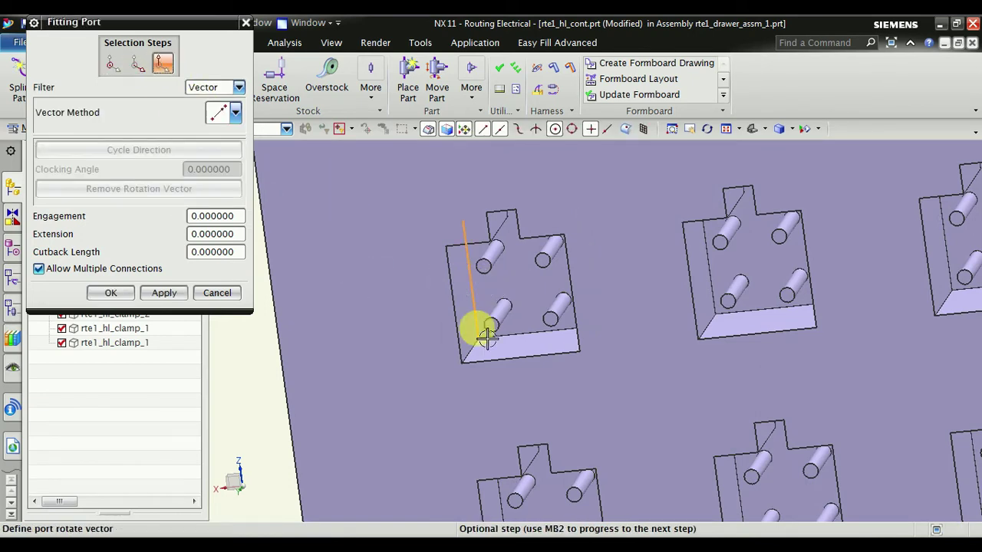
{"action": "left_click", "coordinate": [538, 333]}
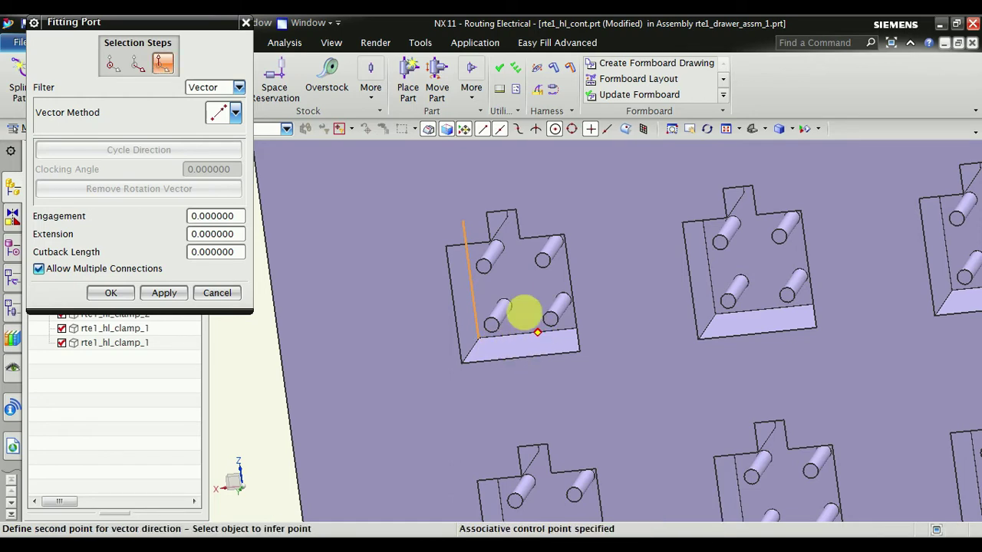
{"action": "mouse_move", "coordinate": [526, 305]}
{"action": "middle_mouse_down"}
{"action": "mouse_move", "coordinate": [526, 285]}
{"action": "mouse_move", "coordinate": [532, 296]}
{"action": "mouse_move", "coordinate": [570, 291]}
{"action": "middle_mouse_up"}
{"action": "left_click", "coordinate": [792, 128]}
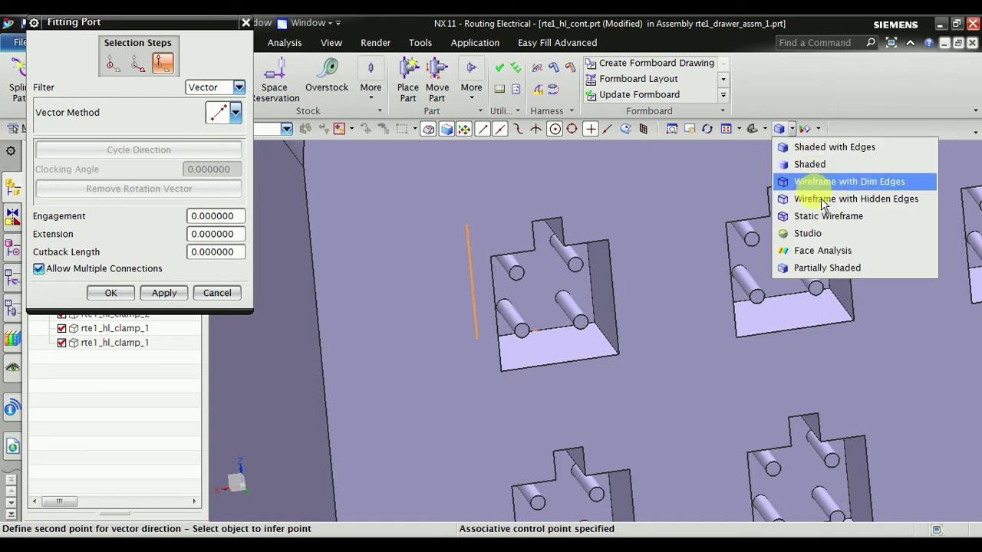
{"action": "left_click", "coordinate": [815, 216]}
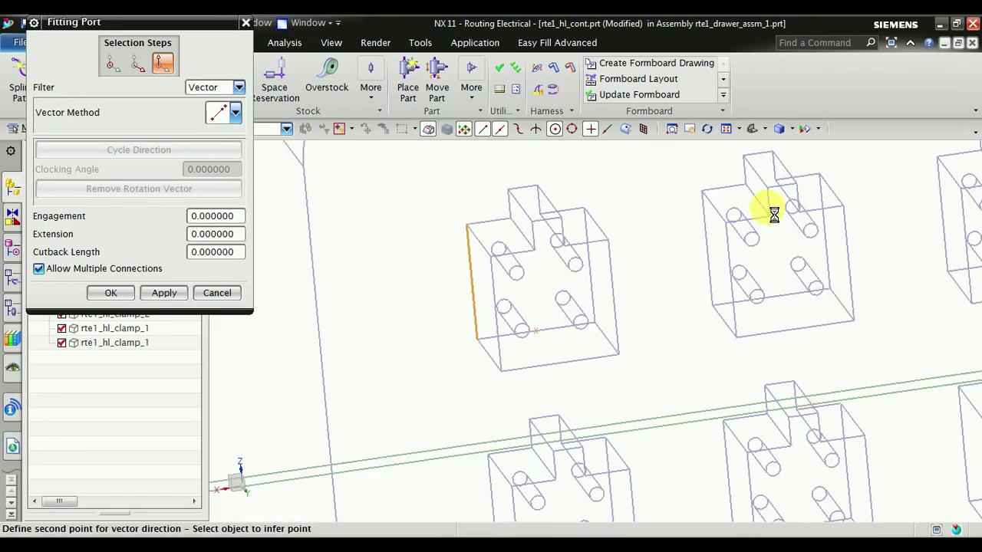
{"action": "left_click", "coordinate": [528, 192]}
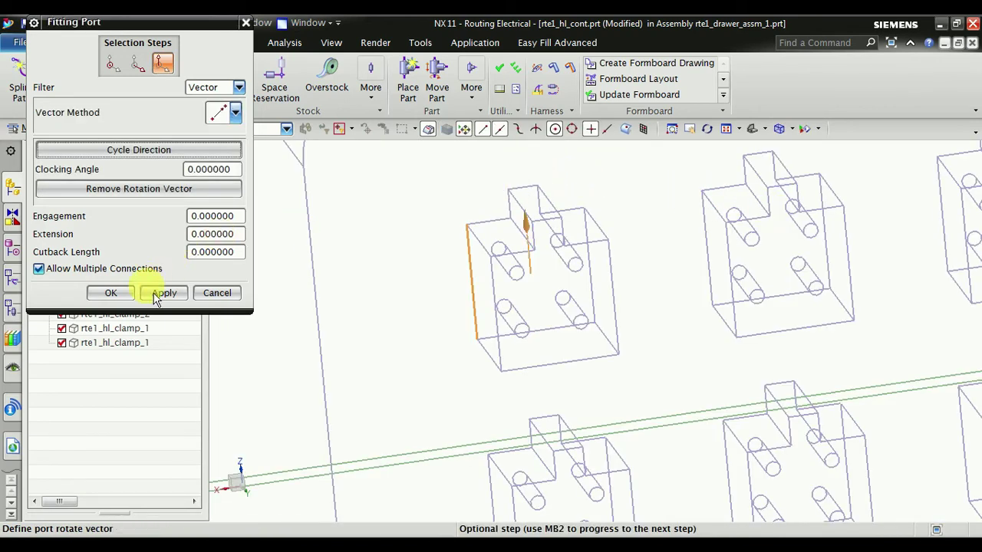
{"action": "left_click", "coordinate": [118, 296]}
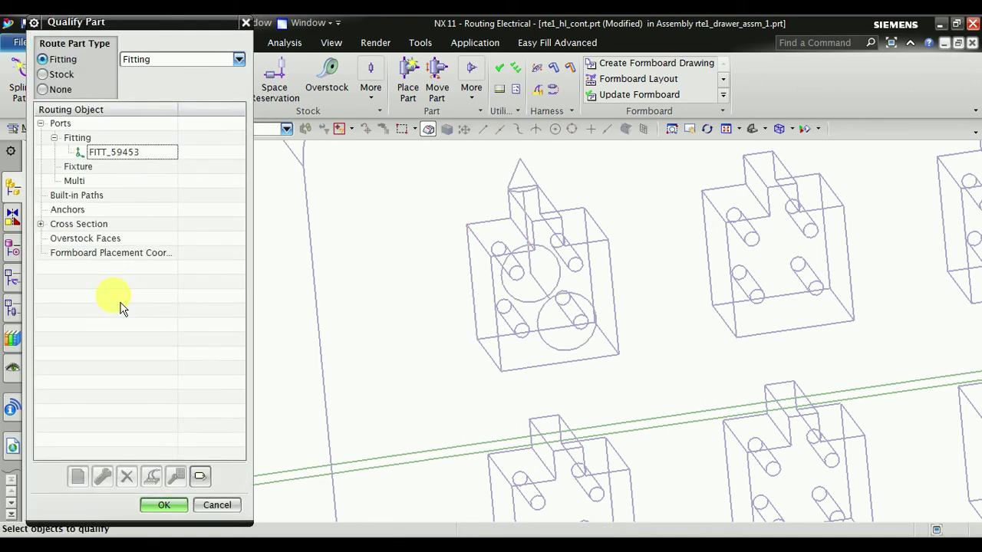
Inspect port FITT_59453 with the model shaded with edges
{"action": "left_click", "coordinate": [122, 158]}
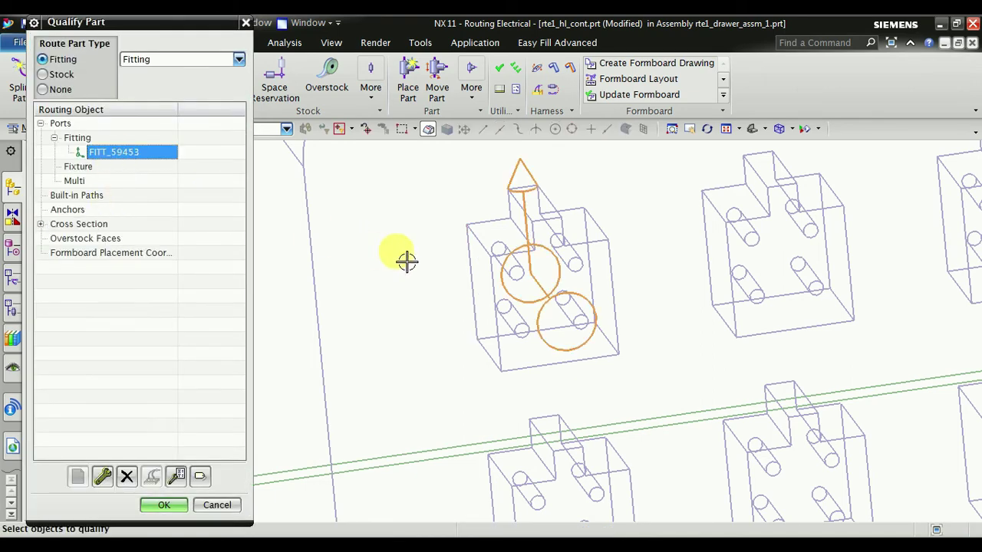
{"action": "left_click", "coordinate": [791, 129]}
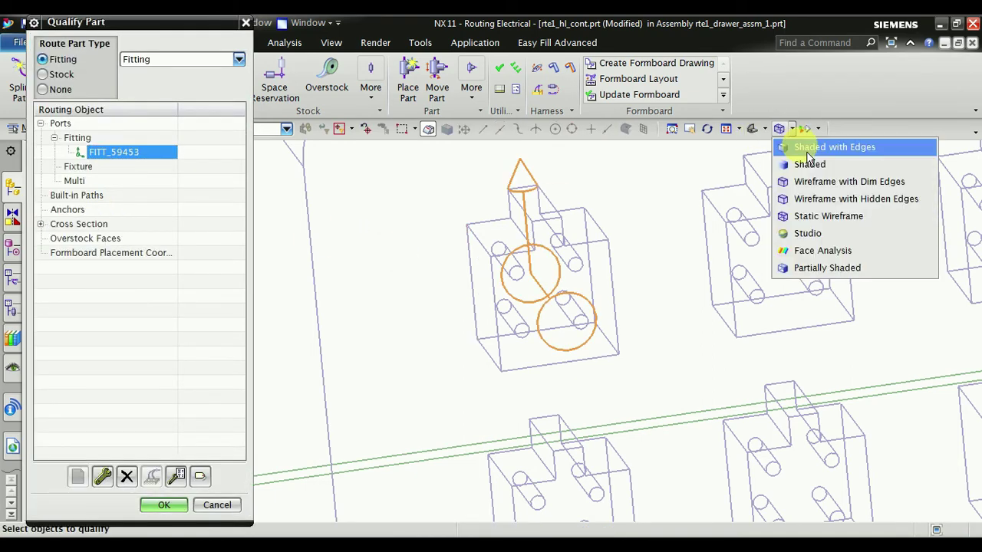
{"action": "left_click", "coordinate": [800, 147]}
{"action": "scroll", "coordinate": [682, 237], "scroll_direction": "down", "scroll_amount": 2}
{"action": "mouse_move", "coordinate": [682, 238]}
{"action": "middle_mouse_down"}
{"action": "mouse_move", "coordinate": [692, 243]}
{"action": "mouse_move", "coordinate": [690, 225]}
{"action": "mouse_move", "coordinate": [668, 220]}
{"action": "mouse_move", "coordinate": [687, 242]}
{"action": "middle_mouse_up"}
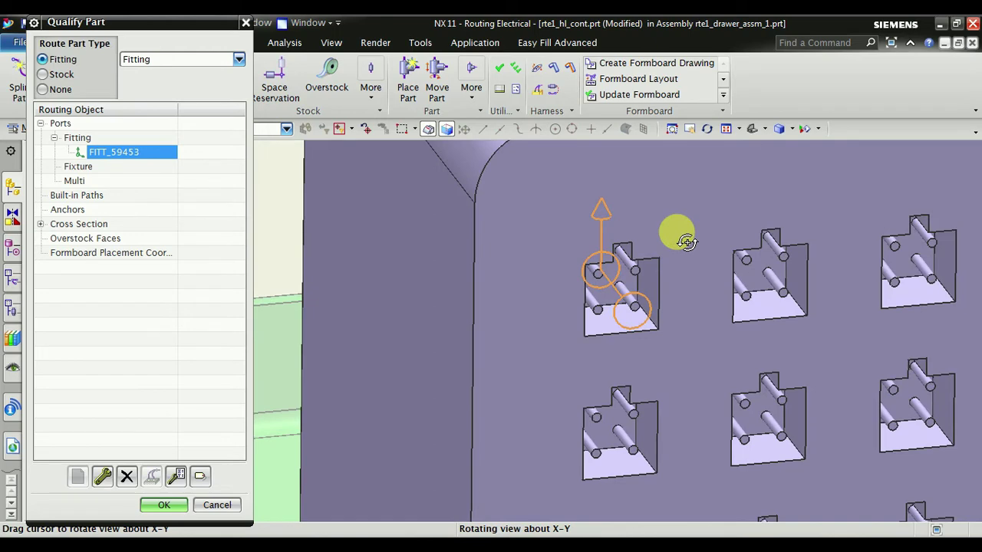
Begin a second fitting port, setting its origin from two co-planar edges in static wireframe
{"action": "right_click", "coordinate": [115, 138]}
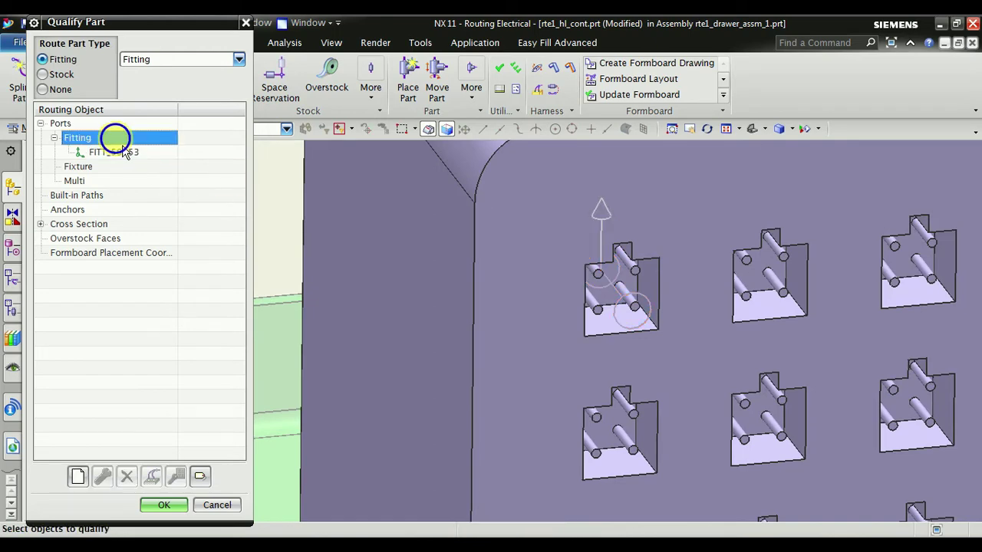
{"action": "left_click", "coordinate": [141, 150]}
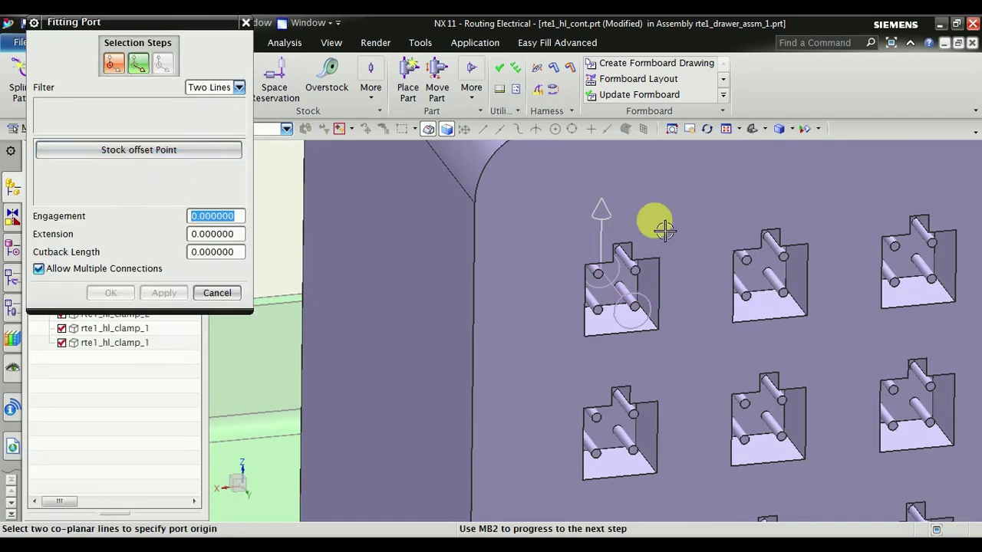
{"action": "left_click", "coordinate": [791, 129]}
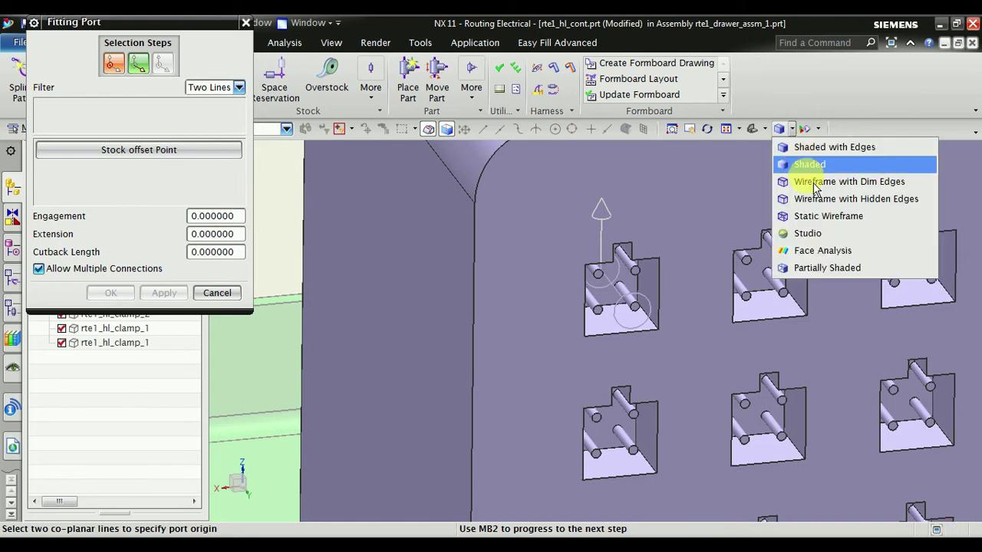
{"action": "left_click", "coordinate": [819, 215]}
{"action": "scroll", "coordinate": [840, 214], "scroll_direction": "up", "scroll_amount": 2}
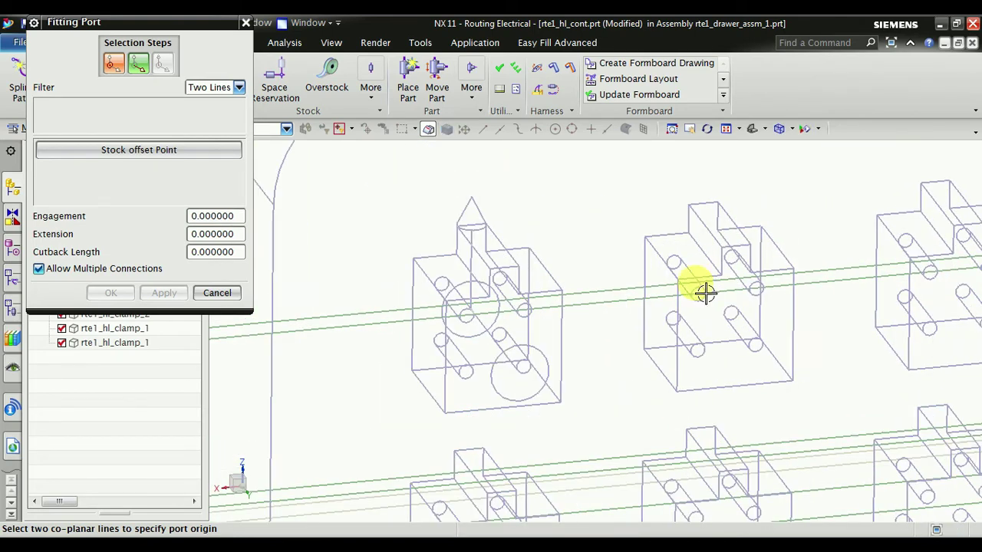
{"action": "left_click", "coordinate": [656, 286]}
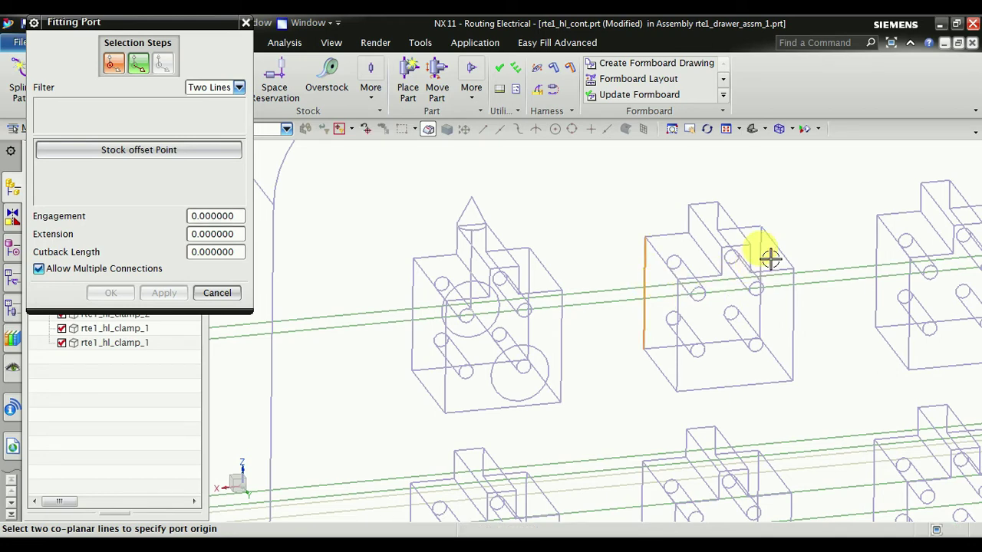
{"action": "left_click", "coordinate": [769, 258]}
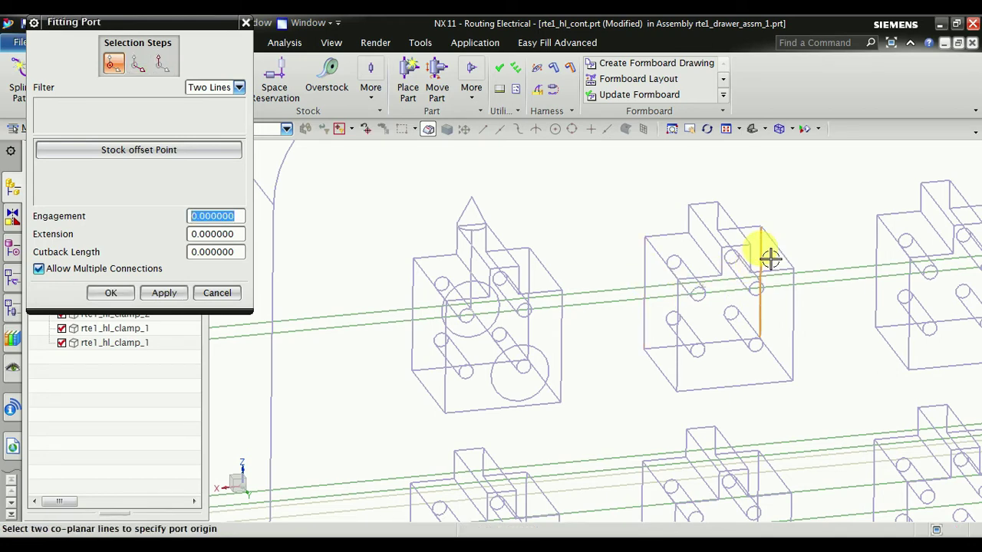
Set the second port's align and rotation vectors to create FITT_61887
{"action": "left_click", "coordinate": [151, 69]}
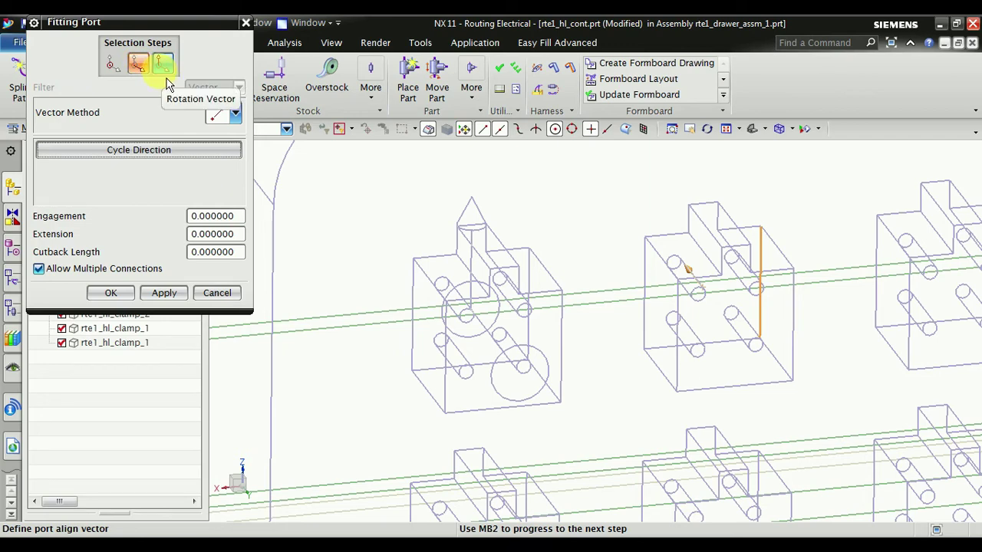
{"action": "left_click", "coordinate": [163, 65]}
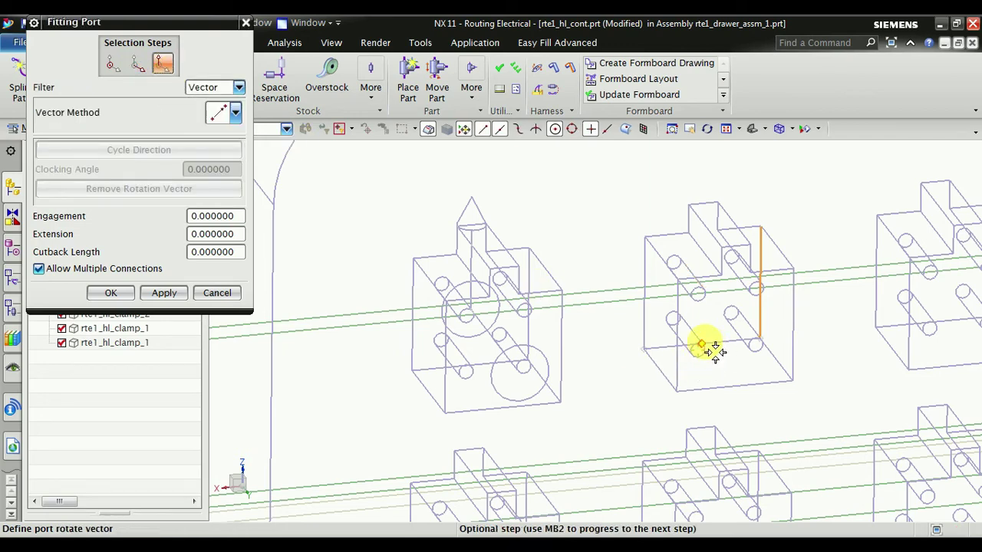
{"action": "scroll", "coordinate": [714, 349], "scroll_direction": "up", "scroll_amount": 2}
{"action": "scroll", "coordinate": [719, 347], "scroll_direction": "up", "scroll_amount": 2}
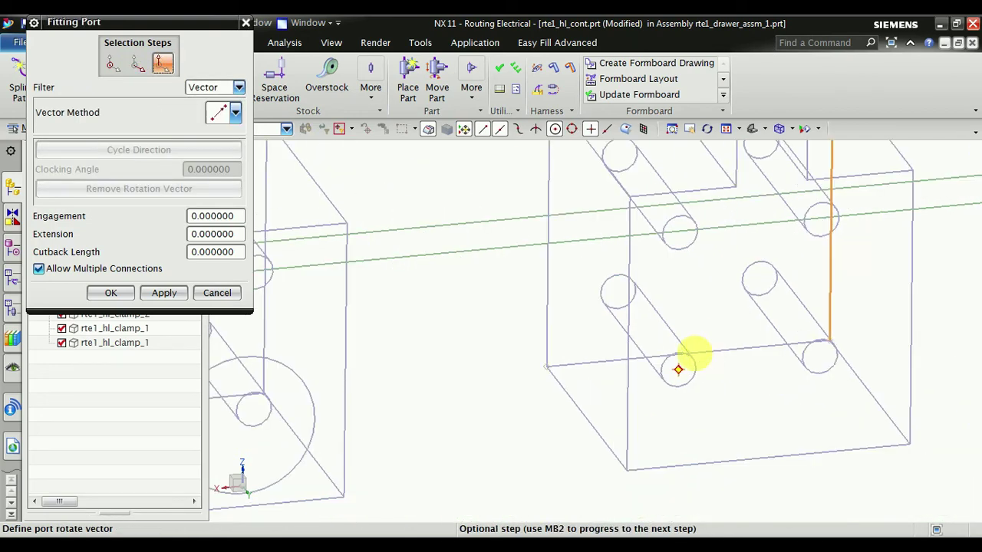
{"action": "left_click", "coordinate": [702, 363]}
{"action": "scroll", "coordinate": [736, 383], "scroll_direction": "down", "scroll_amount": 2}
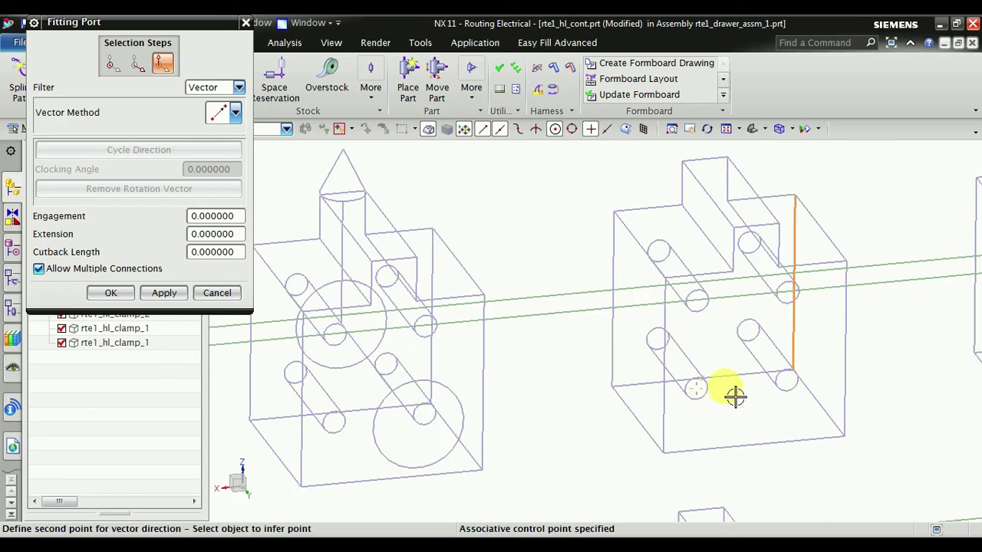
{"action": "left_click", "coordinate": [714, 169]}
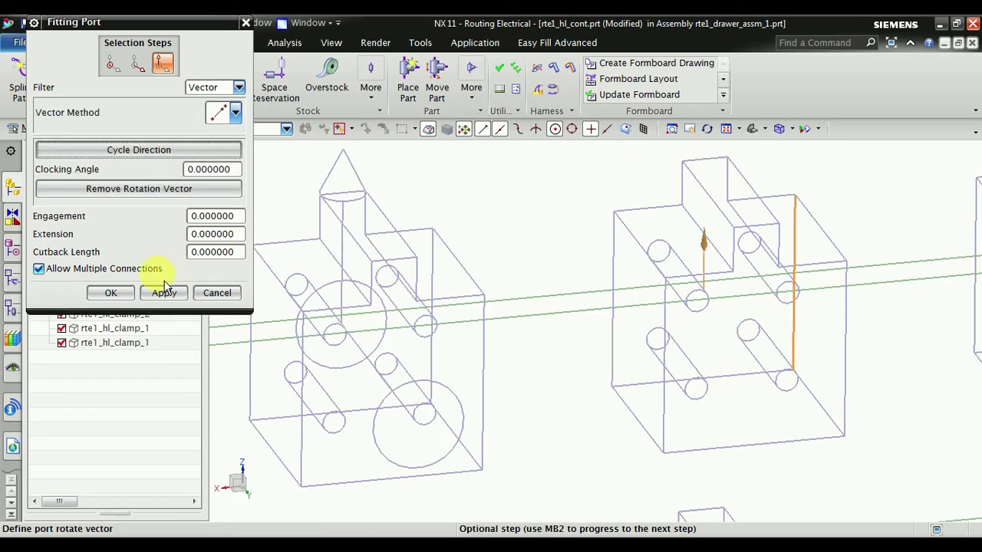
{"action": "left_click", "coordinate": [122, 294]}
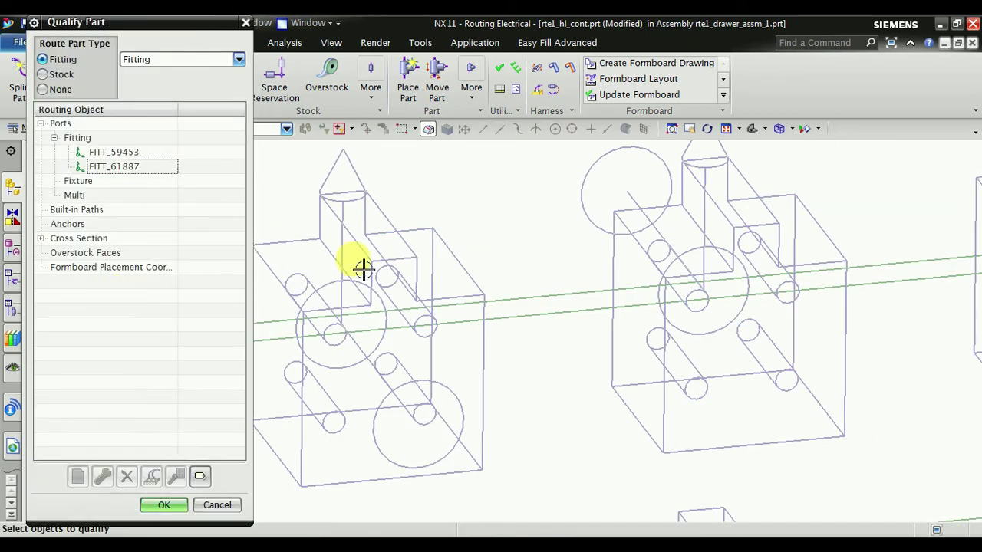
Shade the model with edges and select port FITT_61887 to inspect it
{"action": "scroll", "coordinate": [430, 253], "scroll_direction": "down", "scroll_amount": 2}
{"action": "middle_click_drag", "start_coordinate": [508, 258], "coordinate": [532, 253]}
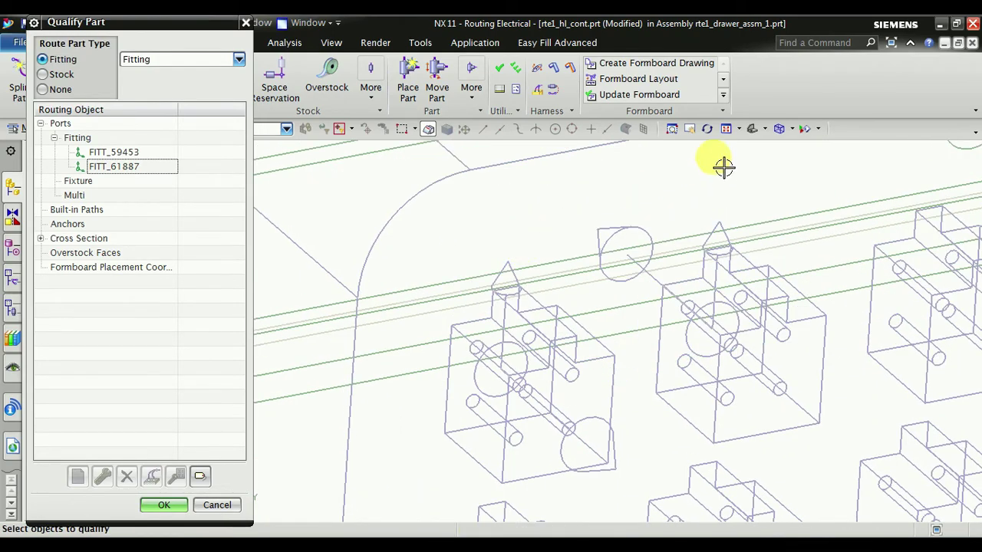
{"action": "left_click", "coordinate": [796, 134]}
{"action": "left_click", "coordinate": [804, 150]}
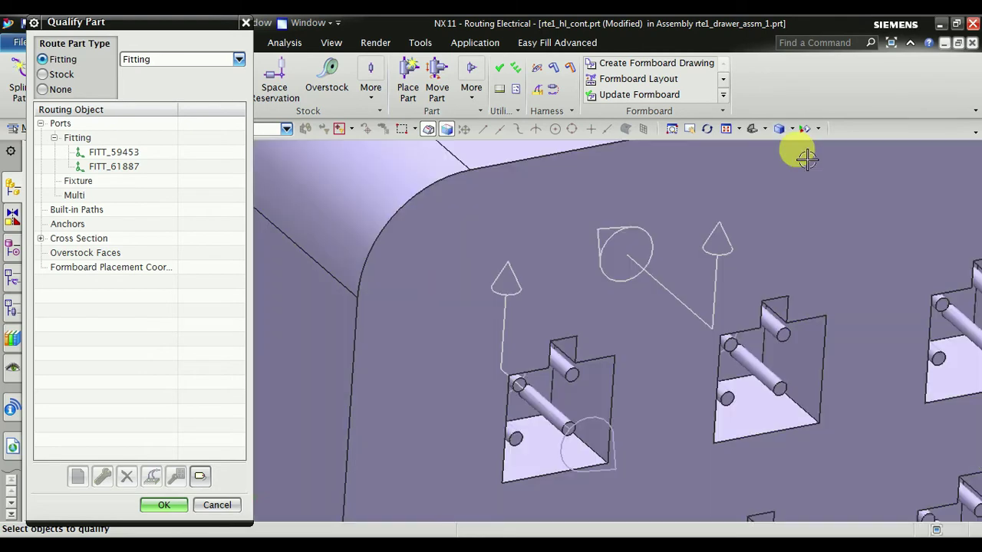
{"action": "left_click", "coordinate": [131, 166]}
Edit FITT_61887 through its align and rotation vector steps and confirm the change
{"action": "right_click", "coordinate": [155, 179]}
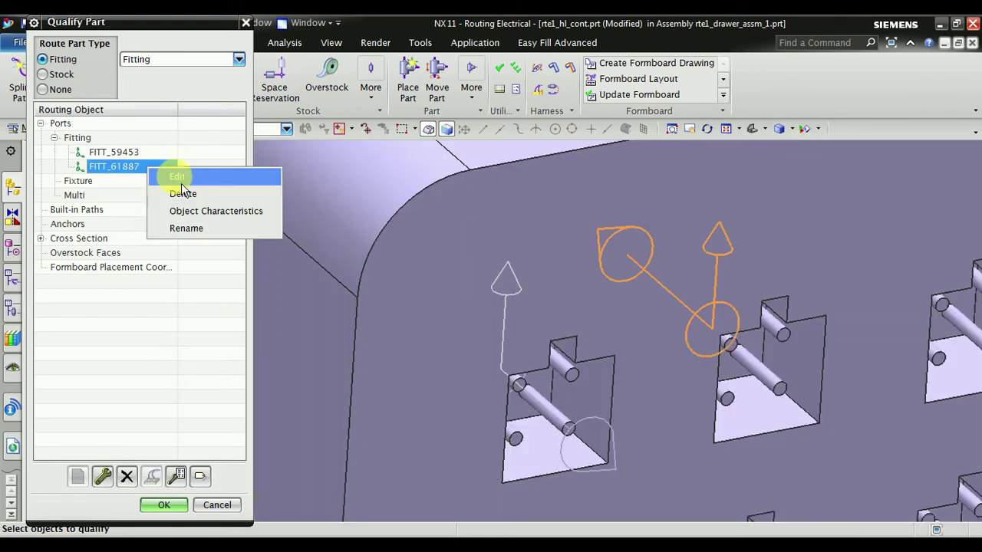
{"action": "left_click", "coordinate": [182, 181]}
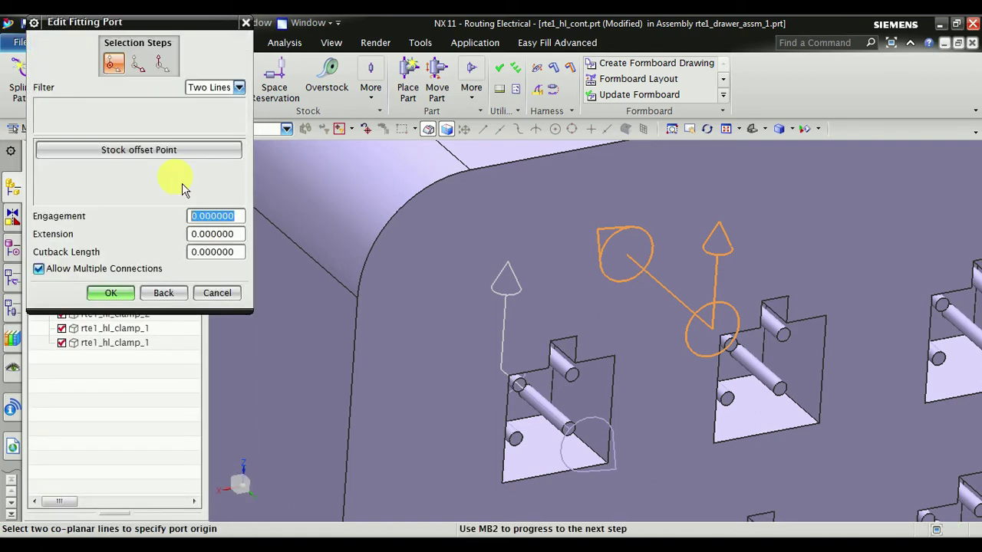
{"action": "left_click", "coordinate": [136, 64]}
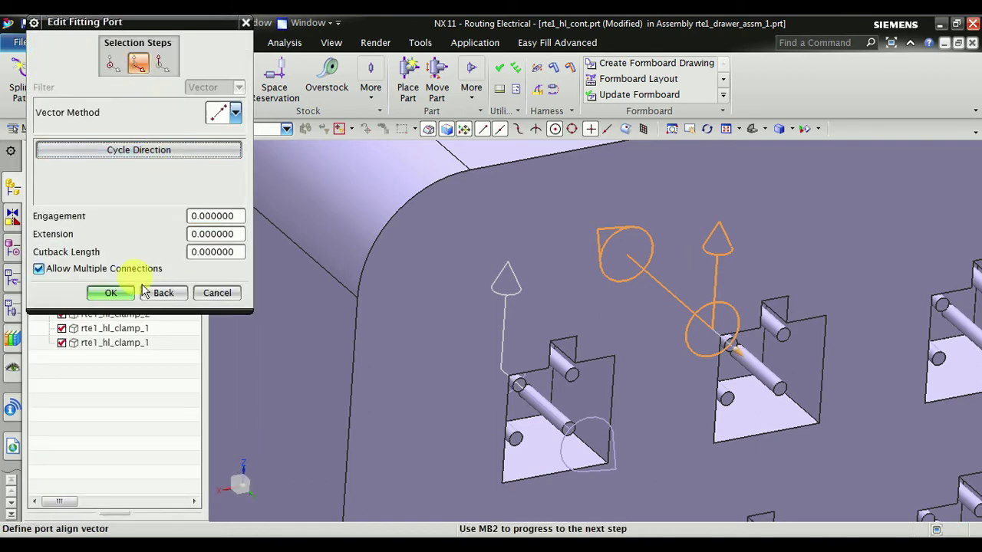
{"action": "middle_click", "coordinate": [125, 298]}
{"action": "left_click", "coordinate": [125, 298]}
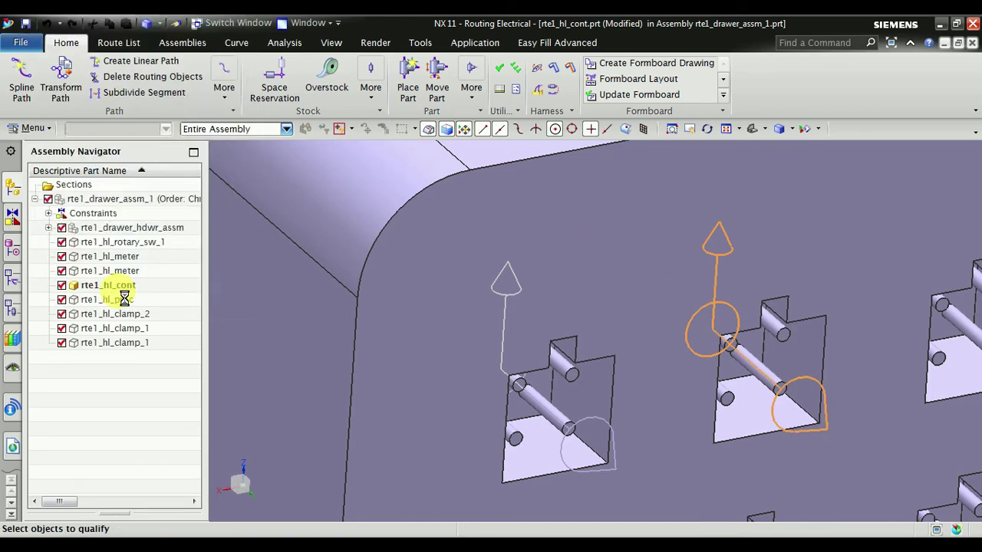
{"action": "scroll", "coordinate": [565, 284], "scroll_direction": "down", "scroll_amount": 1}
{"action": "scroll", "coordinate": [569, 291], "scroll_direction": "down", "scroll_amount": 2}
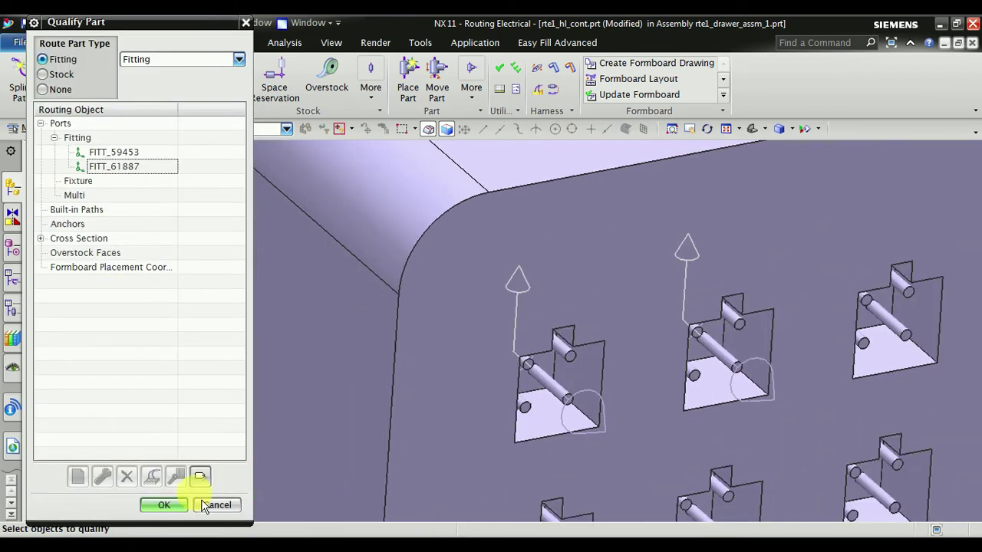
{"action": "left_click", "coordinate": [112, 137]}
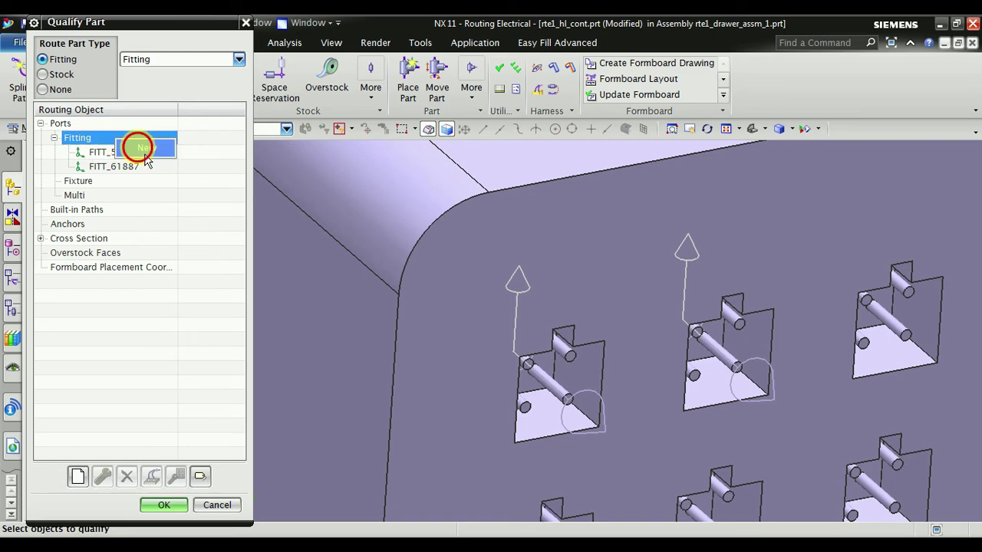
Start a third fitting port with its origin from two socket edges in wireframe
{"action": "double_click", "coordinate": [136, 142]}
{"action": "mouse_move", "coordinate": [526, 285]}
{"action": "middle_mouse_down"}
{"action": "mouse_move", "coordinate": [613, 300]}
{"action": "mouse_move", "coordinate": [603, 298]}
{"action": "middle_mouse_up"}
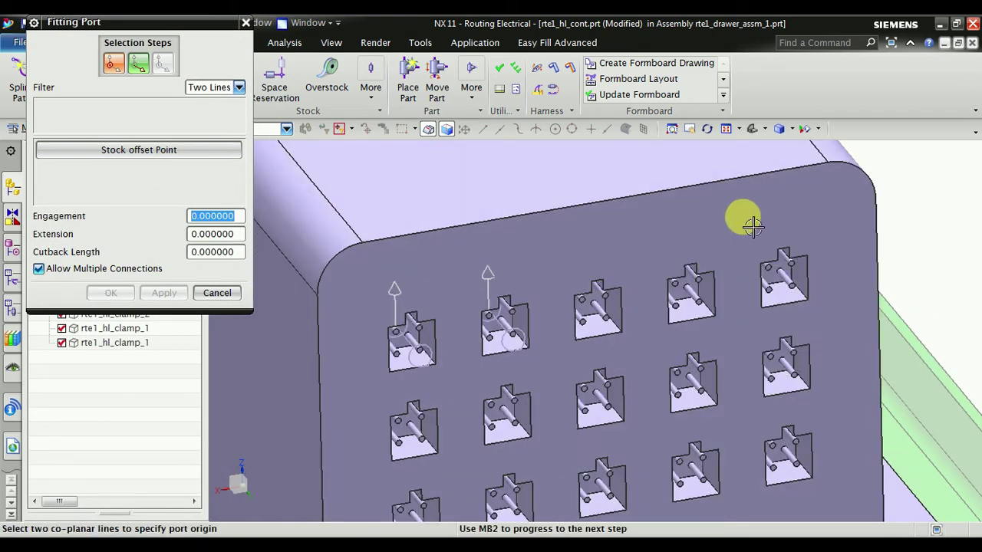
{"action": "left_click", "coordinate": [792, 129]}
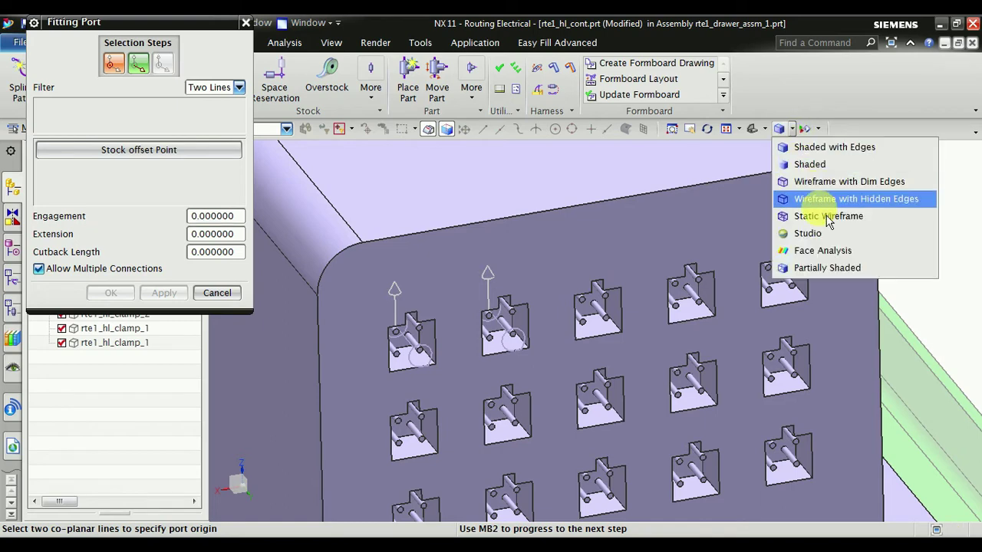
{"action": "left_click", "coordinate": [817, 206]}
{"action": "scroll", "coordinate": [623, 293], "scroll_direction": "up", "scroll_amount": 3}
{"action": "scroll", "coordinate": [670, 259], "scroll_direction": "up", "scroll_amount": 2}
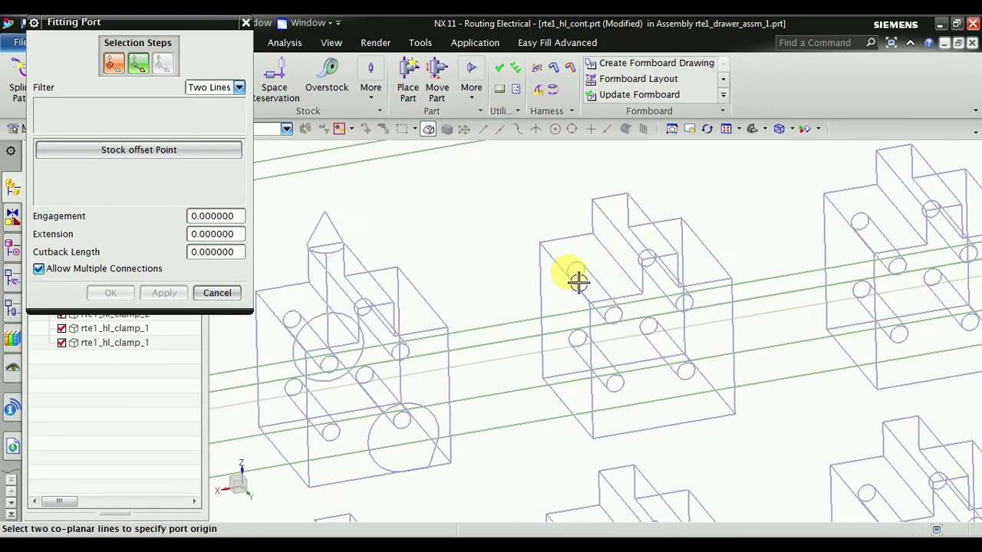
{"action": "left_click", "coordinate": [548, 274]}
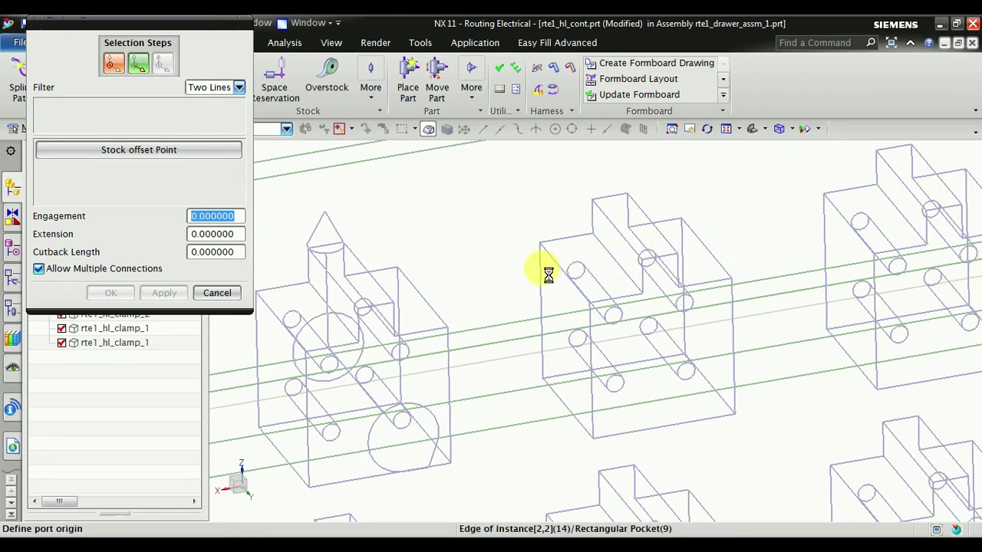
{"action": "left_click", "coordinate": [692, 243]}
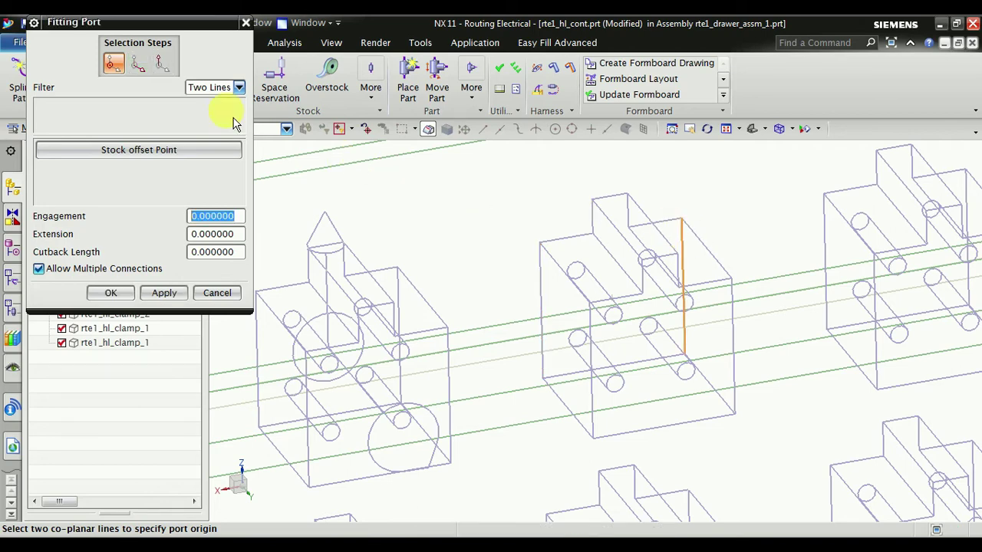
Set the third port's alignment and two-point rotation vector, creating FITT_58032
{"action": "left_click", "coordinate": [148, 72]}
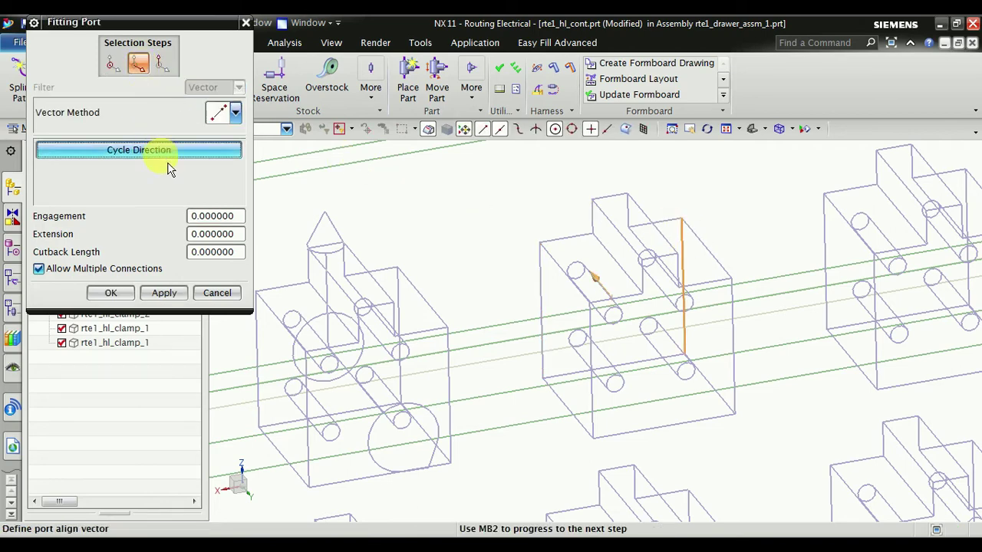
{"action": "left_click", "coordinate": [162, 71]}
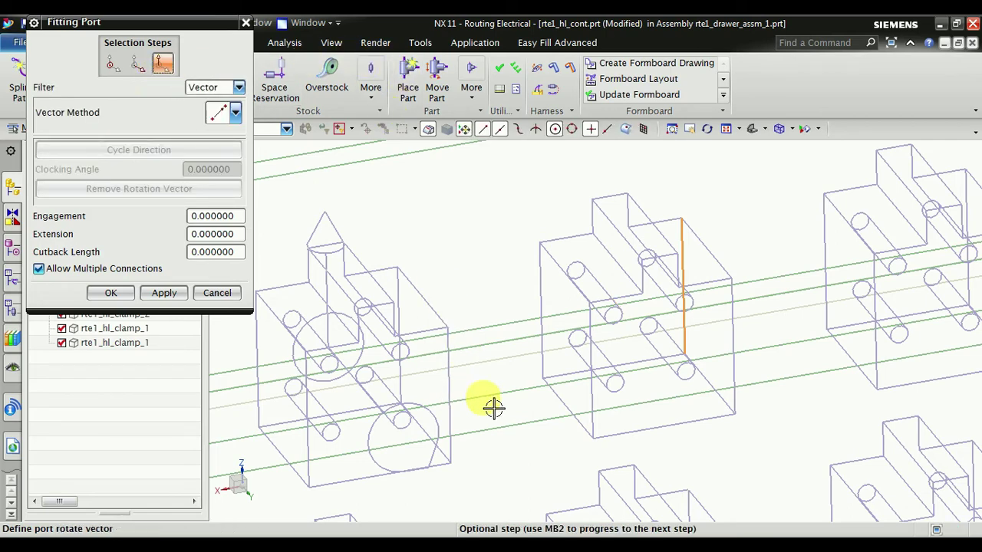
{"action": "left_click", "coordinate": [549, 383]}
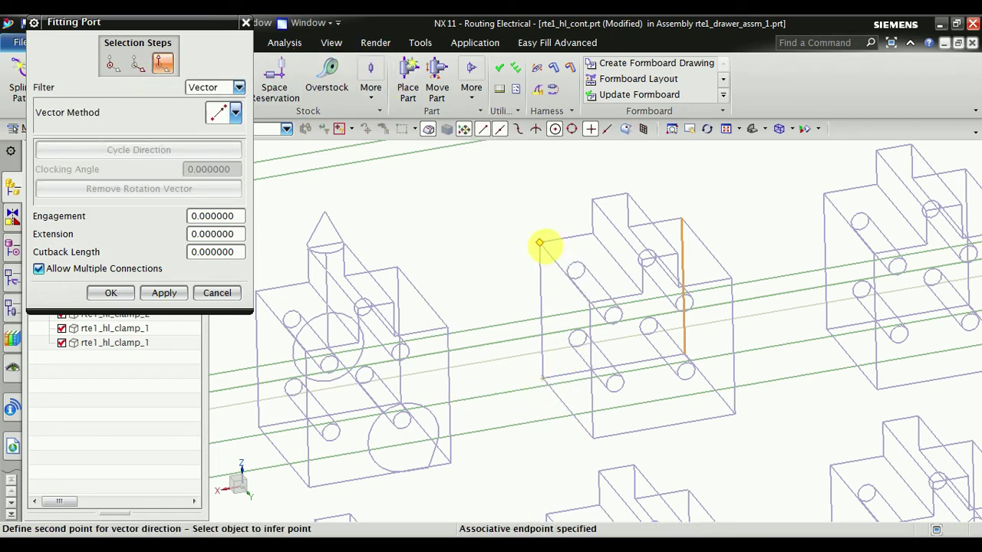
{"action": "left_click", "coordinate": [539, 243]}
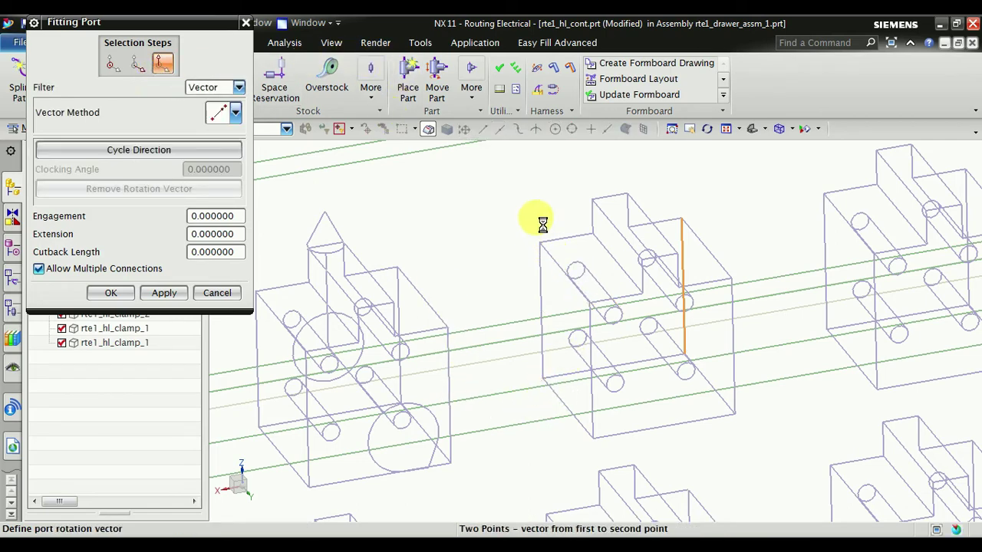
{"action": "left_click", "coordinate": [130, 299]}
Preview FITT_58032 shaded with edges, then select the Fitting group
{"action": "left_click", "coordinate": [150, 191]}
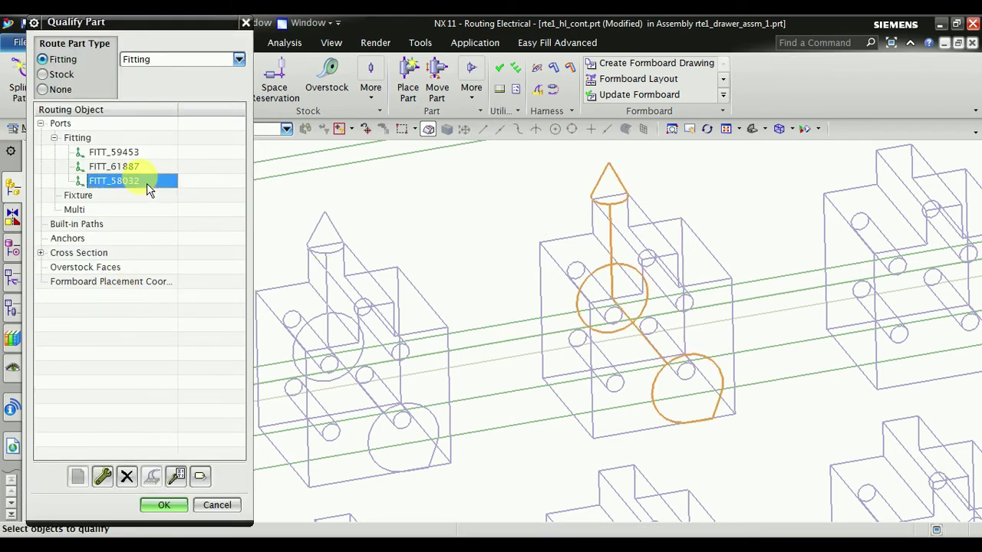
{"action": "left_click", "coordinate": [793, 129]}
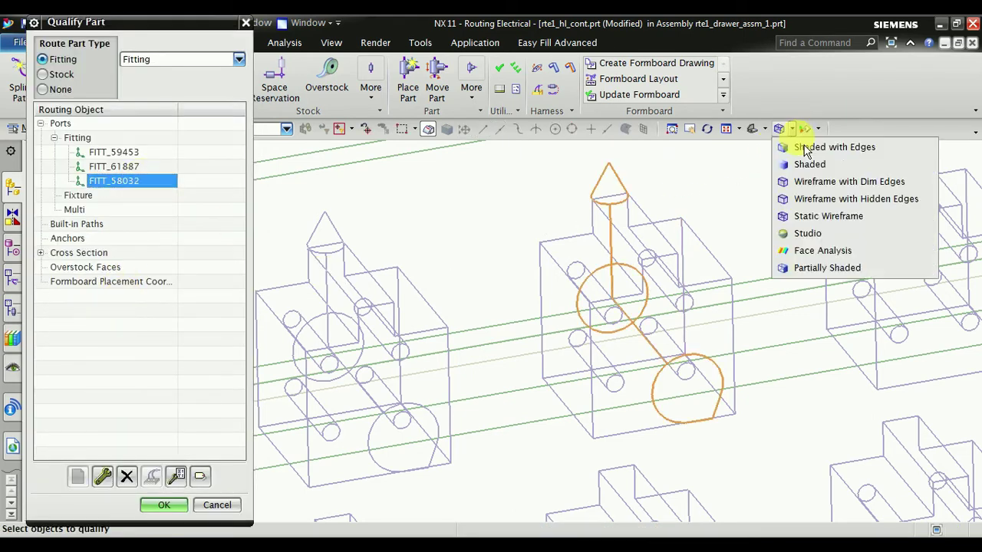
{"action": "left_click", "coordinate": [801, 143]}
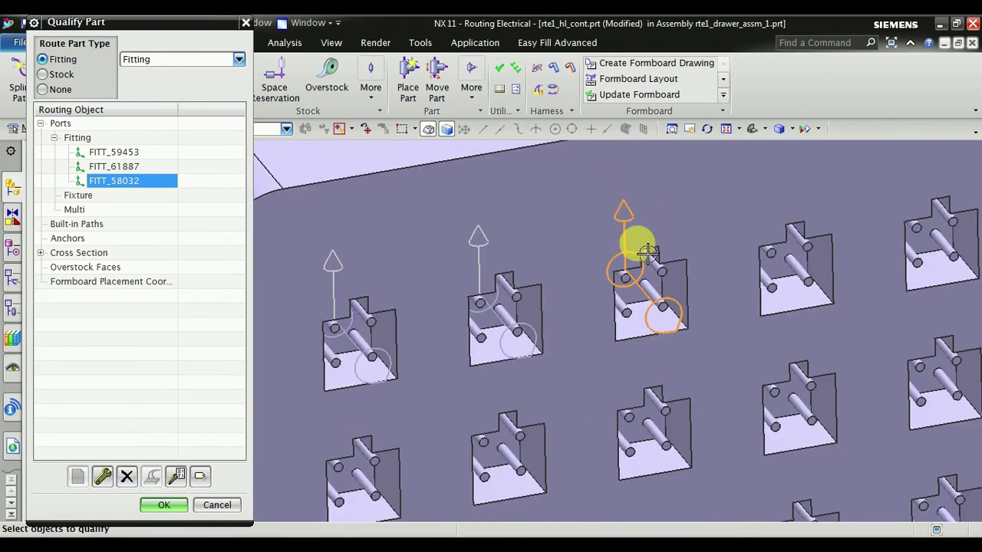
{"action": "mouse_move", "coordinate": [541, 261]}
{"action": "middle_mouse_down"}
{"action": "mouse_move", "coordinate": [566, 275]}
{"action": "mouse_move", "coordinate": [548, 263]}
{"action": "middle_mouse_up"}
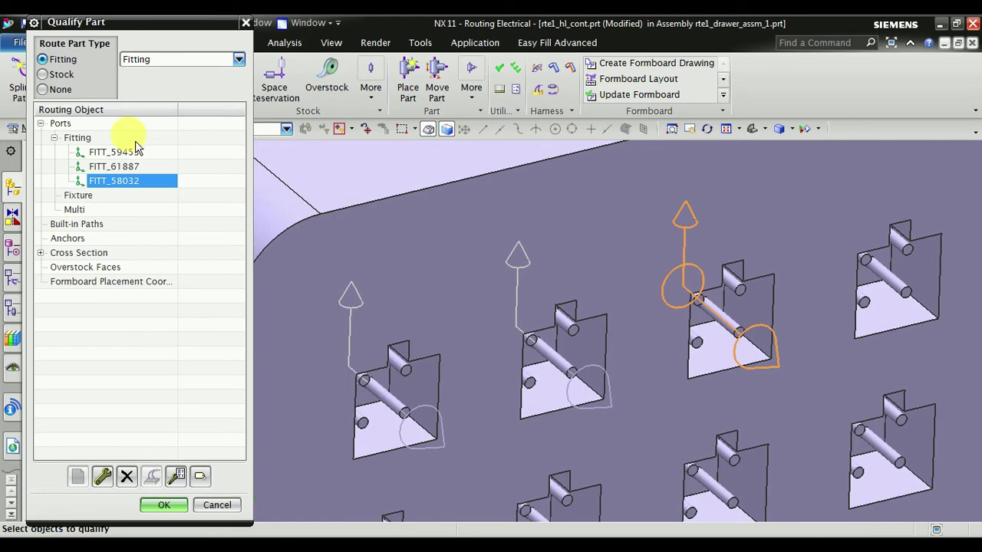
{"action": "left_click", "coordinate": [135, 141]}
{"action": "right_click", "coordinate": [135, 146]}
Start a fourth fitting port with its origin from two edges in wireframe
{"action": "left_click", "coordinate": [150, 151]}
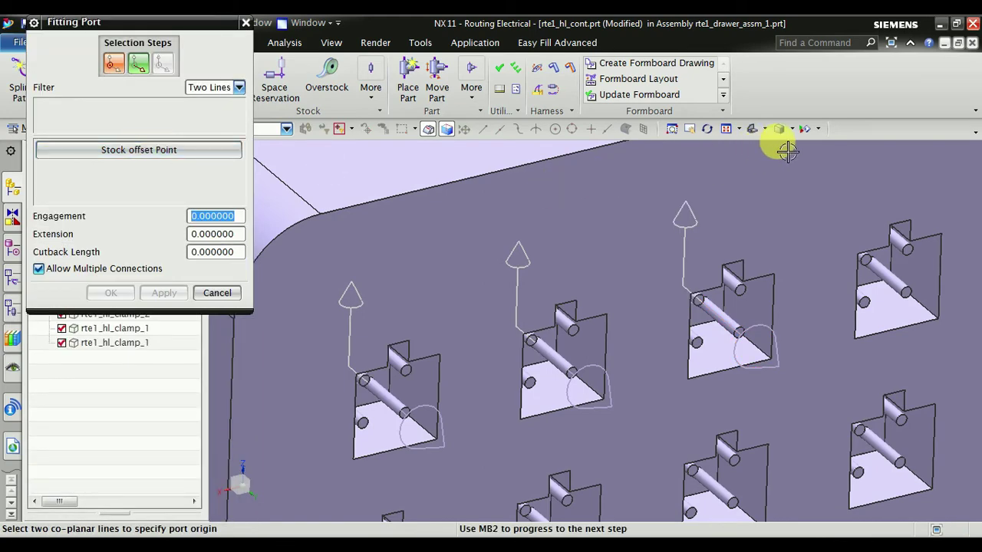
{"action": "left_click", "coordinate": [791, 129]}
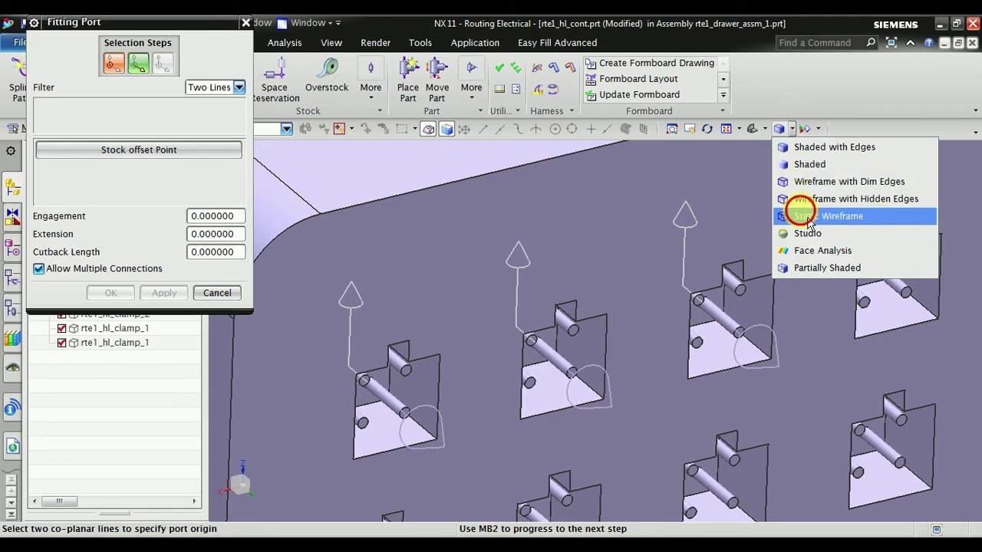
{"action": "left_click", "coordinate": [811, 219]}
{"action": "scroll", "coordinate": [766, 242], "scroll_direction": "up", "scroll_amount": 2}
{"action": "scroll", "coordinate": [829, 254], "scroll_direction": "up", "scroll_amount": 2}
{"action": "scroll", "coordinate": [813, 234], "scroll_direction": "up", "scroll_amount": 2}
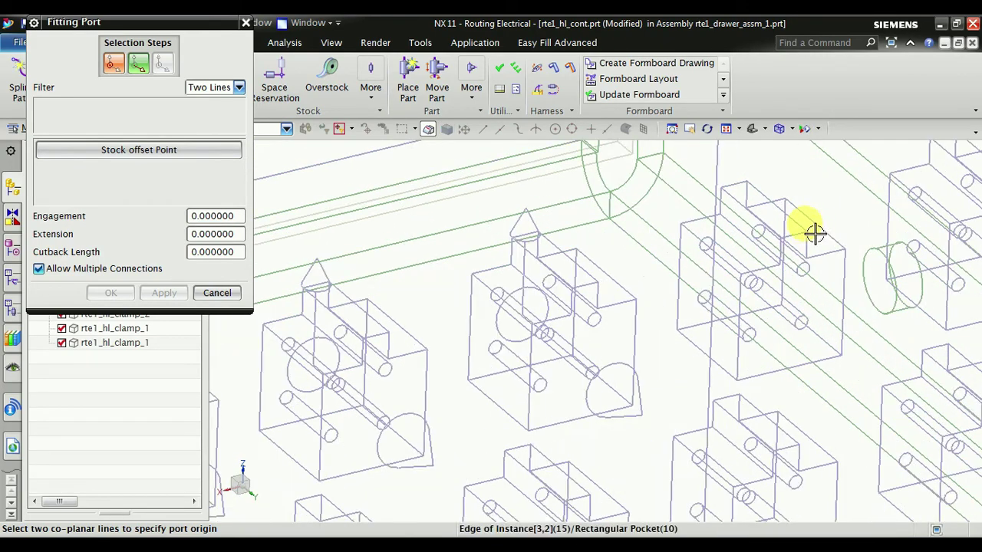
{"action": "scroll", "coordinate": [729, 268], "scroll_direction": "up", "scroll_amount": 1}
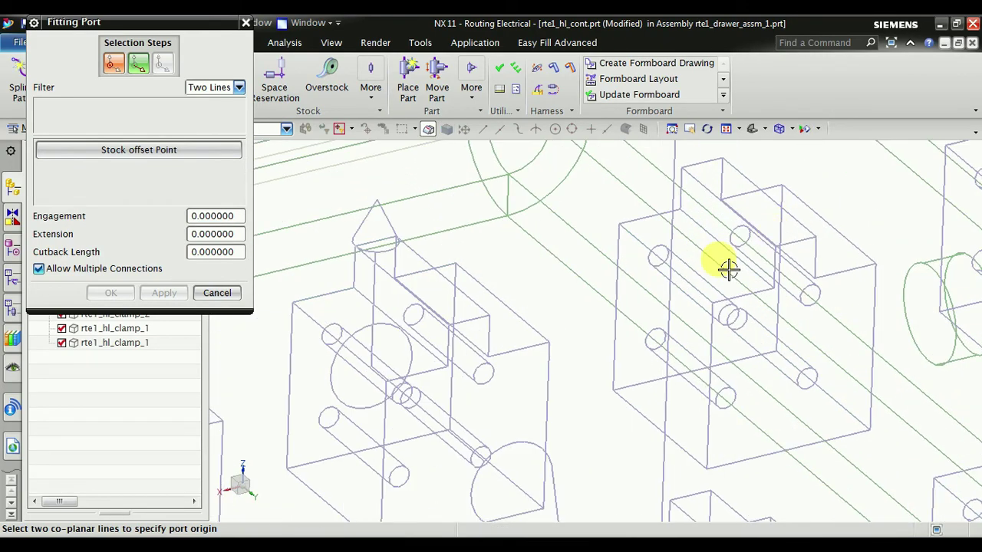
{"action": "left_click", "coordinate": [627, 341]}
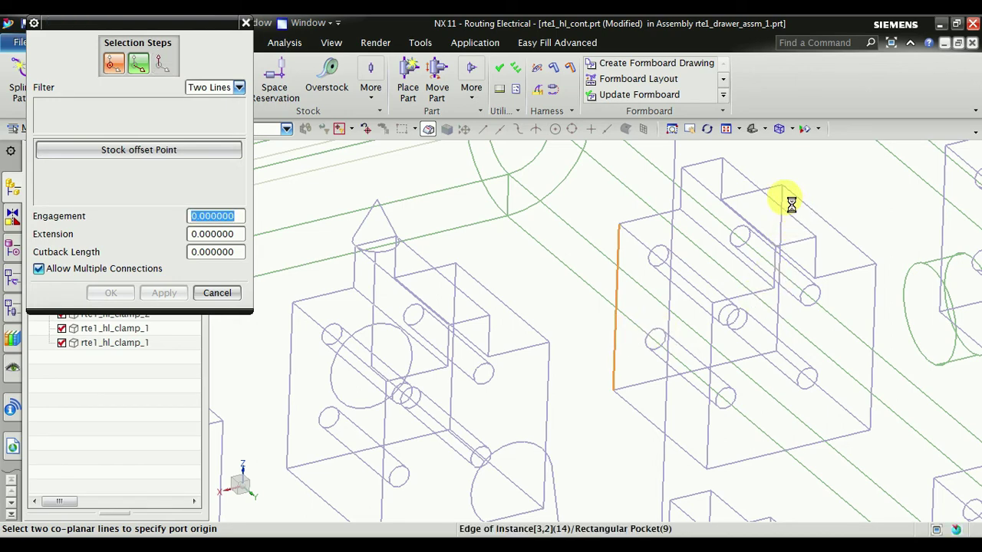
{"action": "left_click", "coordinate": [143, 84]}
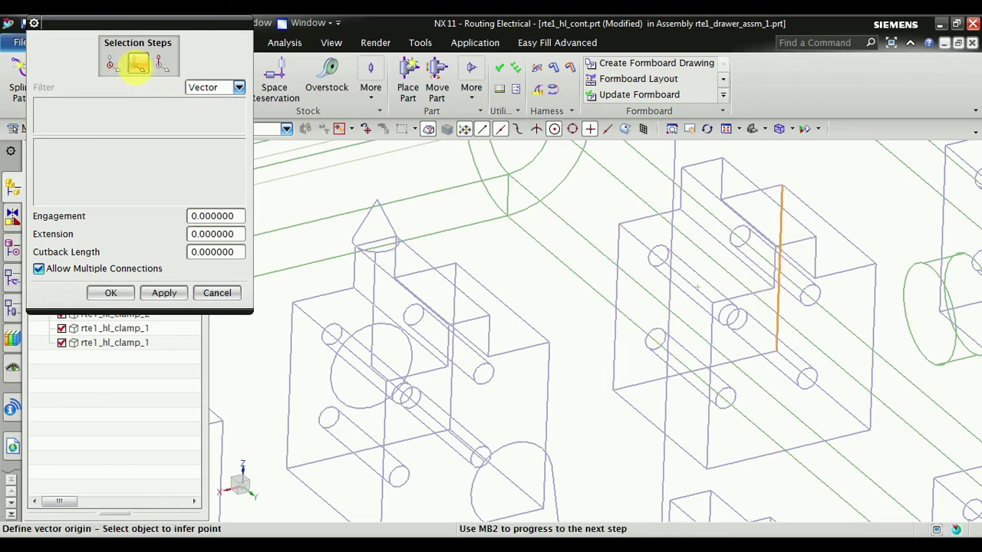
Flip the port's alignment, set a two-point rotation vector, and create FITT_58475
{"action": "left_click", "coordinate": [177, 151]}
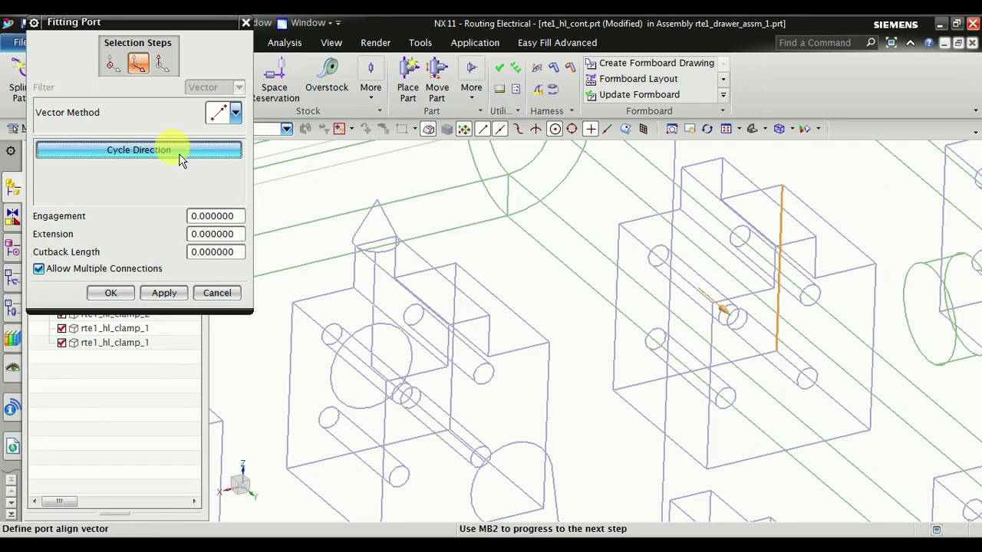
{"action": "left_click", "coordinate": [164, 77]}
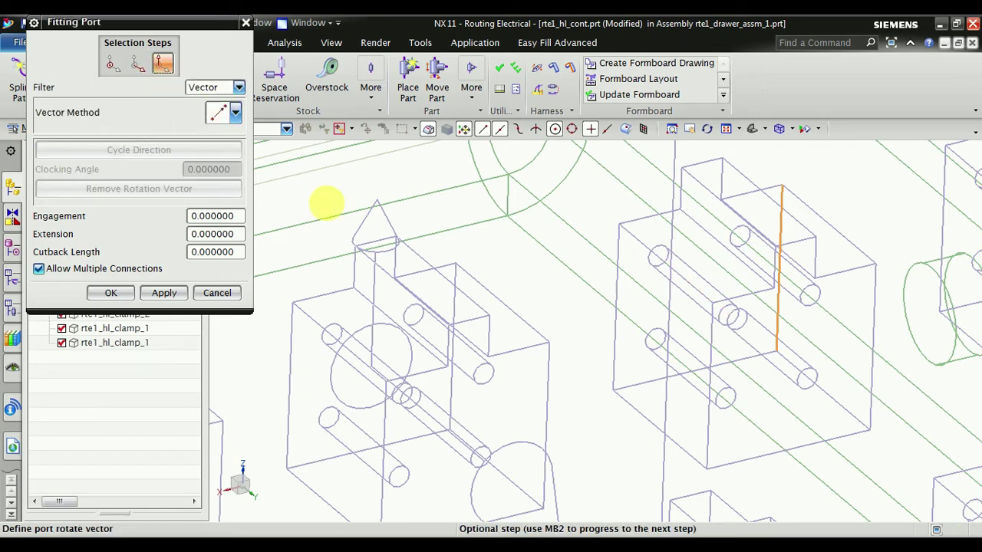
{"action": "left_click", "coordinate": [614, 391]}
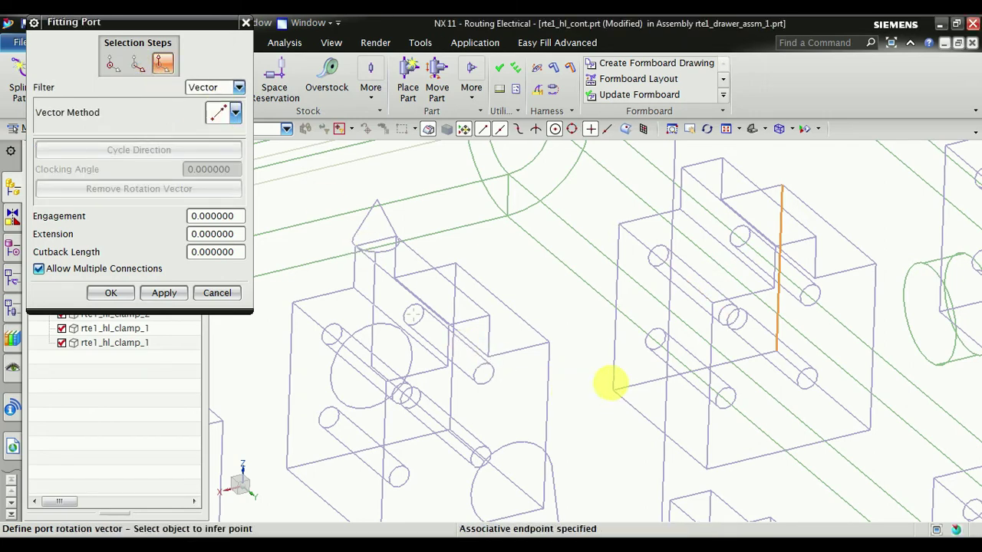
{"action": "left_click", "coordinate": [617, 230]}
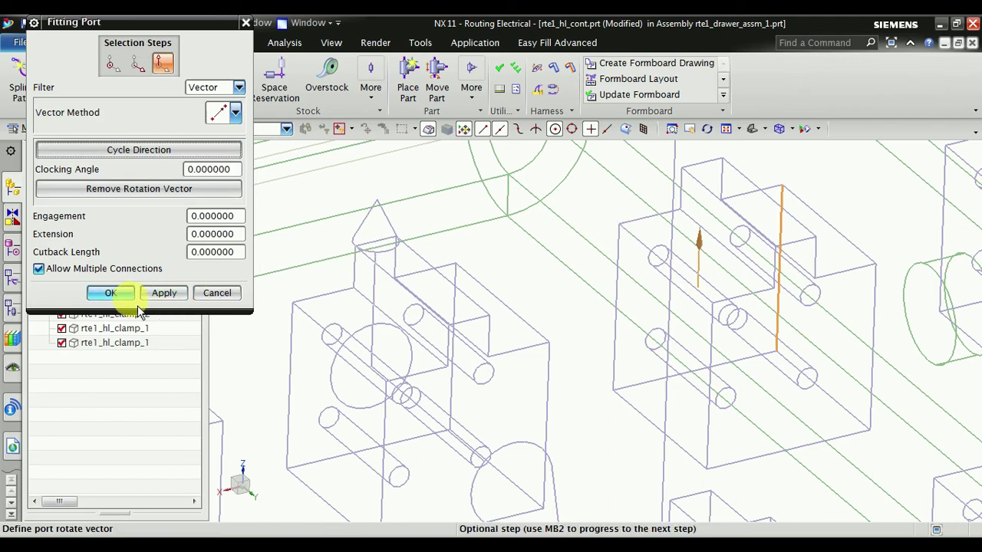
{"action": "left_click", "coordinate": [111, 293]}
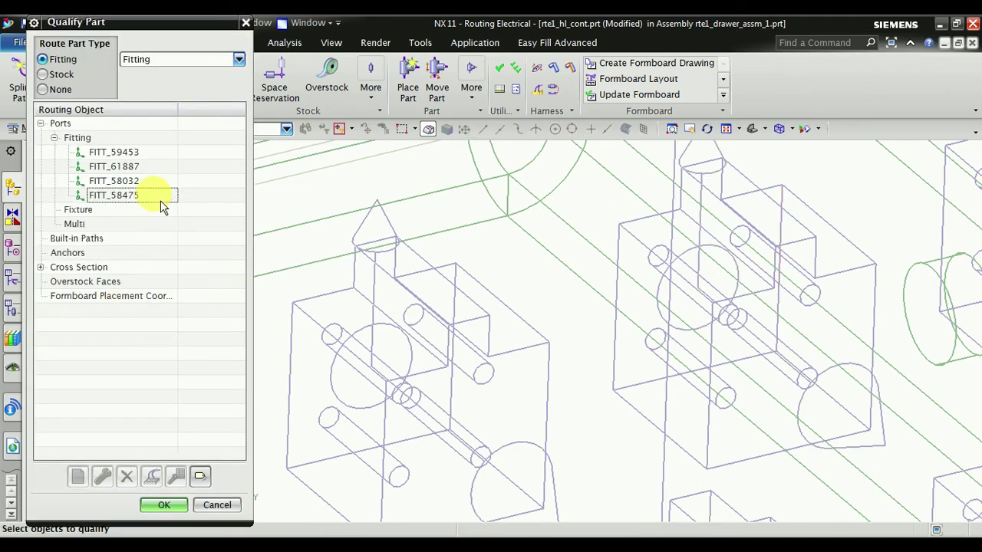
Preview FITT_58475's placement, then begin a fifth port from the Fitting group
{"action": "left_click", "coordinate": [161, 198]}
{"action": "scroll", "coordinate": [537, 268], "scroll_direction": "down", "scroll_amount": 3}
{"action": "scroll", "coordinate": [585, 278], "scroll_direction": "down", "scroll_amount": 2}
{"action": "scroll", "coordinate": [674, 251], "scroll_direction": "up", "scroll_amount": 2}
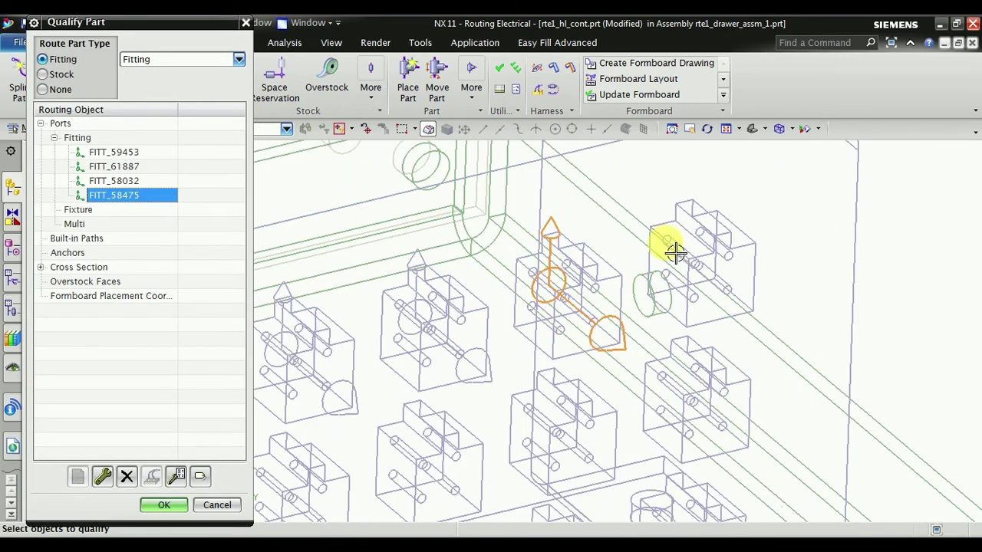
{"action": "scroll", "coordinate": [823, 225], "scroll_direction": "up", "scroll_amount": 2}
{"action": "scroll", "coordinate": [823, 226], "scroll_direction": "up", "scroll_amount": 2}
{"action": "left_click", "coordinate": [134, 138]}
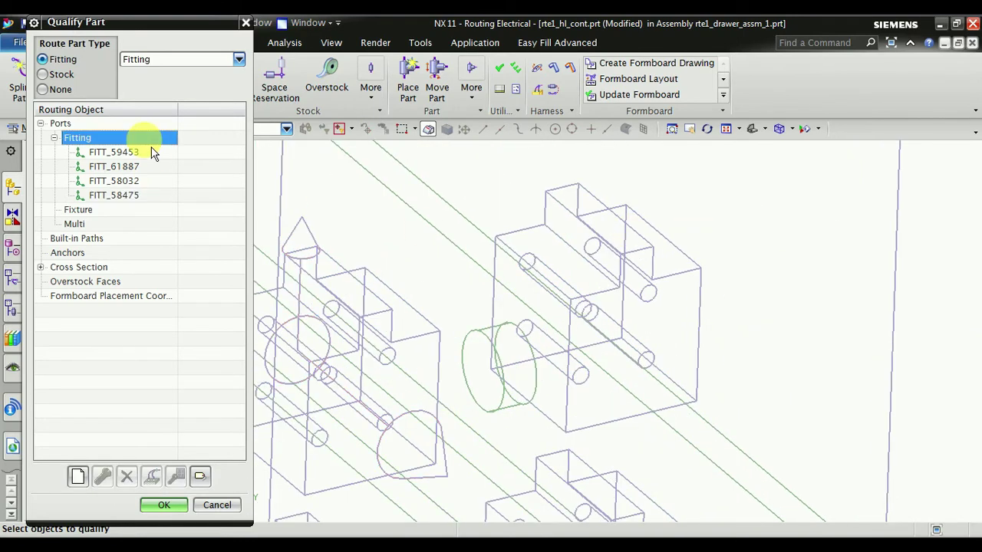
{"action": "left_click", "coordinate": [172, 150]}
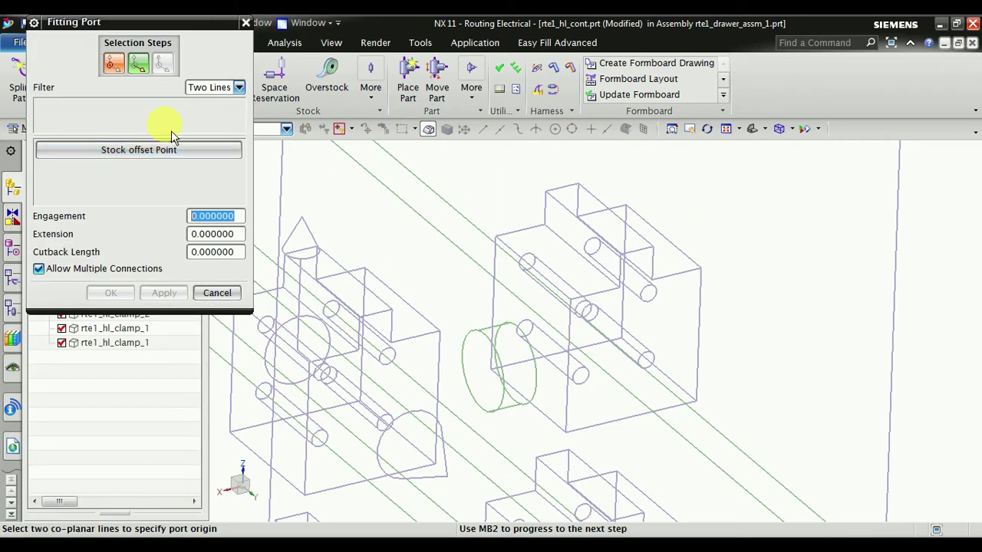
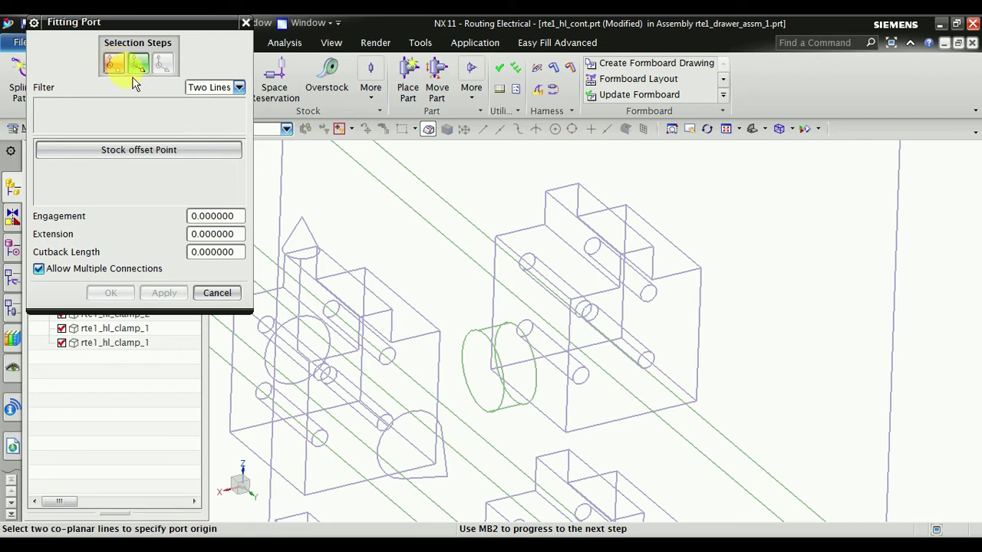
Create fitting port FITT_58053 on the clamp beside the green cylinder from two coplanar edges and a two-point rotation vector
{"action": "left_click", "coordinate": [505, 263]}
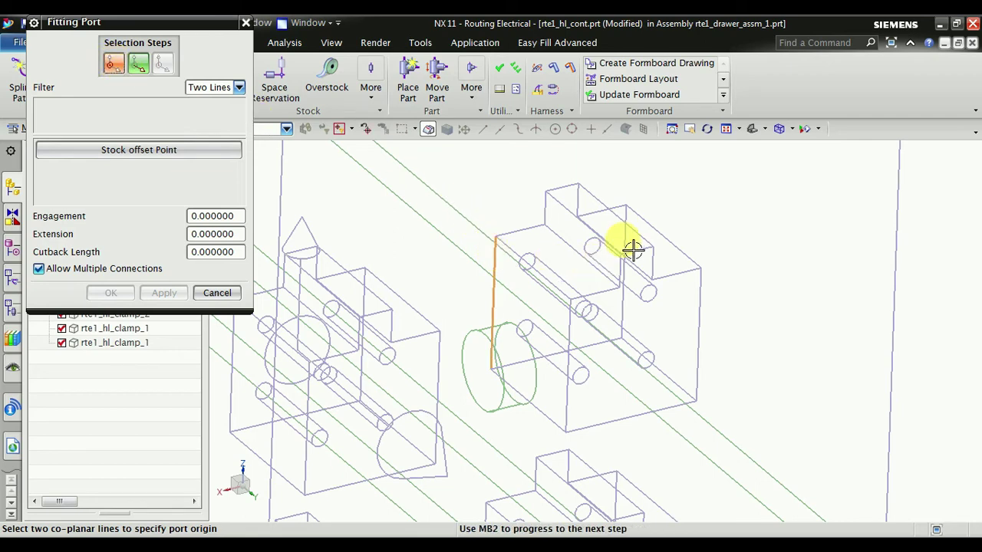
{"action": "left_click", "coordinate": [633, 218]}
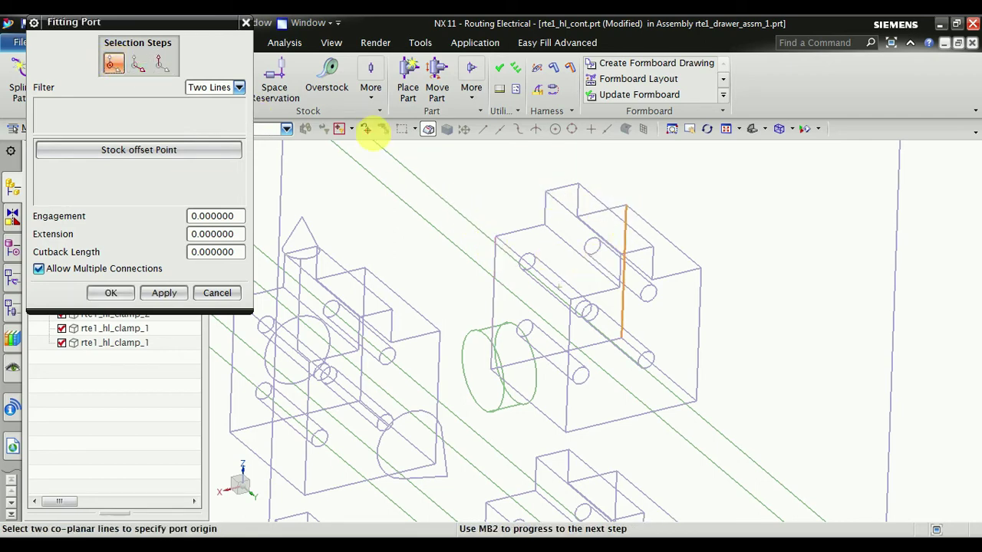
{"action": "left_click", "coordinate": [138, 68]}
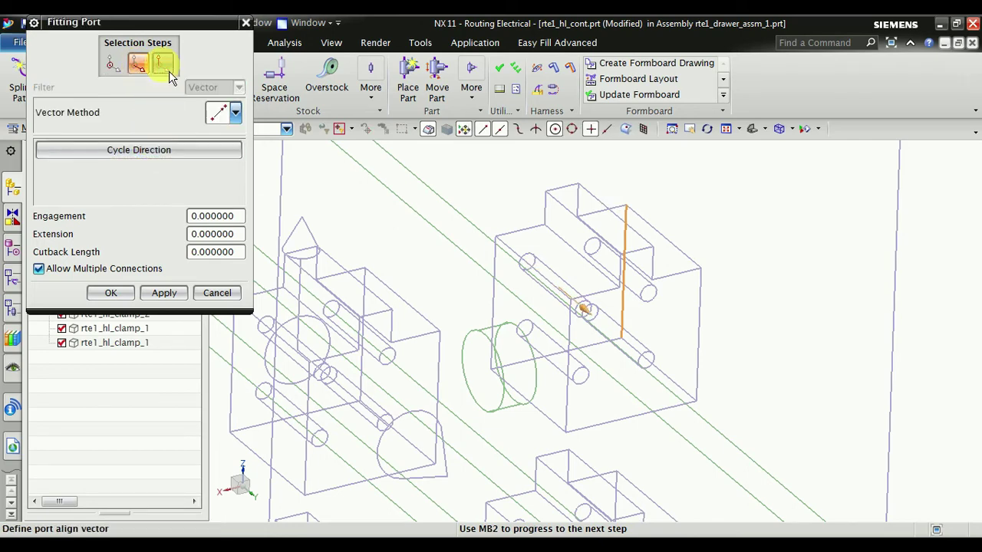
{"action": "left_click", "coordinate": [169, 70]}
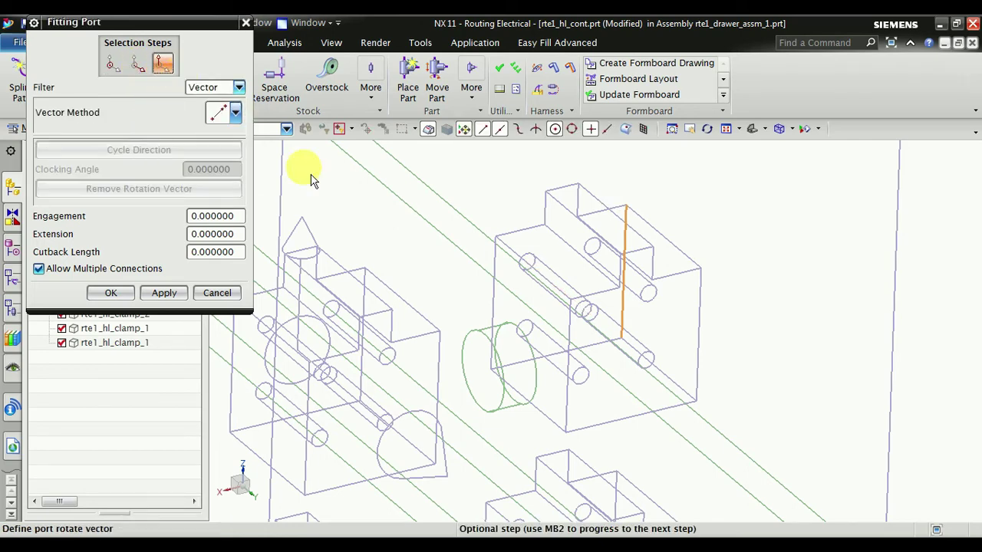
{"action": "left_click", "coordinate": [505, 375]}
{"action": "left_click", "coordinate": [500, 244]}
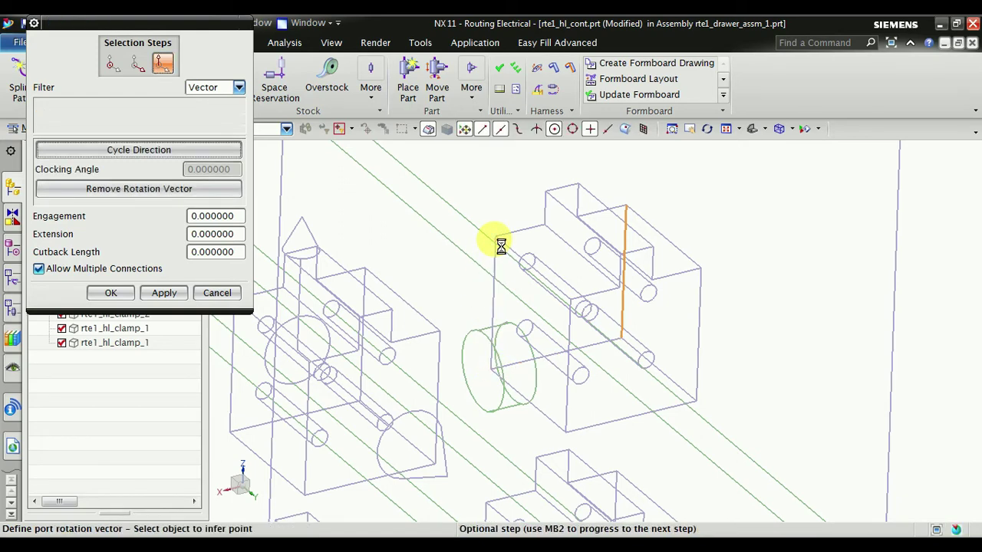
{"action": "left_click", "coordinate": [115, 295]}
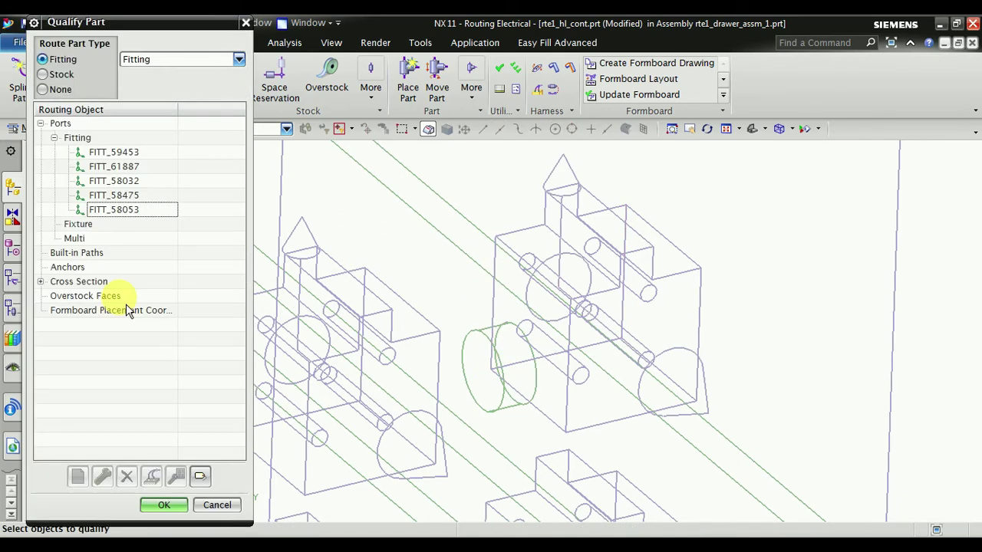
Highlight FITT_58053 and display the model as Shaded with Edges
{"action": "left_click", "coordinate": [141, 211]}
{"action": "scroll", "coordinate": [802, 220], "scroll_direction": "down", "scroll_amount": 5}
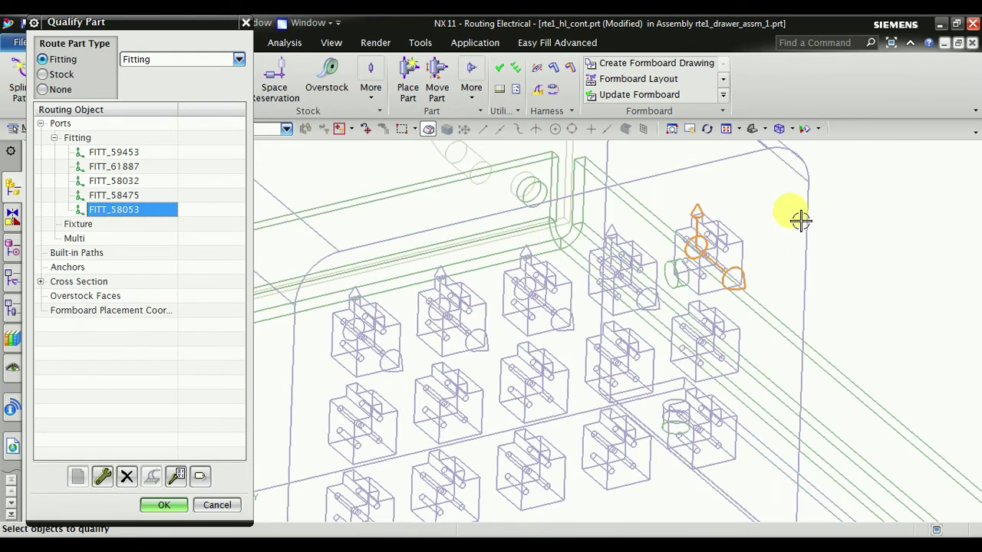
{"action": "left_click", "coordinate": [792, 128]}
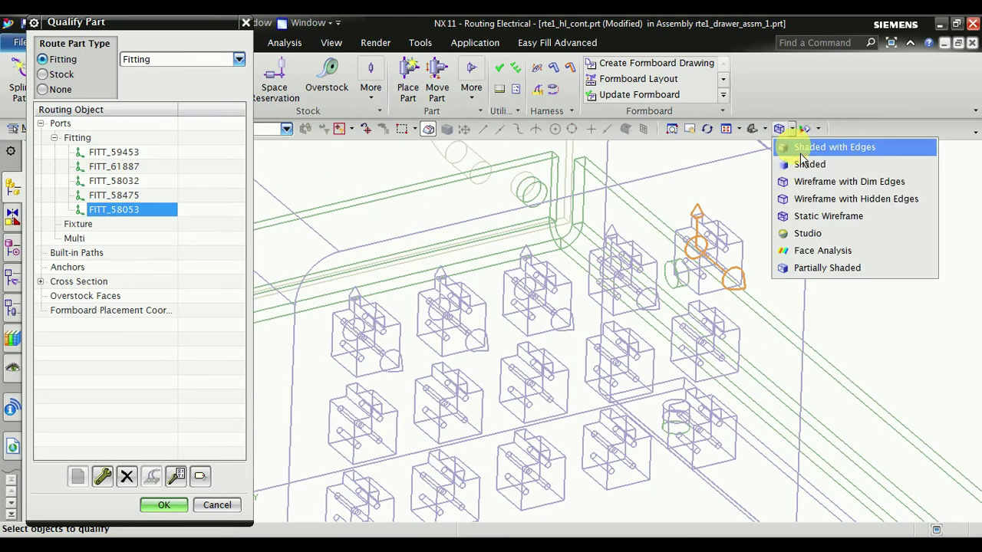
{"action": "left_click", "coordinate": [813, 144]}
Inspect ports FITT_59453, FITT_61887, FITT_58032, FITT_58475 and FITT_58053, then start a new fitting port
{"action": "left_click", "coordinate": [165, 153]}
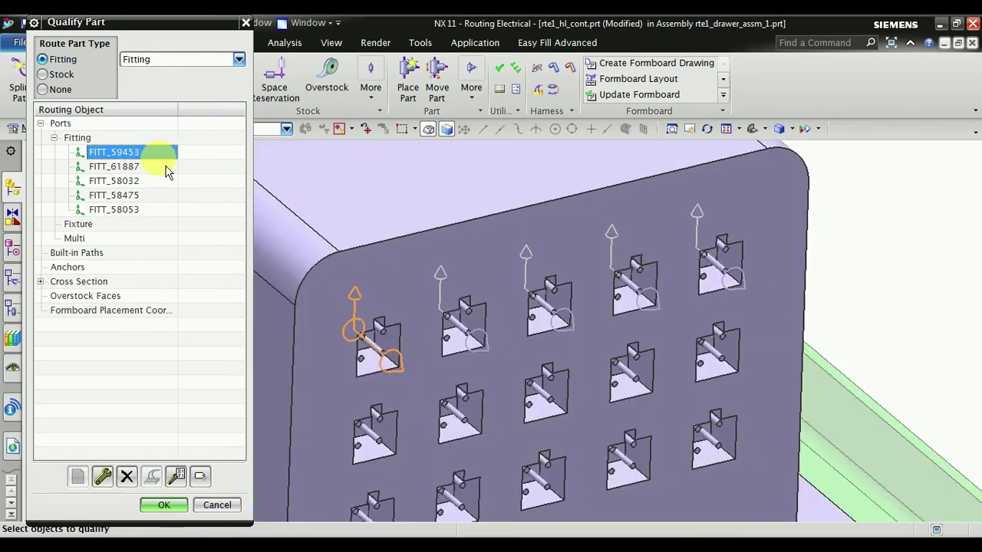
{"action": "left_click", "coordinate": [167, 167]}
{"action": "left_click", "coordinate": [169, 181]}
{"action": "left_click", "coordinate": [169, 196]}
{"action": "left_click", "coordinate": [171, 210]}
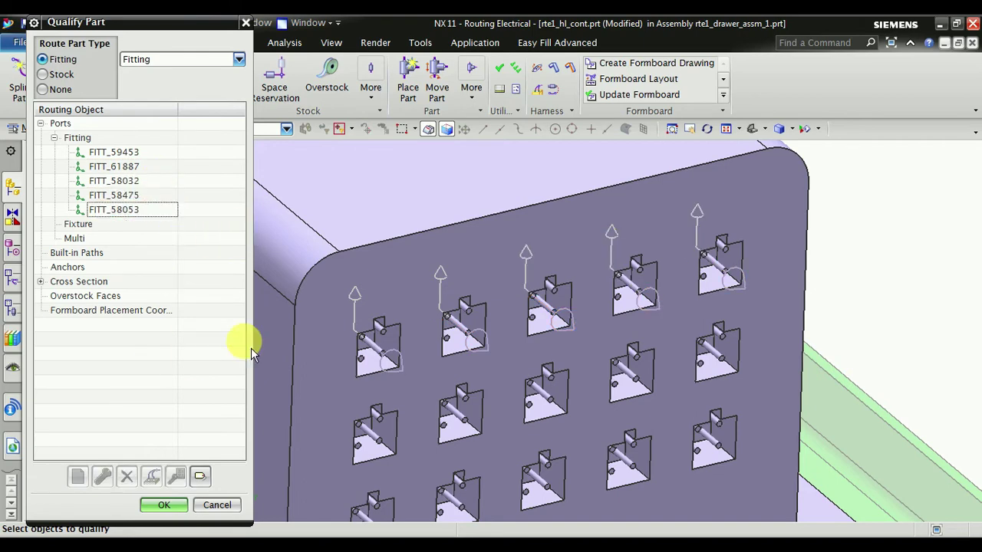
{"action": "scroll", "coordinate": [291, 345], "scroll_direction": "down", "scroll_amount": 3}
{"action": "scroll", "coordinate": [449, 335], "scroll_direction": "up", "scroll_amount": 5}
{"action": "scroll", "coordinate": [466, 386], "scroll_direction": "up", "scroll_amount": 3}
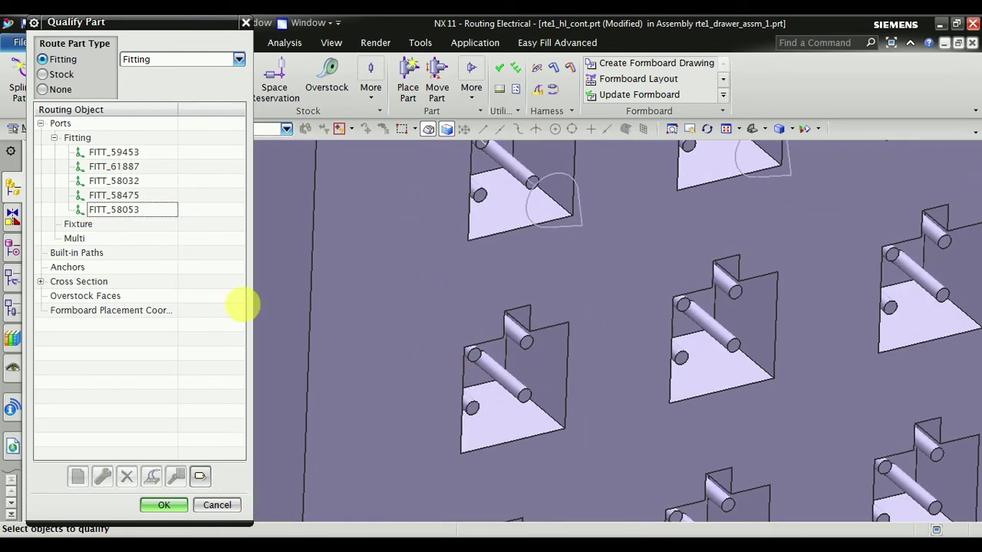
{"action": "right_click", "coordinate": [126, 141]}
{"action": "left_click", "coordinate": [137, 151]}
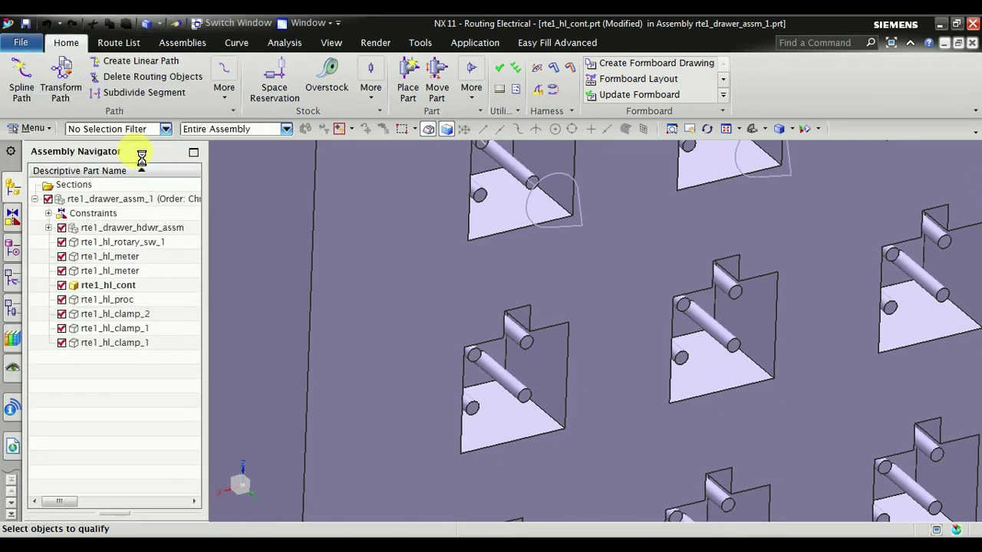
Return to Static Wireframe and create fitting port FITT_58429 on the next clamp
{"action": "left_click", "coordinate": [791, 129]}
{"action": "left_click", "coordinate": [801, 216]}
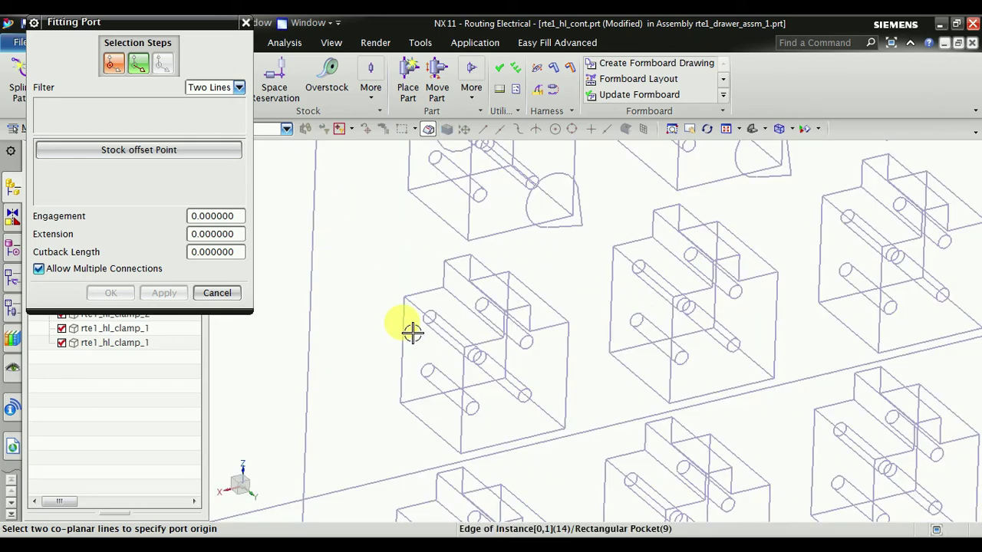
{"action": "left_click", "coordinate": [412, 332]}
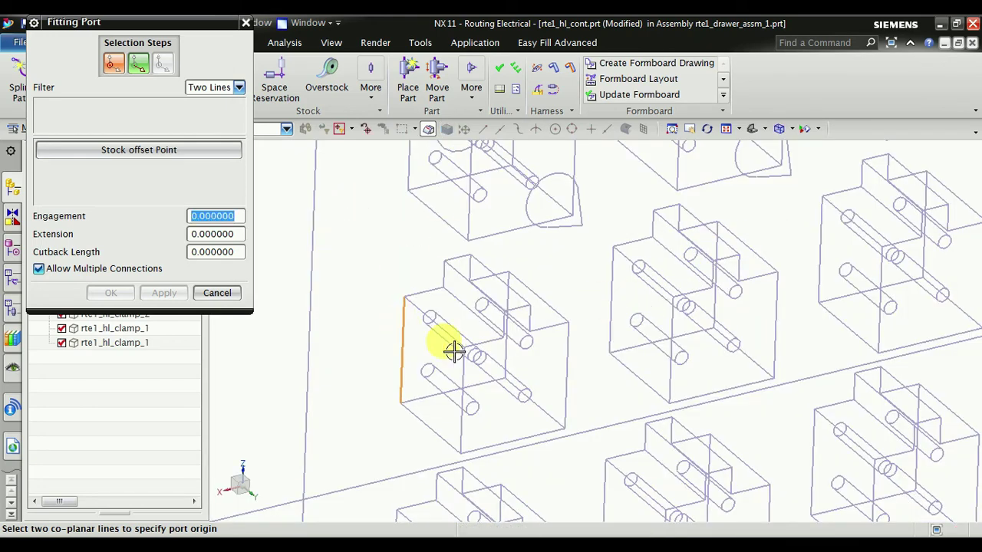
{"action": "left_click", "coordinate": [515, 362]}
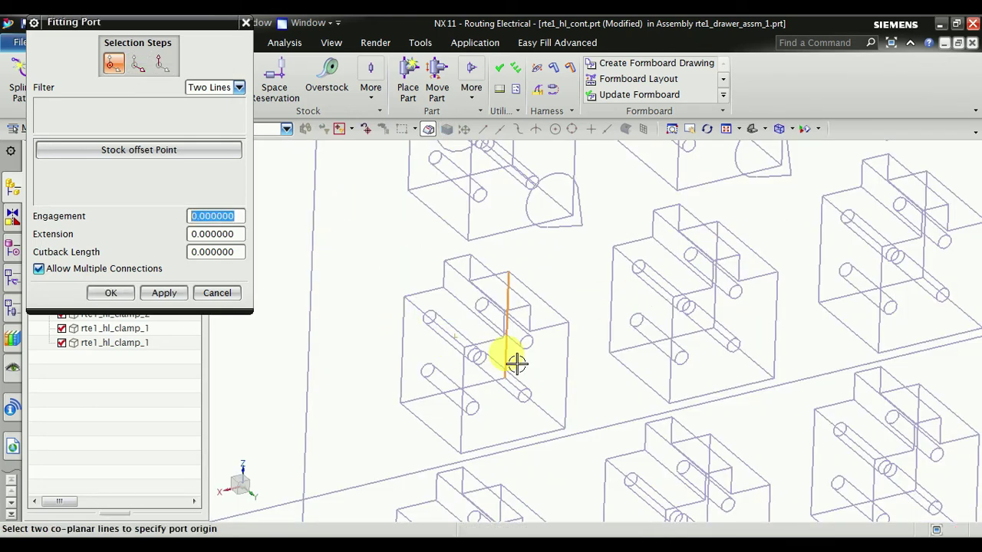
{"action": "left_click", "coordinate": [139, 64]}
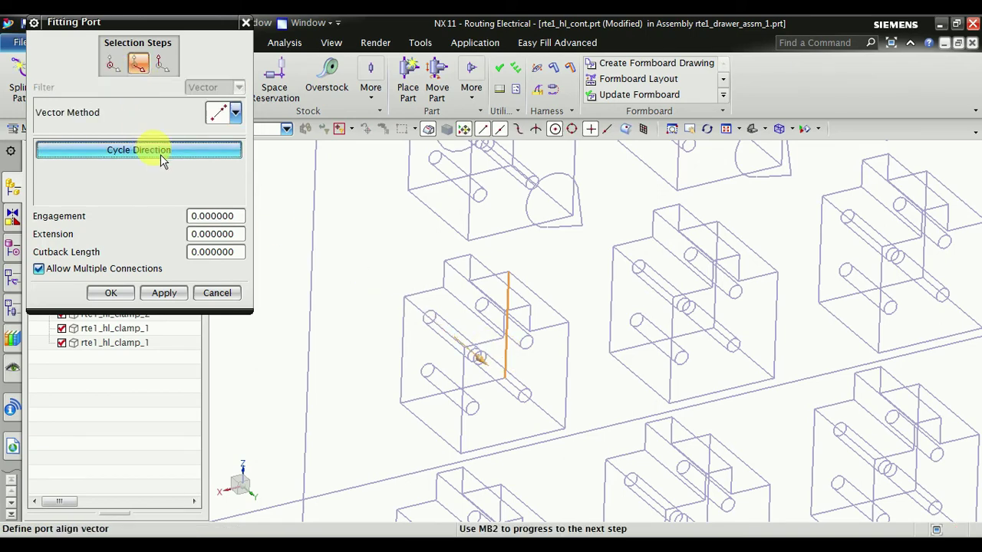
{"action": "left_click", "coordinate": [163, 64]}
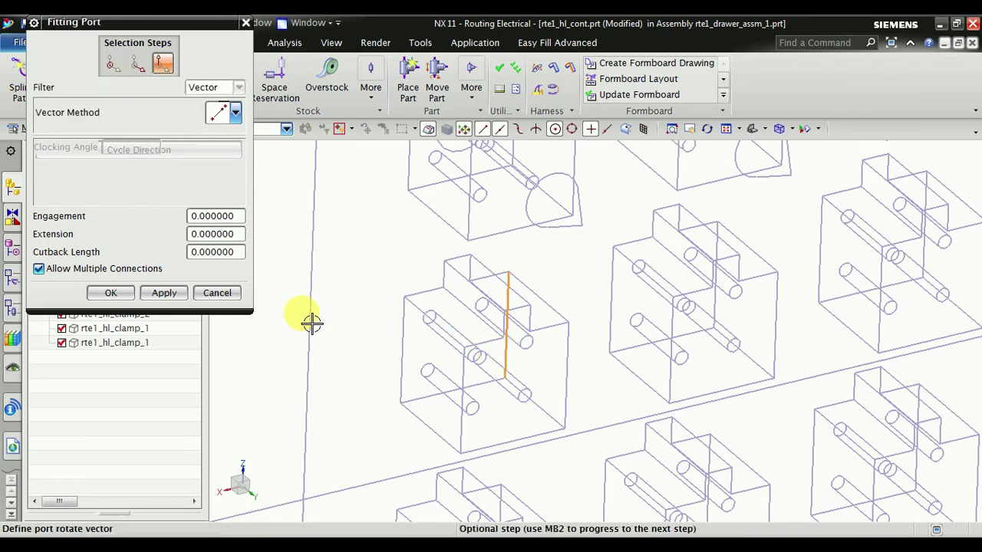
{"action": "left_click", "coordinate": [400, 402]}
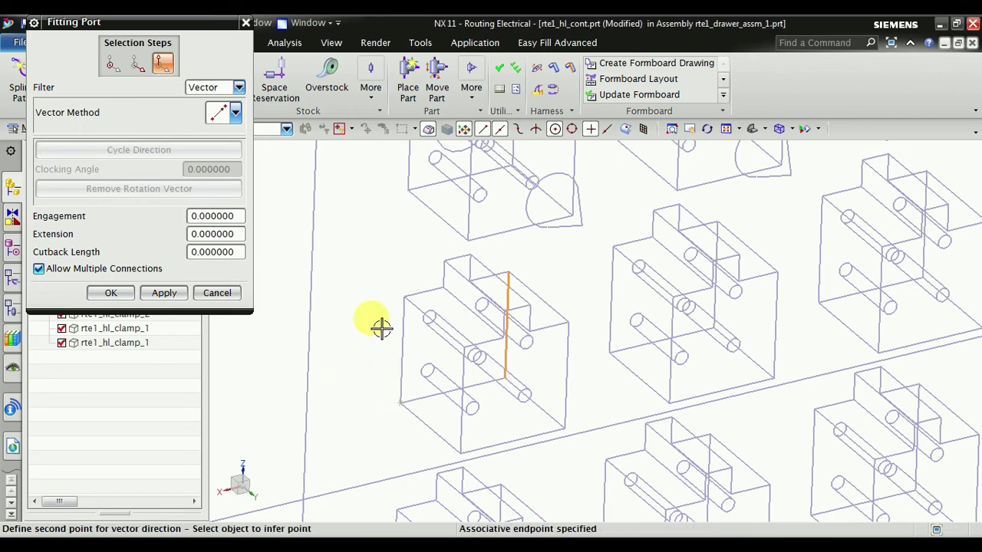
{"action": "left_click", "coordinate": [414, 307]}
{"action": "left_click", "coordinate": [132, 299]}
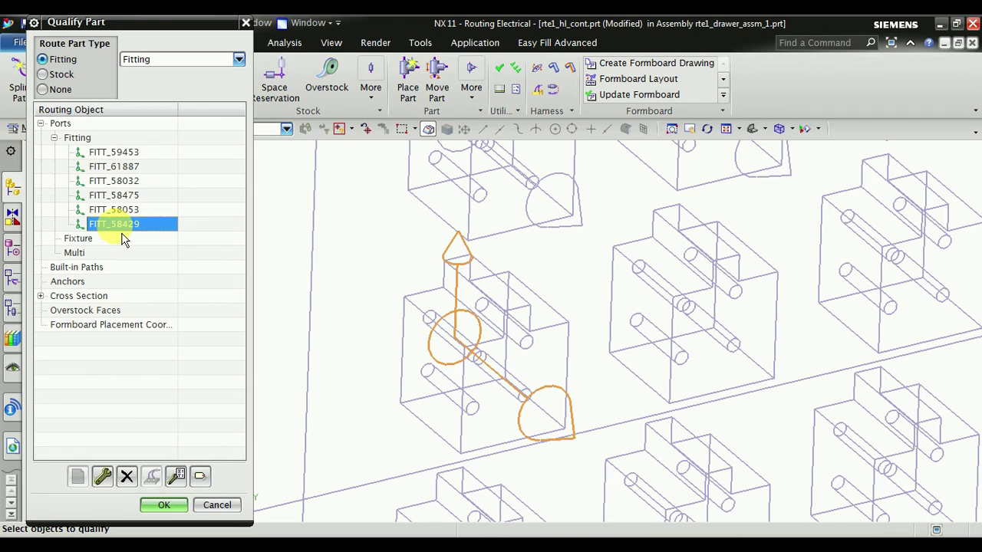
Create fitting port FITT_57331 on the right-hand clamp with origin edges and a two-point rotation vector
{"action": "left_click", "coordinate": [213, 299]}
{"action": "left_click", "coordinate": [134, 136]}
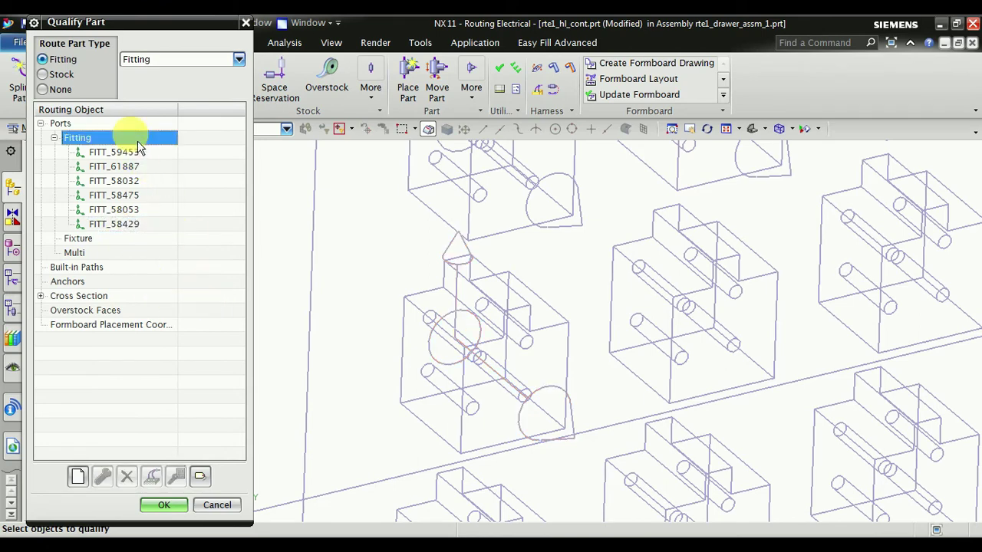
{"action": "double_click", "coordinate": [133, 137]}
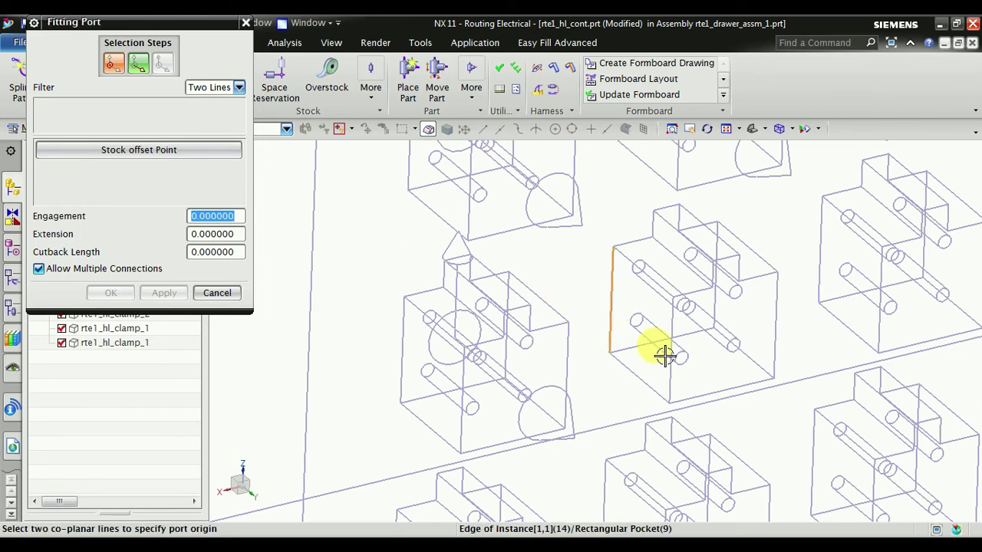
{"action": "left_click", "coordinate": [726, 315]}
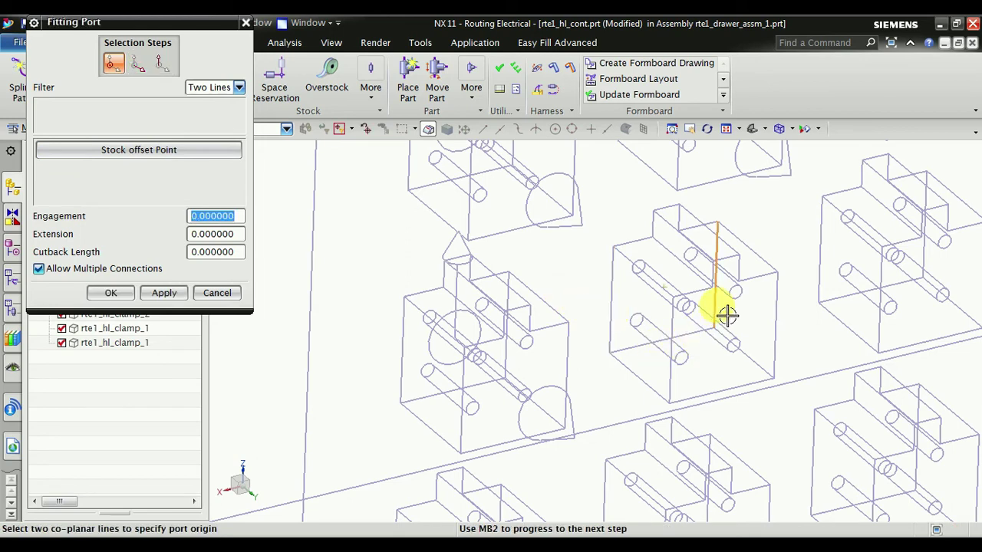
{"action": "left_click", "coordinate": [140, 80]}
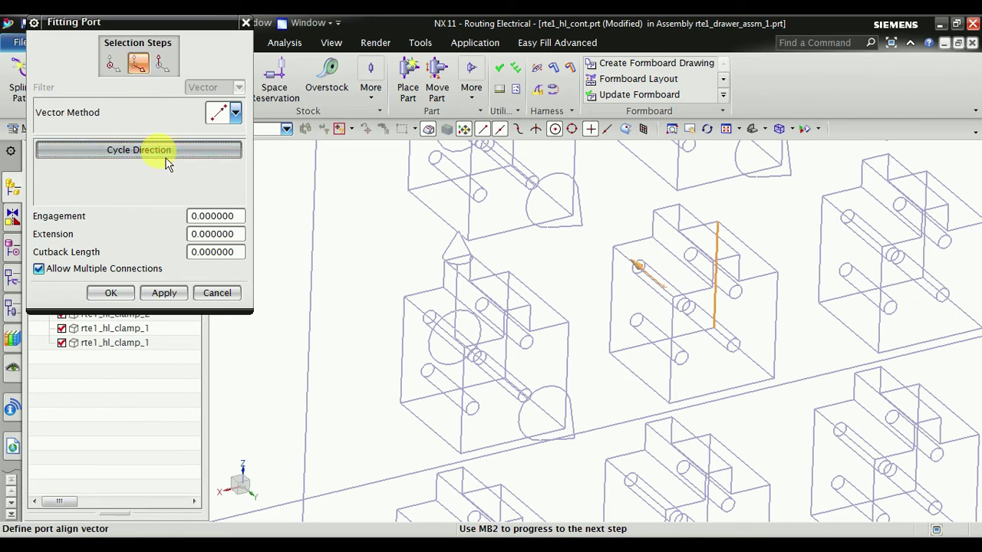
{"action": "left_click", "coordinate": [162, 63]}
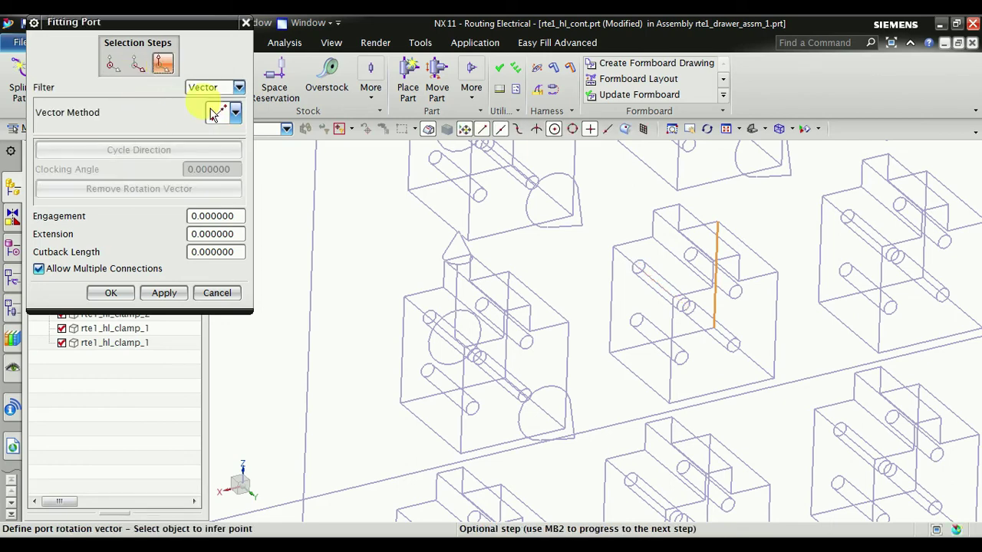
{"action": "left_click", "coordinate": [618, 360]}
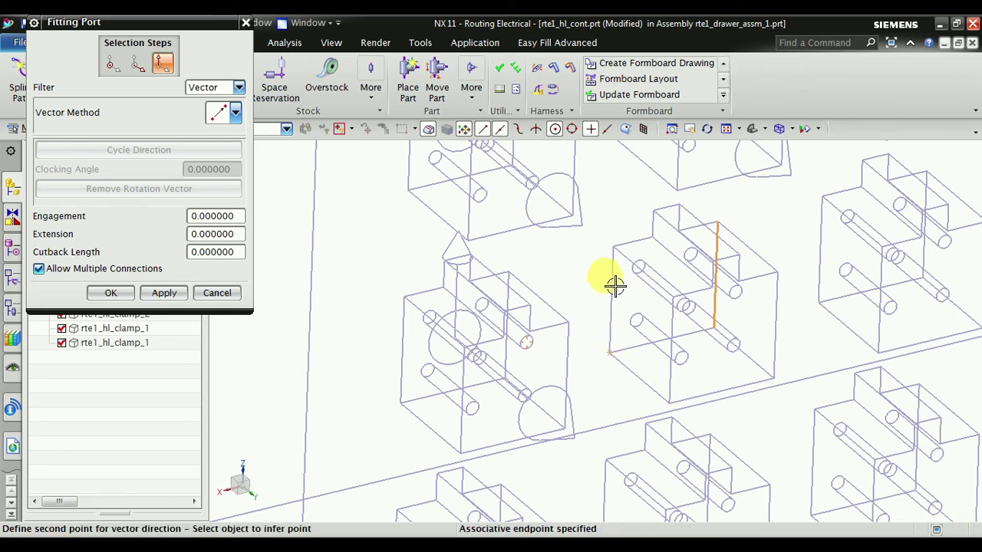
{"action": "left_click", "coordinate": [616, 259]}
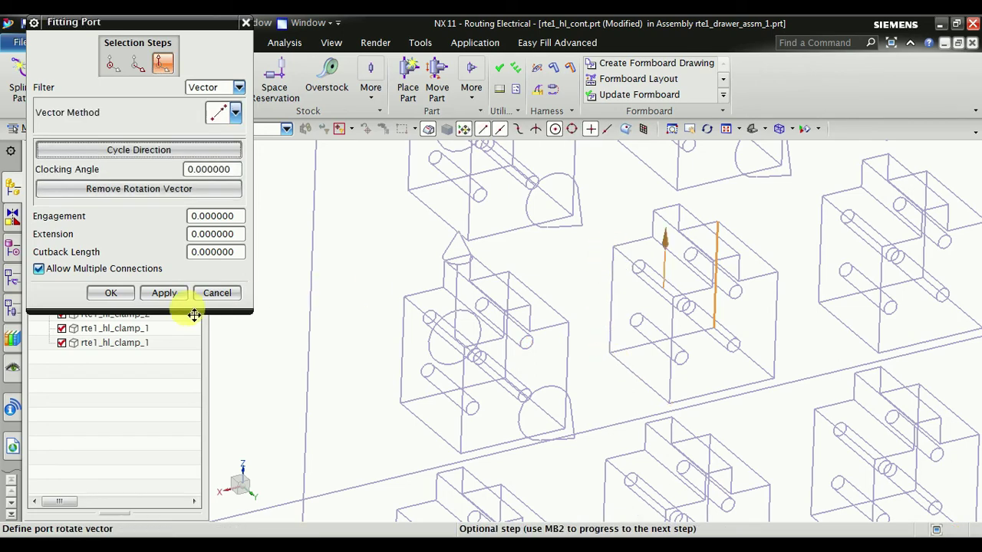
{"action": "left_click", "coordinate": [127, 295]}
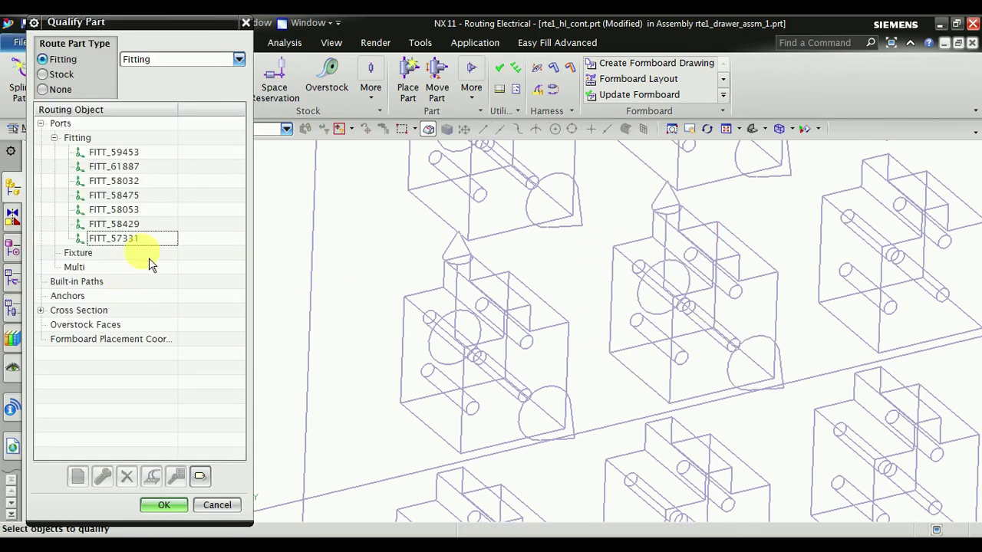
Clear the port selection and begin a new port under the Fitting group
{"action": "left_click", "coordinate": [184, 391]}
{"action": "scroll", "coordinate": [345, 376], "scroll_direction": "down", "scroll_amount": 3}
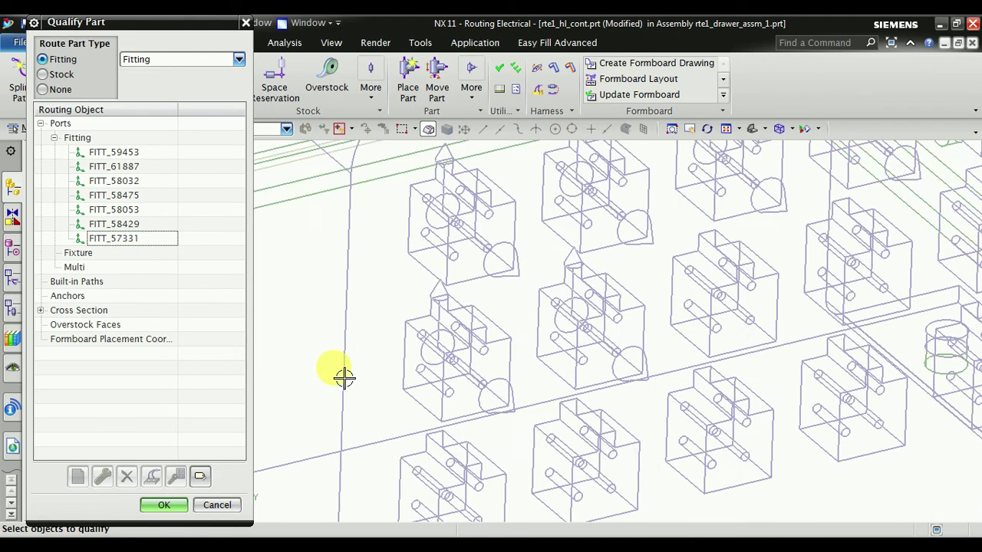
{"action": "scroll", "coordinate": [613, 342], "scroll_direction": "up", "scroll_amount": 3}
{"action": "scroll", "coordinate": [626, 340], "scroll_direction": "up", "scroll_amount": 2}
{"action": "scroll", "coordinate": [674, 319], "scroll_direction": "up", "scroll_amount": 2}
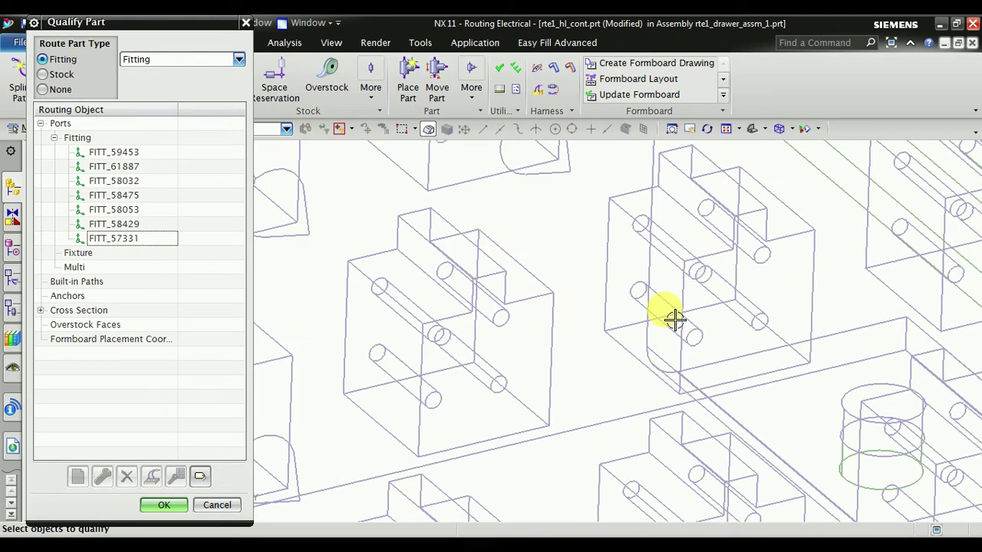
{"action": "left_click", "coordinate": [148, 143]}
{"action": "left_click", "coordinate": [158, 154]}
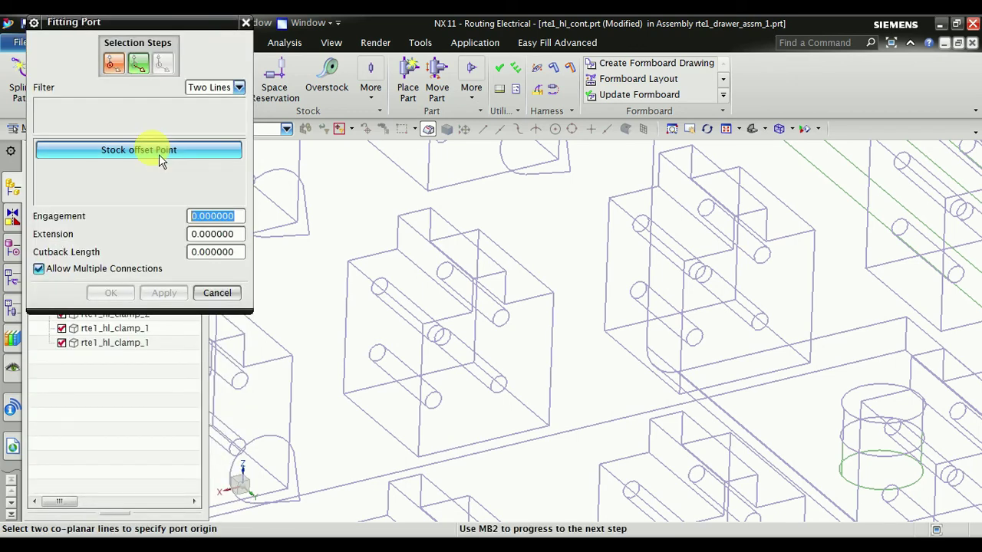
Define FITT_70168 from two parallel pocket edges and an upward two-point rotation vector
{"action": "left_click", "coordinate": [350, 317]}
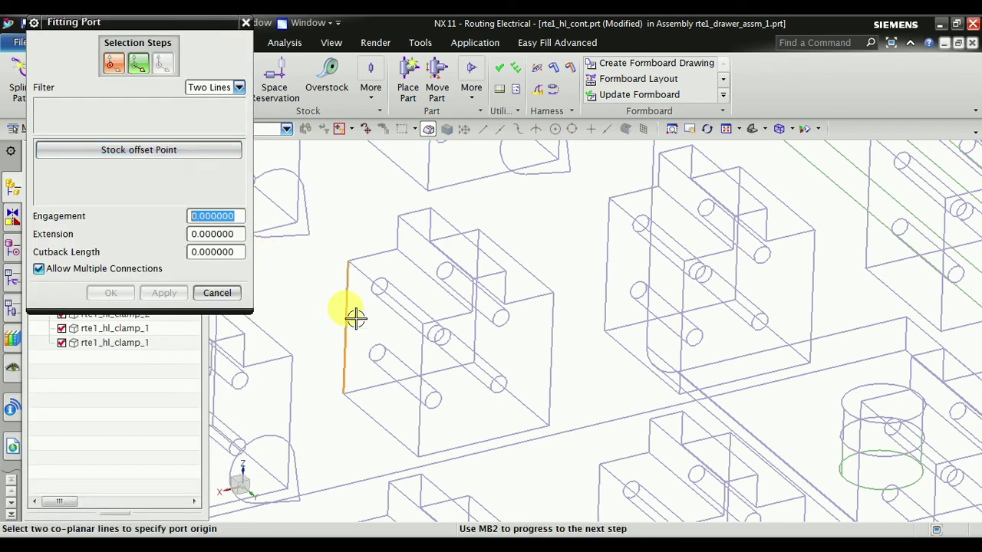
{"action": "left_click", "coordinate": [479, 337]}
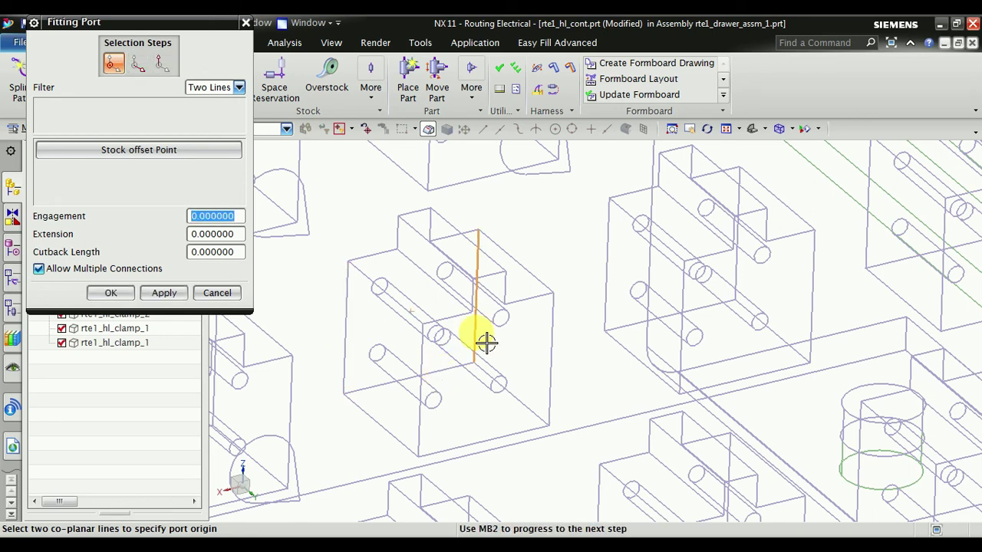
{"action": "middle_click", "coordinate": [148, 85]}
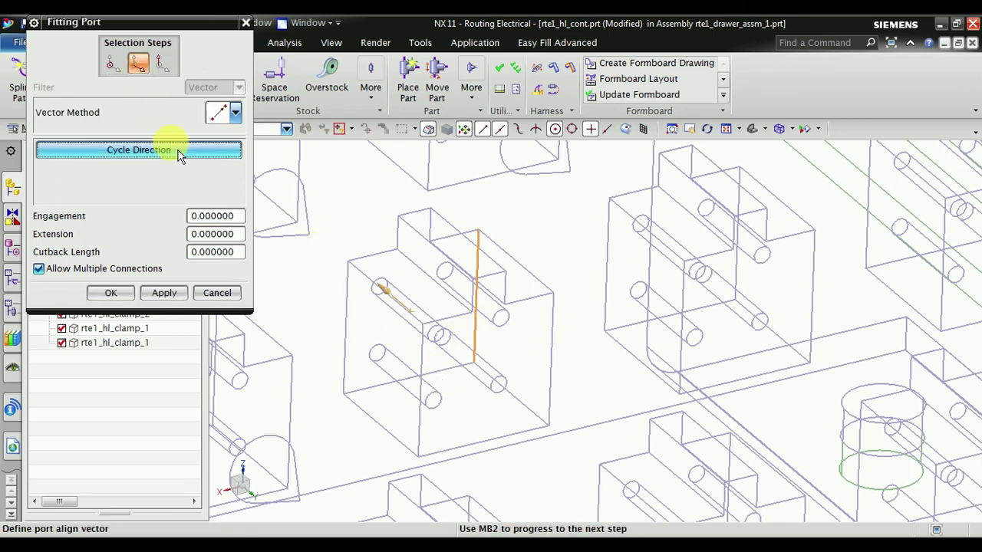
{"action": "left_click", "coordinate": [168, 74]}
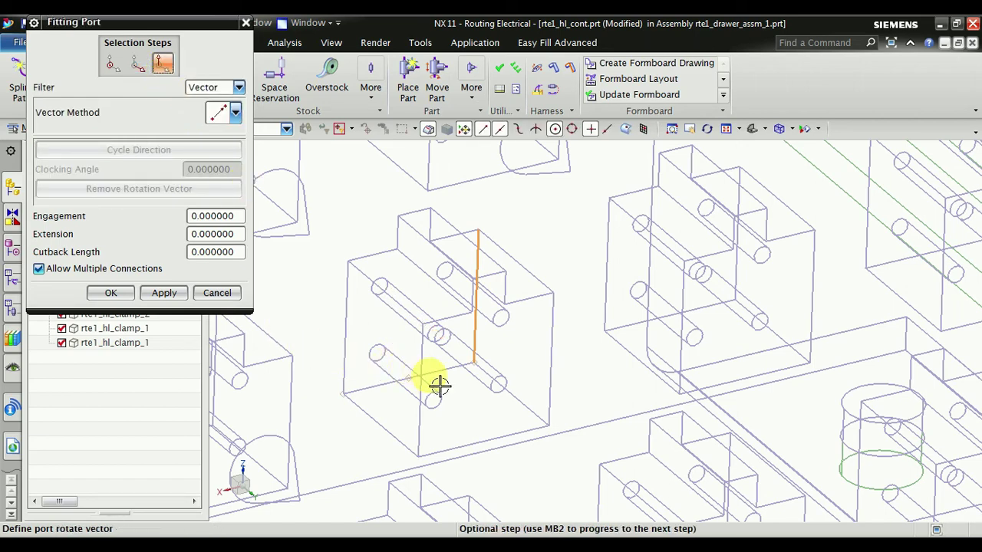
{"action": "left_click", "coordinate": [413, 380]}
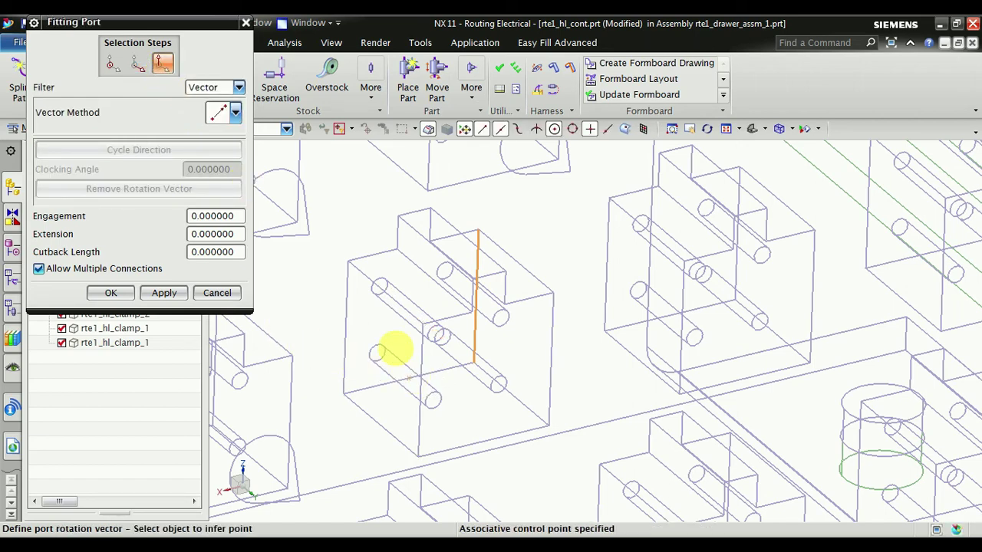
{"action": "left_click", "coordinate": [424, 221]}
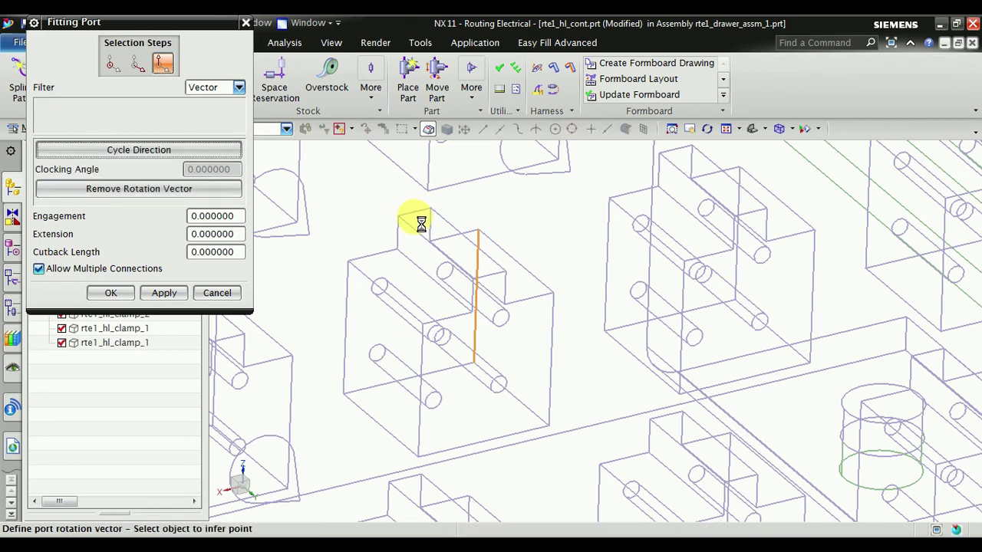
{"action": "left_click", "coordinate": [121, 293]}
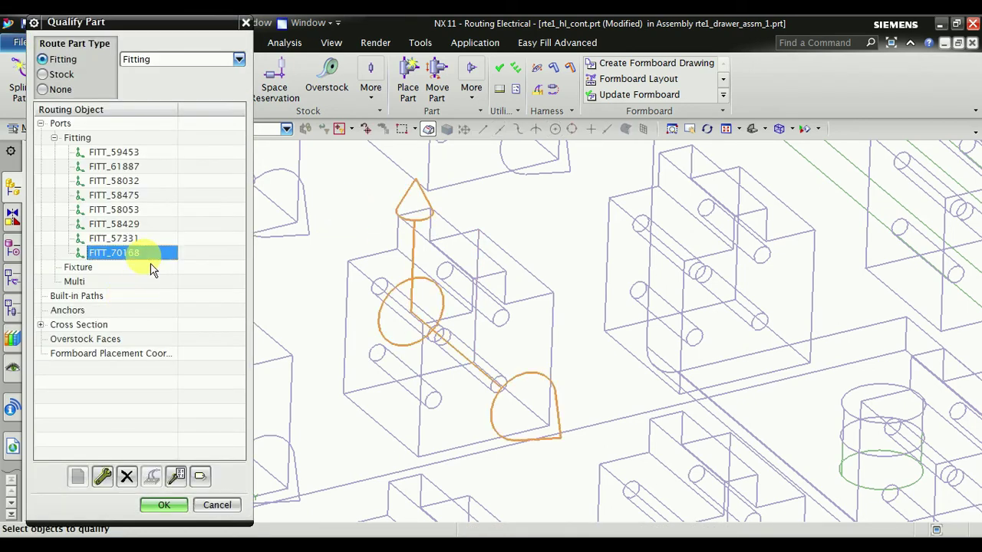
Begin another port under the Fitting group in Qualify Part
{"action": "left_click", "coordinate": [170, 281]}
{"action": "double_click", "coordinate": [131, 139]}
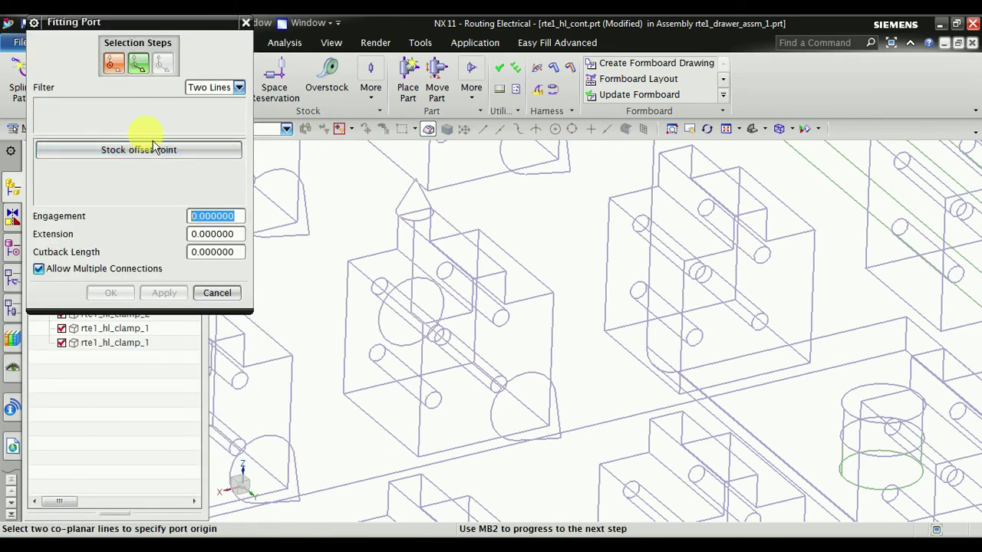
{"action": "scroll", "coordinate": [693, 278], "scroll_direction": "down", "scroll_amount": 3}
{"action": "scroll", "coordinate": [657, 212], "scroll_direction": "up", "scroll_amount": 3}
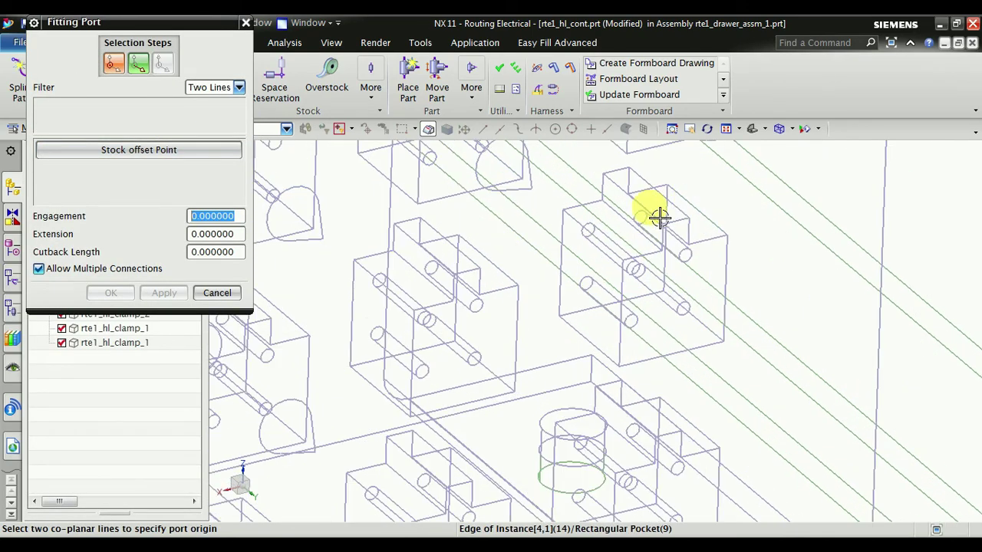
{"action": "scroll", "coordinate": [382, 283], "scroll_direction": "up", "scroll_amount": 2}
Define FITT_70092 from two pocket edges, with flipped align direction and a two-point rotation vector
{"action": "left_click", "coordinate": [355, 287]}
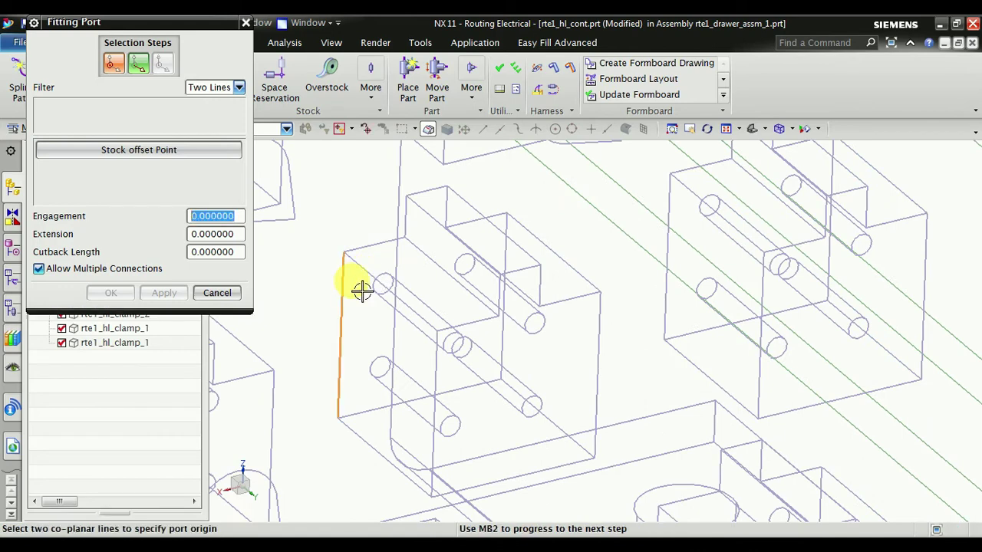
{"action": "left_click", "coordinate": [513, 341]}
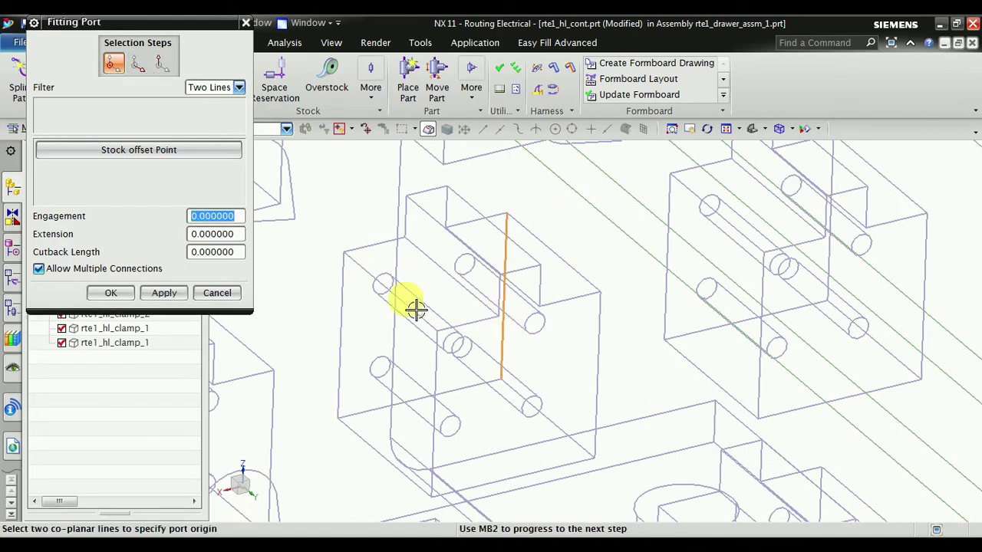
{"action": "middle_click", "coordinate": [151, 84]}
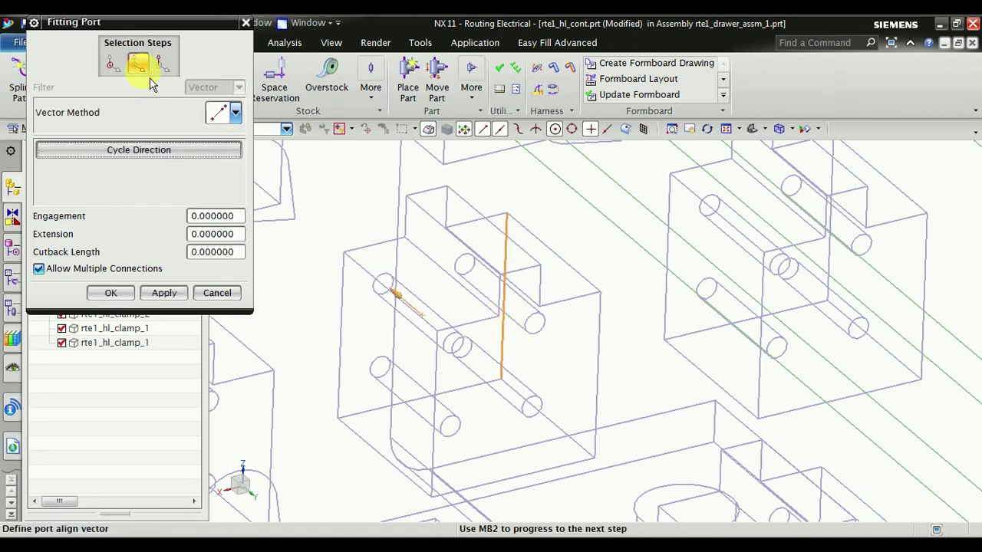
{"action": "left_click", "coordinate": [211, 156]}
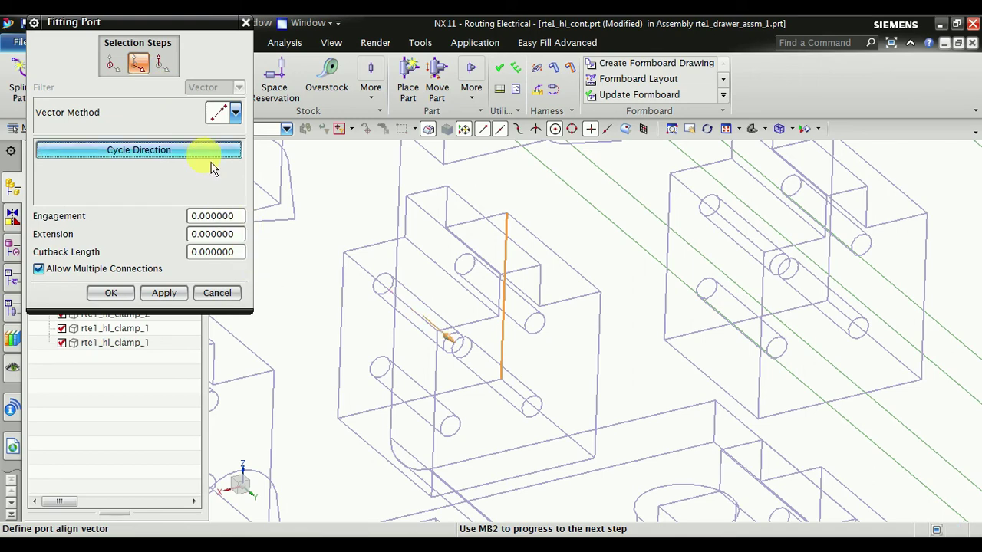
{"action": "left_click", "coordinate": [162, 62]}
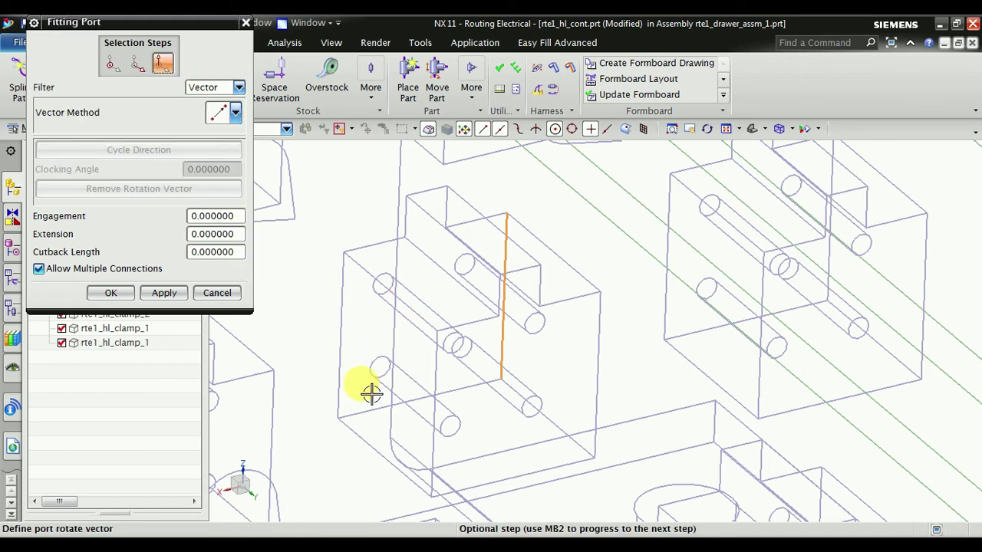
{"action": "left_click", "coordinate": [349, 418]}
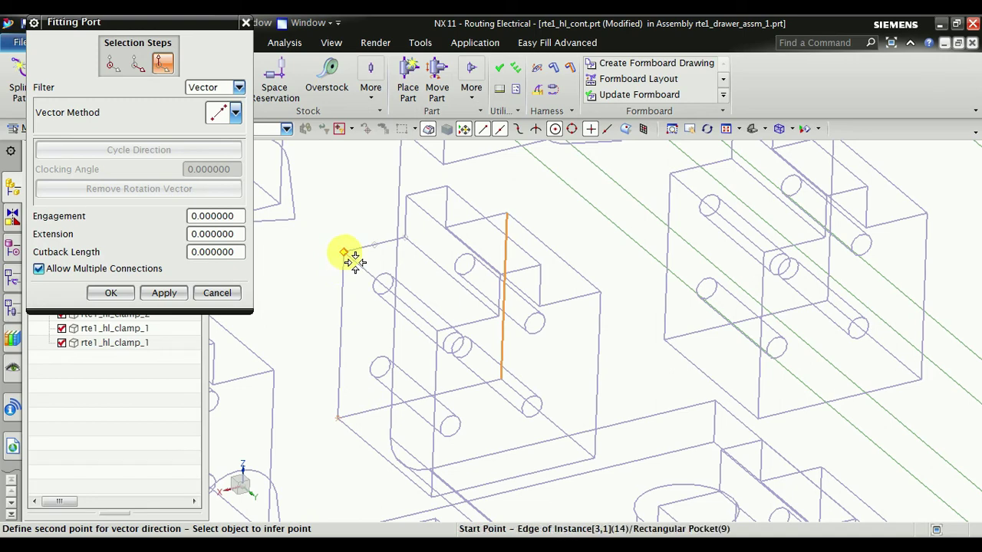
{"action": "left_click", "coordinate": [351, 258]}
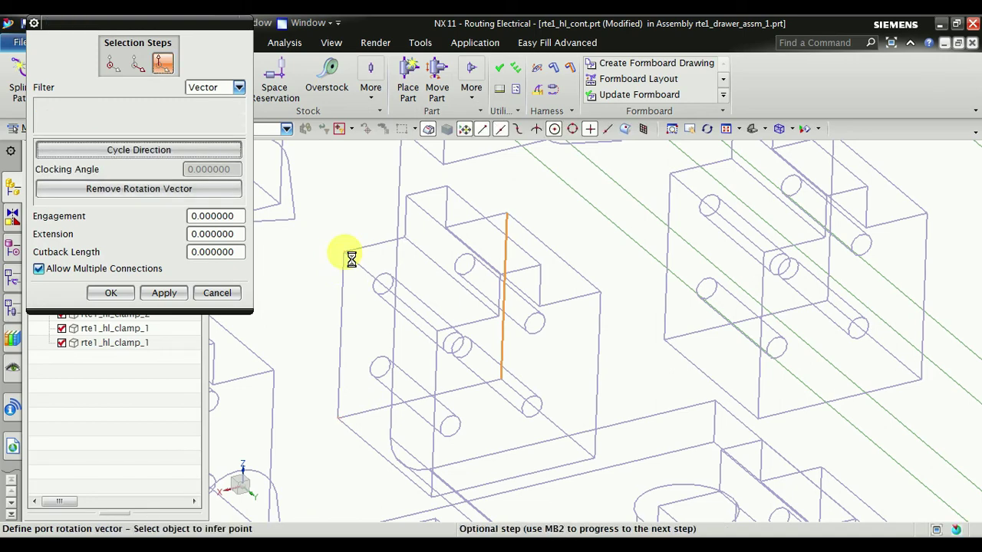
{"action": "left_click", "coordinate": [129, 296]}
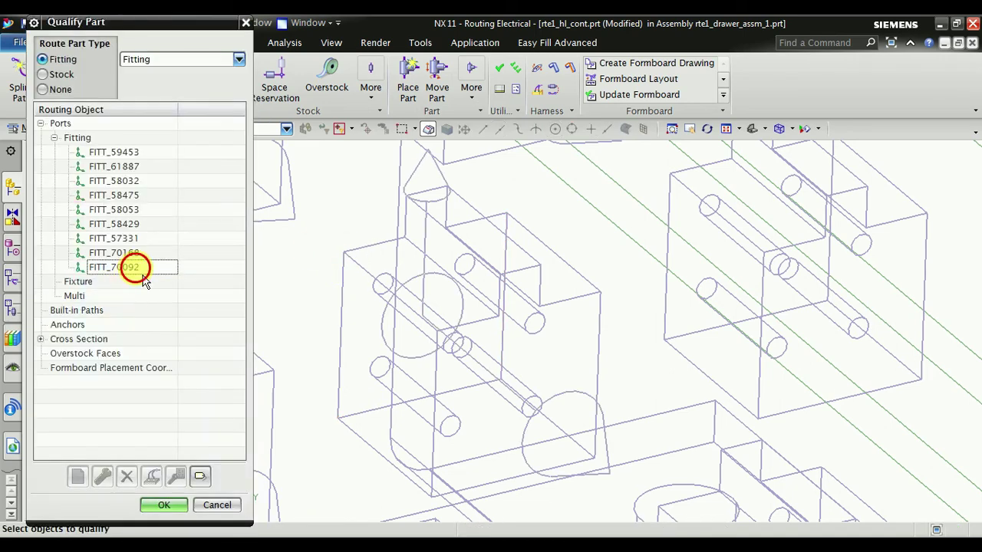
Check port FITT_70092, then begin a new port under the Fitting group
{"action": "left_click", "coordinate": [143, 277]}
{"action": "left_click", "coordinate": [153, 139]}
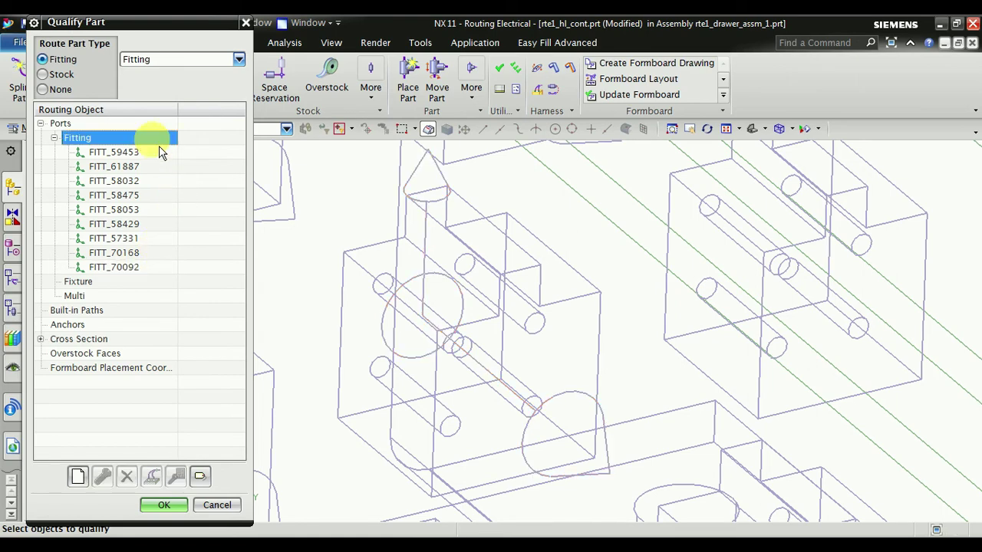
{"action": "right_click", "coordinate": [161, 152]}
{"action": "left_click", "coordinate": [175, 150]}
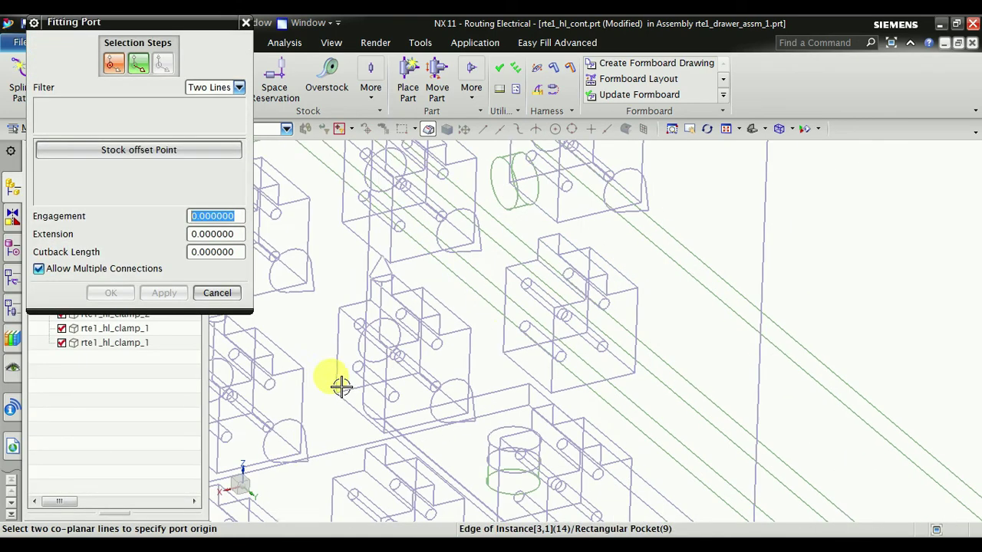
{"action": "scroll", "coordinate": [506, 349], "scroll_direction": "up", "scroll_amount": 3}
Define FITT_69076 from two pocket edges, with flipped align and an upward rotation vector
{"action": "left_click", "coordinate": [508, 355]}
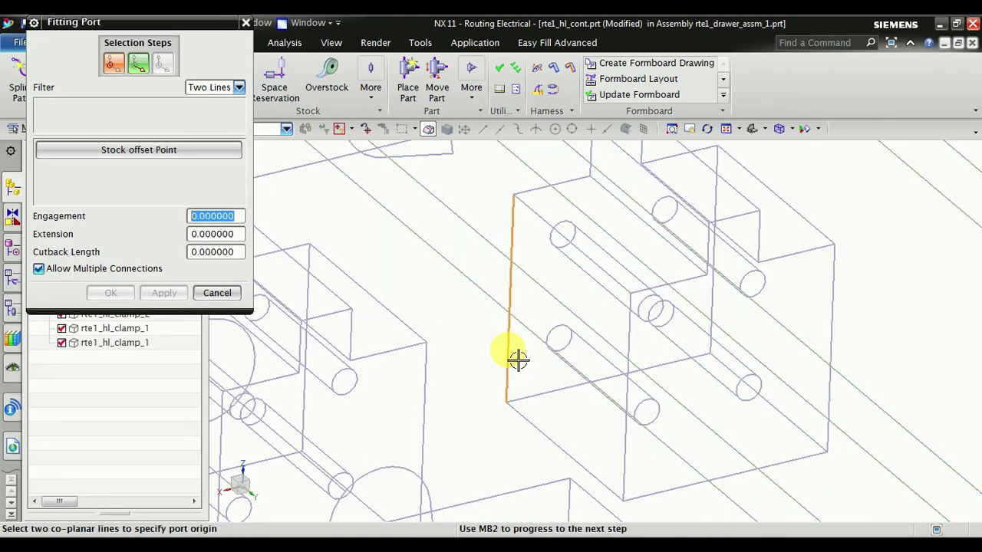
{"action": "left_click", "coordinate": [725, 310]}
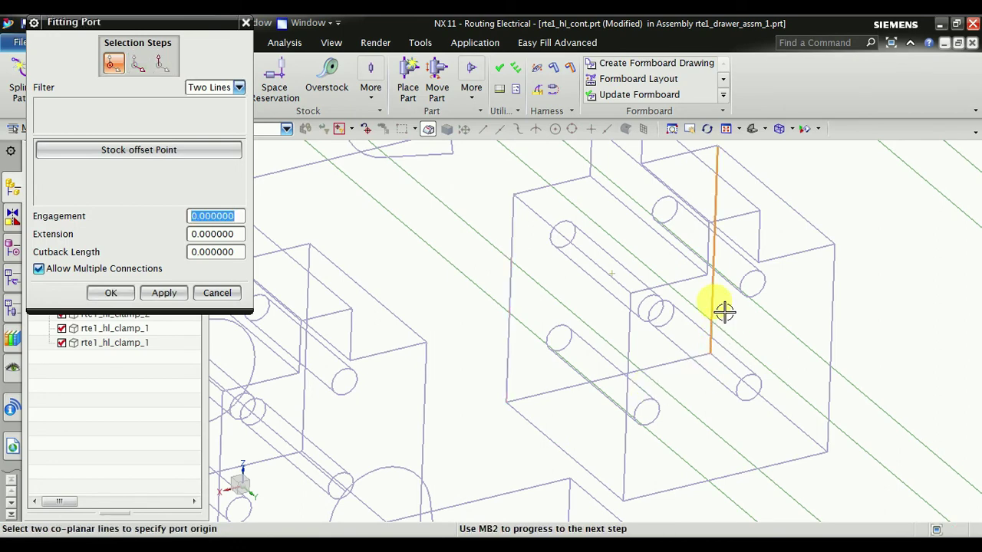
{"action": "left_click", "coordinate": [141, 79]}
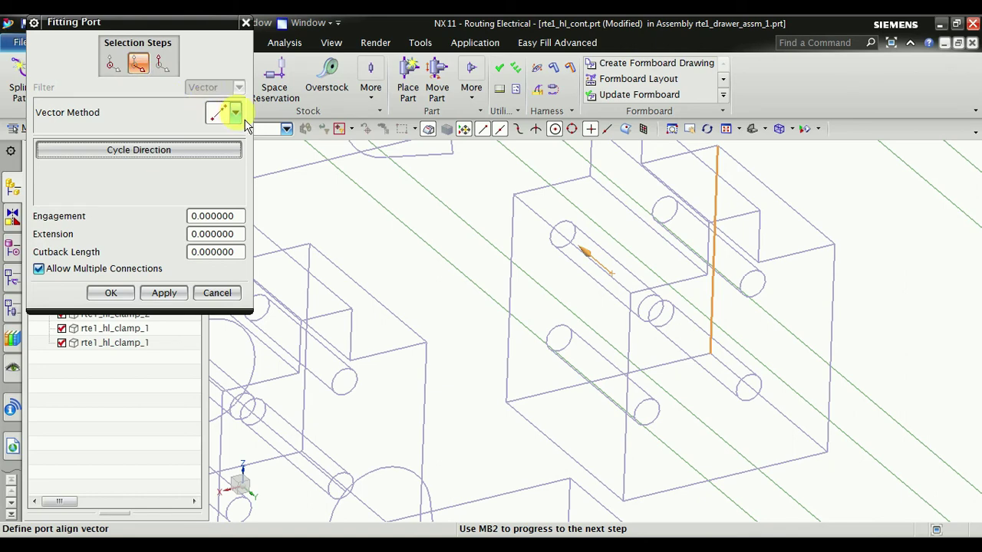
{"action": "left_click", "coordinate": [240, 152]}
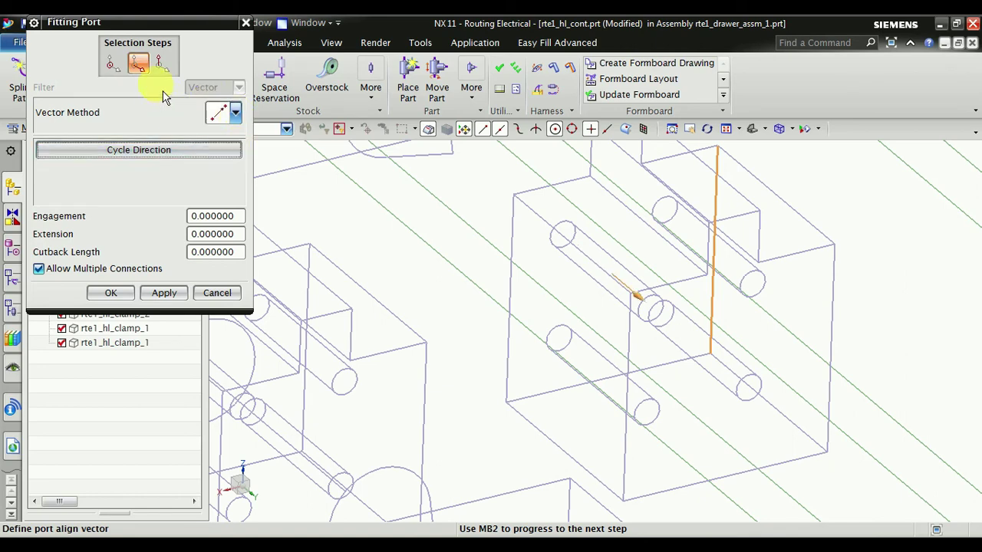
{"action": "left_click", "coordinate": [162, 66]}
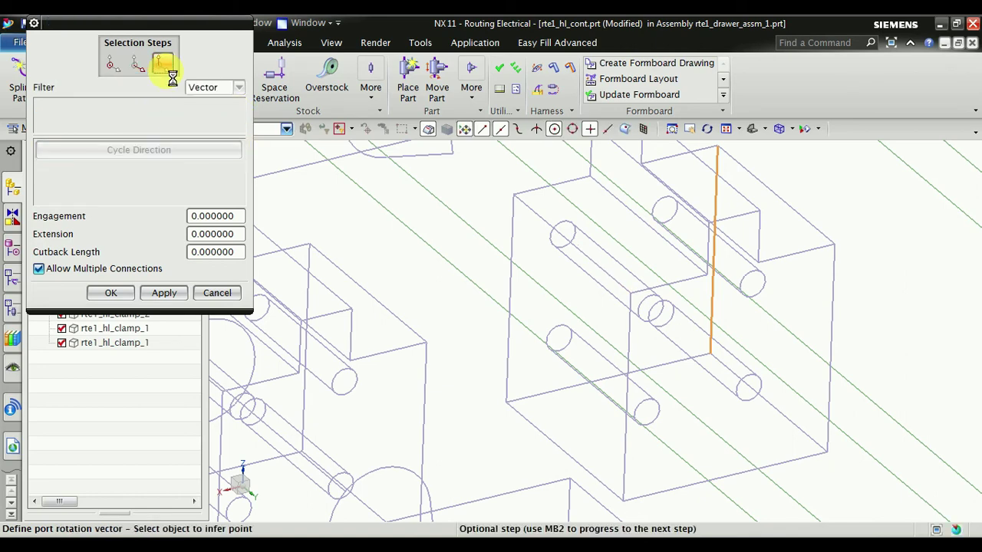
{"action": "left_click", "coordinate": [512, 405]}
{"action": "left_click", "coordinate": [526, 211]}
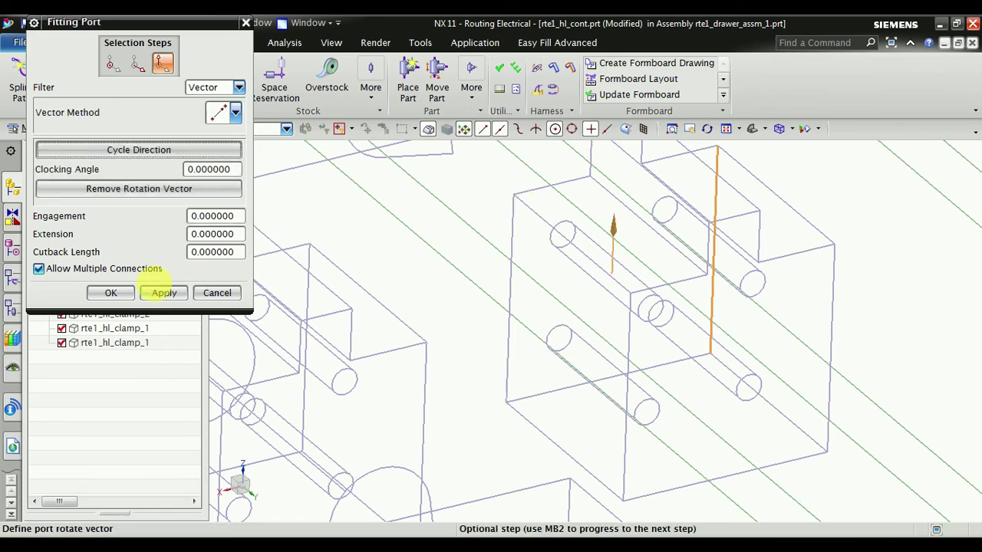
{"action": "left_click", "coordinate": [131, 301]}
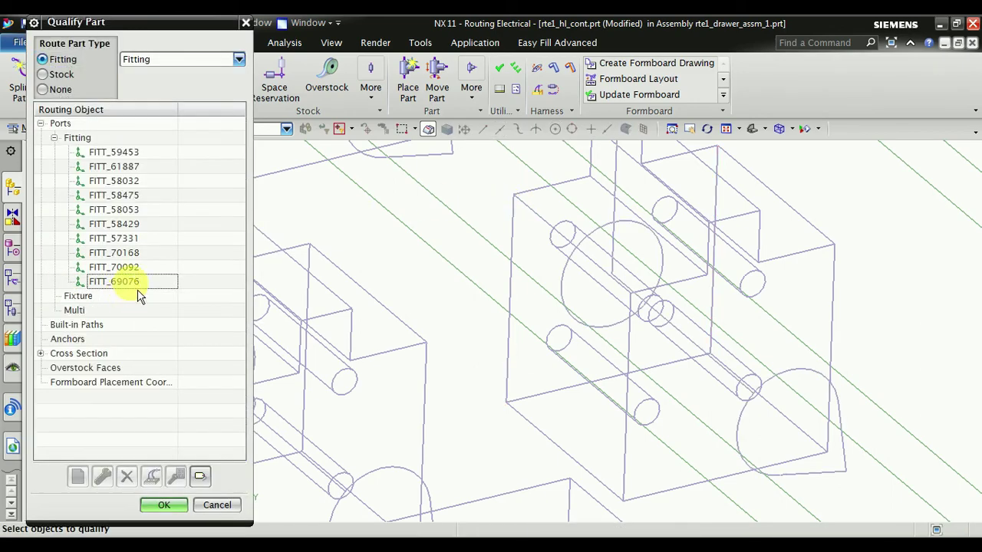
{"action": "left_click", "coordinate": [122, 281]}
{"action": "scroll", "coordinate": [723, 280], "scroll_direction": "down", "scroll_amount": 2}
{"action": "scroll", "coordinate": [784, 266], "scroll_direction": "down", "scroll_amount": 3}
{"action": "scroll", "coordinate": [800, 230], "scroll_direction": "down", "scroll_amount": 2}
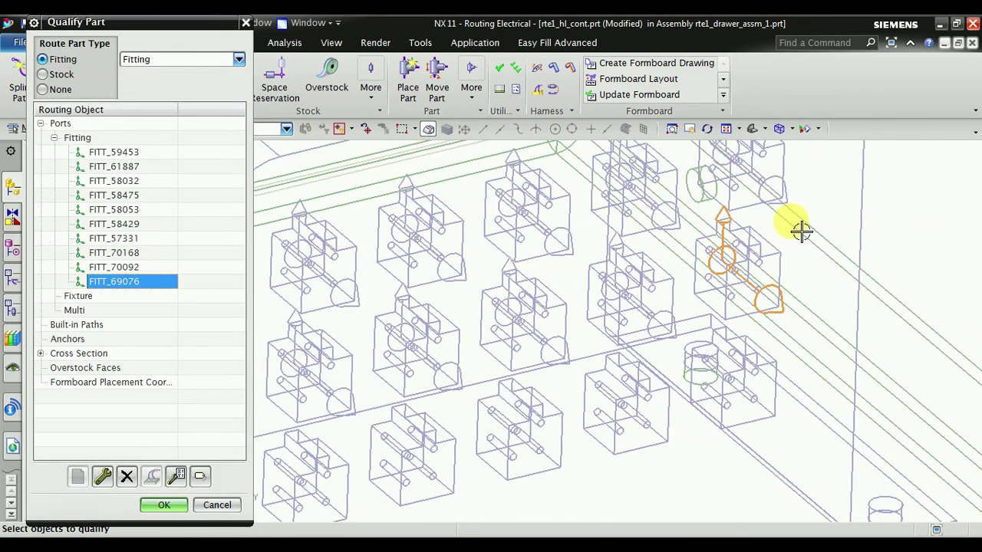
{"action": "left_click", "coordinate": [792, 129]}
{"action": "left_click", "coordinate": [805, 147]}
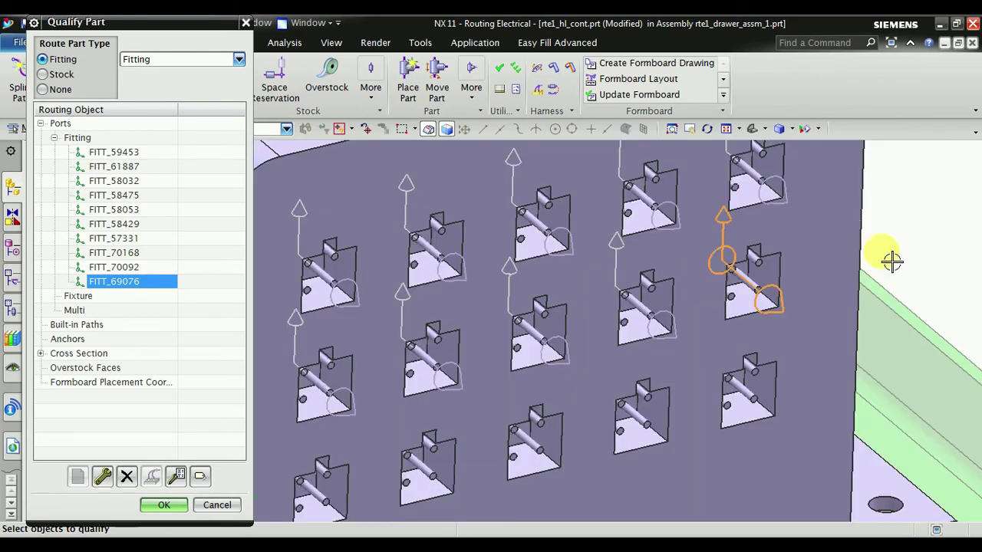
{"action": "scroll", "coordinate": [892, 260], "scroll_direction": "down", "scroll_amount": 2}
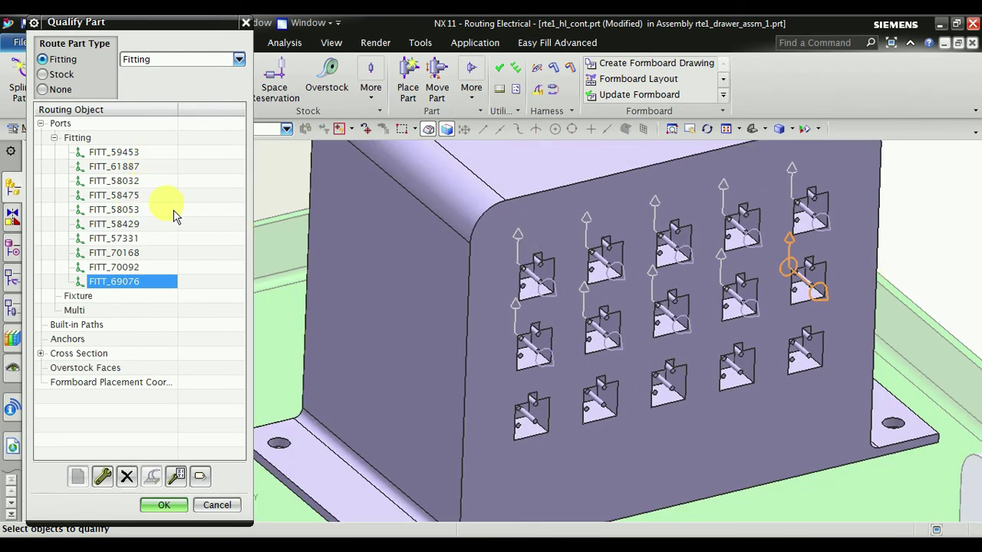
{"action": "left_click", "coordinate": [175, 268]}
{"action": "left_click", "coordinate": [169, 255]}
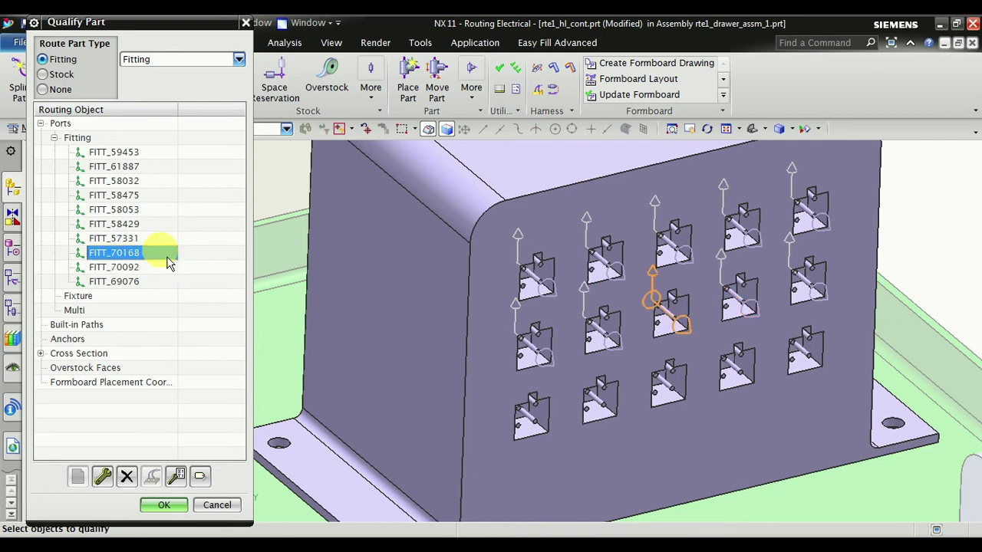
{"action": "key", "text": "Up"}
{"action": "key", "text": "Up"}
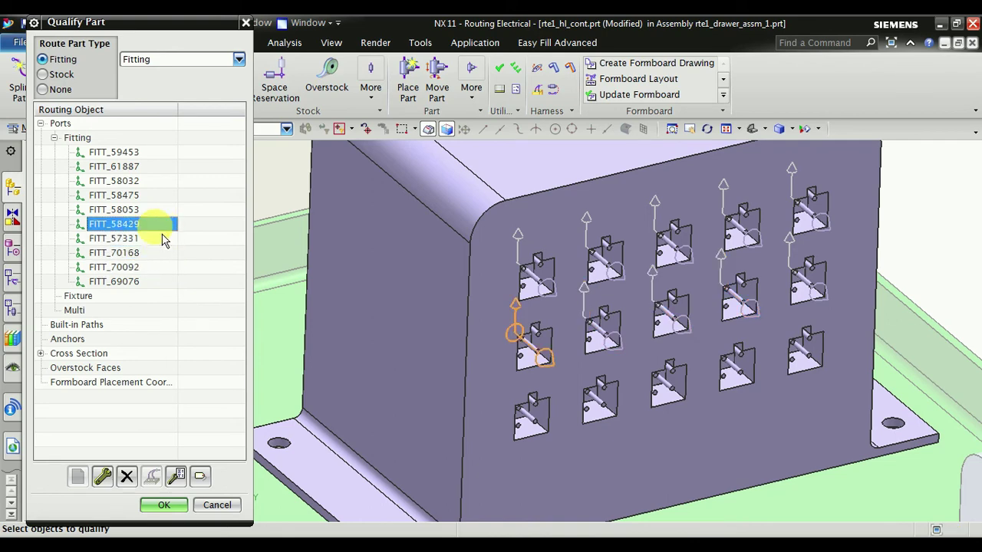
{"action": "left_click", "coordinate": [162, 141]}
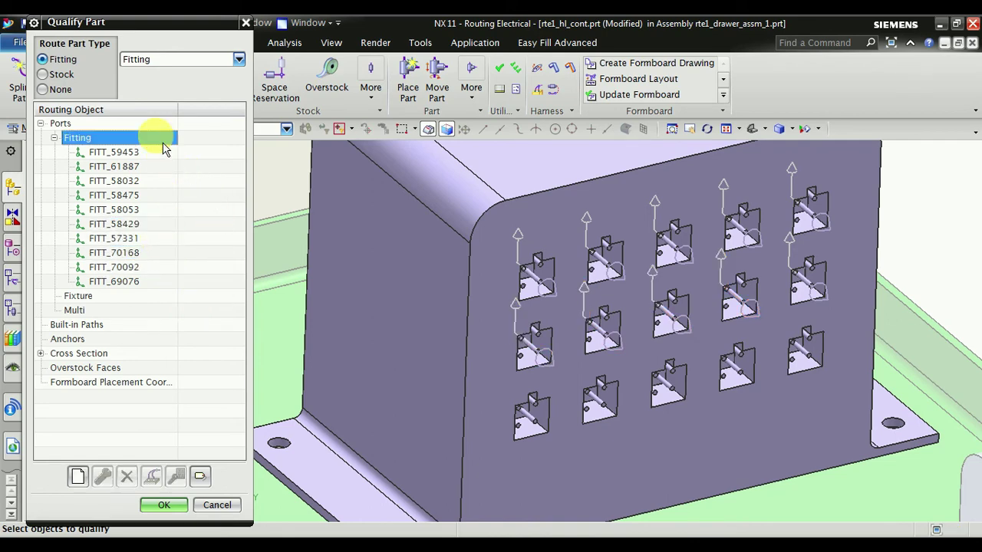
Begin a new fitting port, zoom in, and switch the display to Static Wireframe
{"action": "left_click", "coordinate": [187, 145]}
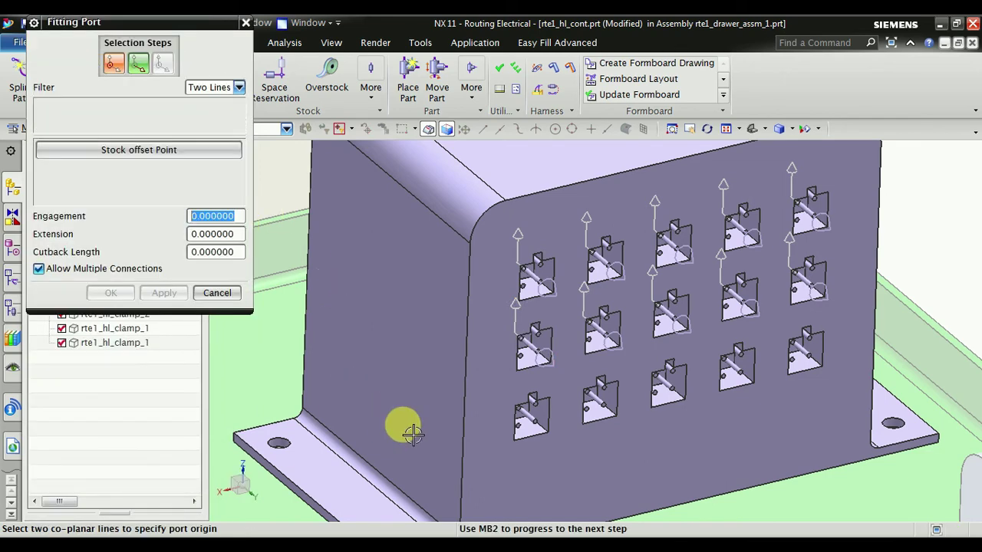
{"action": "scroll", "coordinate": [412, 433], "scroll_direction": "up", "scroll_amount": 2}
{"action": "scroll", "coordinate": [532, 445], "scroll_direction": "up", "scroll_amount": 1}
{"action": "scroll", "coordinate": [508, 406], "scroll_direction": "up", "scroll_amount": 1}
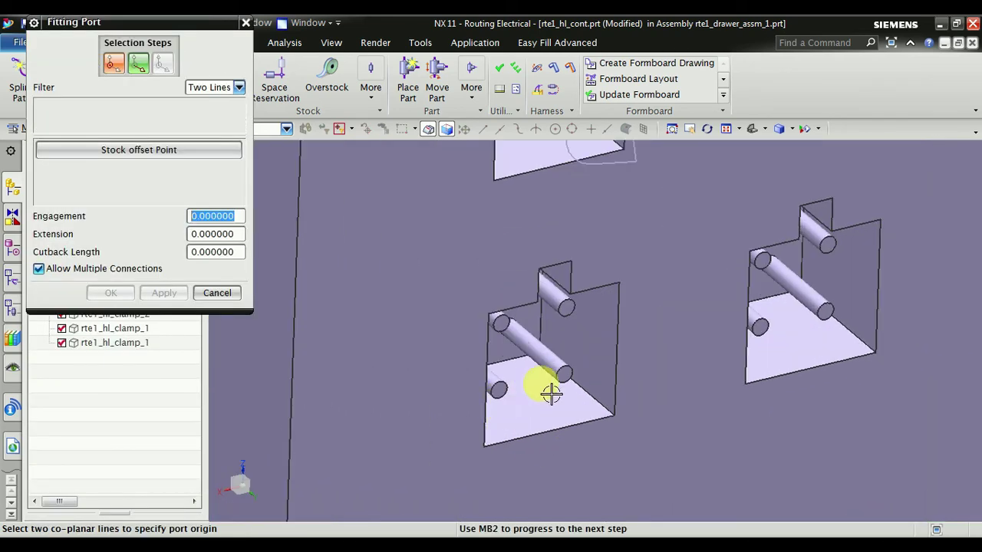
{"action": "scroll", "coordinate": [552, 392], "scroll_direction": "up", "scroll_amount": 1}
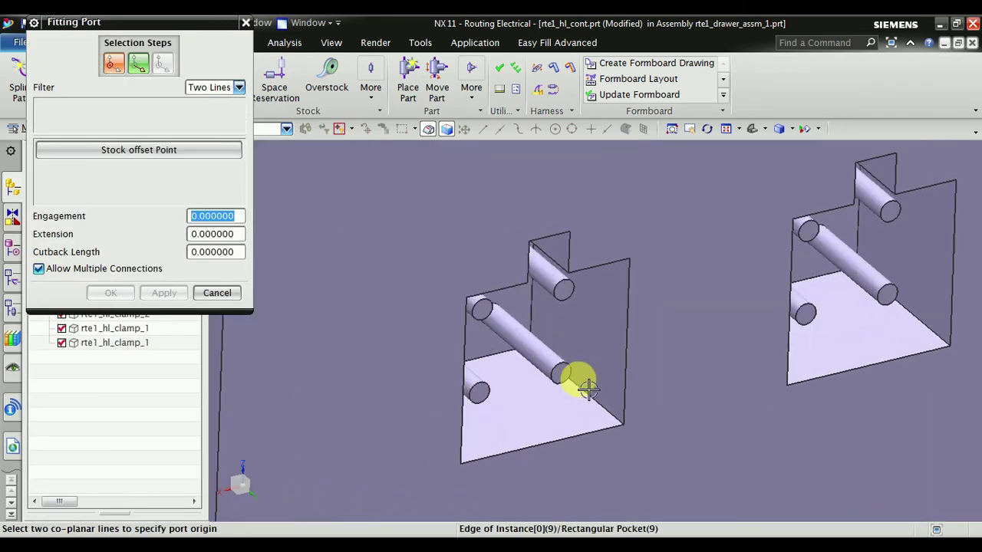
{"action": "left_click", "coordinate": [791, 129]}
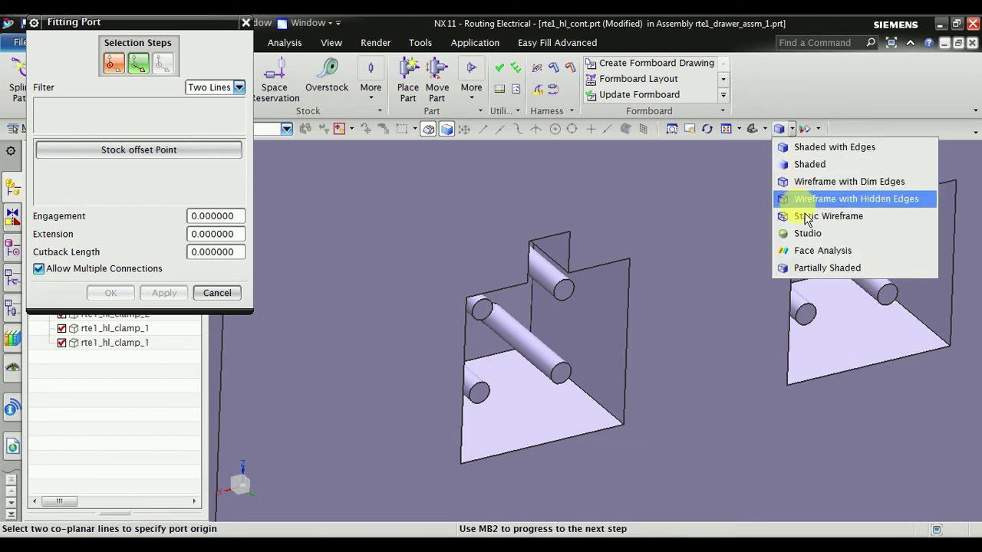
{"action": "left_click", "coordinate": [805, 216]}
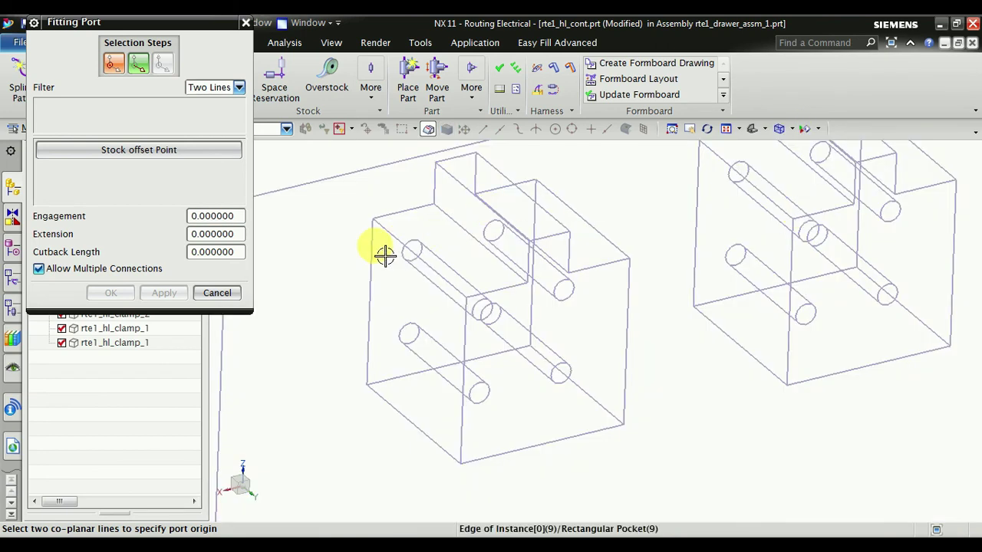
Define FITT_69211 on the next clamp with flipped alignment and a two-point rotation vector
{"action": "left_click", "coordinate": [543, 317]}
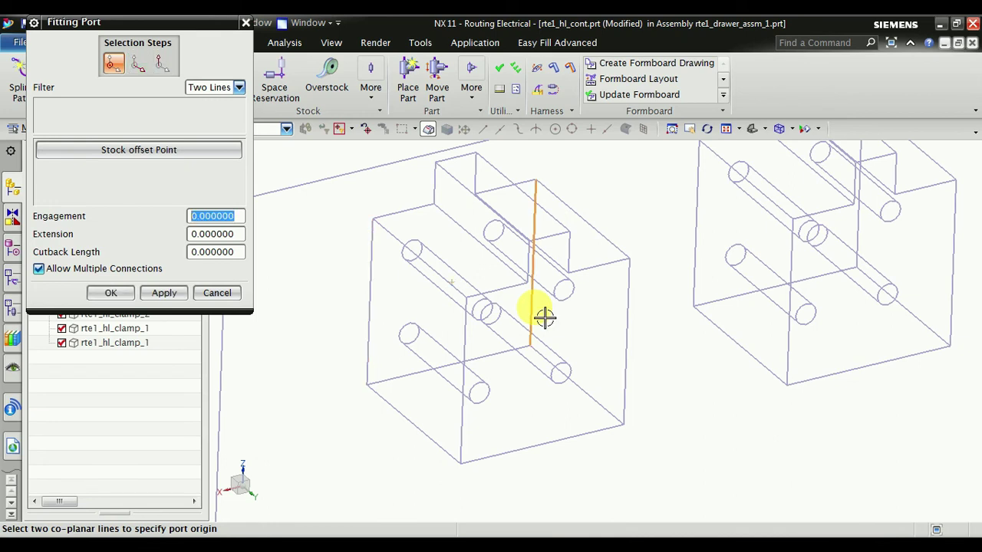
{"action": "left_click", "coordinate": [139, 64]}
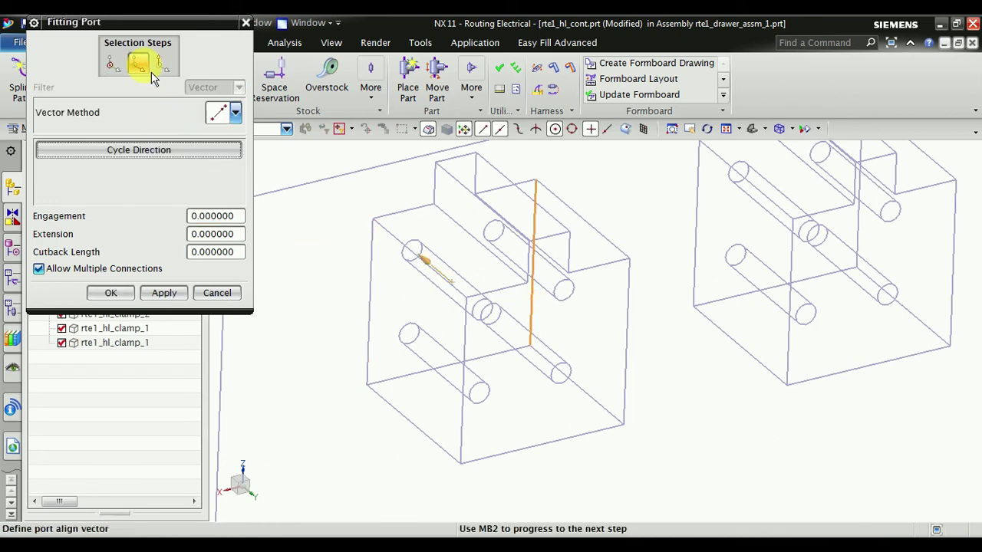
{"action": "left_click", "coordinate": [164, 150]}
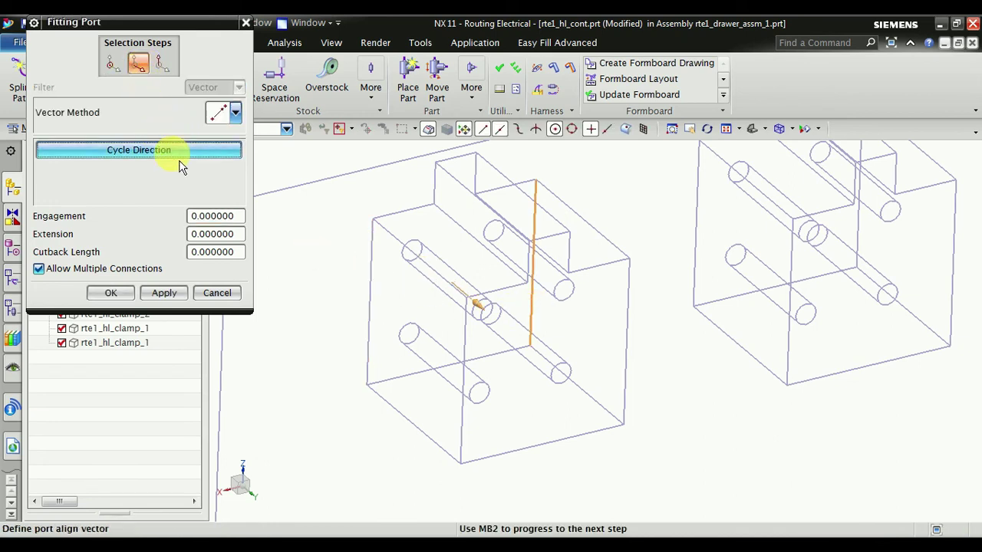
{"action": "left_click", "coordinate": [162, 64]}
{"action": "left_click", "coordinate": [376, 399]}
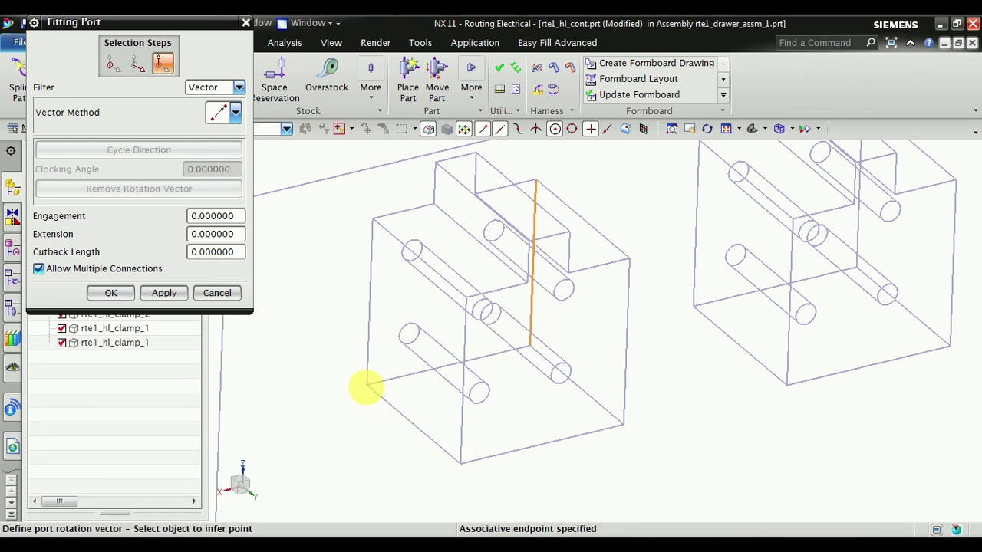
{"action": "left_click", "coordinate": [379, 231]}
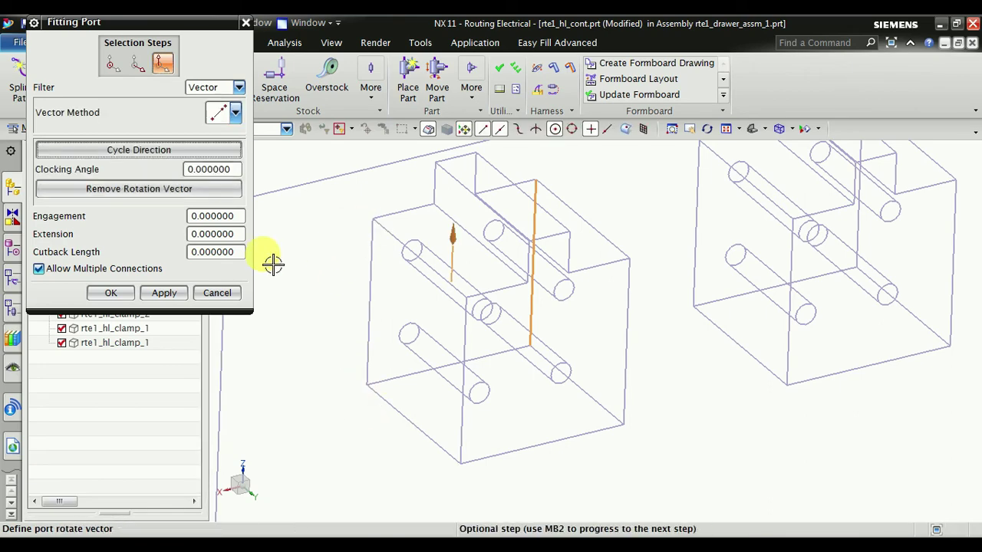
{"action": "left_click", "coordinate": [163, 294]}
{"action": "left_click", "coordinate": [121, 292]}
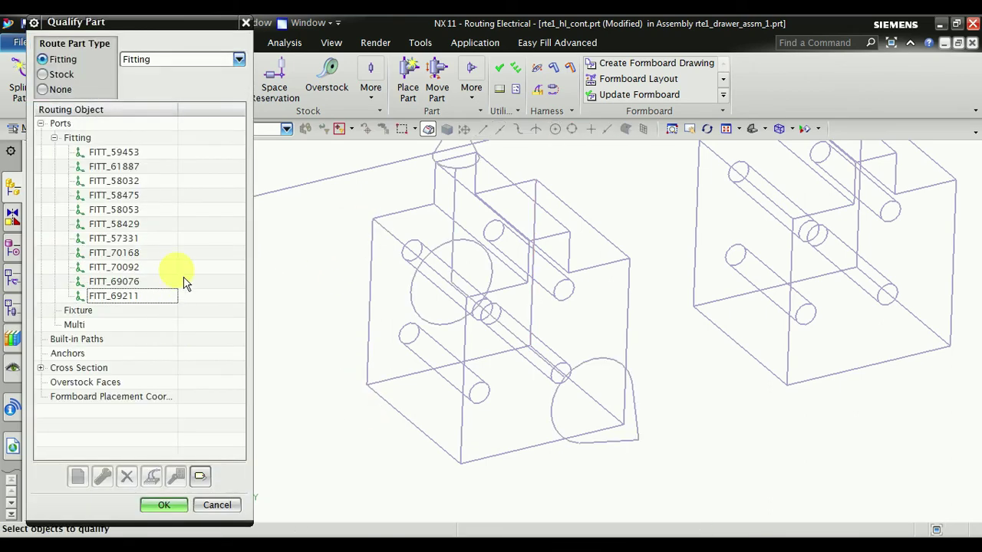
Check port FITT_69211, then begin another port under the Fitting group
{"action": "left_click", "coordinate": [162, 295]}
{"action": "scroll", "coordinate": [372, 375], "scroll_direction": "down", "scroll_amount": 3}
{"action": "scroll", "coordinate": [688, 299], "scroll_direction": "up", "scroll_amount": 2}
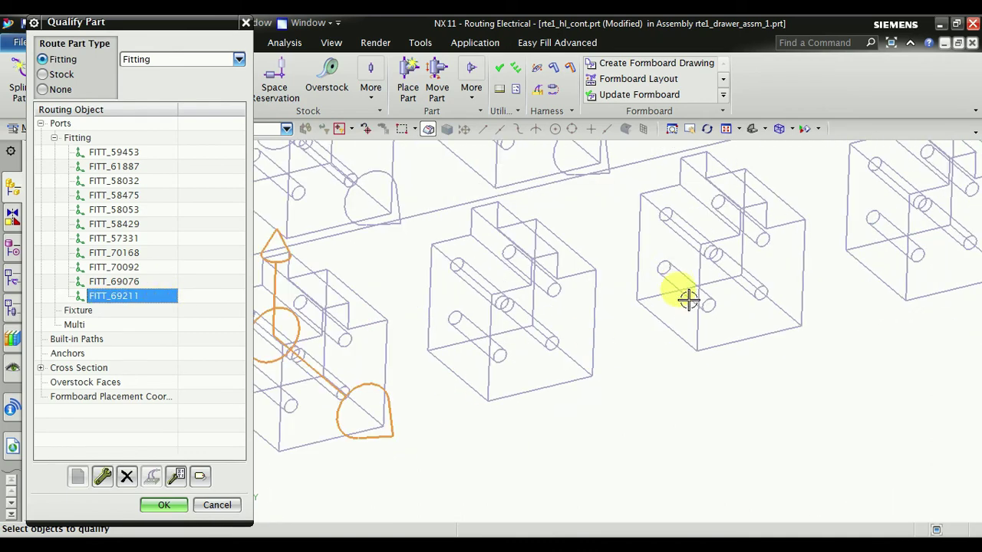
{"action": "scroll", "coordinate": [686, 293], "scroll_direction": "up", "scroll_amount": 1}
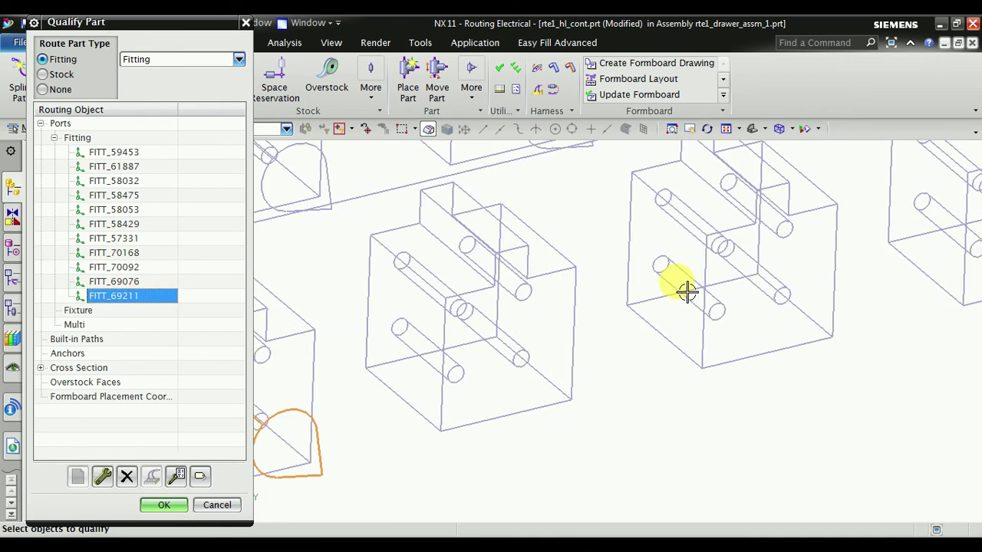
{"action": "left_click", "coordinate": [153, 141]}
{"action": "middle_click", "coordinate": [155, 147]}
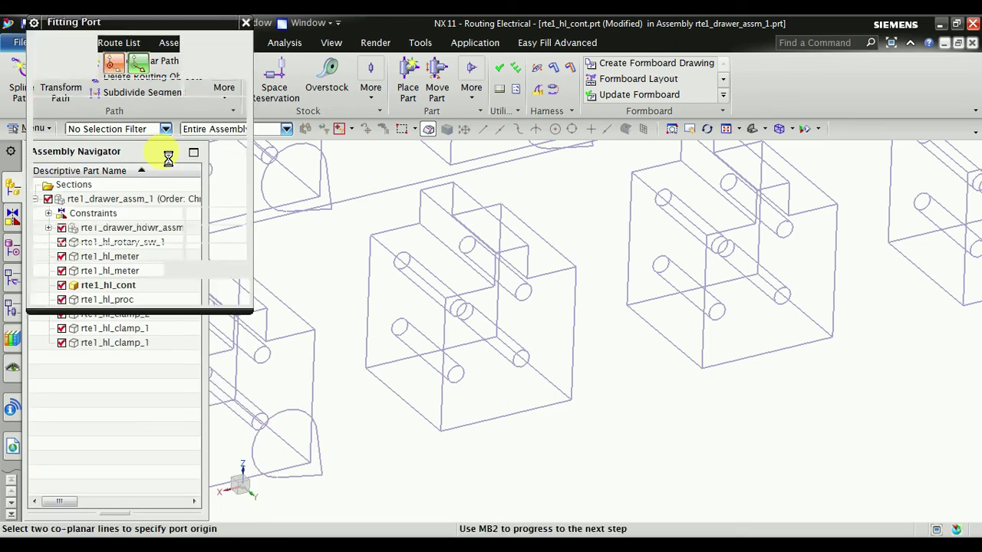
Define FITT_69144 from two clamp edges, with flipped alignment and a box-corner rotation vector
{"action": "left_click", "coordinate": [370, 274]}
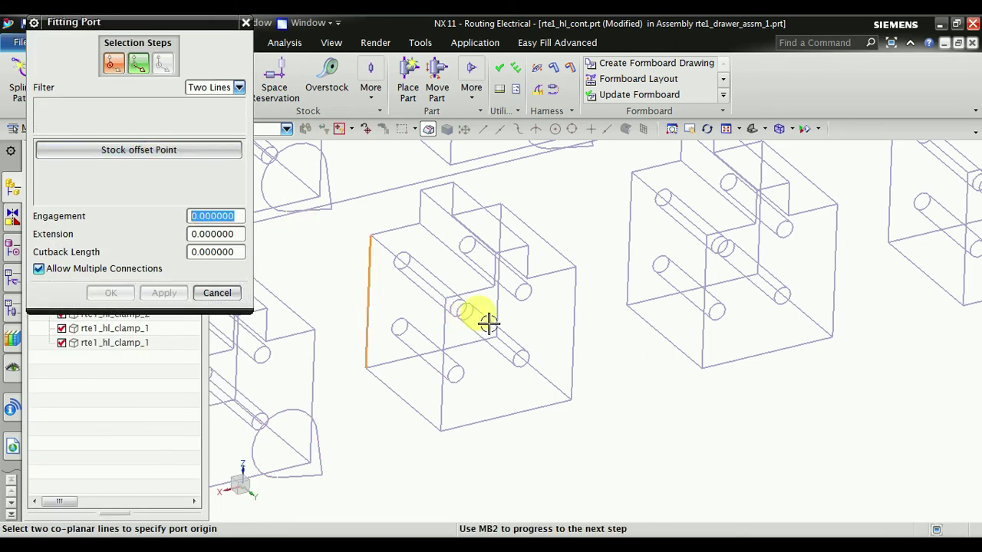
{"action": "left_click", "coordinate": [506, 316]}
{"action": "left_click", "coordinate": [173, 133]}
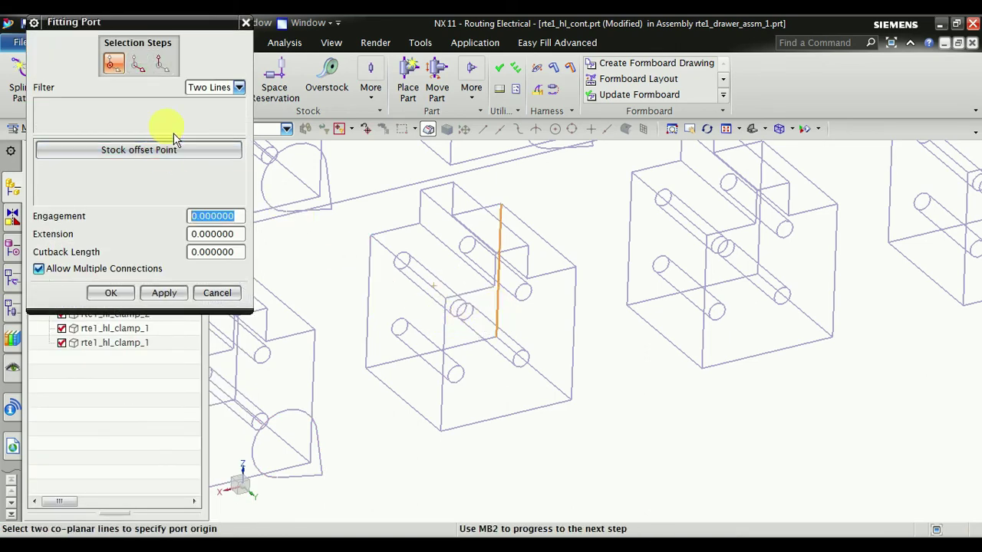
{"action": "left_click", "coordinate": [145, 77]}
{"action": "left_click", "coordinate": [188, 150]}
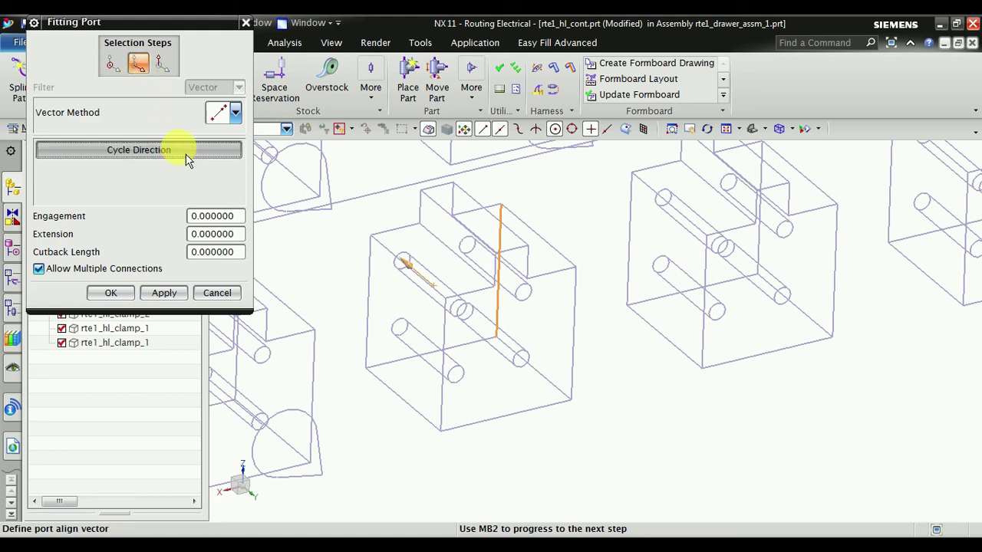
{"action": "left_click", "coordinate": [173, 69]}
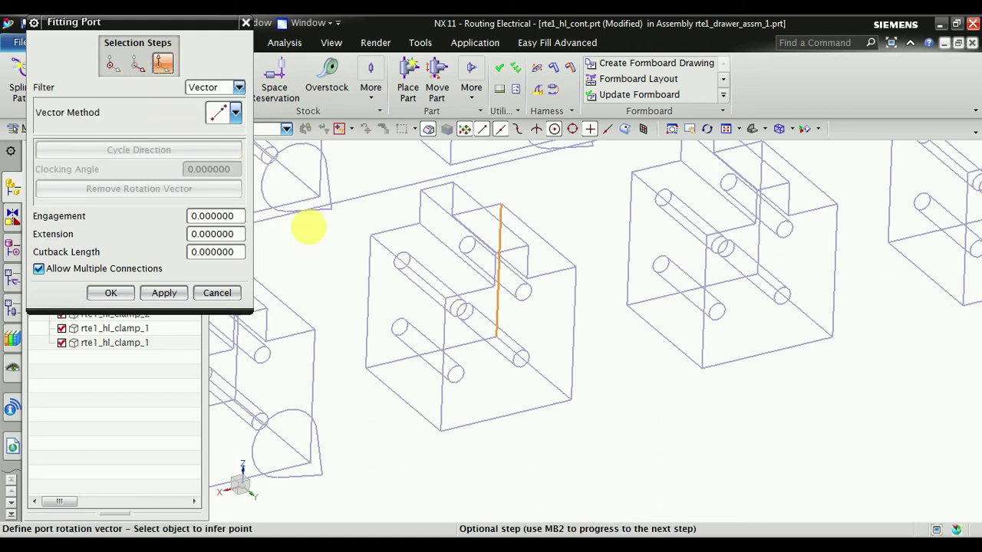
{"action": "left_click", "coordinate": [367, 365]}
{"action": "left_click", "coordinate": [378, 236]}
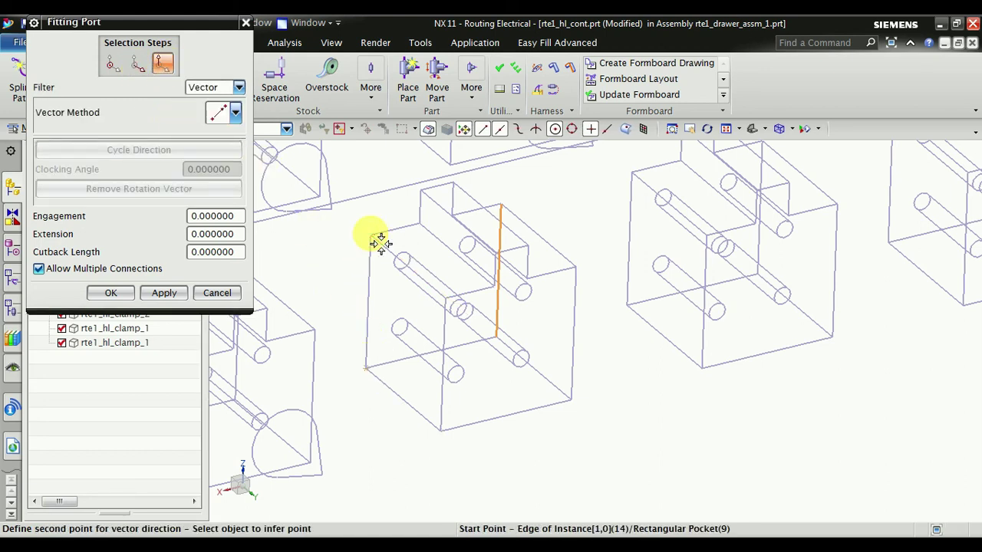
{"action": "left_click", "coordinate": [130, 298]}
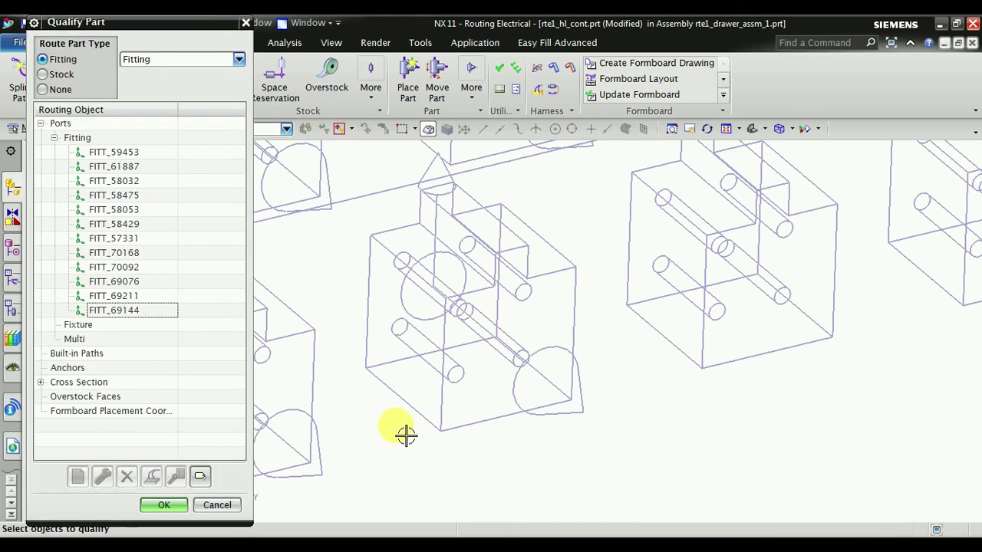
{"action": "scroll", "coordinate": [581, 407], "scroll_direction": "up", "scroll_amount": 3}
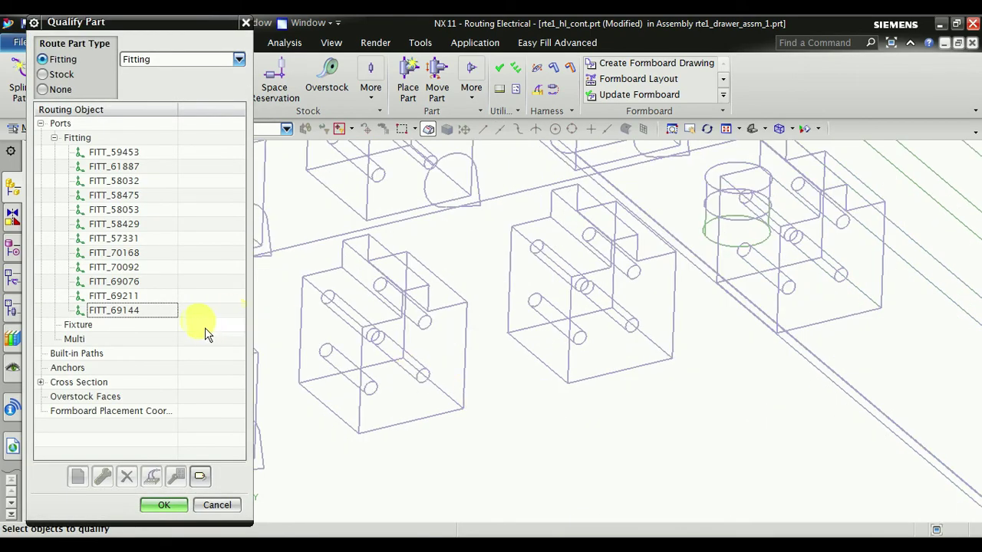
{"action": "scroll", "coordinate": [615, 315], "scroll_direction": "down", "scroll_amount": 2}
{"action": "scroll", "coordinate": [324, 345], "scroll_direction": "up", "scroll_amount": 2}
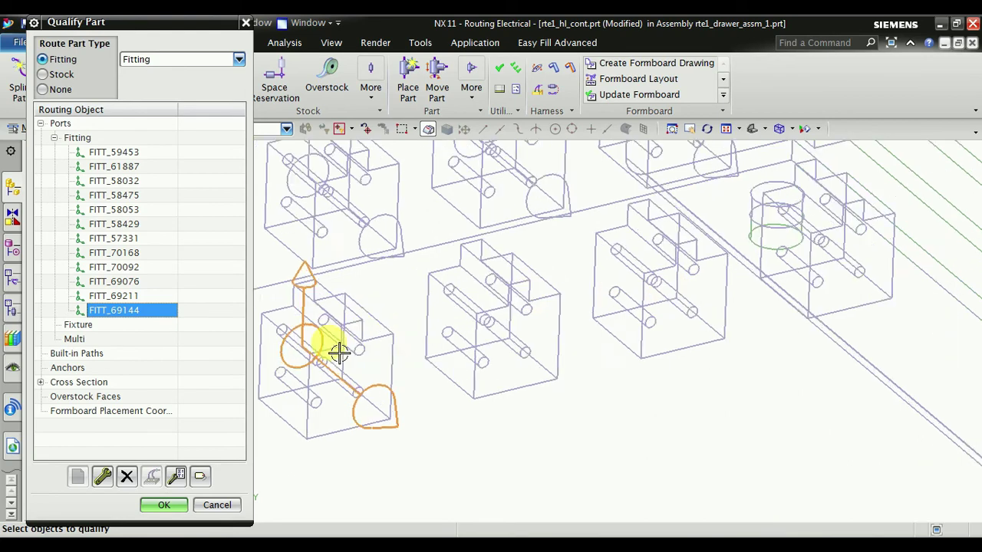
{"action": "scroll", "coordinate": [324, 344], "scroll_direction": "up", "scroll_amount": 1}
{"action": "scroll", "coordinate": [668, 263], "scroll_direction": "up", "scroll_amount": 1}
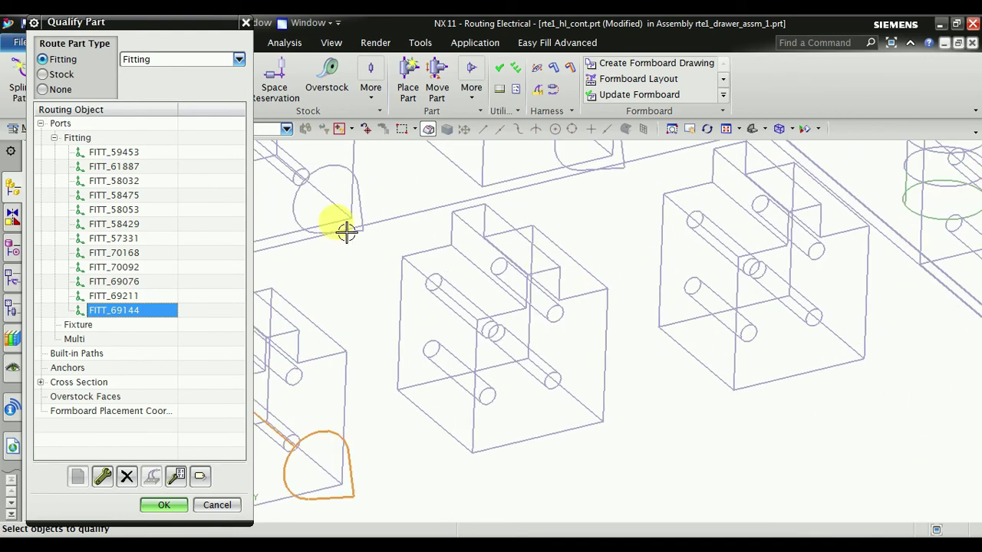
Add fitting port FITT_67608 on this clamp, using two box corners for the rotation vector
{"action": "left_click", "coordinate": [174, 144]}
{"action": "right_click", "coordinate": [176, 144]}
{"action": "left_click", "coordinate": [196, 144]}
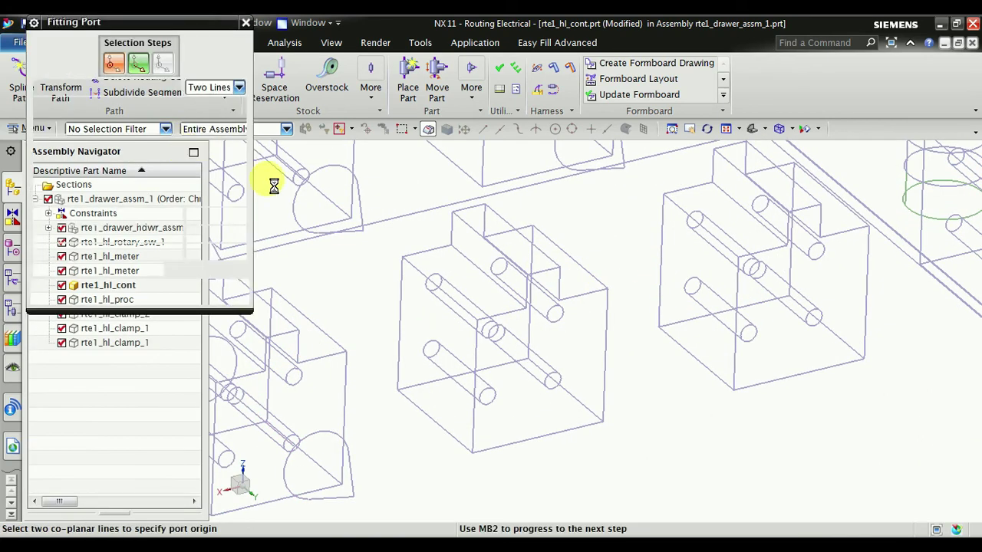
{"action": "left_click", "coordinate": [529, 326]}
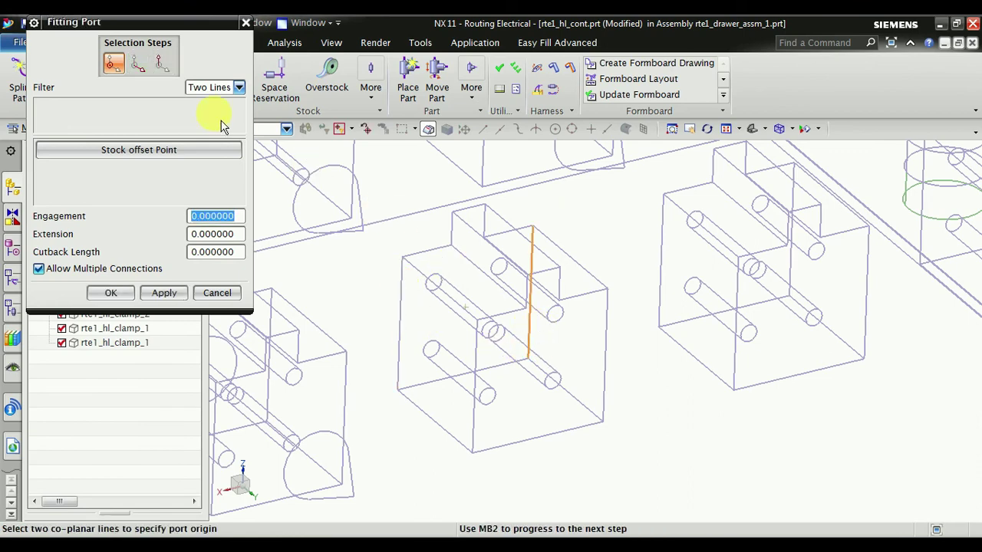
{"action": "middle_click", "coordinate": [161, 73]}
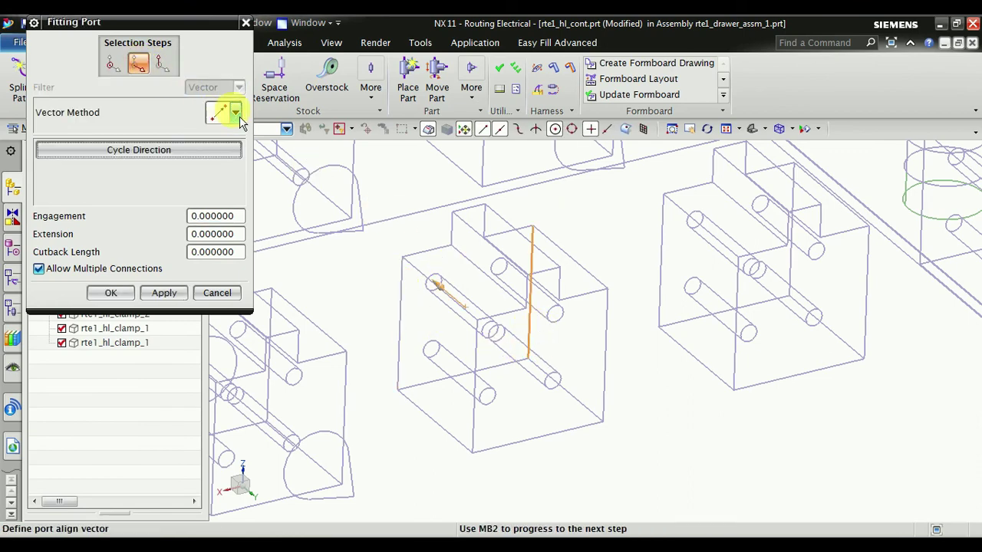
{"action": "left_click", "coordinate": [163, 63]}
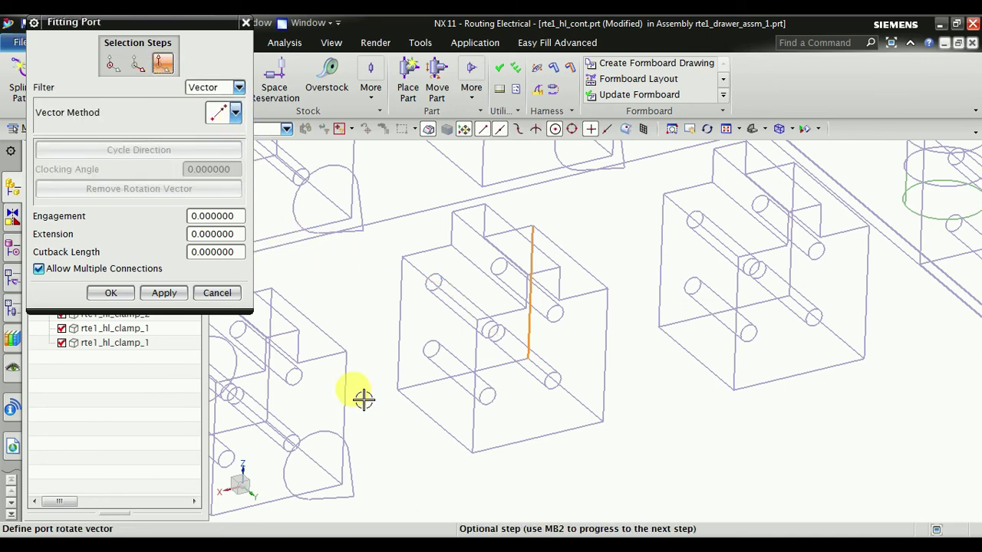
{"action": "left_click", "coordinate": [397, 388]}
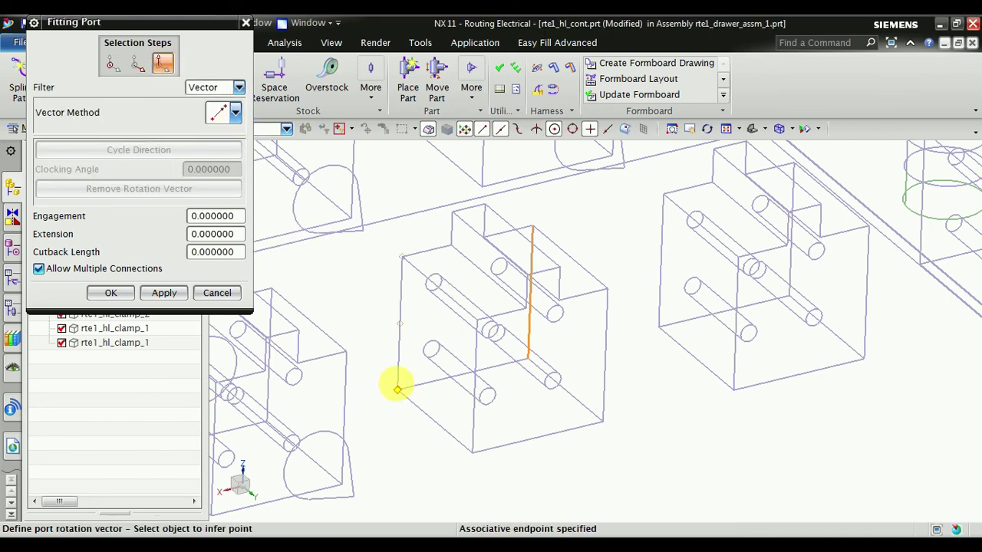
{"action": "left_click", "coordinate": [412, 268]}
{"action": "left_click", "coordinate": [110, 292]}
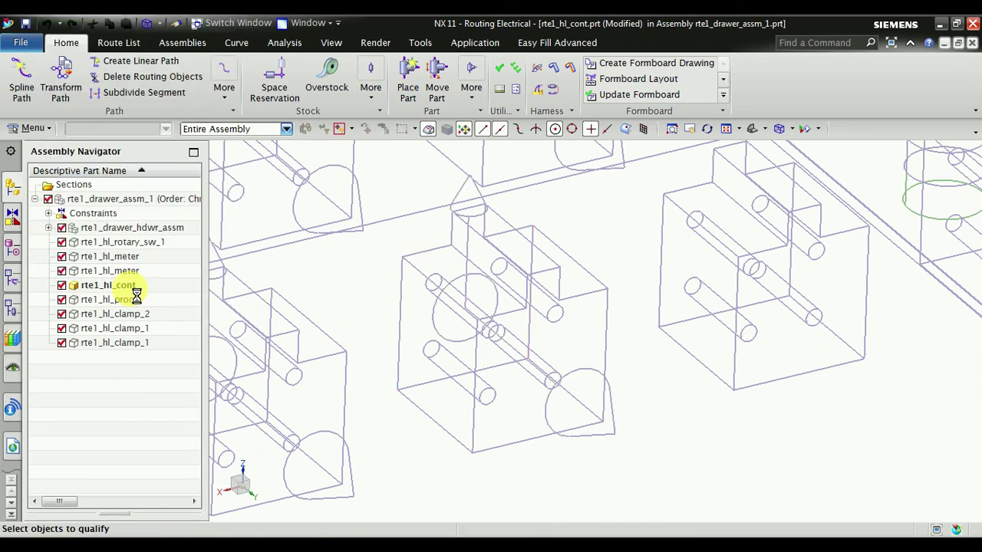
{"action": "left_click", "coordinate": [144, 326]}
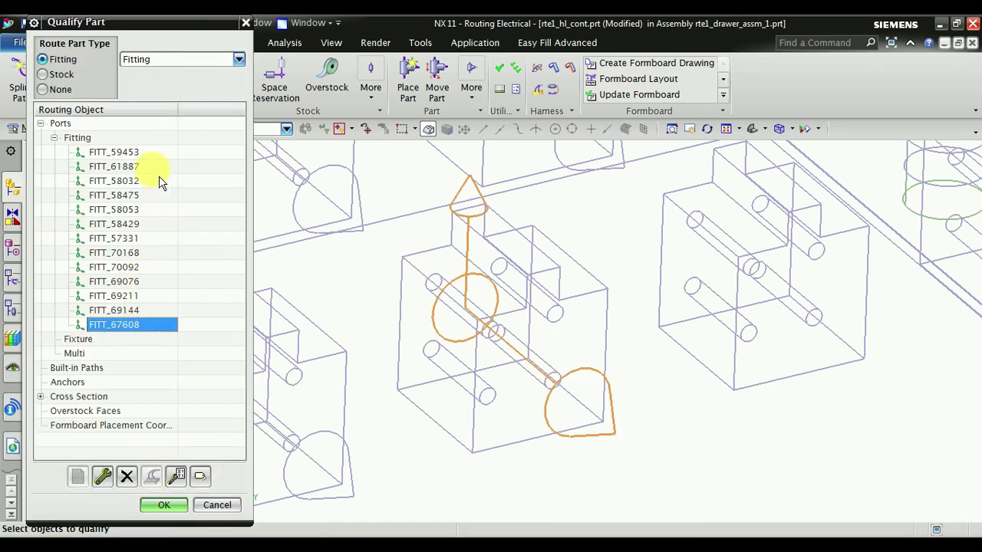
Start a new fitting port from the Fitting group, using the clamp's two vertical edges as origin
{"action": "left_click", "coordinate": [152, 139]}
{"action": "right_click", "coordinate": [158, 153]}
{"action": "left_click", "coordinate": [181, 151]}
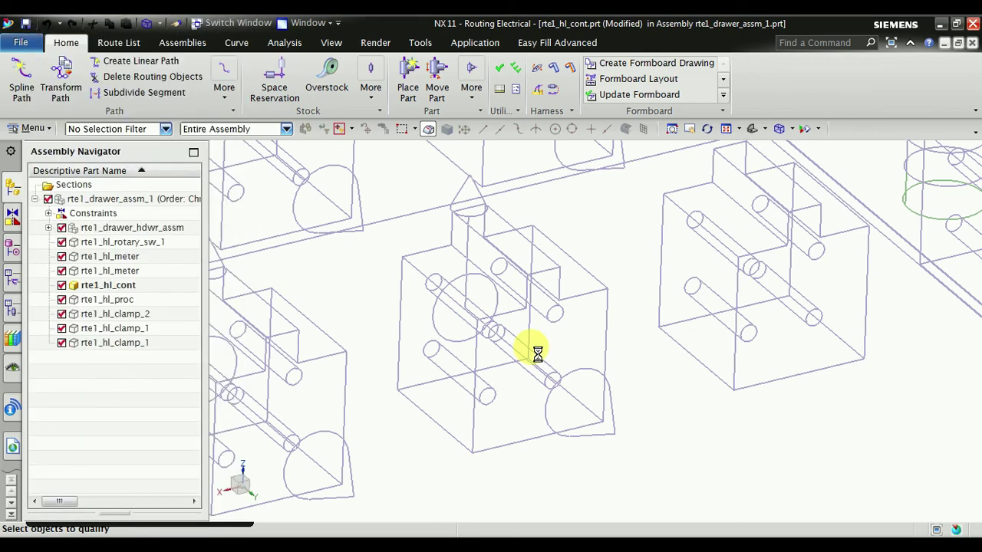
{"action": "scroll", "coordinate": [529, 353], "scroll_direction": "down", "scroll_amount": 5}
{"action": "scroll", "coordinate": [613, 376], "scroll_direction": "up", "scroll_amount": 3}
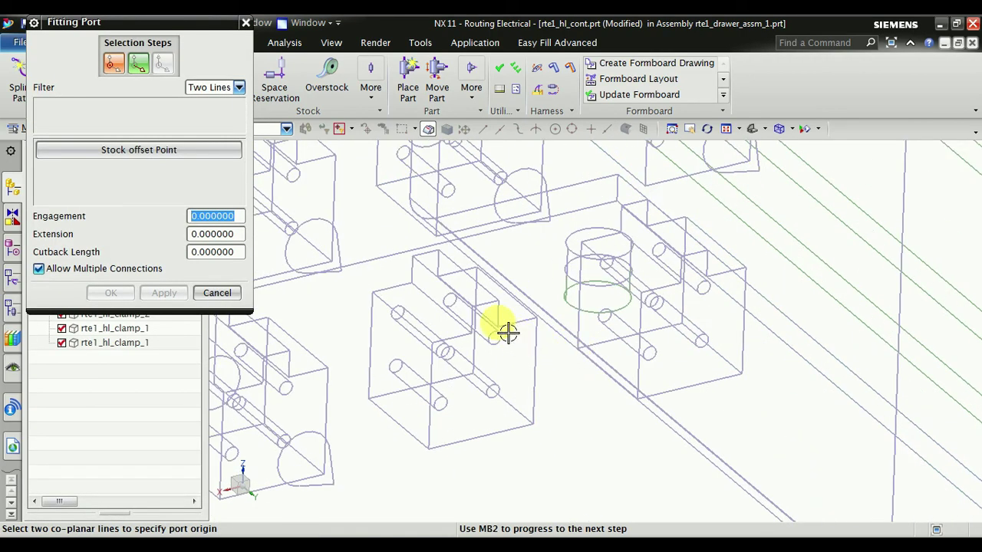
{"action": "scroll", "coordinate": [491, 353], "scroll_direction": "up", "scroll_amount": 3}
{"action": "left_click", "coordinate": [312, 391]}
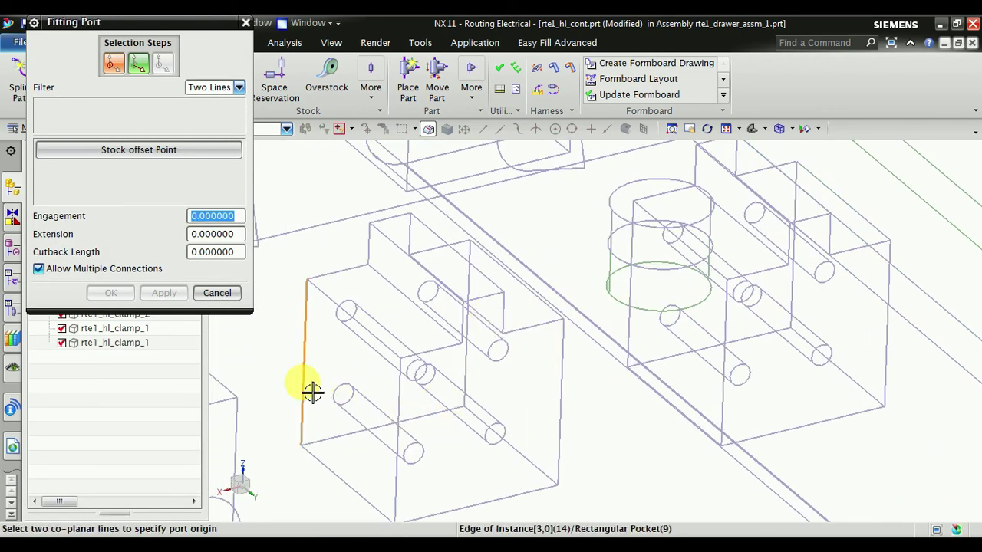
{"action": "left_click", "coordinate": [471, 376]}
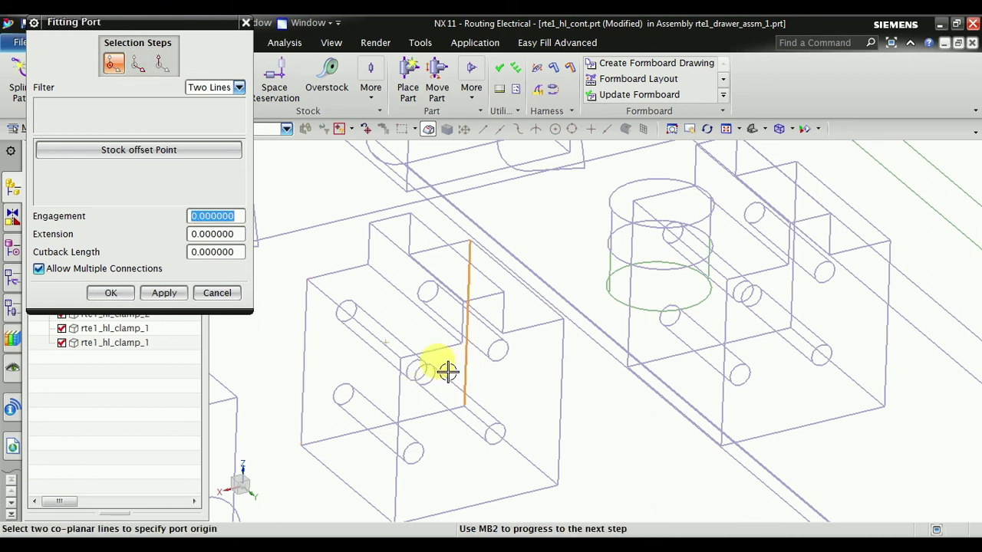
Set the port's alignment and a two-point rotation vector, then accept FITT_78062
{"action": "left_click", "coordinate": [142, 70]}
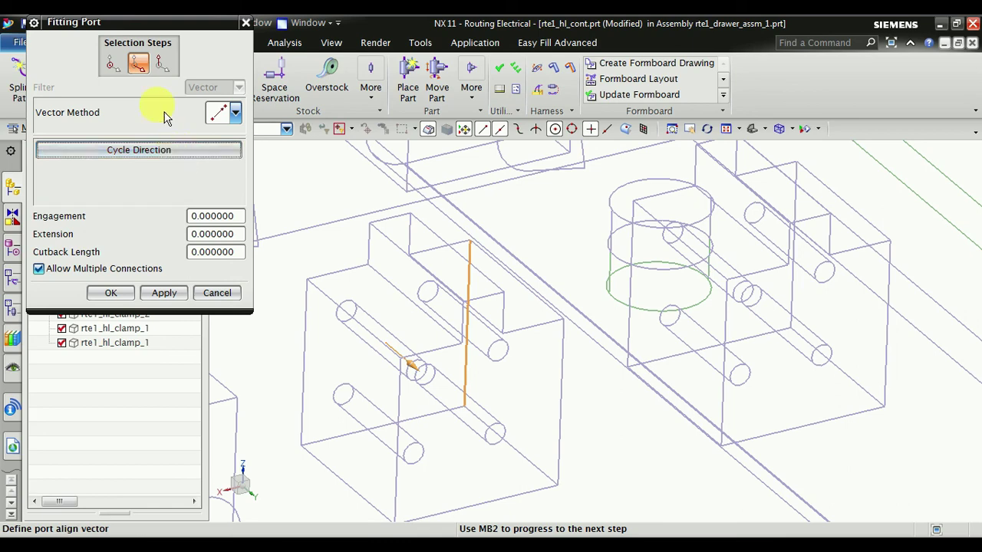
{"action": "left_click", "coordinate": [162, 64]}
{"action": "left_click", "coordinate": [296, 444]}
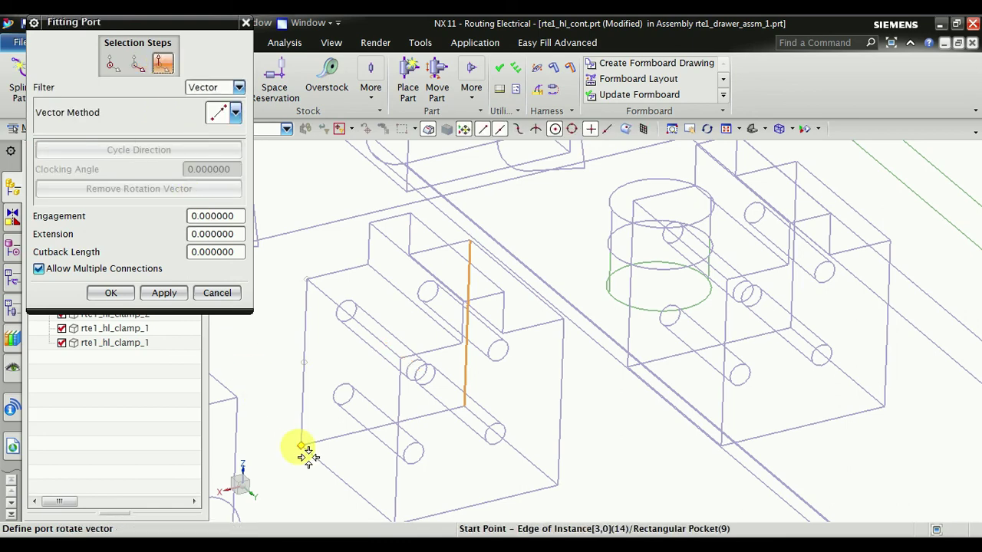
{"action": "left_click", "coordinate": [309, 290]}
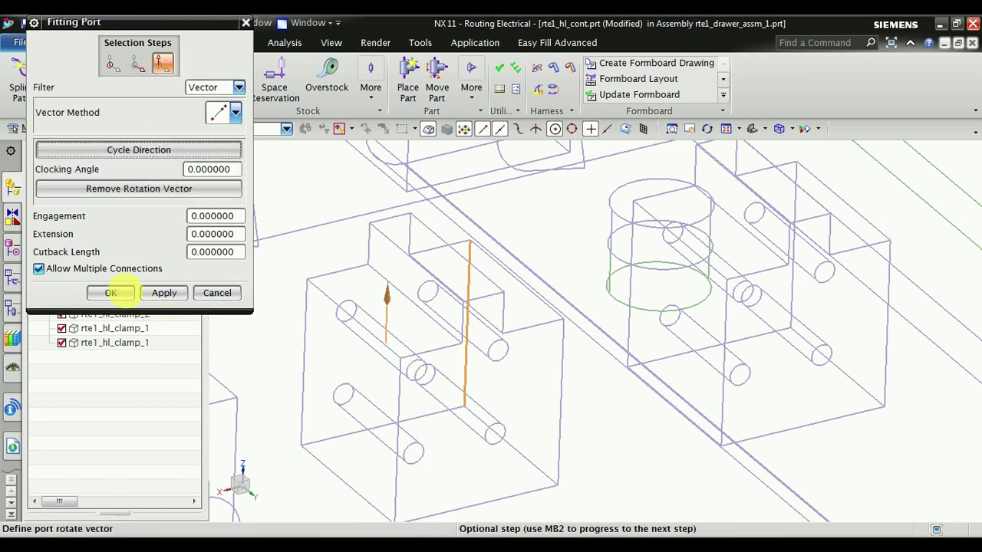
{"action": "left_click", "coordinate": [123, 292]}
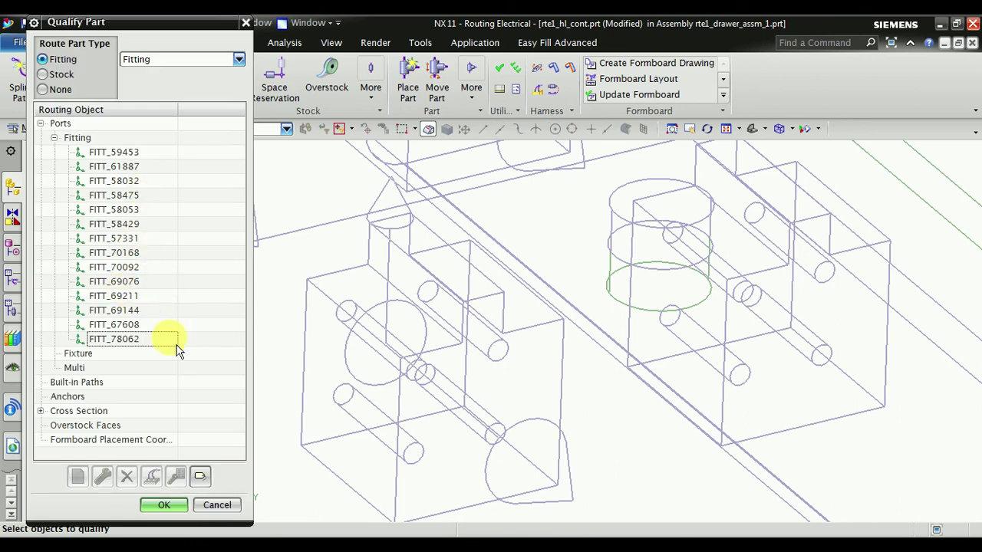
Start another fitting port on the clamp beside the cylinder, picking its two vertical edges as origin
{"action": "left_click", "coordinate": [175, 345]}
{"action": "double_click", "coordinate": [147, 137]}
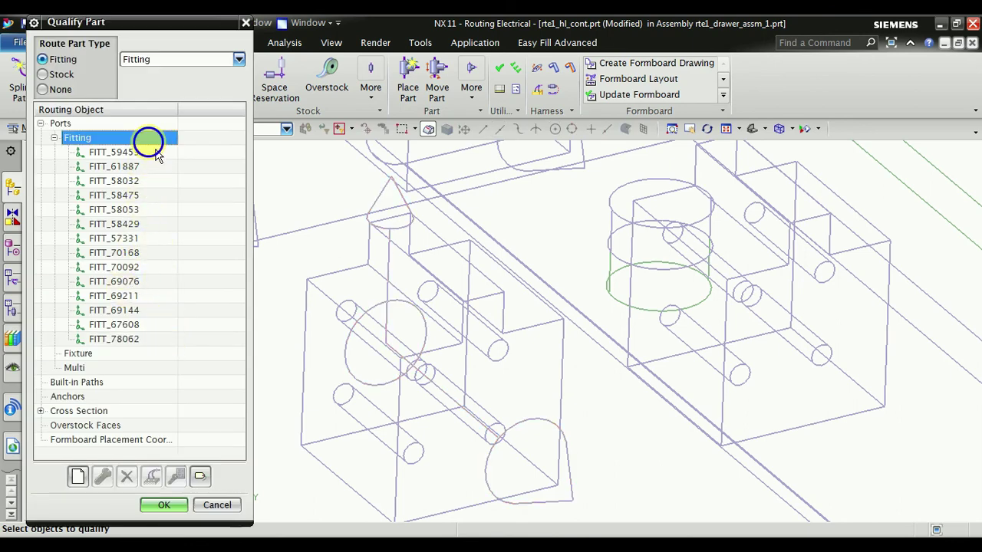
{"action": "scroll", "coordinate": [508, 292], "scroll_direction": "up", "scroll_amount": 2}
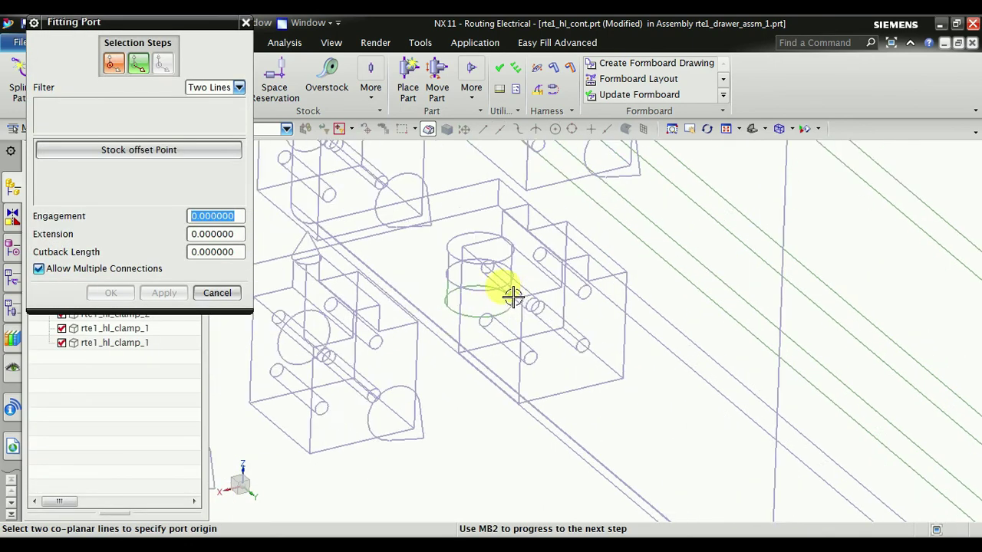
{"action": "scroll", "coordinate": [491, 309], "scroll_direction": "up", "scroll_amount": 1}
{"action": "scroll", "coordinate": [483, 317], "scroll_direction": "up", "scroll_amount": 1}
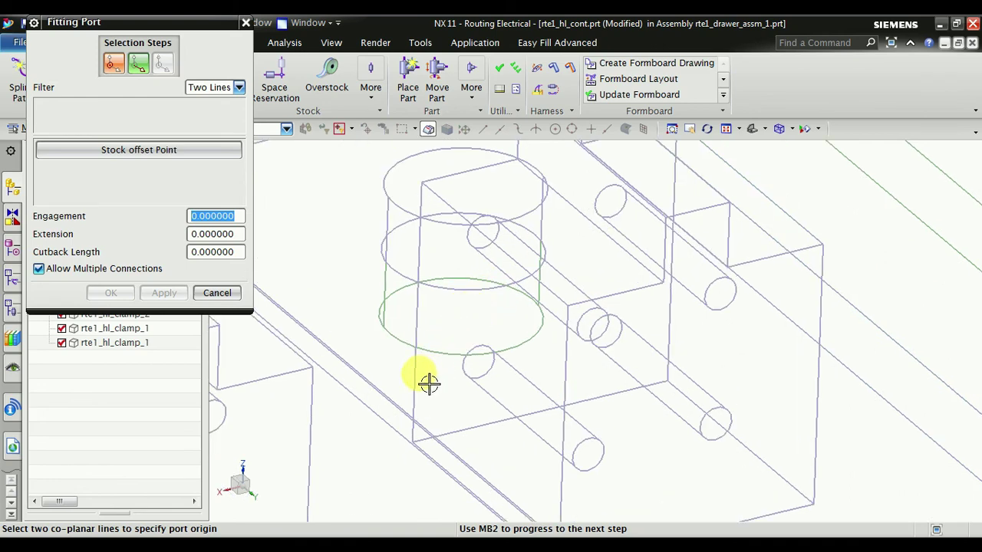
{"action": "left_click", "coordinate": [416, 376]}
{"action": "left_click", "coordinate": [681, 338]}
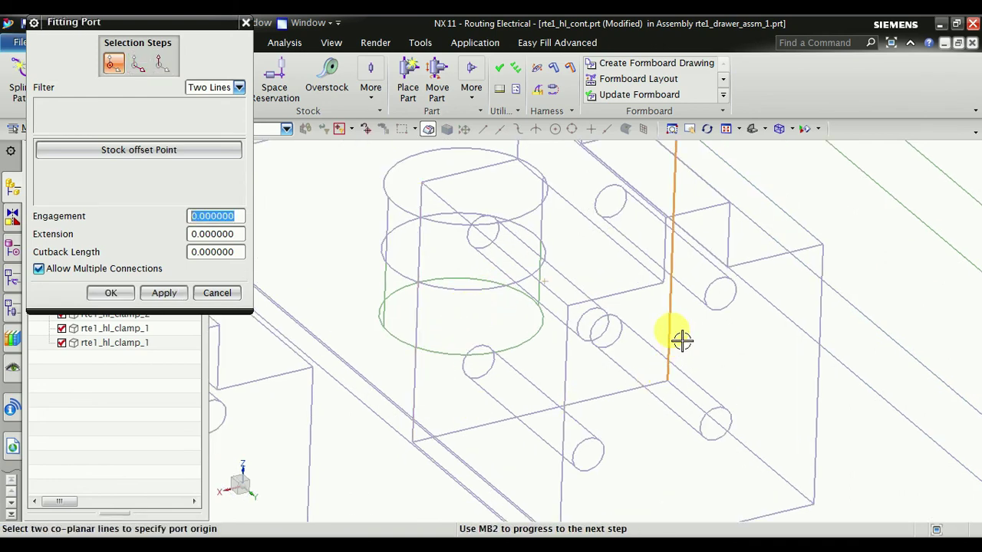
Set the alignment and a two-point rotation vector, accept, and check FITT_63515 on the model
{"action": "left_click", "coordinate": [138, 65]}
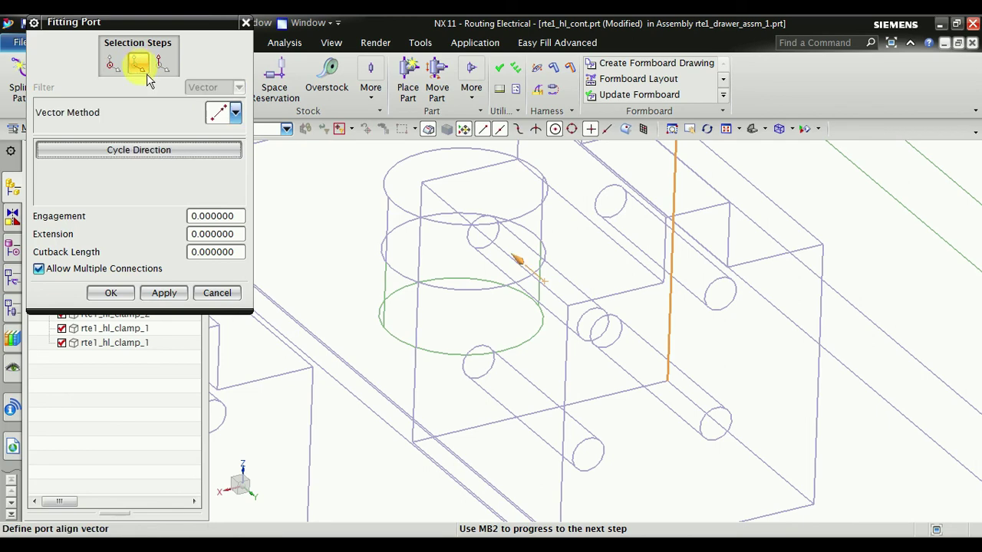
{"action": "left_click", "coordinate": [162, 64]}
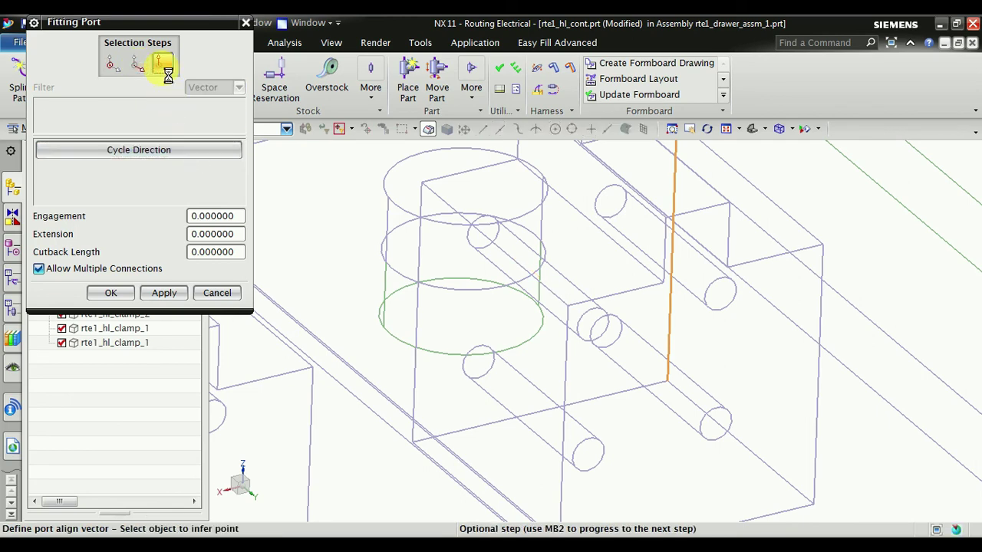
{"action": "scroll", "coordinate": [408, 262], "scroll_direction": "down", "scroll_amount": 2}
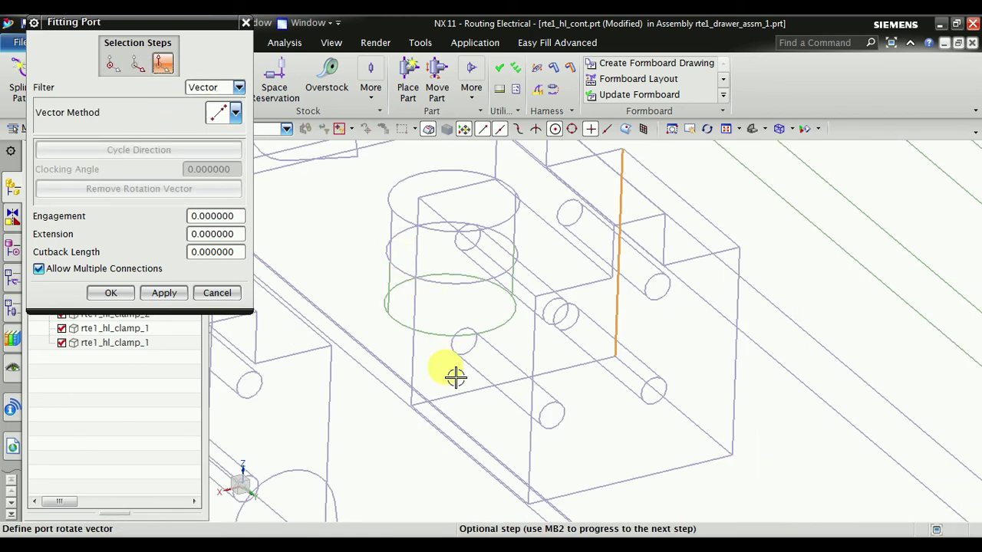
{"action": "left_click", "coordinate": [411, 407]}
{"action": "left_click", "coordinate": [431, 212]}
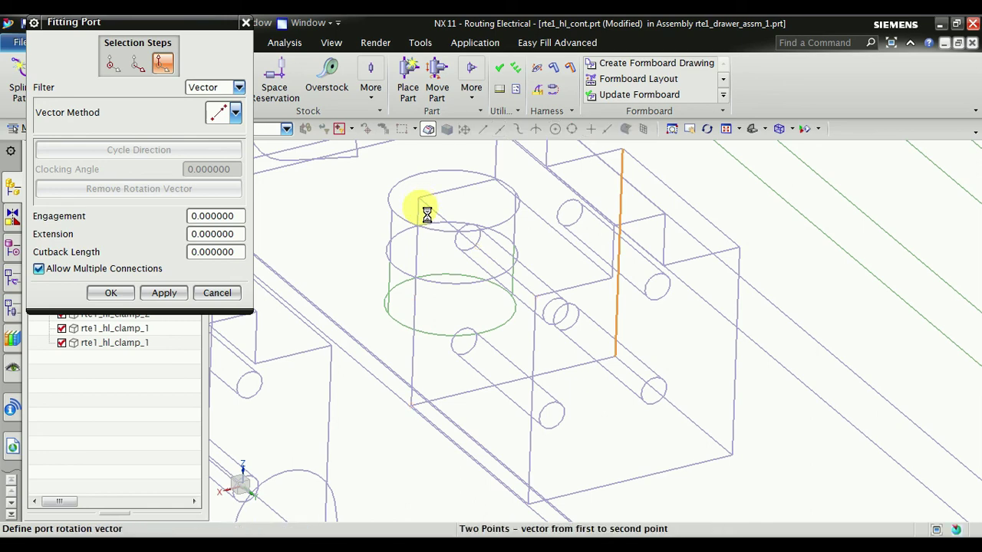
{"action": "left_click", "coordinate": [111, 292]}
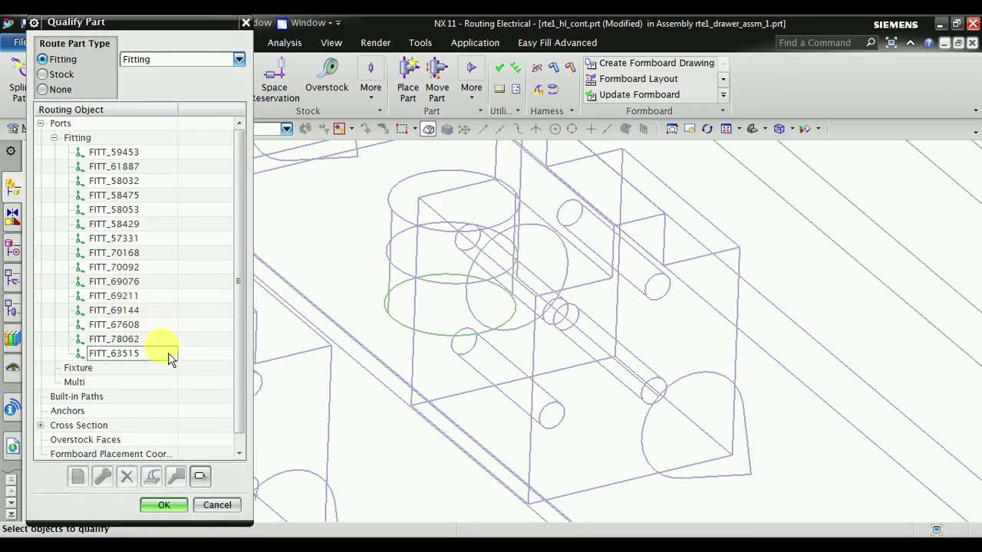
{"action": "left_click", "coordinate": [164, 355]}
Switch the model display to Shaded with Edges
{"action": "left_click", "coordinate": [170, 140]}
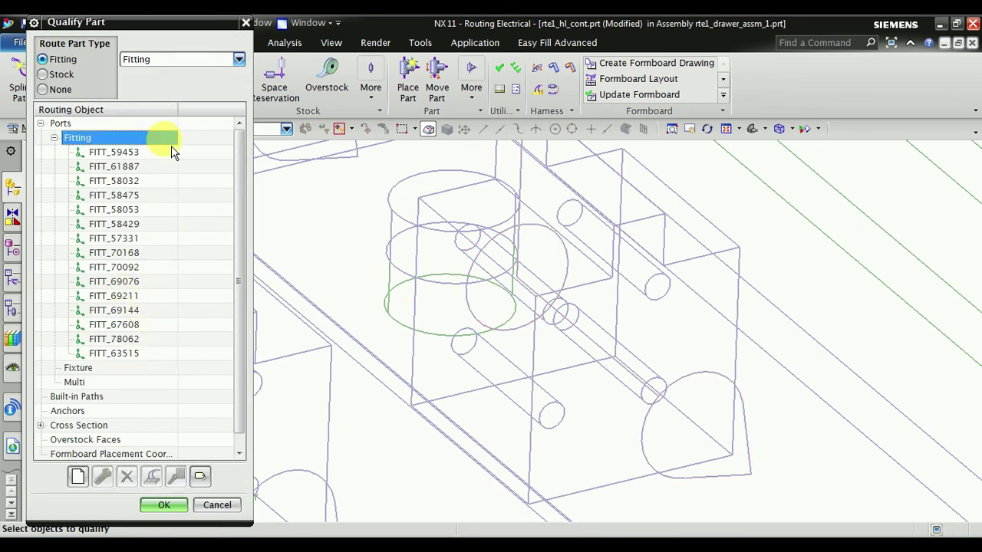
{"action": "left_click", "coordinate": [791, 128]}
{"action": "left_click", "coordinate": [806, 147]}
{"action": "scroll", "coordinate": [805, 285], "scroll_direction": "down", "scroll_amount": 3}
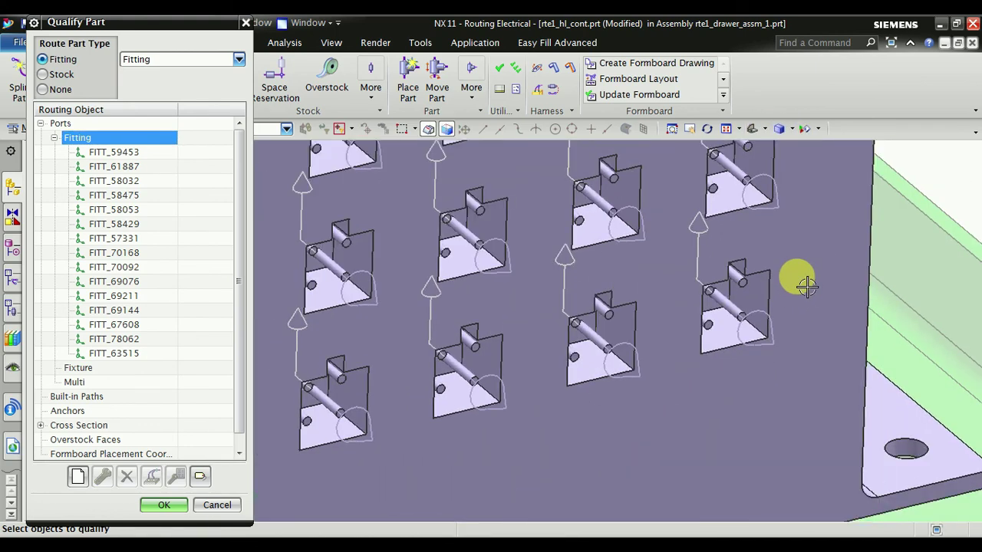
{"action": "scroll", "coordinate": [805, 286], "scroll_direction": "down", "scroll_amount": 5}
Check all fitting ports FITT_59453 through FITT_63515, accept Qualify Part, and make rte1_drawer_assm_1 the work part
{"action": "left_click", "coordinate": [155, 157]}
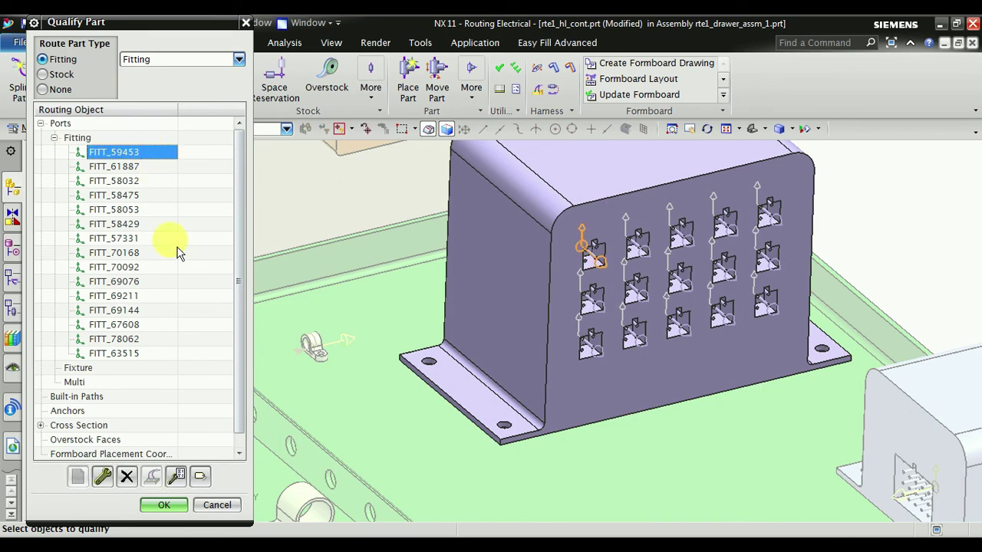
{"action": "left_click", "coordinate": [166, 361], "text": "shift"}
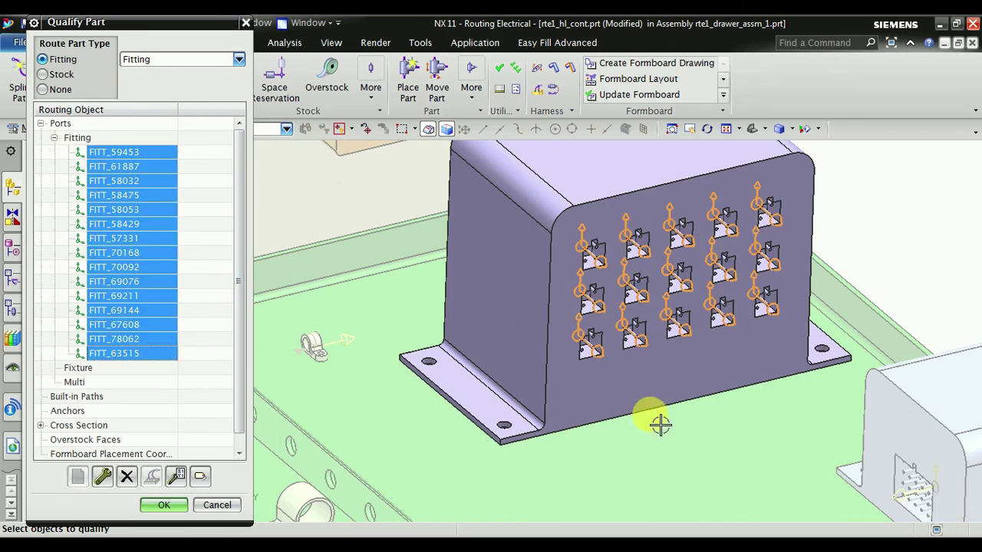
{"action": "mouse_move", "coordinate": [657, 416]}
{"action": "middle_mouse_down"}
{"action": "mouse_move", "coordinate": [664, 412]}
{"action": "mouse_move", "coordinate": [652, 407]}
{"action": "middle_mouse_up"}
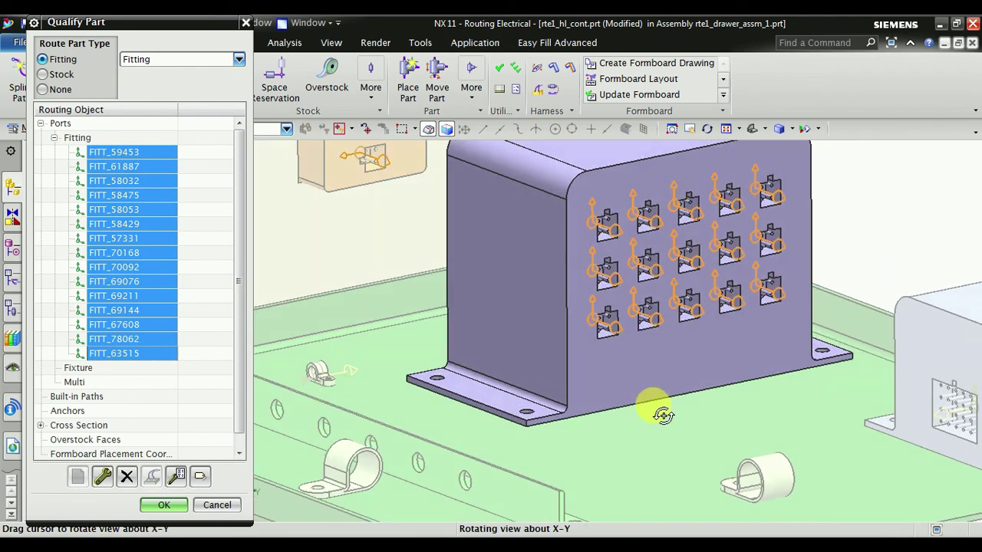
{"action": "left_click", "coordinate": [185, 506]}
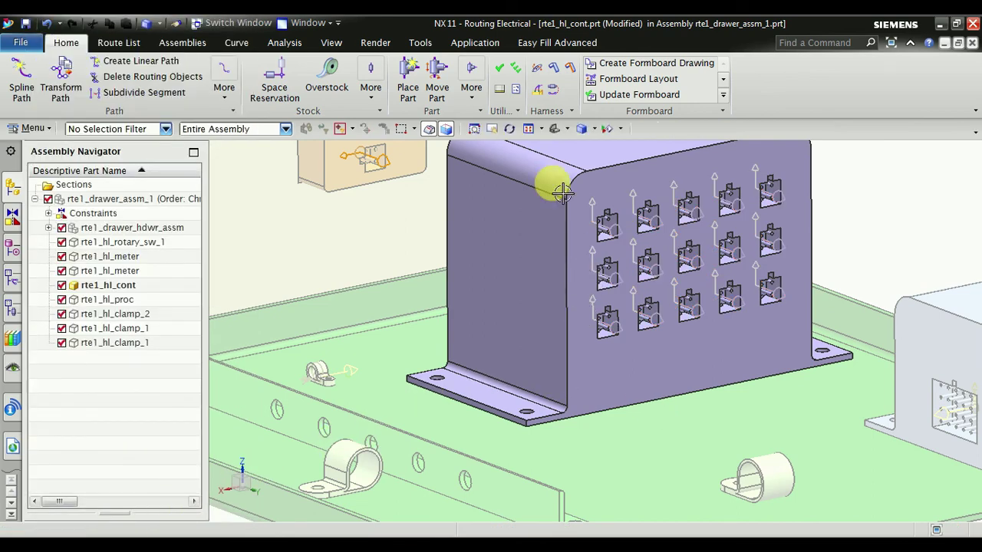
{"action": "left_click", "coordinate": [528, 128]}
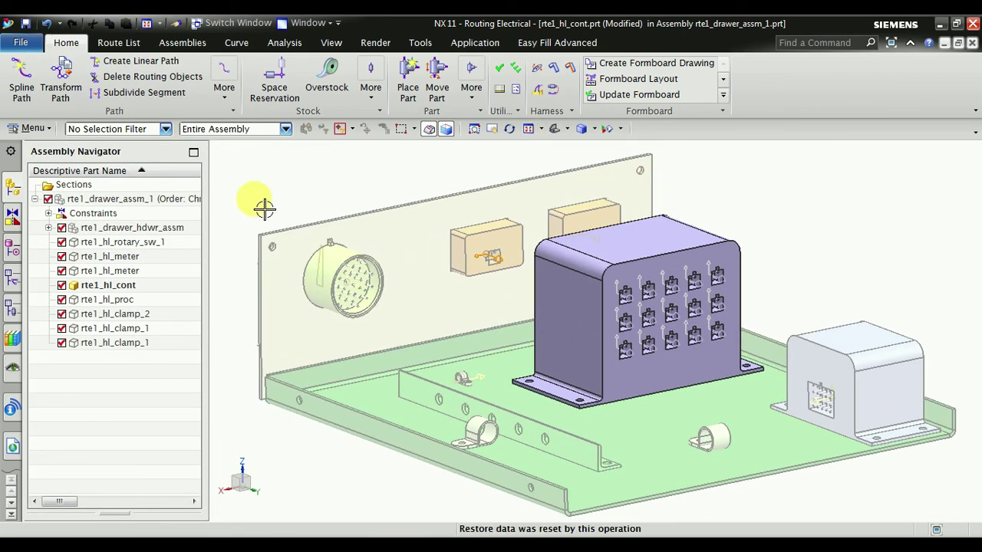
{"action": "double_click", "coordinate": [172, 199]}
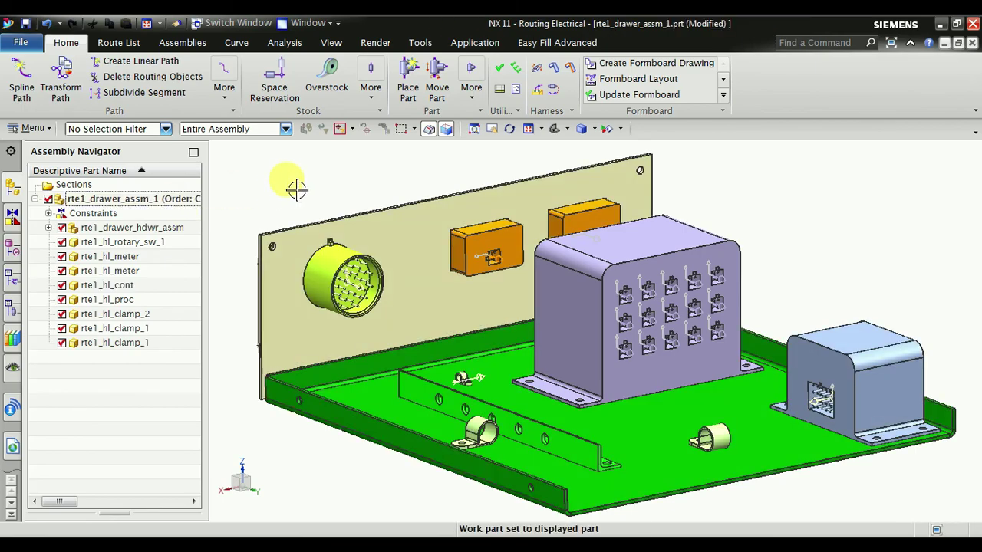